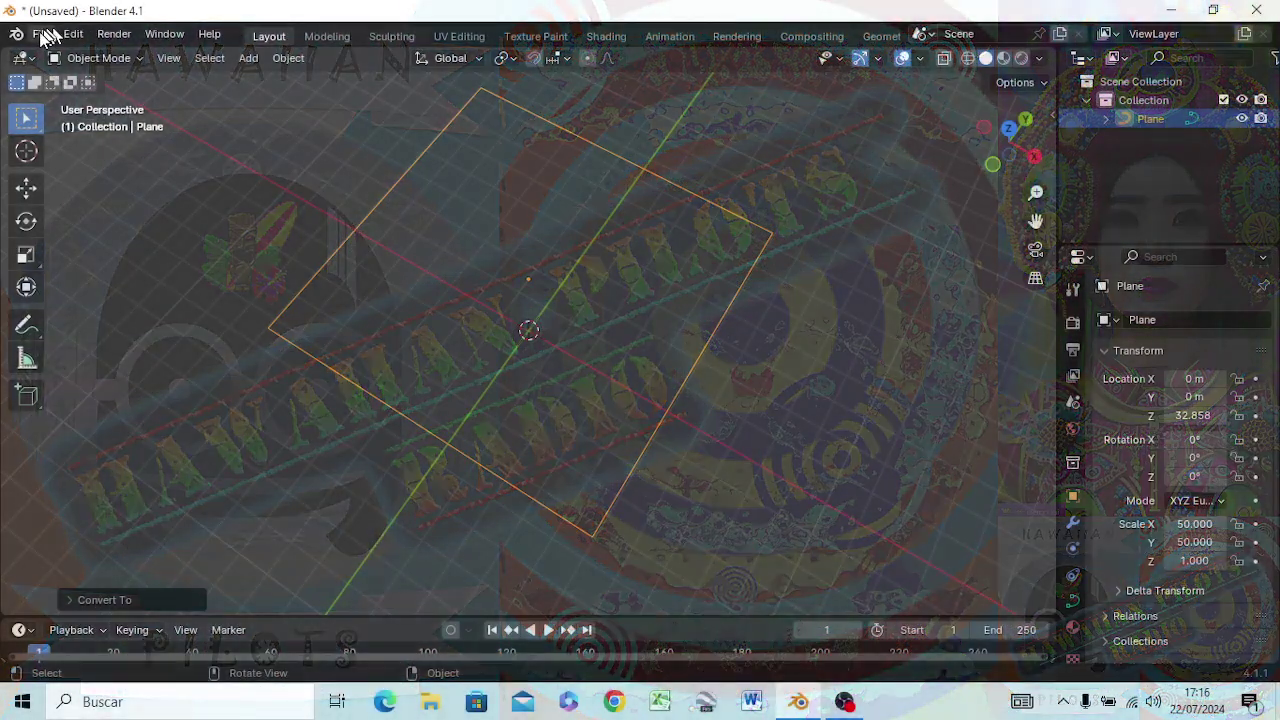
Start a new General file with the default cube, camera and light, discarding the scaled-plane scene unsaved
left_click(41, 34)
mouse_move(67, 55)
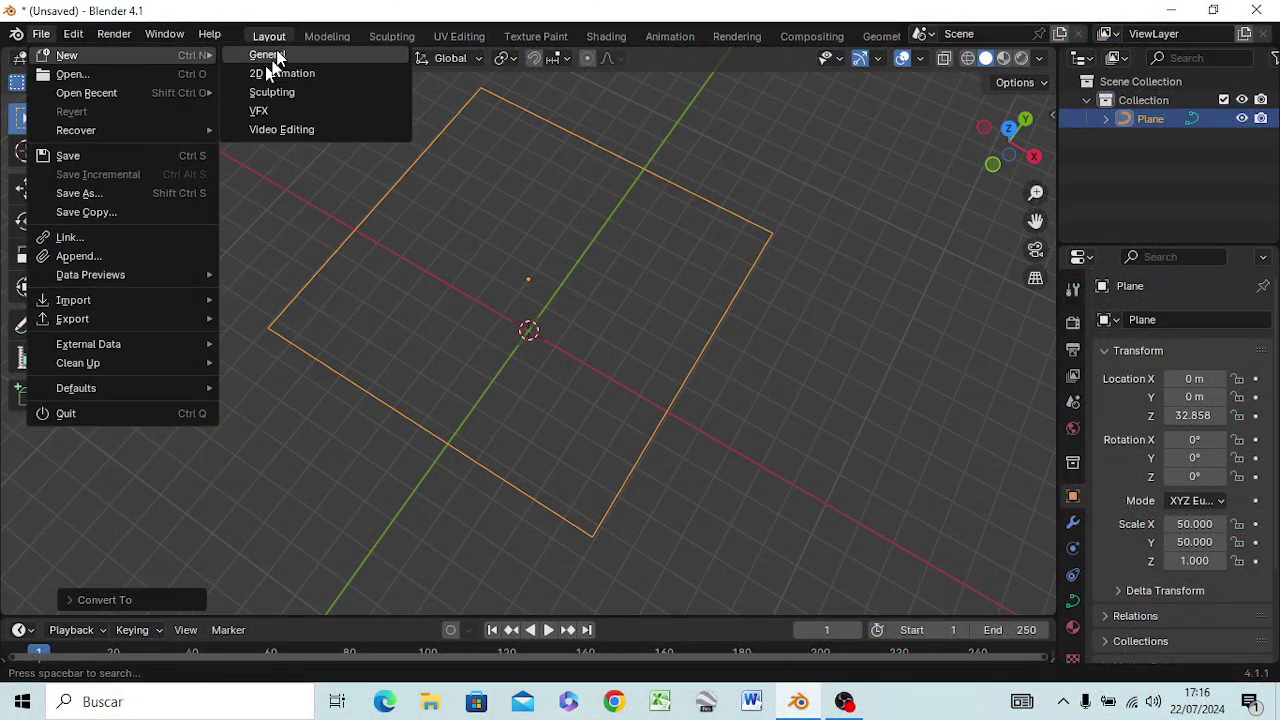
left_click(272, 55)
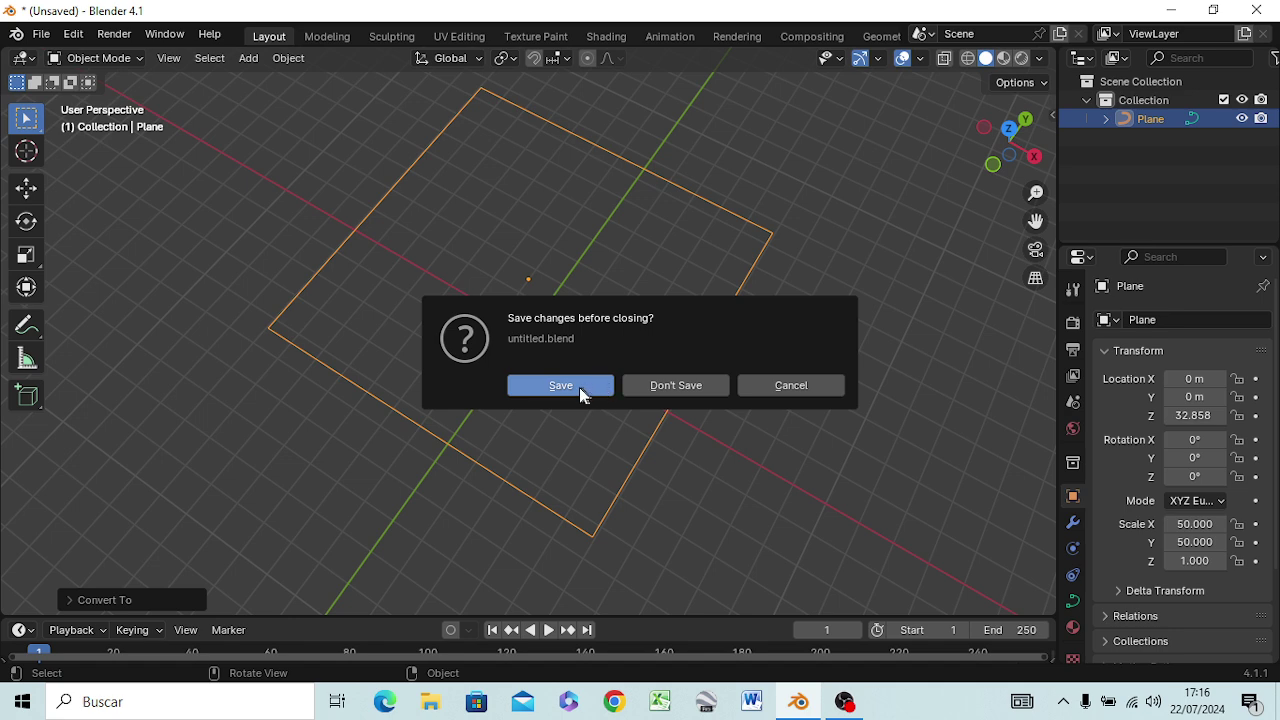
left_click(661, 387)
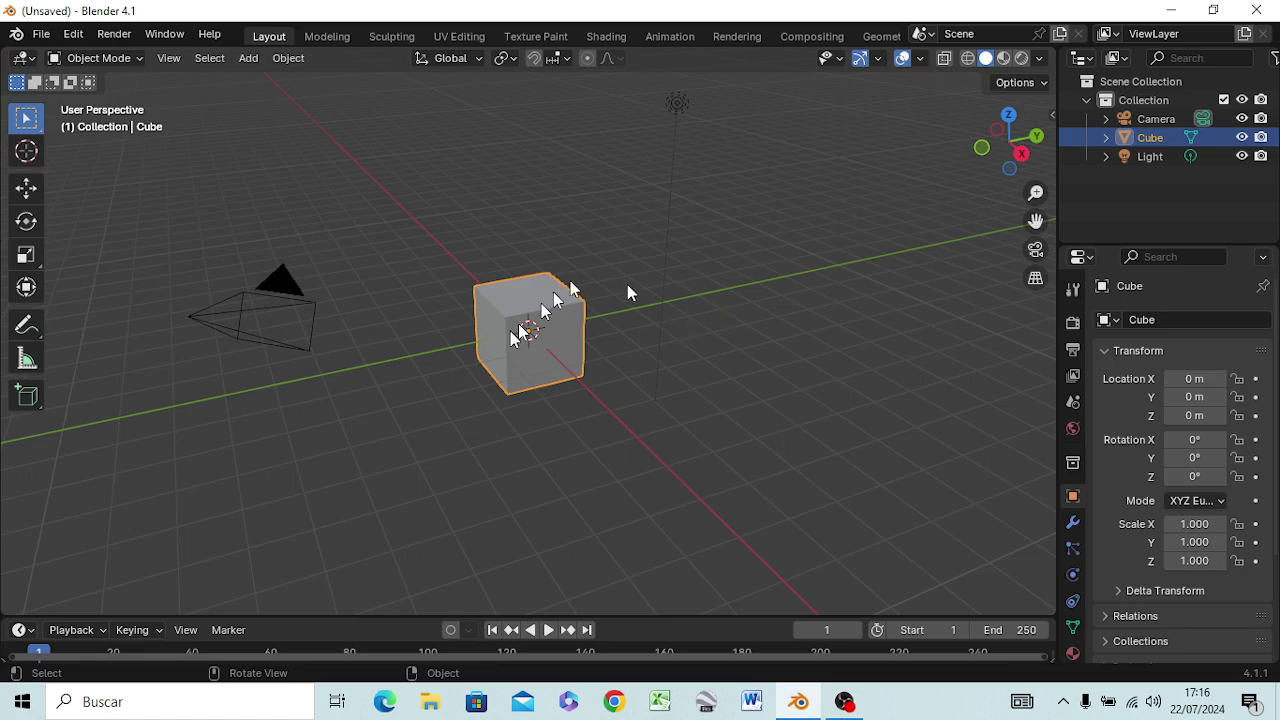
mouse_move(477, 420)
middle_mouse_down()
mouse_move(528, 431)
mouse_move(560, 395)
mouse_move(457, 423)
mouse_move(606, 409)
mouse_move(560, 414)
mouse_move(552, 395)
middle_mouse_up()
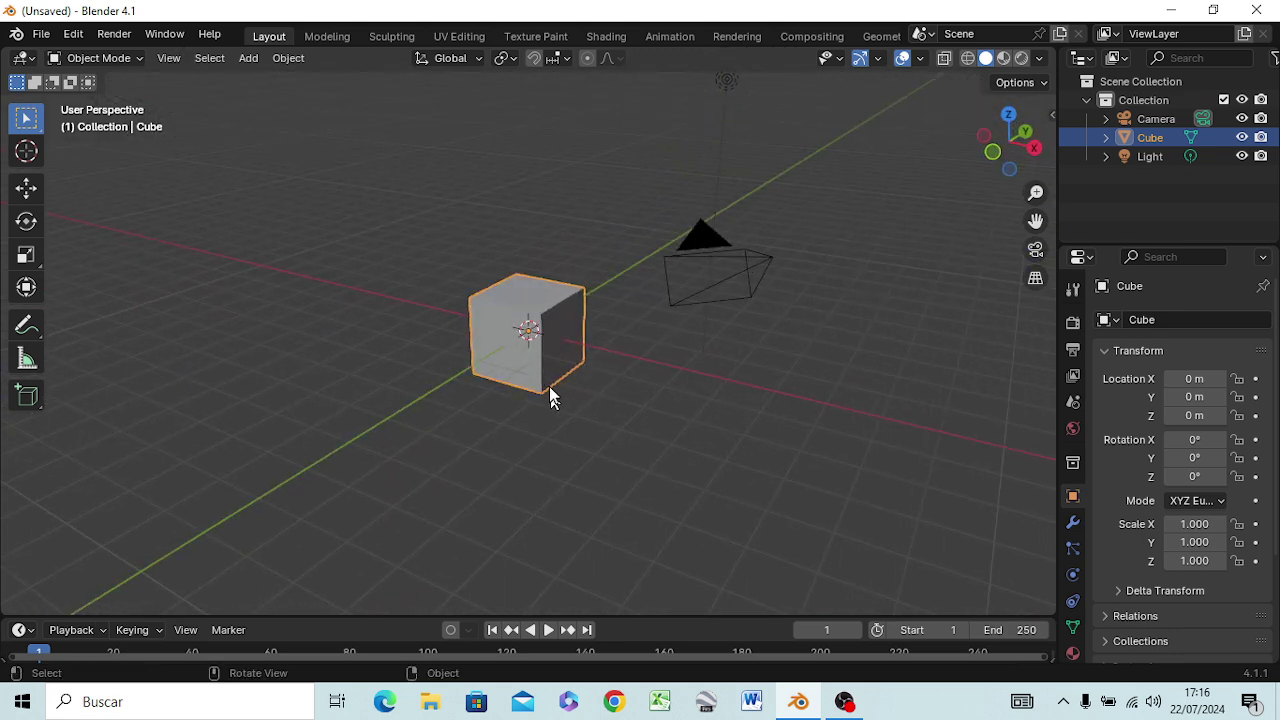
scroll(531, 328, "down", 4)
scroll(530, 340, "up", 7)
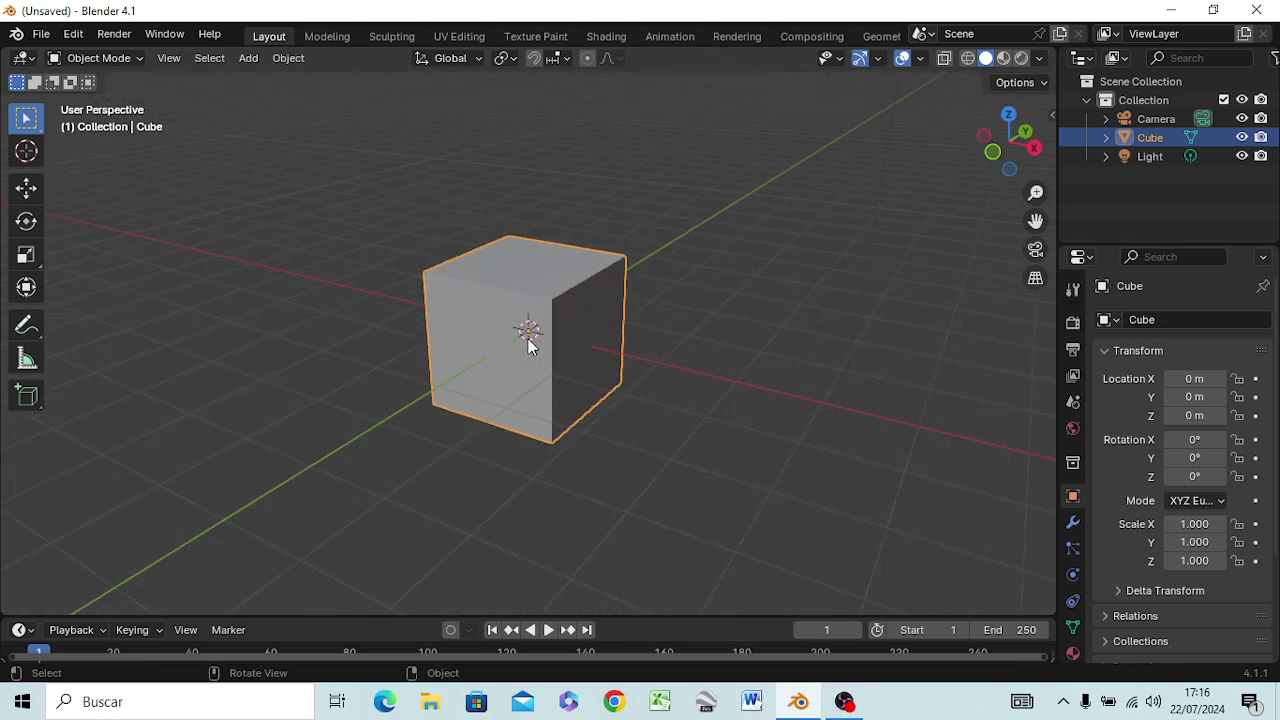
scroll(529, 343, "down", 2)
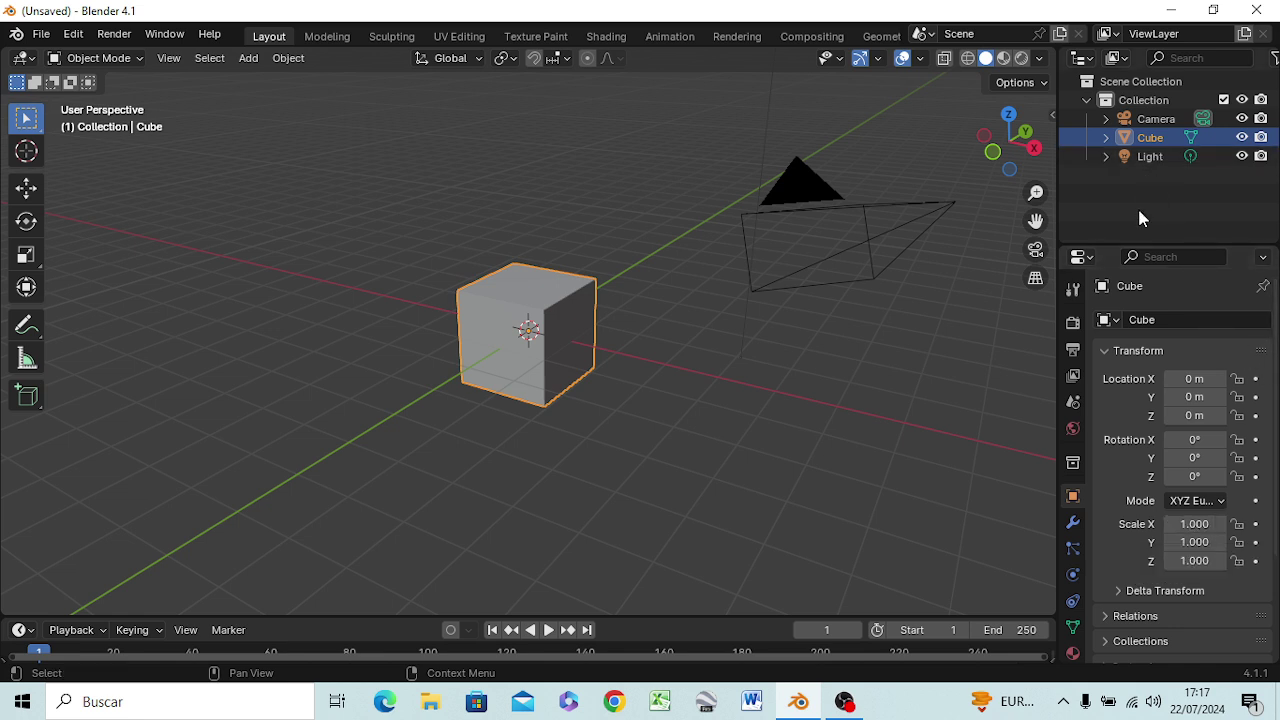
Delete the default cube, camera and light, switch to front view, and bring up the Add menu
key("a")
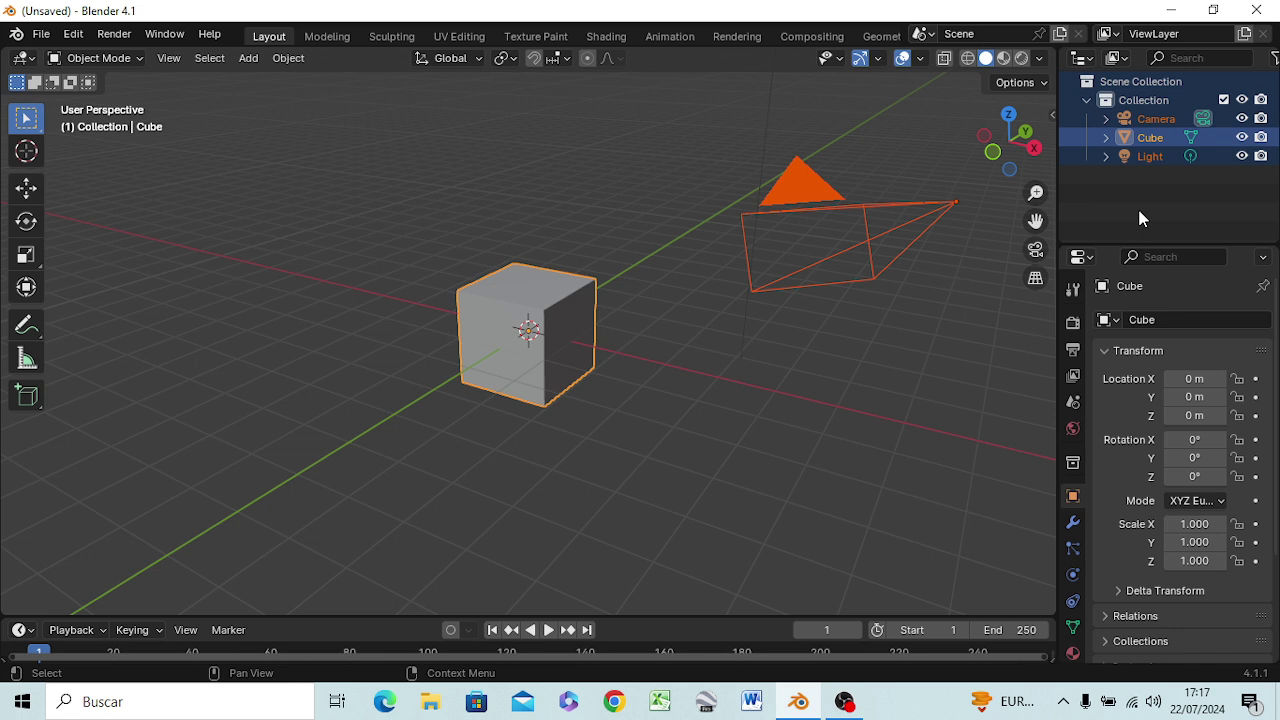
key("x")
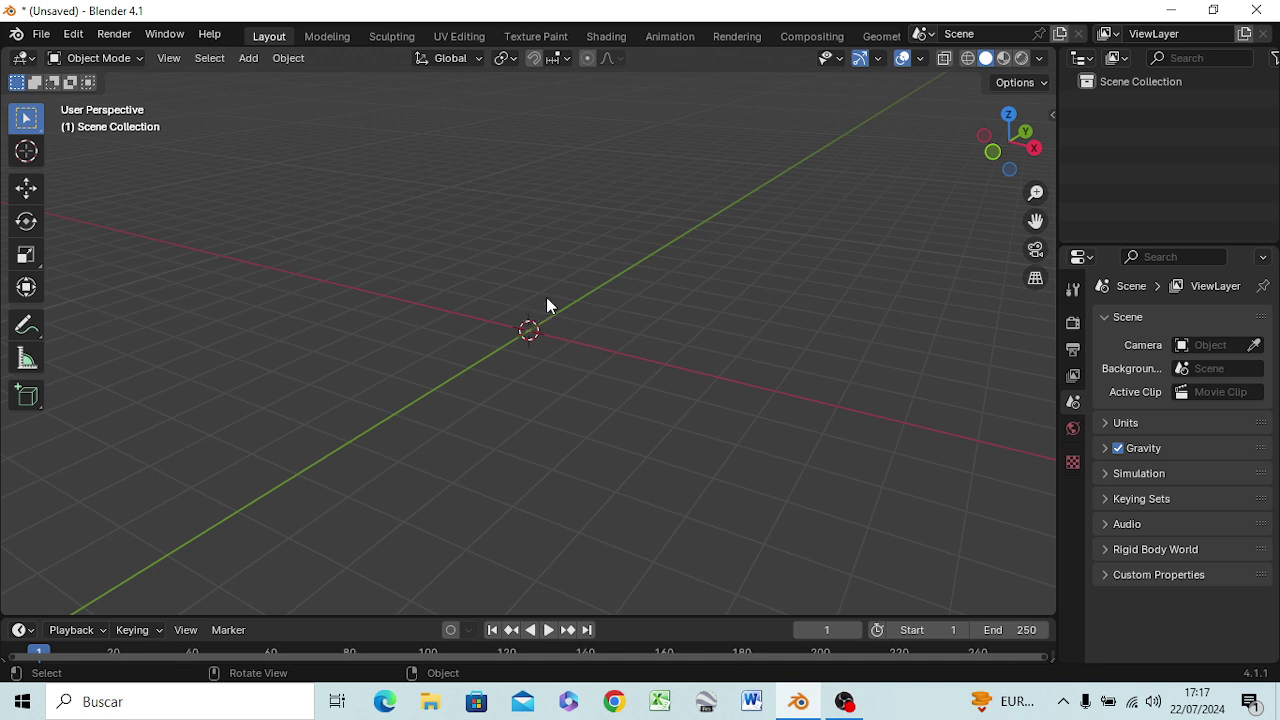
key("KP_1")
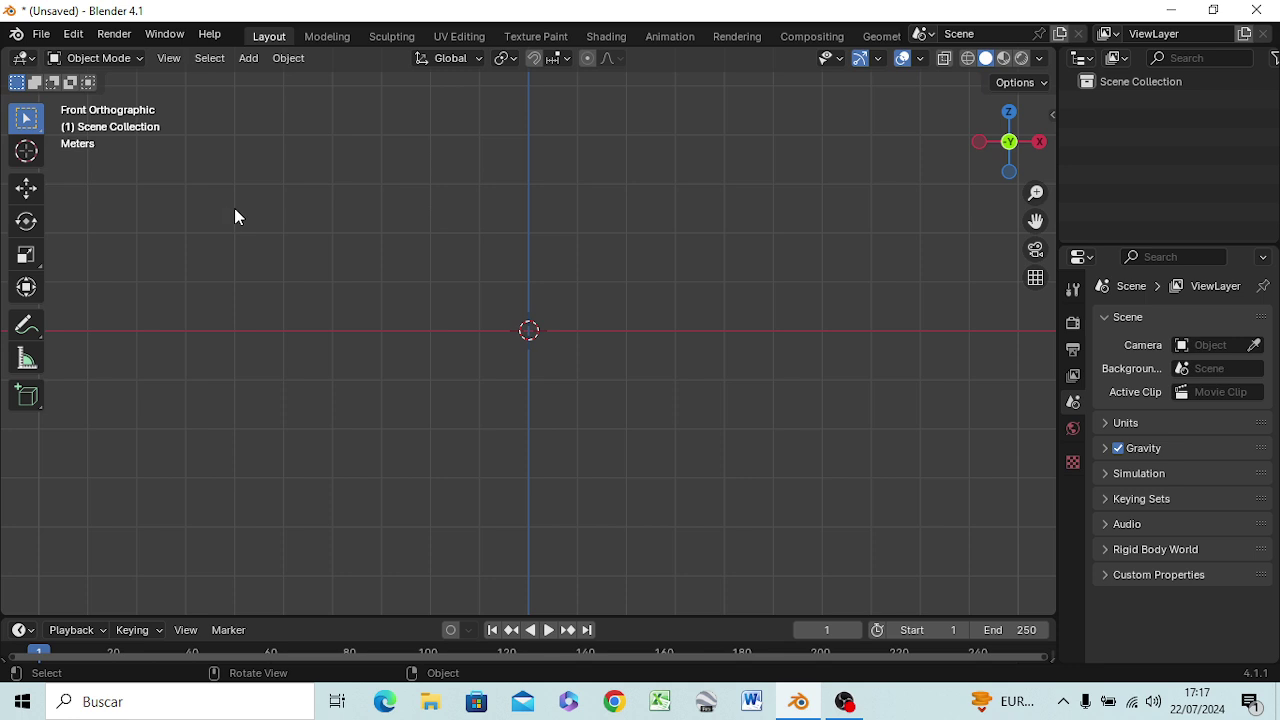
key("shift+a")
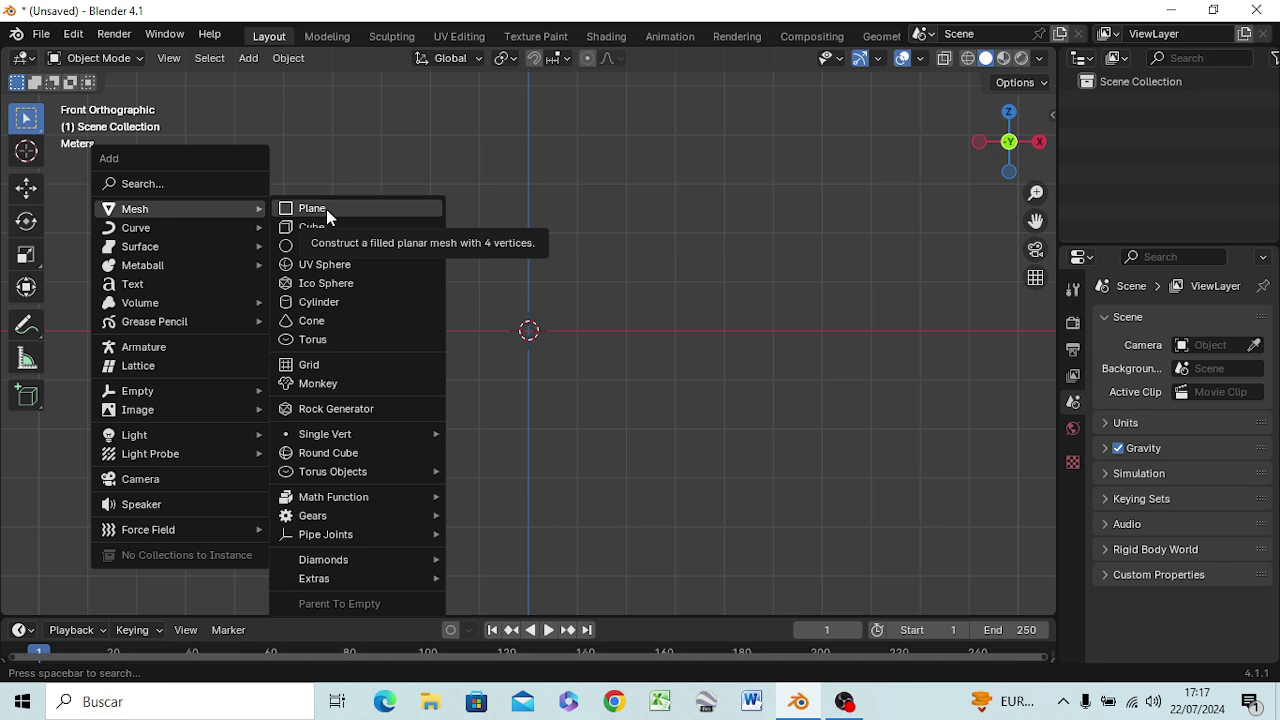
Add a mesh plane at the origin and set its X scale to 3, keeping Y at 1
left_click(326, 209)
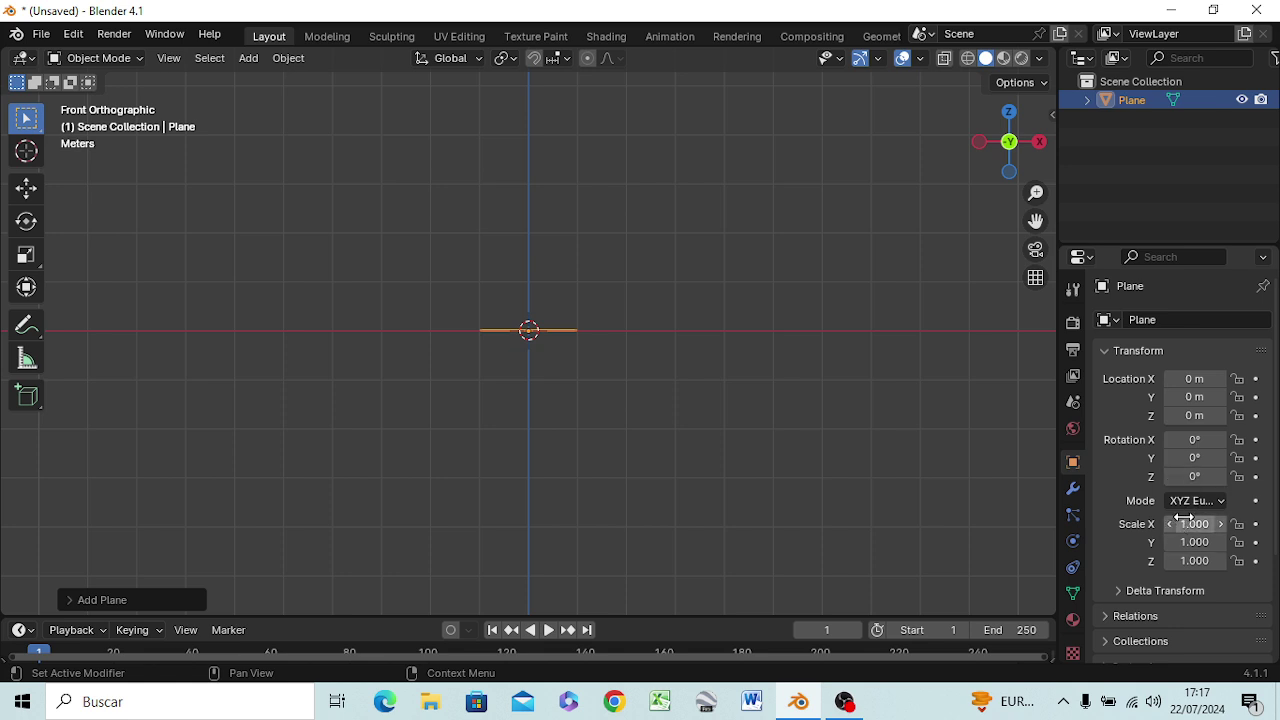
left_click(1196, 525)
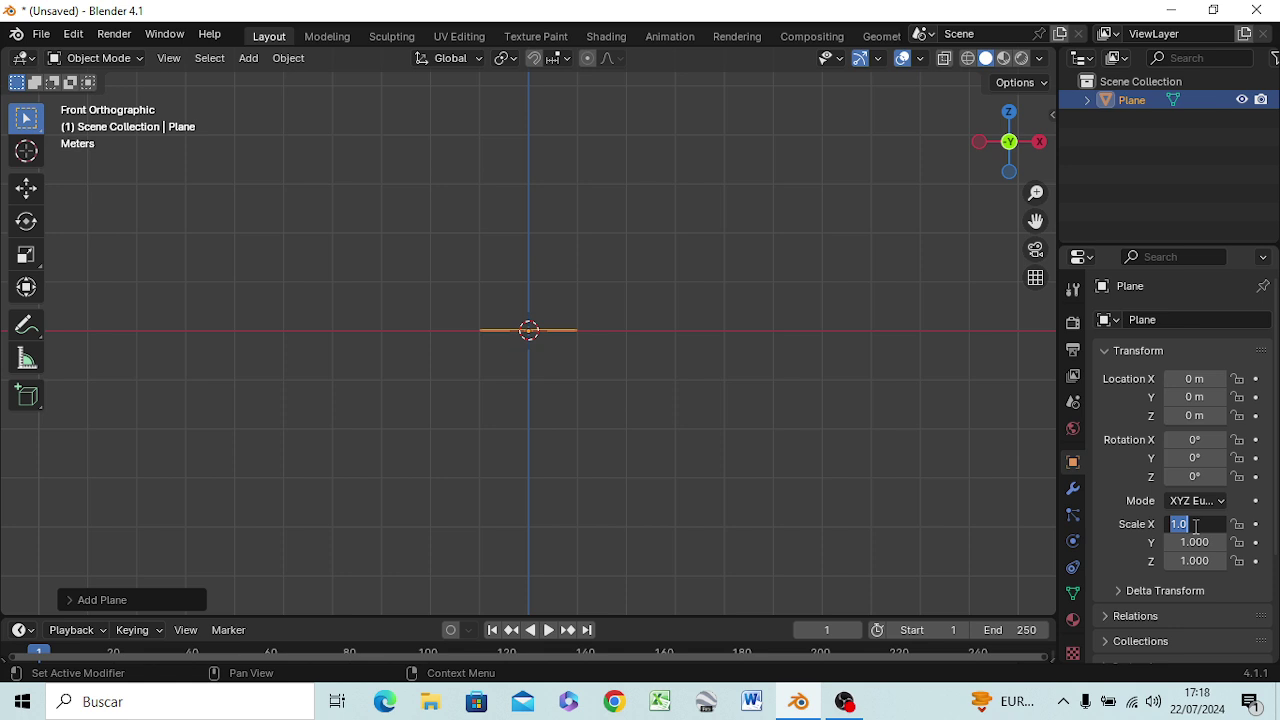
type("3")
key("Return")
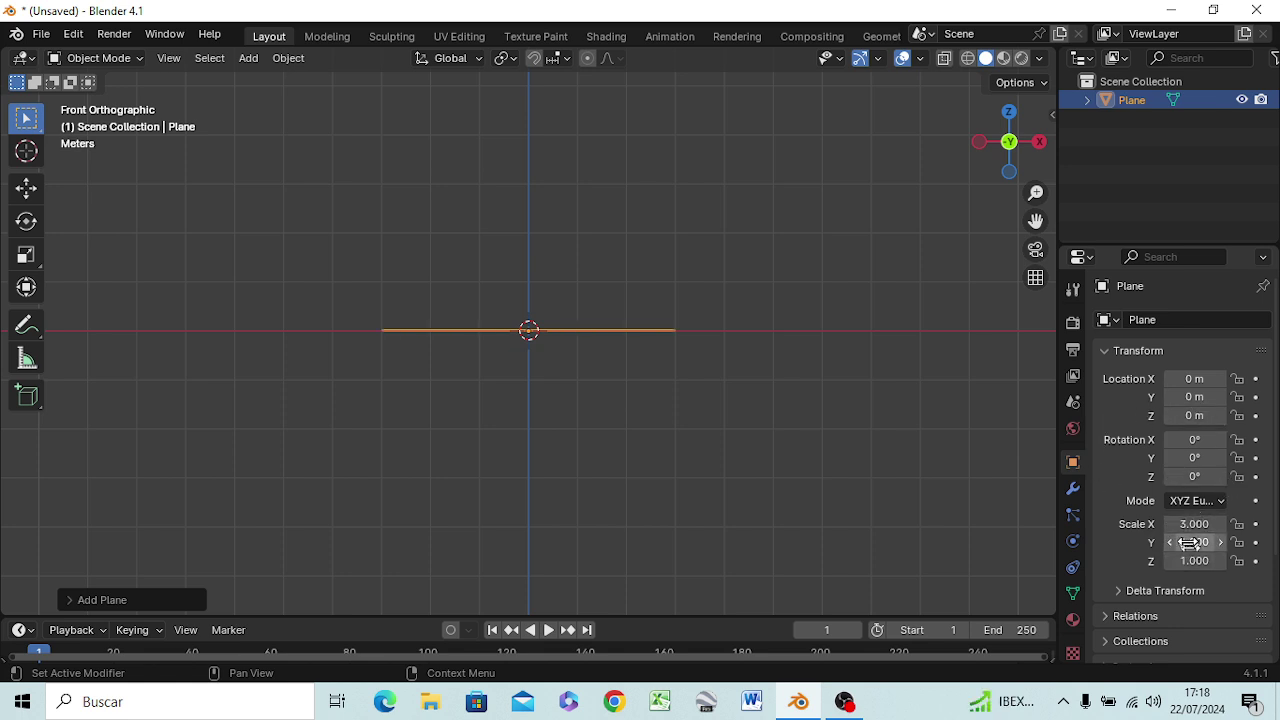
left_click(1189, 542)
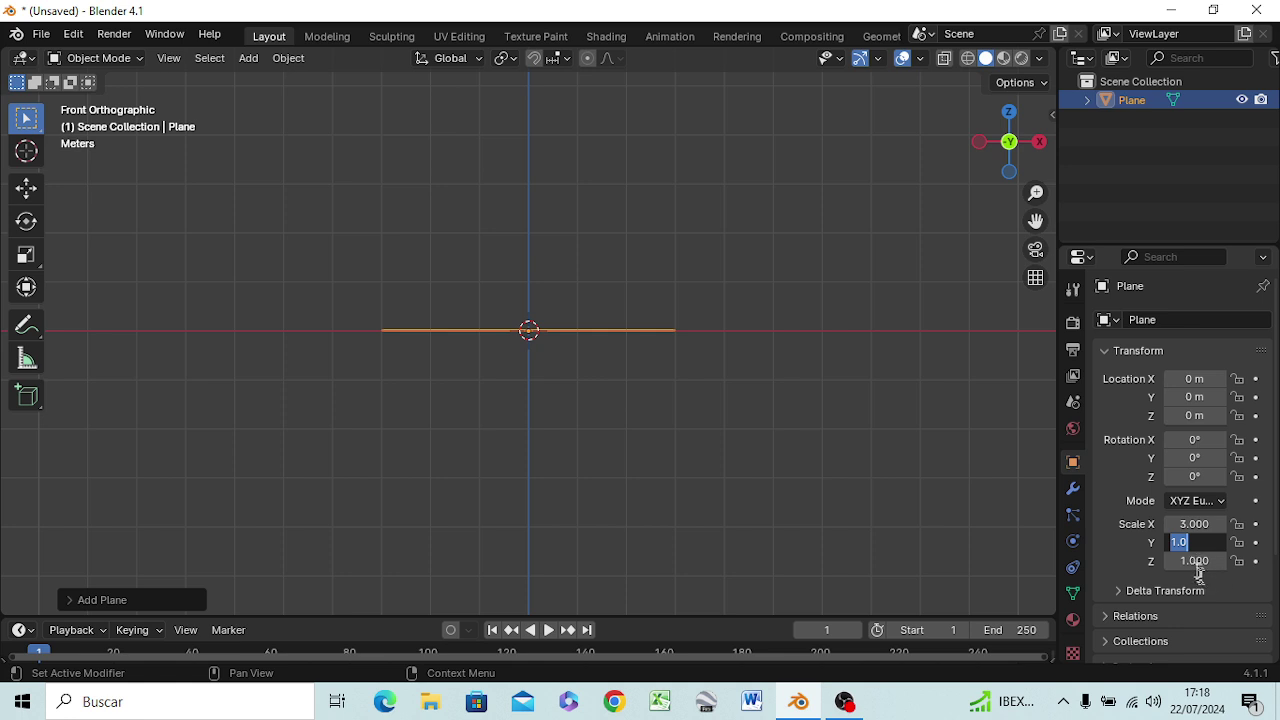
key("Return")
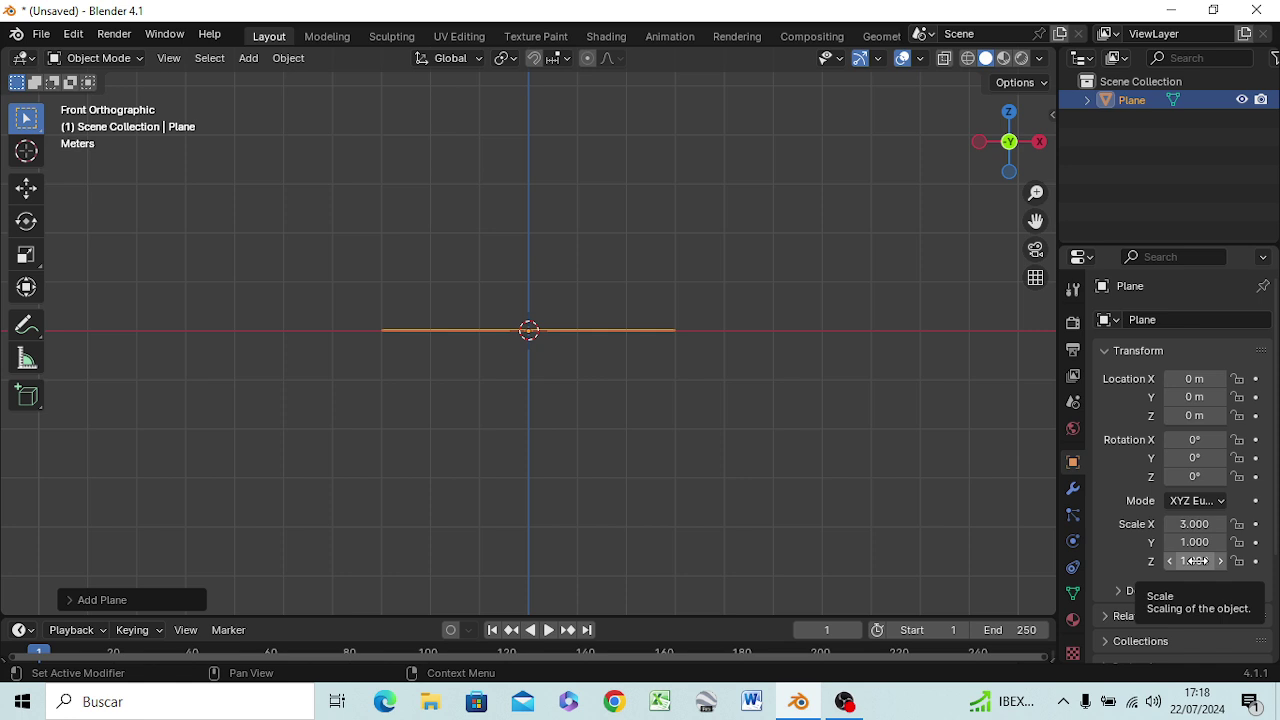
left_click(1197, 561)
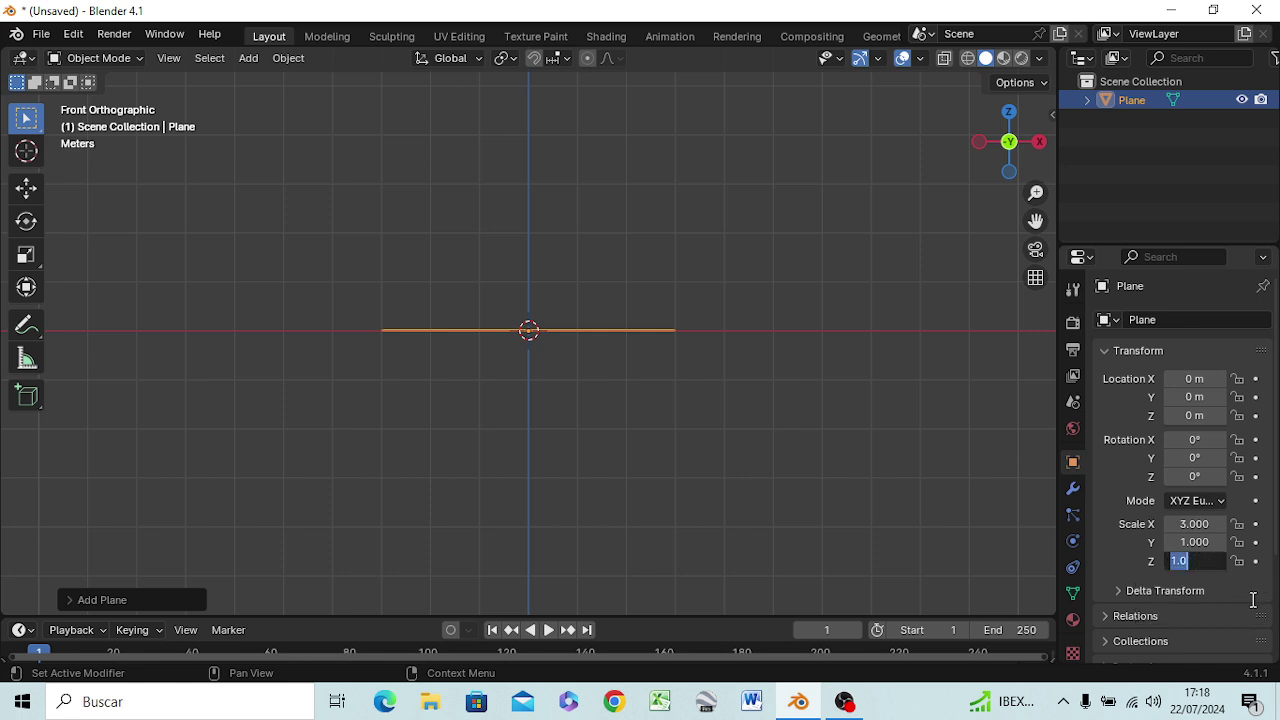
Try Z scales of 0.3 and 3 on the plane, then reset the Z scale to 1
key("BackSpace")
type("30")
key("Return")
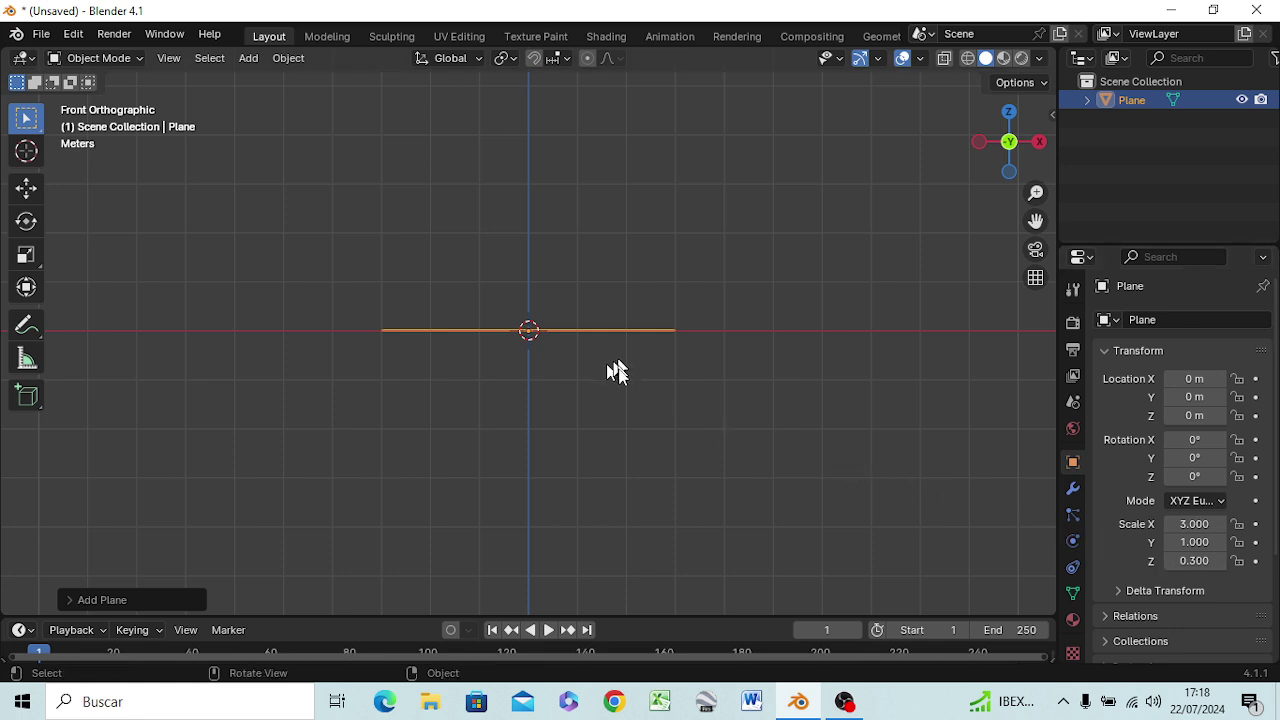
left_click(1168, 566)
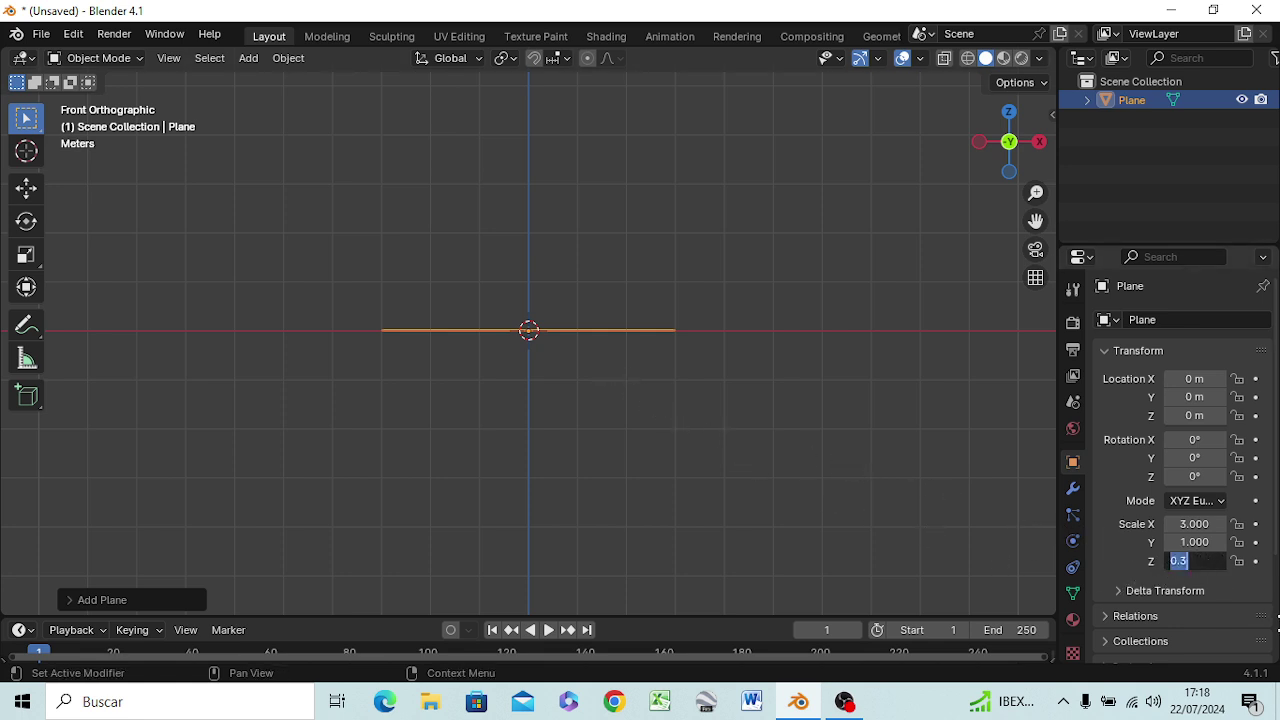
type("3")
key("Return")
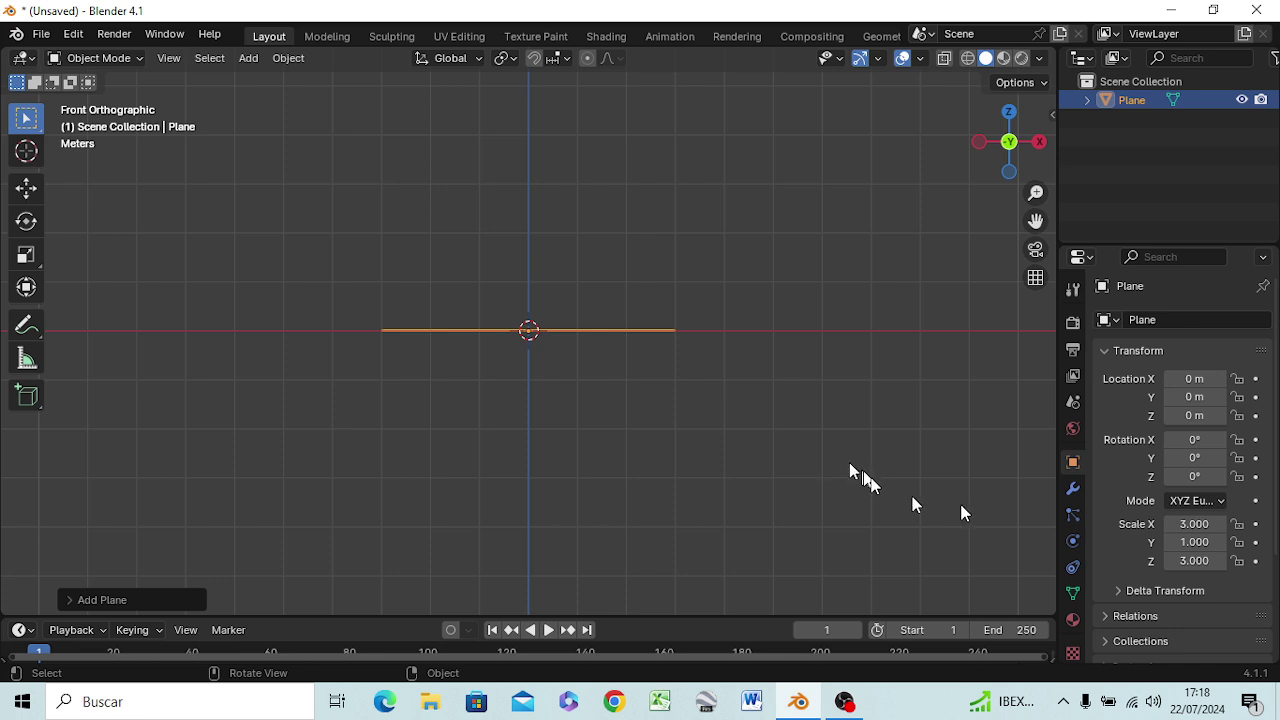
double_click(1190, 560)
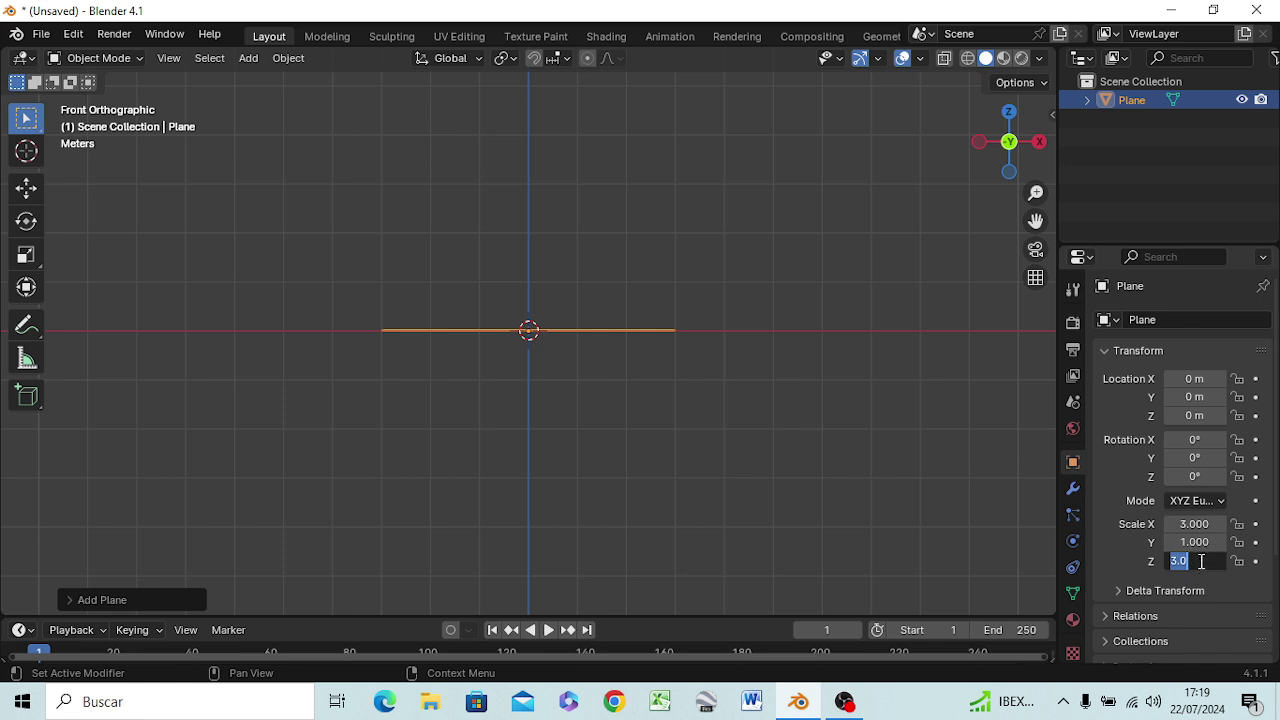
type("1")
key("Return")
Cancel a Y scale edit so Y stays 1, and view the plane from the top
left_click(1194, 542)
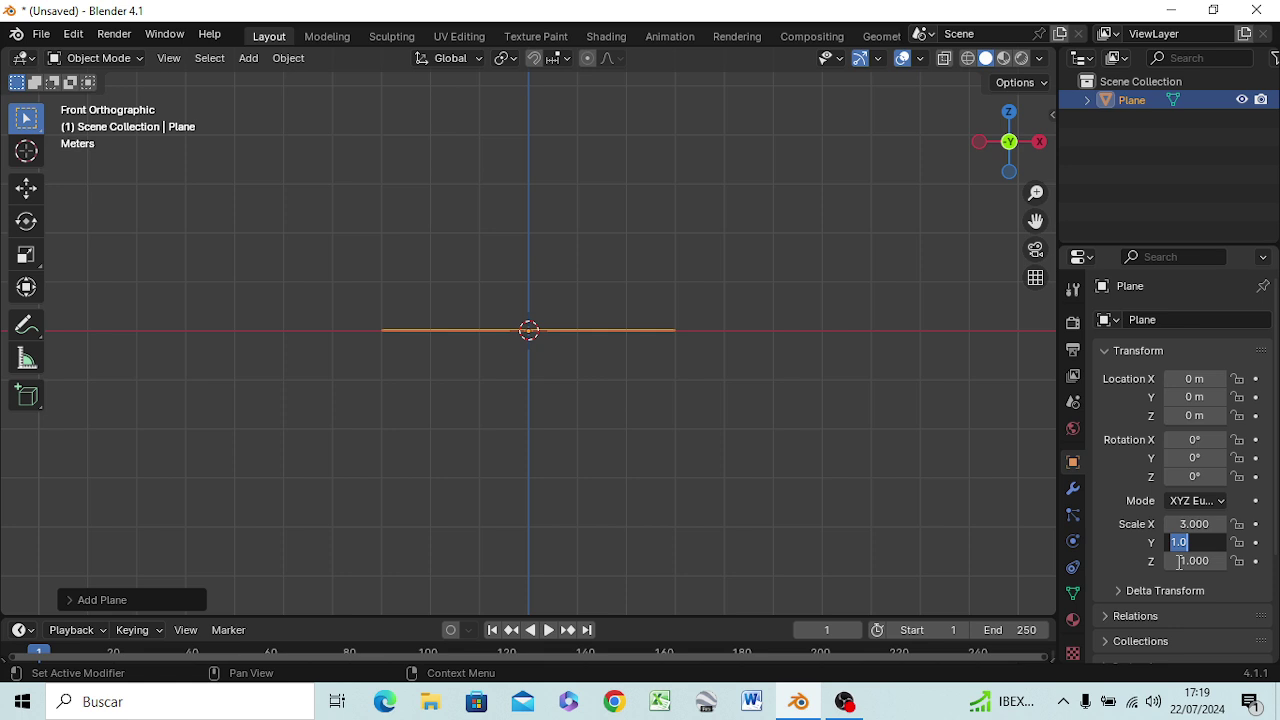
type("7")
key("Escape")
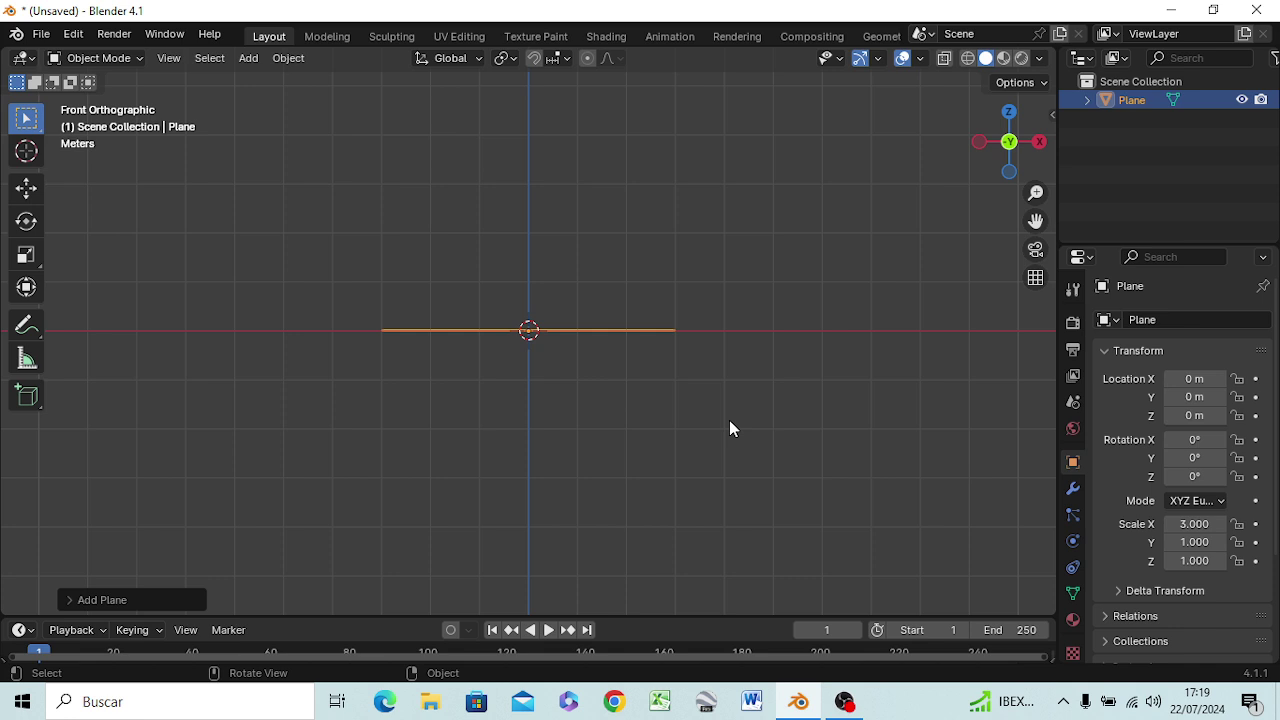
key("KP_7")
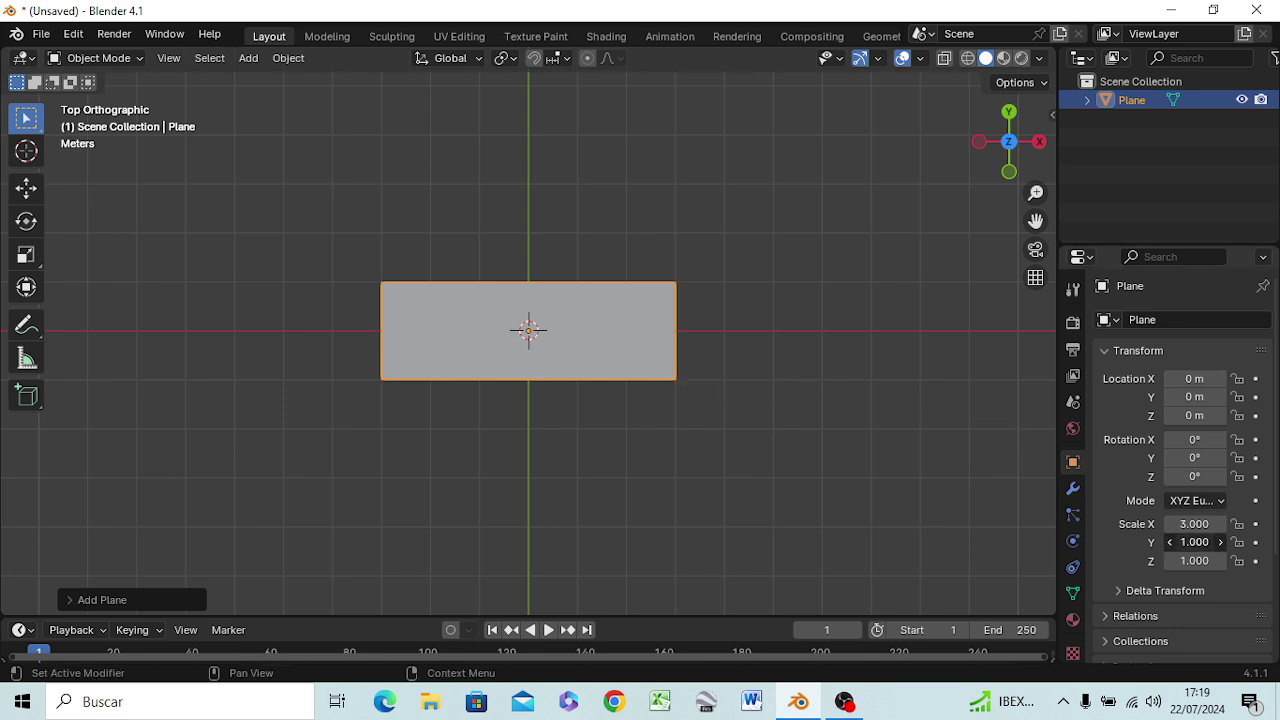
Leave the plane's Y scale at 1 and switch to the right orthographic view
left_click(1195, 543)
key("BackSpace")
key("Escape")
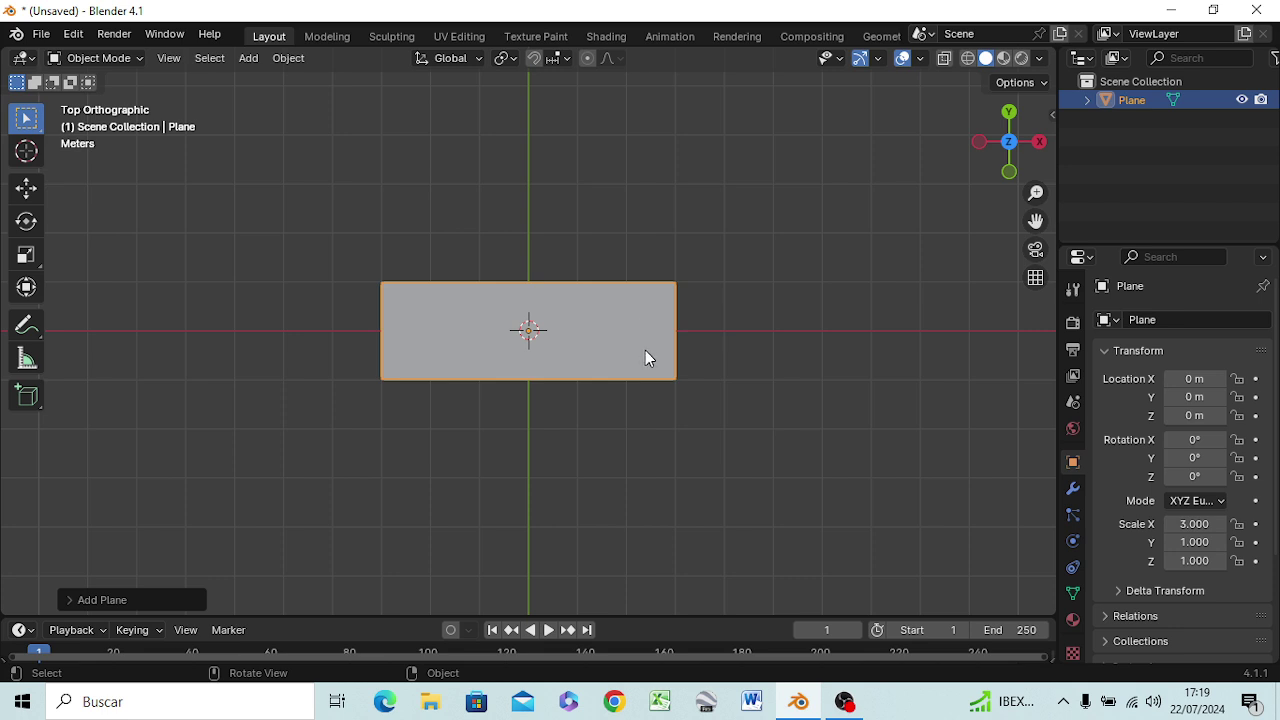
key("KP_3")
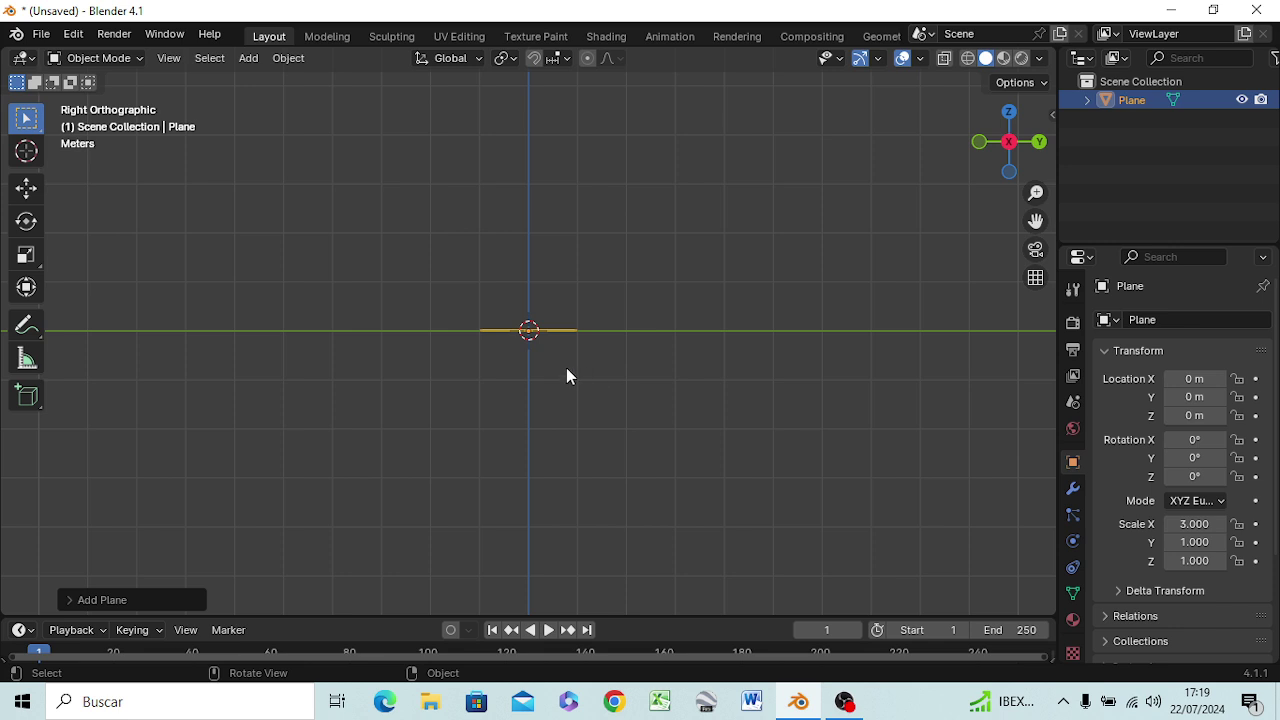
In Edit Mode, extrude the plane 0.3 m straight up along Z into a slab, then orbit to inspect it
key("Tab")
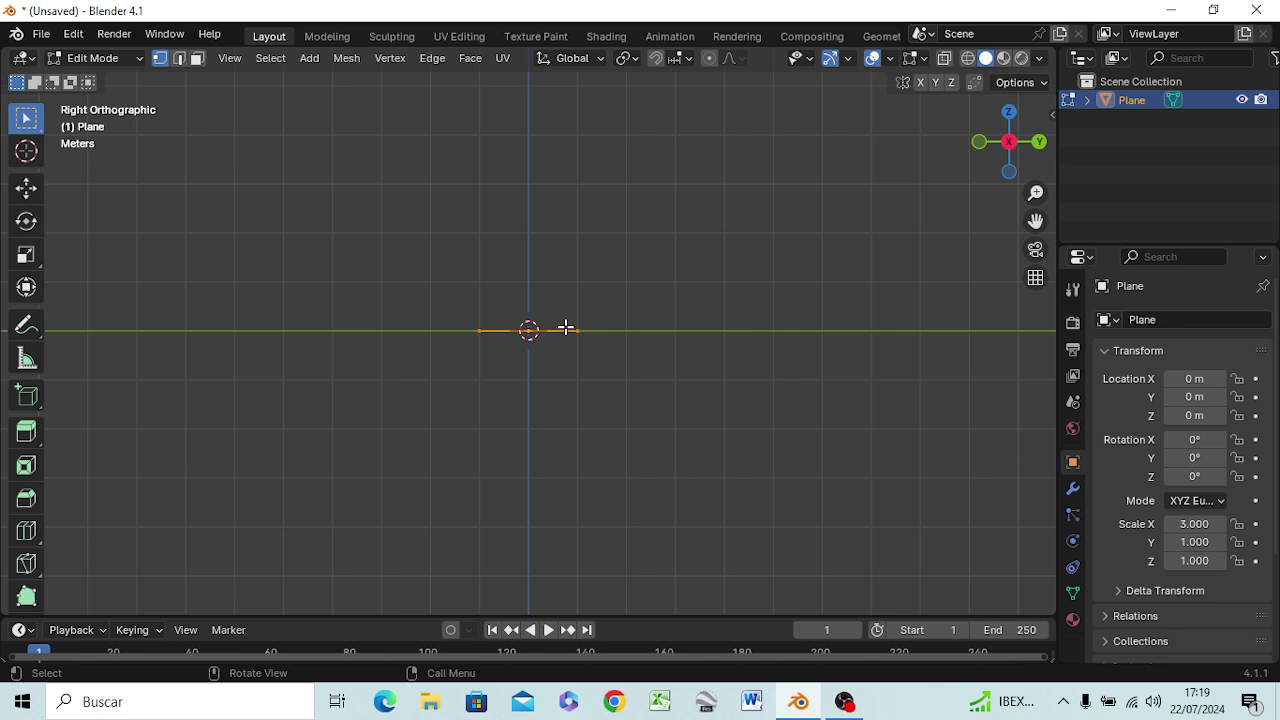
key("e")
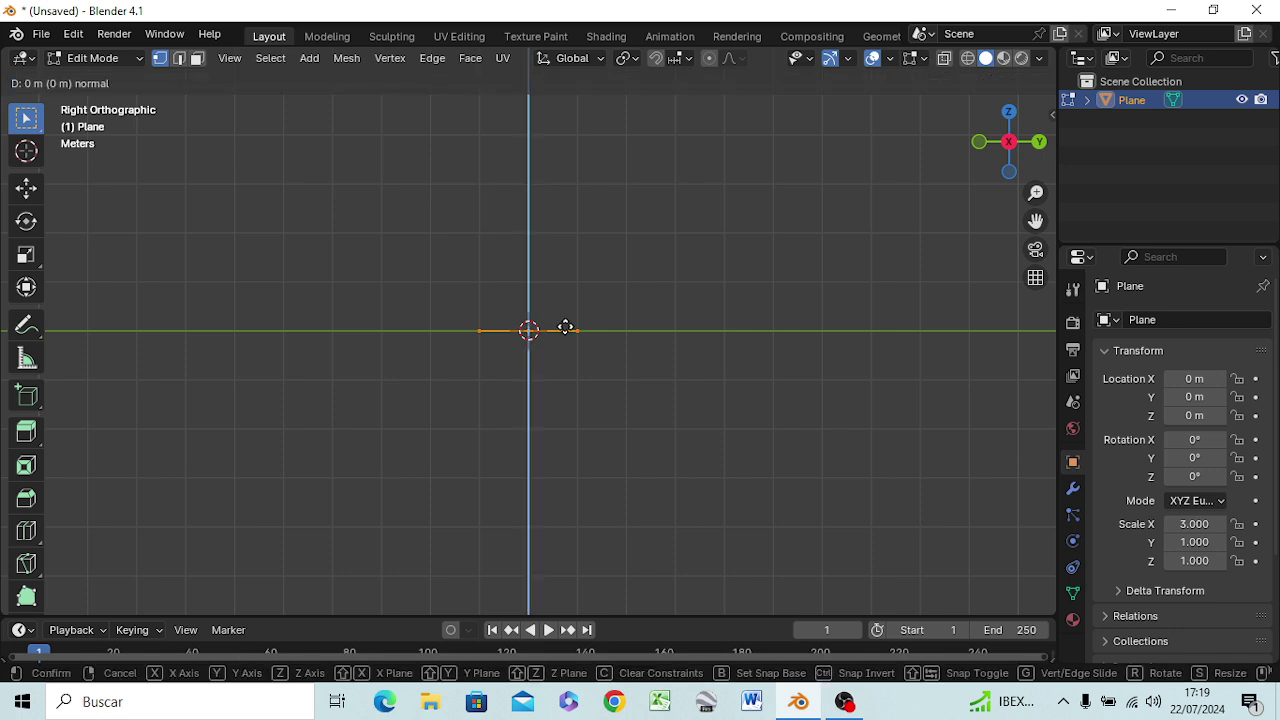
key("z")
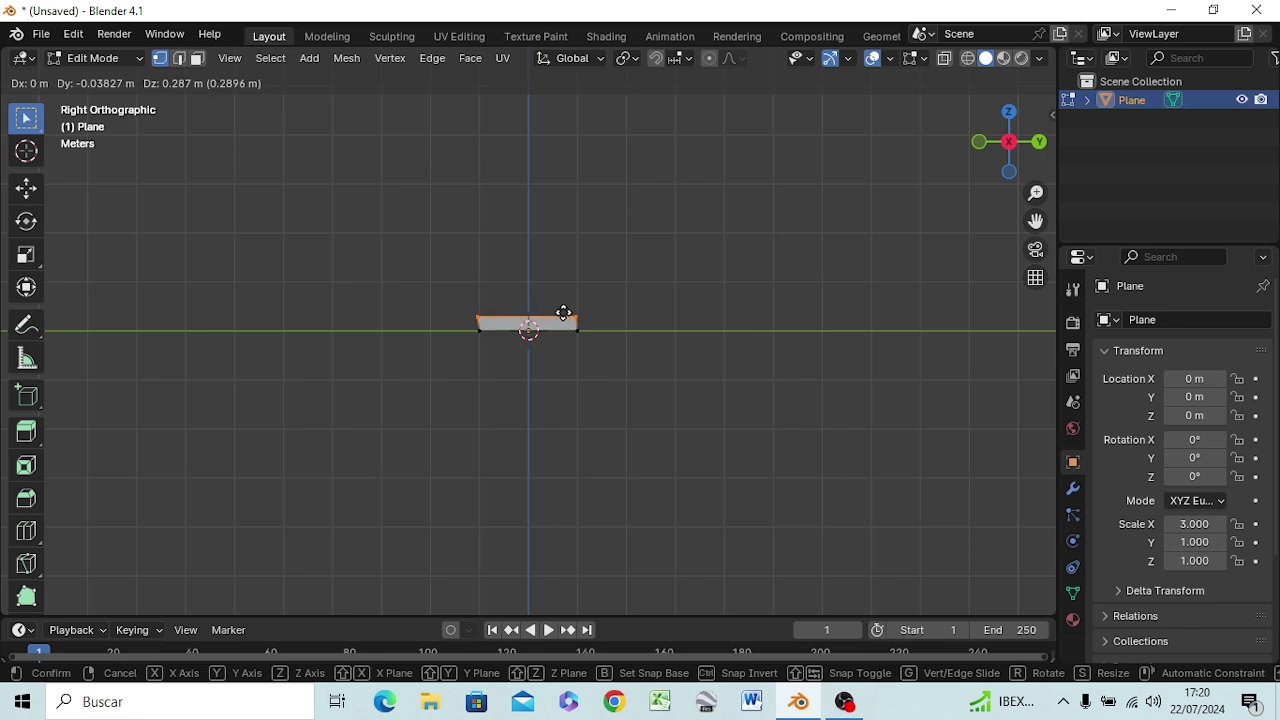
key("z")
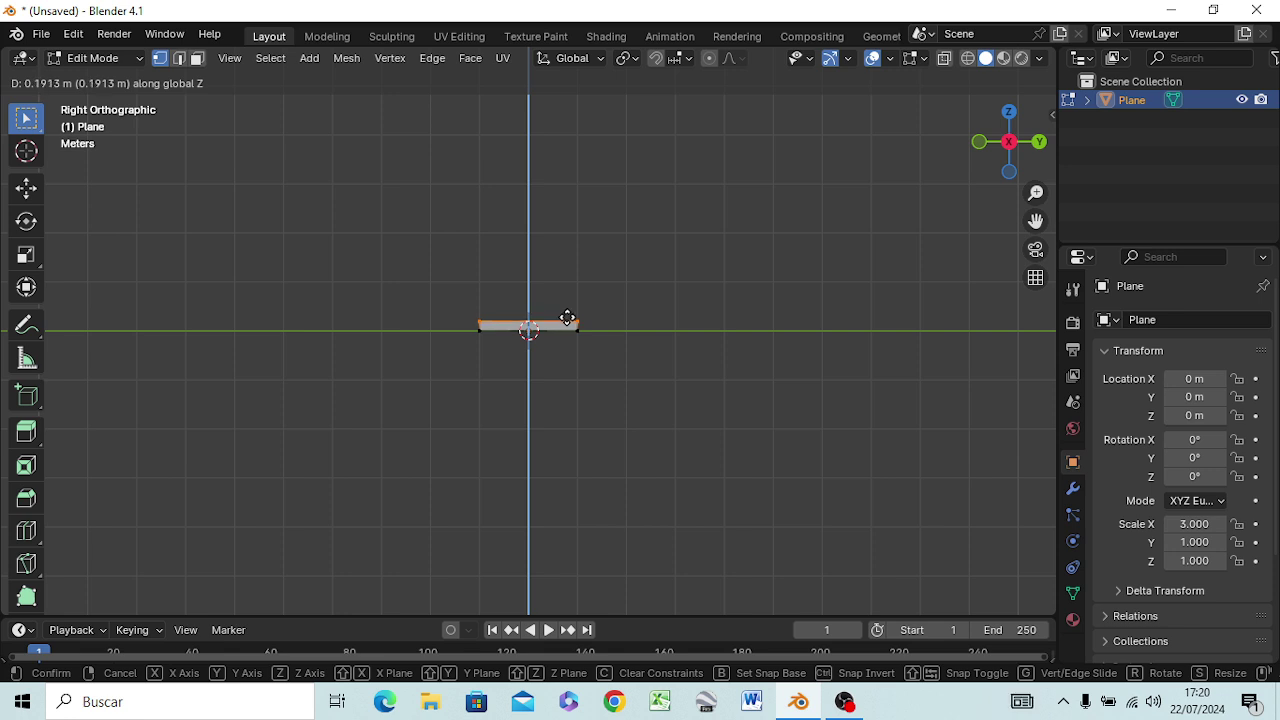
type(".3")
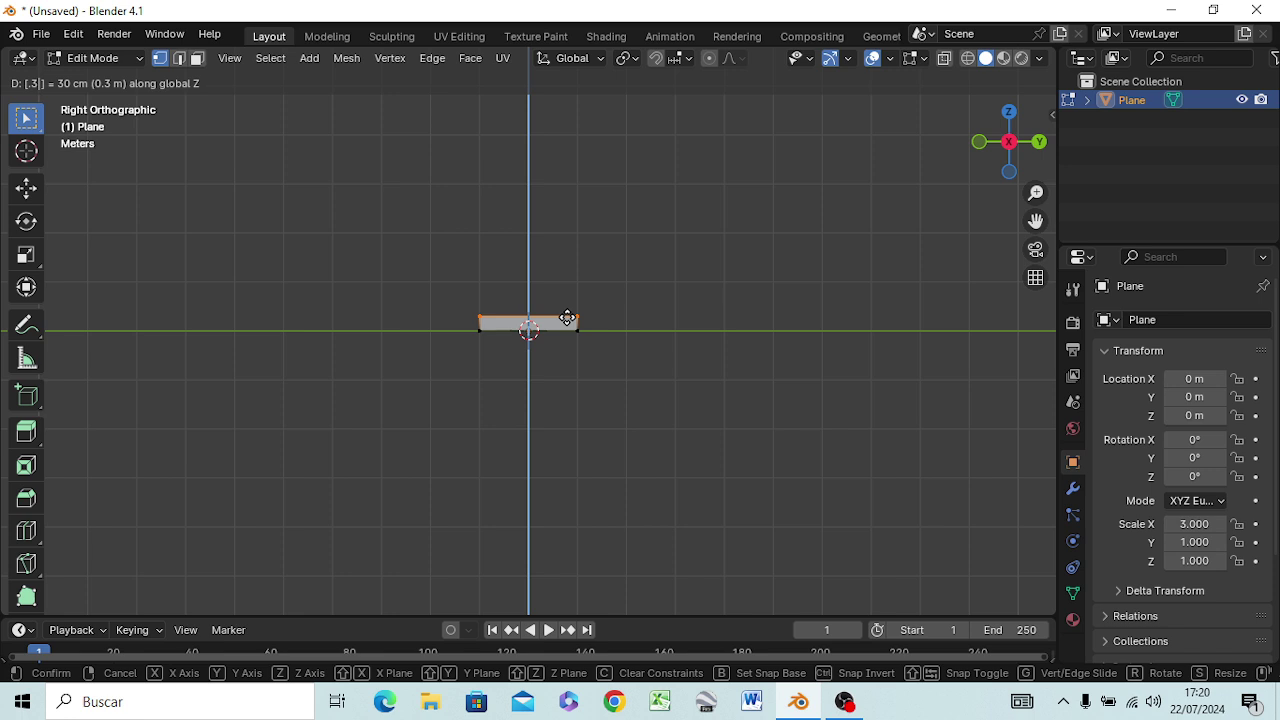
key("Return")
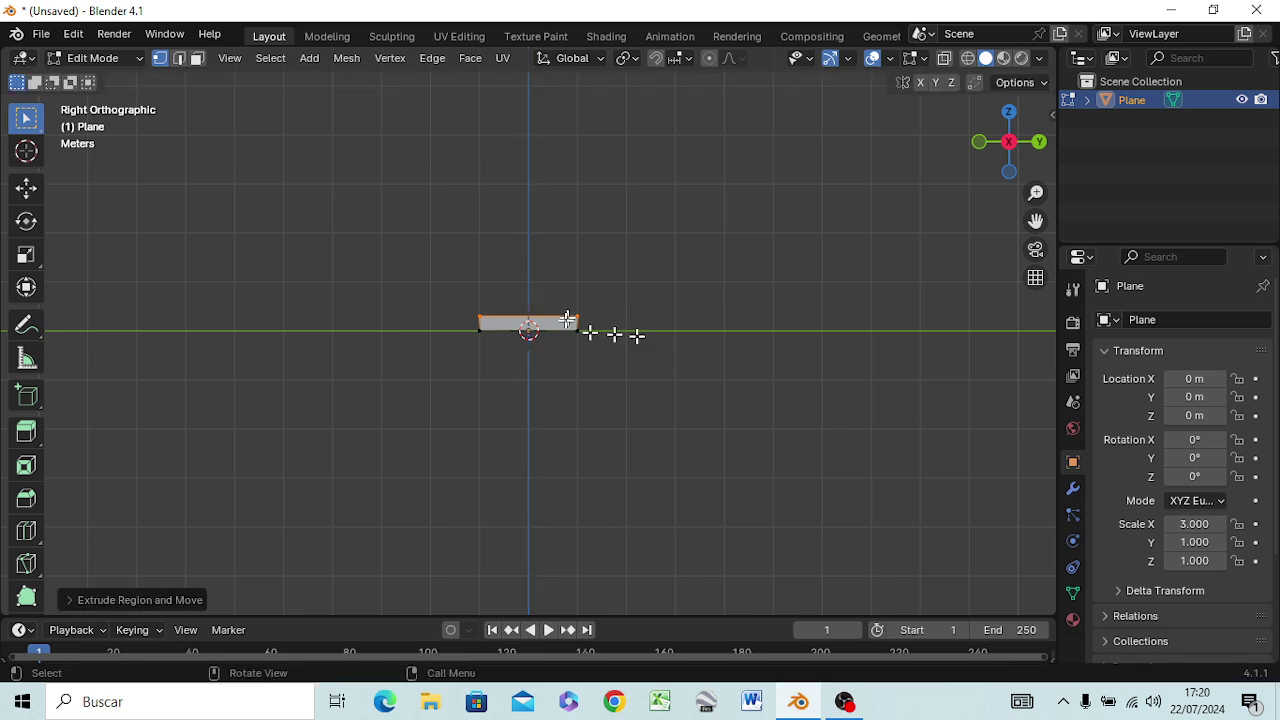
mouse_move(486, 400)
middle_mouse_down()
mouse_move(480, 420)
mouse_move(543, 428)
mouse_move(651, 386)
mouse_move(608, 420)
mouse_move(430, 420)
mouse_move(449, 380)
mouse_move(500, 386)
mouse_move(490, 406)
mouse_move(466, 400)
mouse_move(534, 417)
mouse_move(623, 414)
middle_mouse_up()
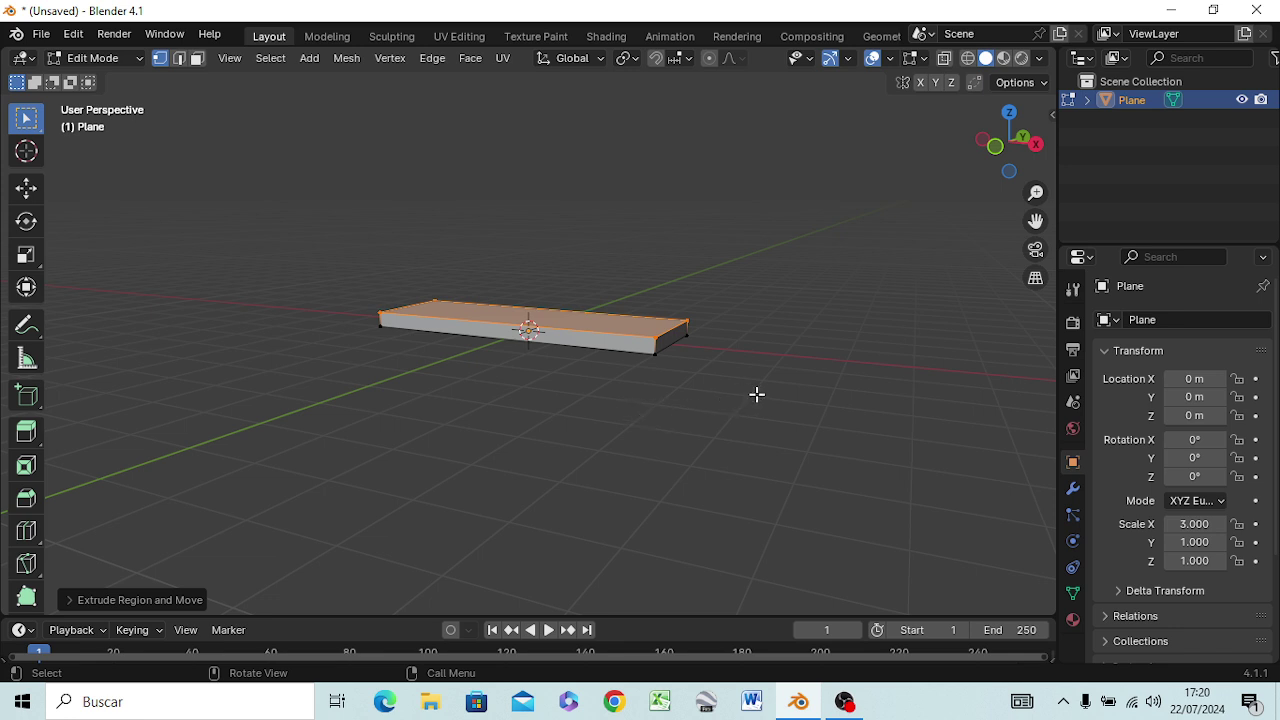
Back in Object Mode, rename Plane to 'Escalon' in the Outliner and return to Right view
key("Tab")
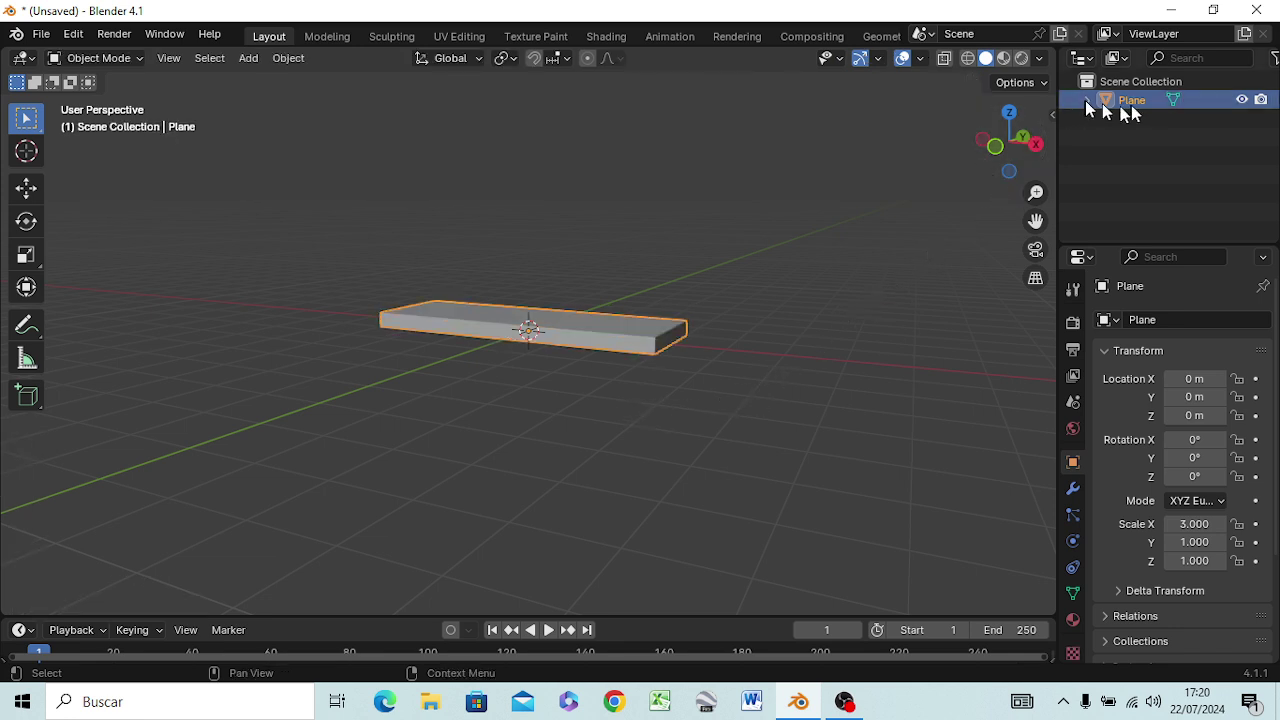
double_click(1128, 101)
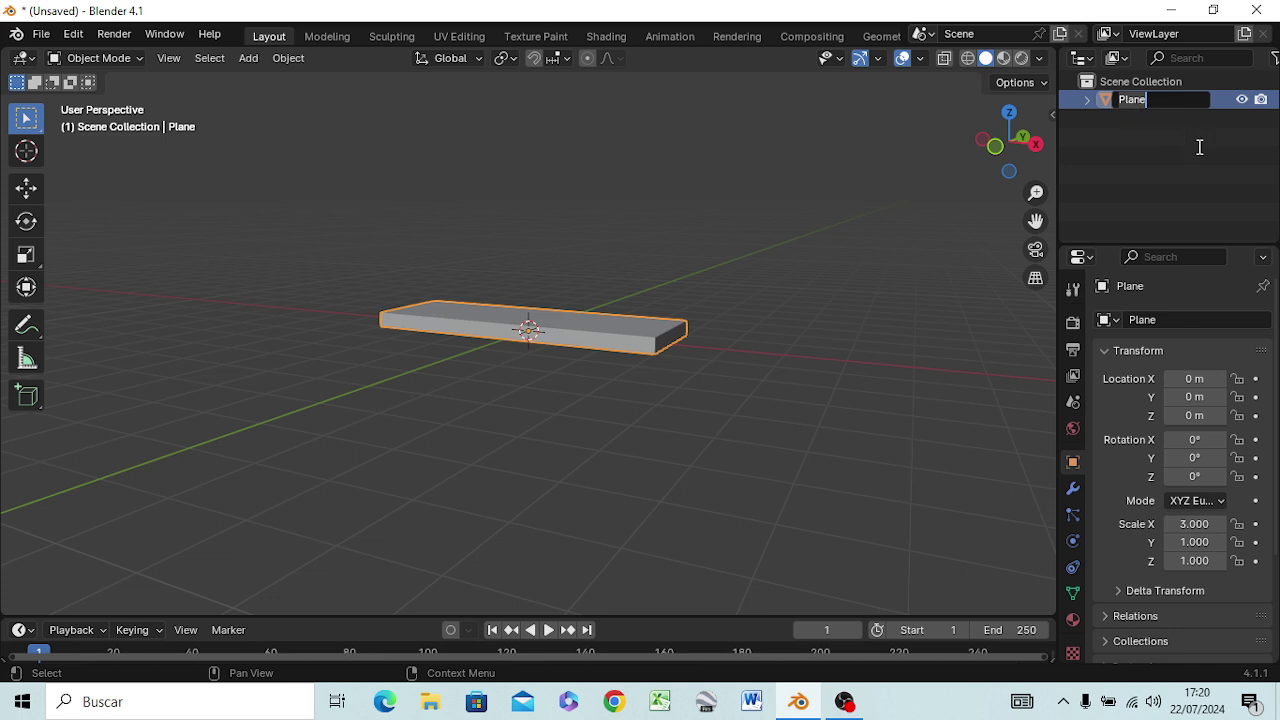
key("BackSpace")
type("Esc")
type("alon")
key("BackSpace")
key("BackSpace")
key("BackSpace")
key("BackSpace")
type("a")
type("lon")
key("Return")
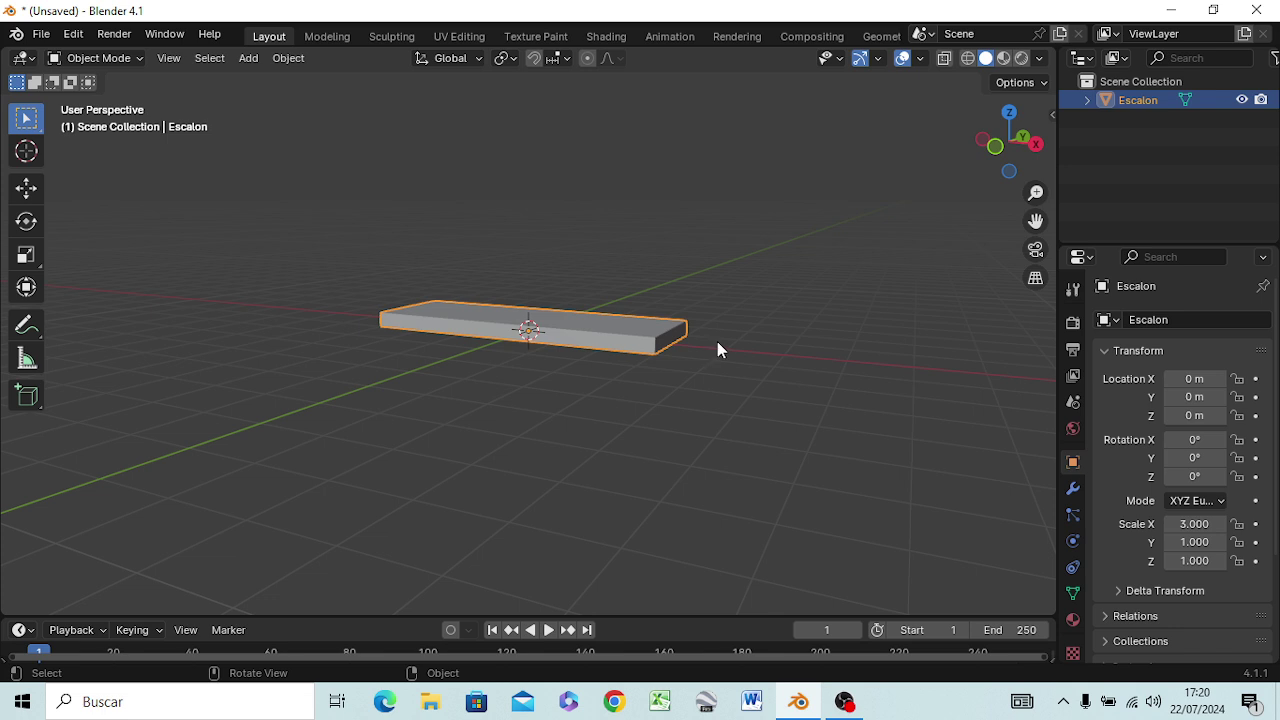
key("KP_3")
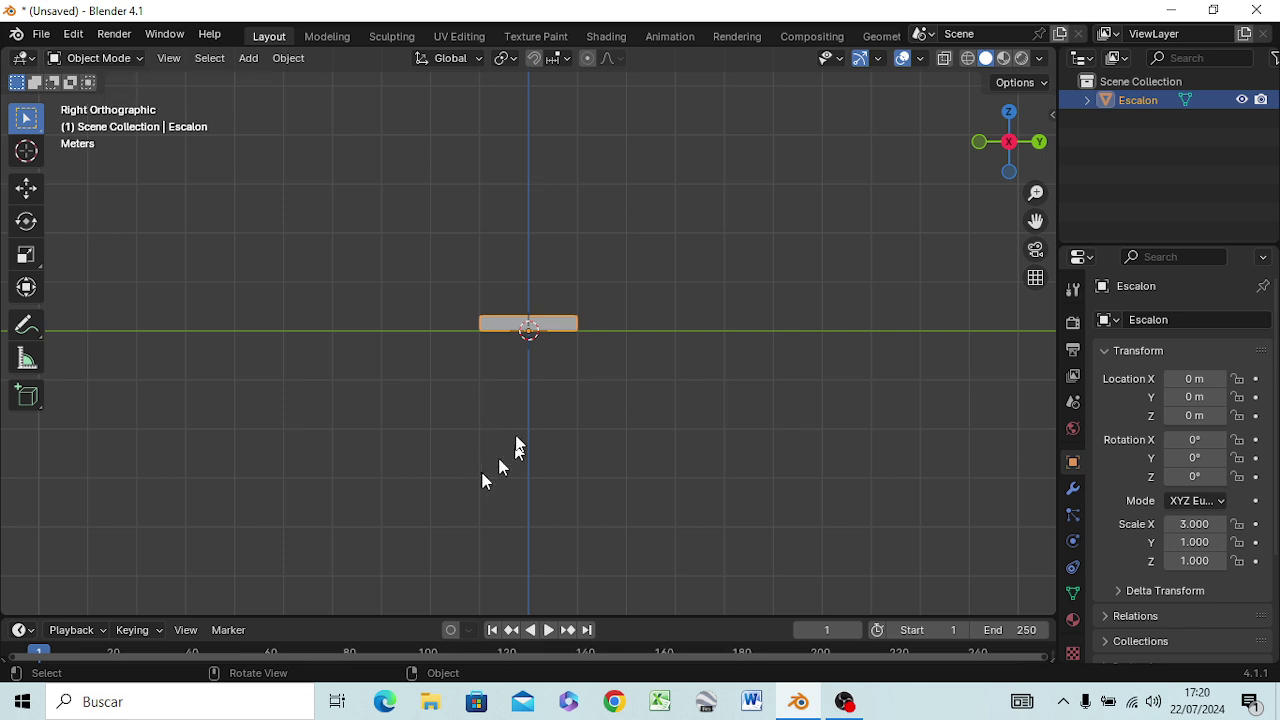
Duplicate the Escalon slab and place the copy higher and forward as a second step
right_click(554, 324)
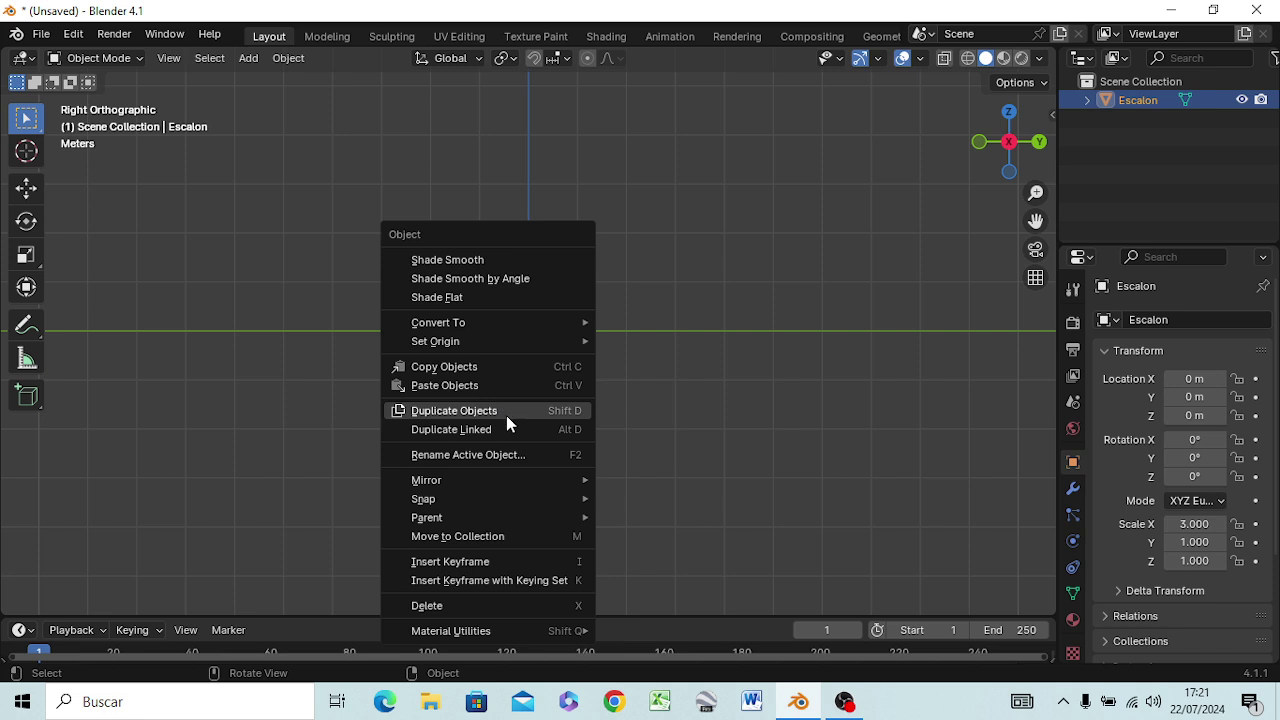
key("Escape")
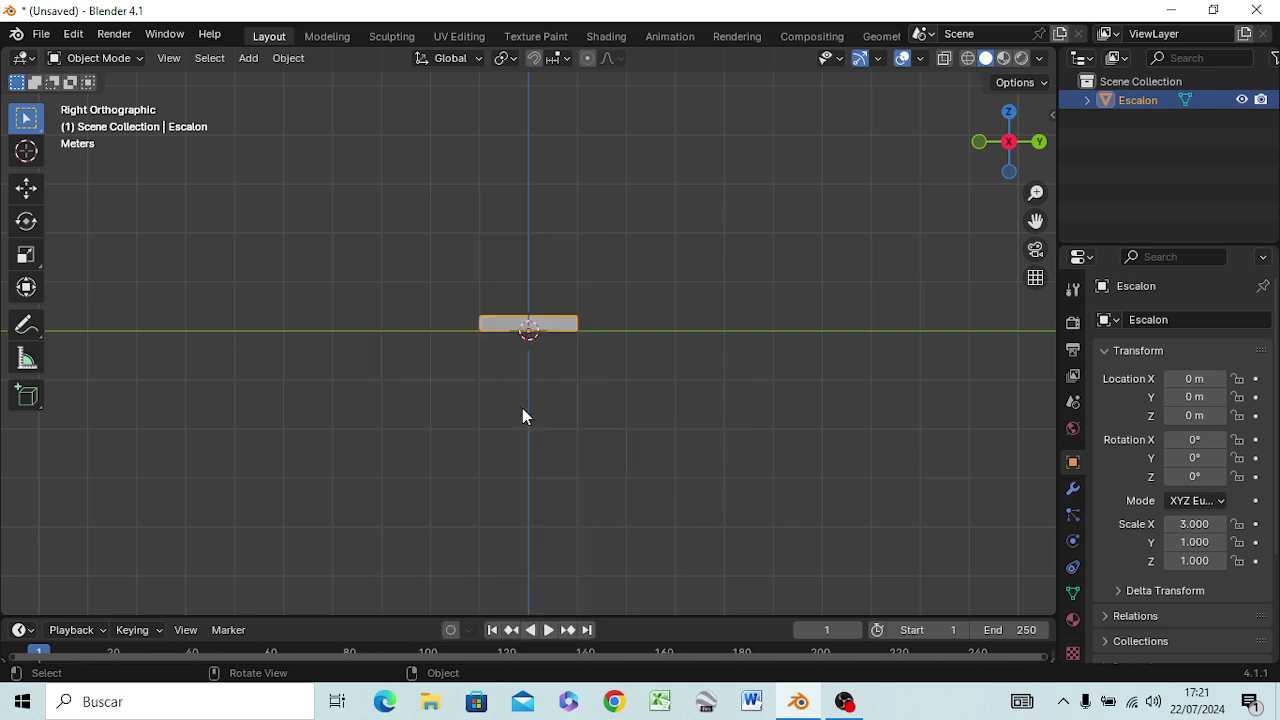
key("shift")
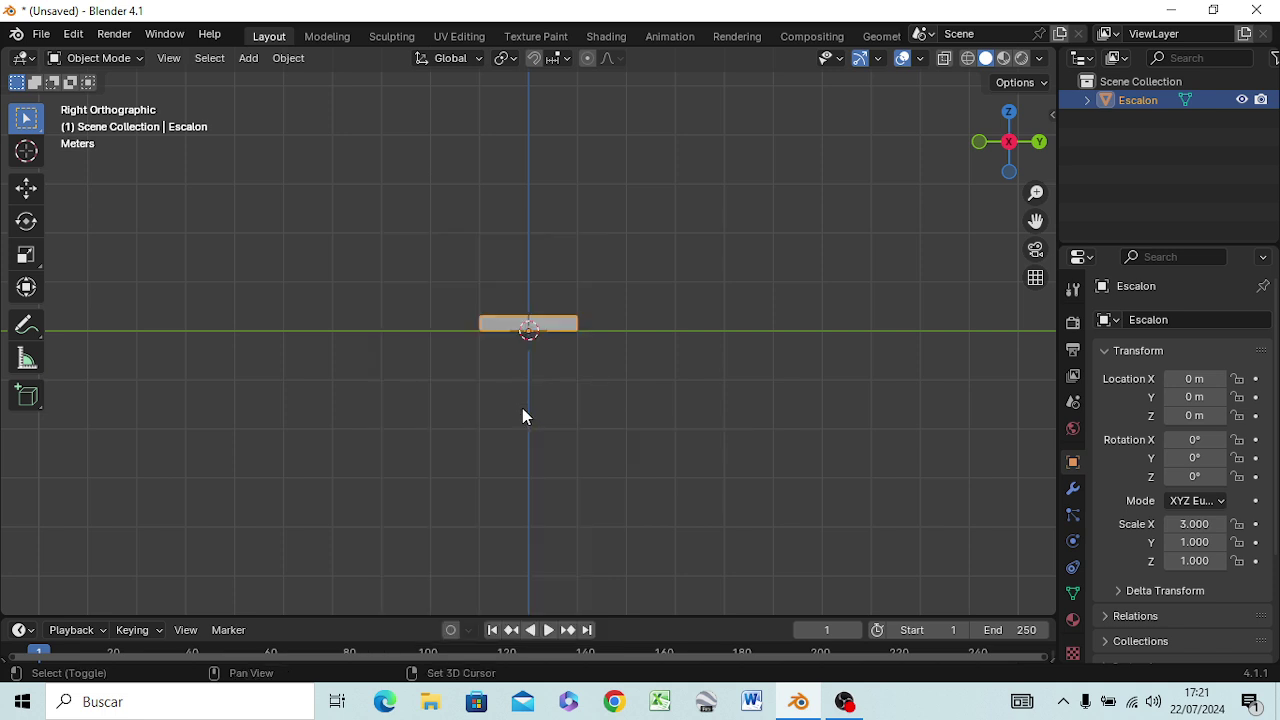
key("shift+d")
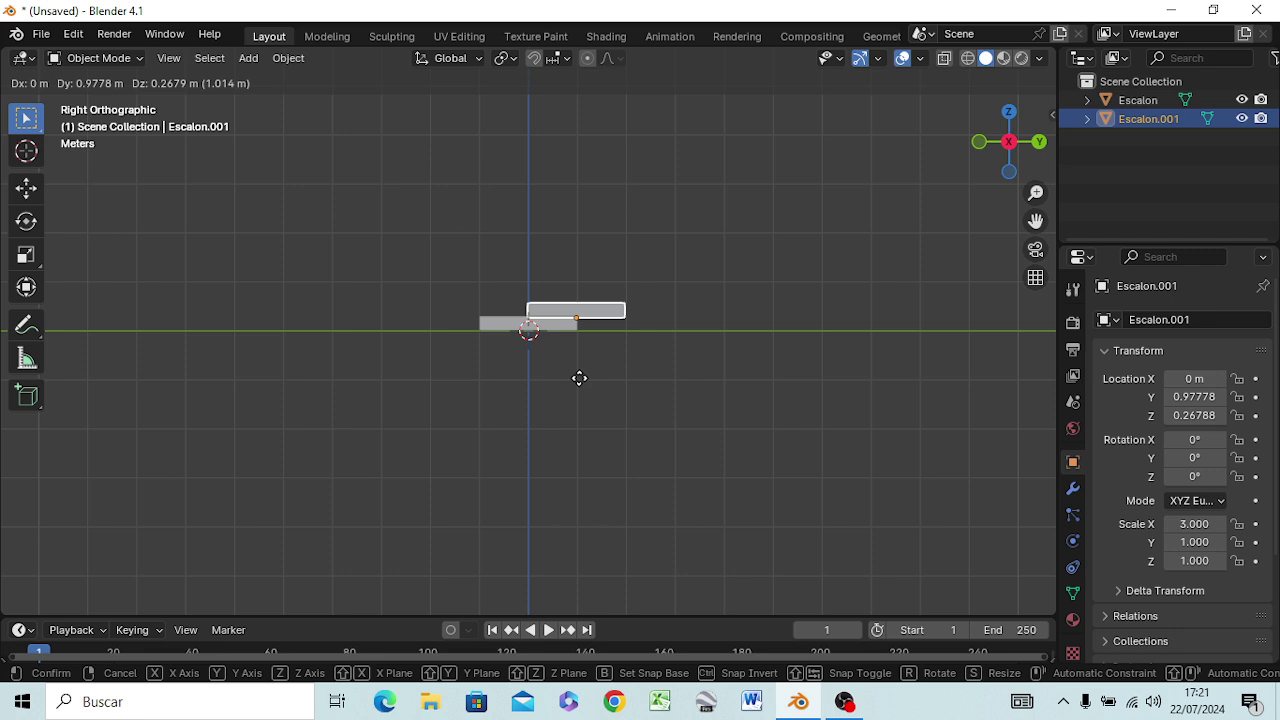
left_click(579, 378)
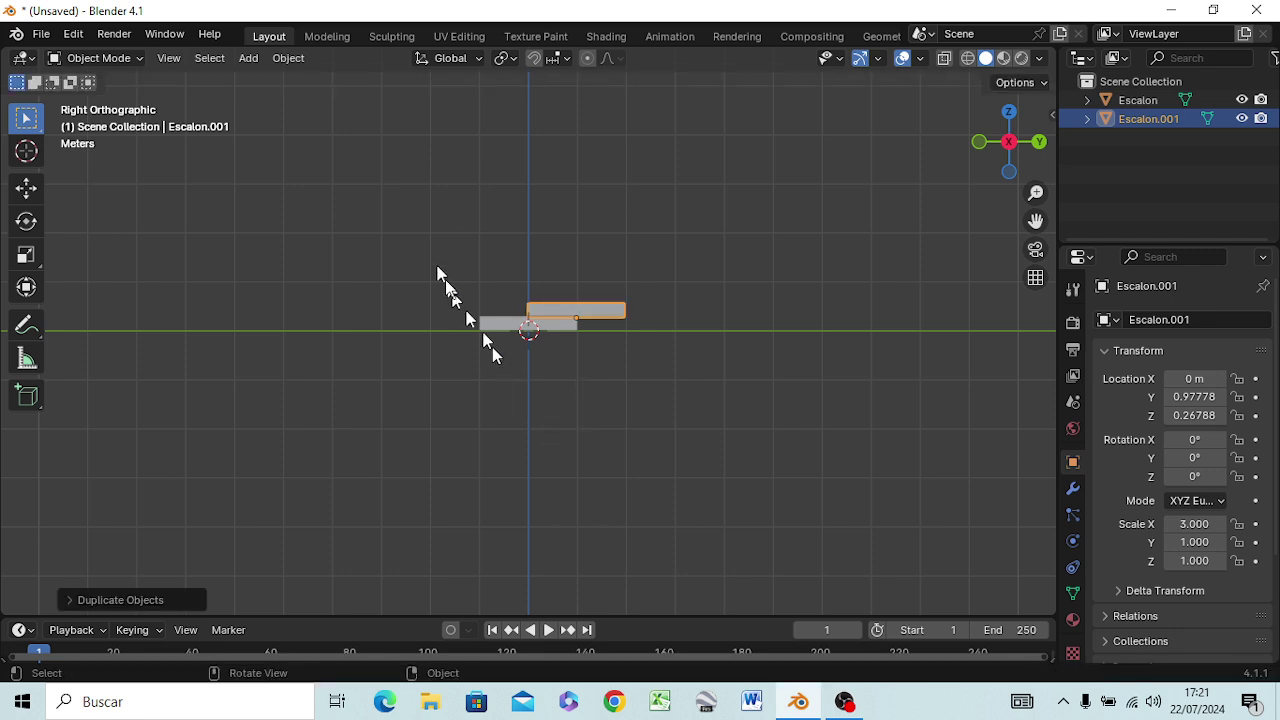
Join both slabs, undo the join to keep them separate, and select Escalon in the Outliner
mouse_move(439, 247)
left_mouse_down()
mouse_move(529, 366)
mouse_move(588, 380)
left_mouse_up()
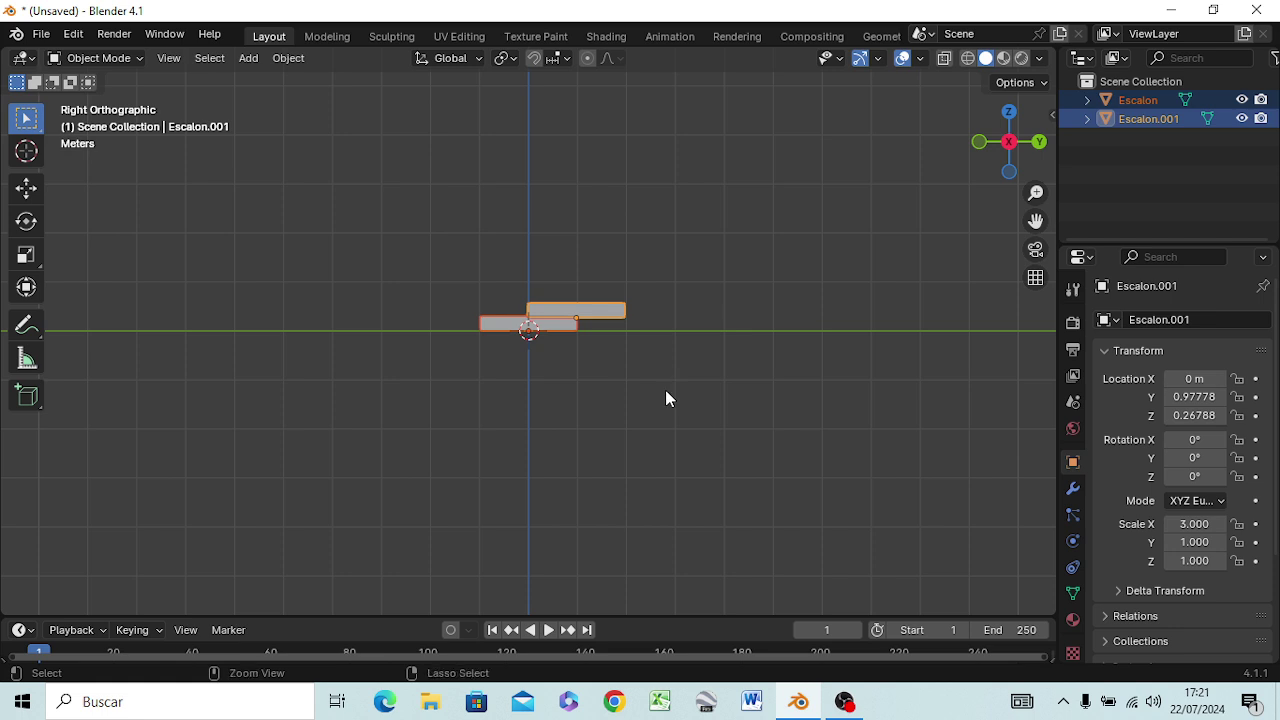
key("ctrl+j")
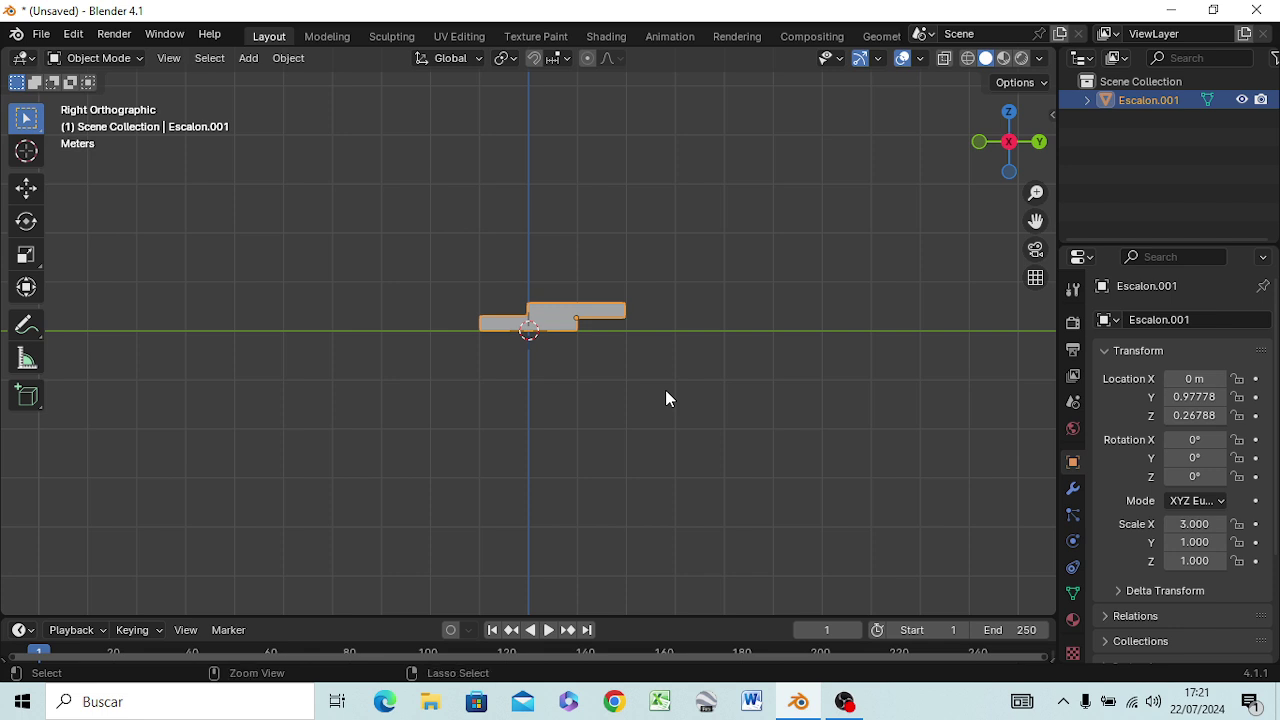
key("ctrl+z")
left_click(665, 368)
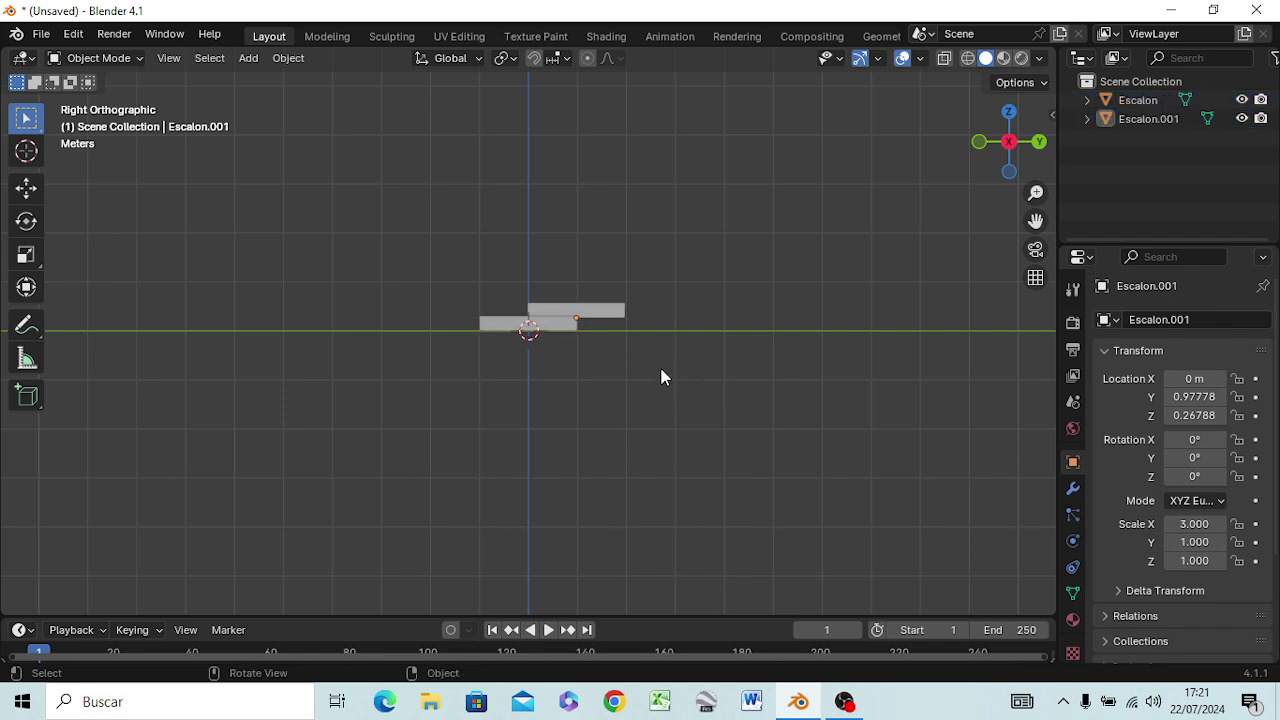
left_click(1140, 120)
left_click(1137, 102)
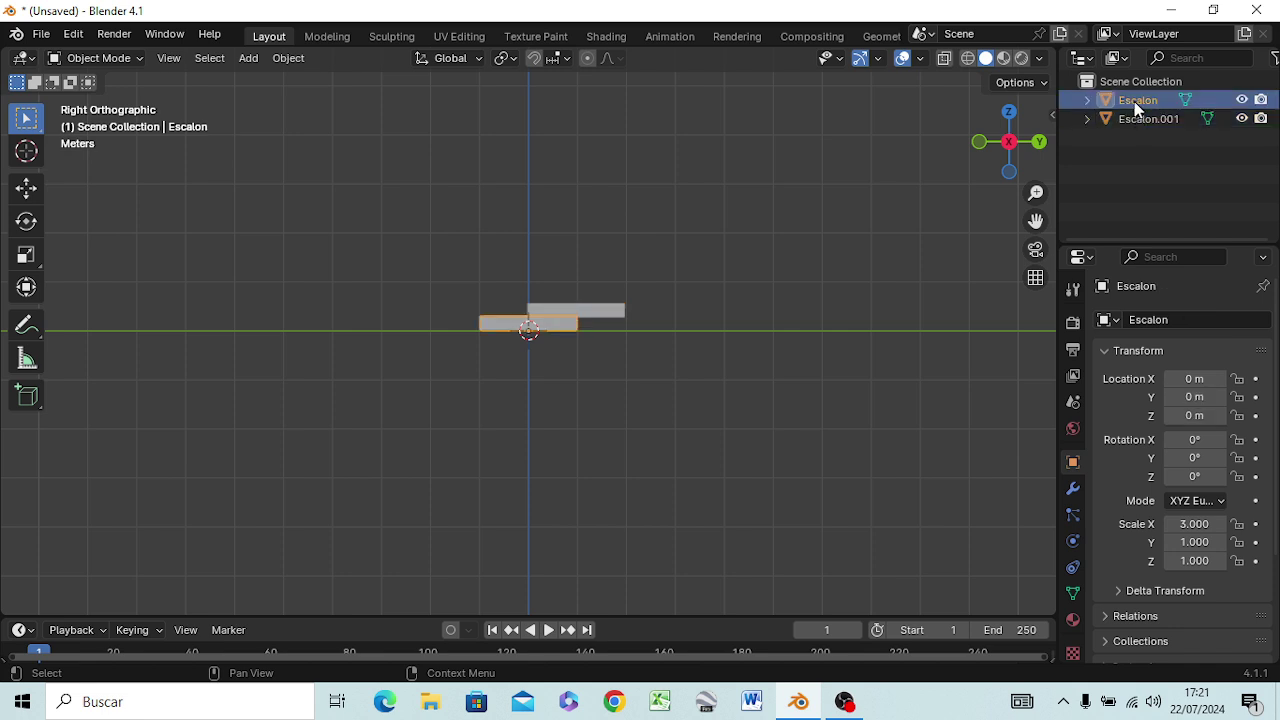
right_click(1136, 104)
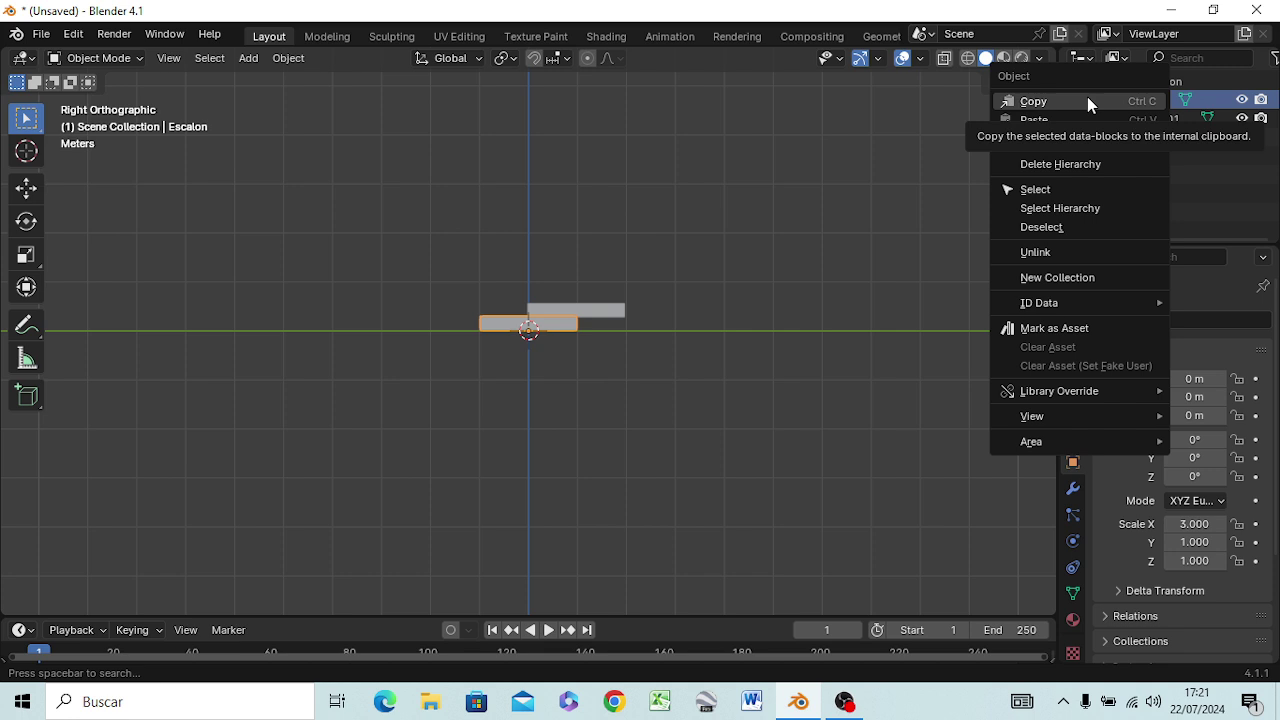
Create a new collection in the Outliner and move the Escalon slab into it
left_click(1088, 99)
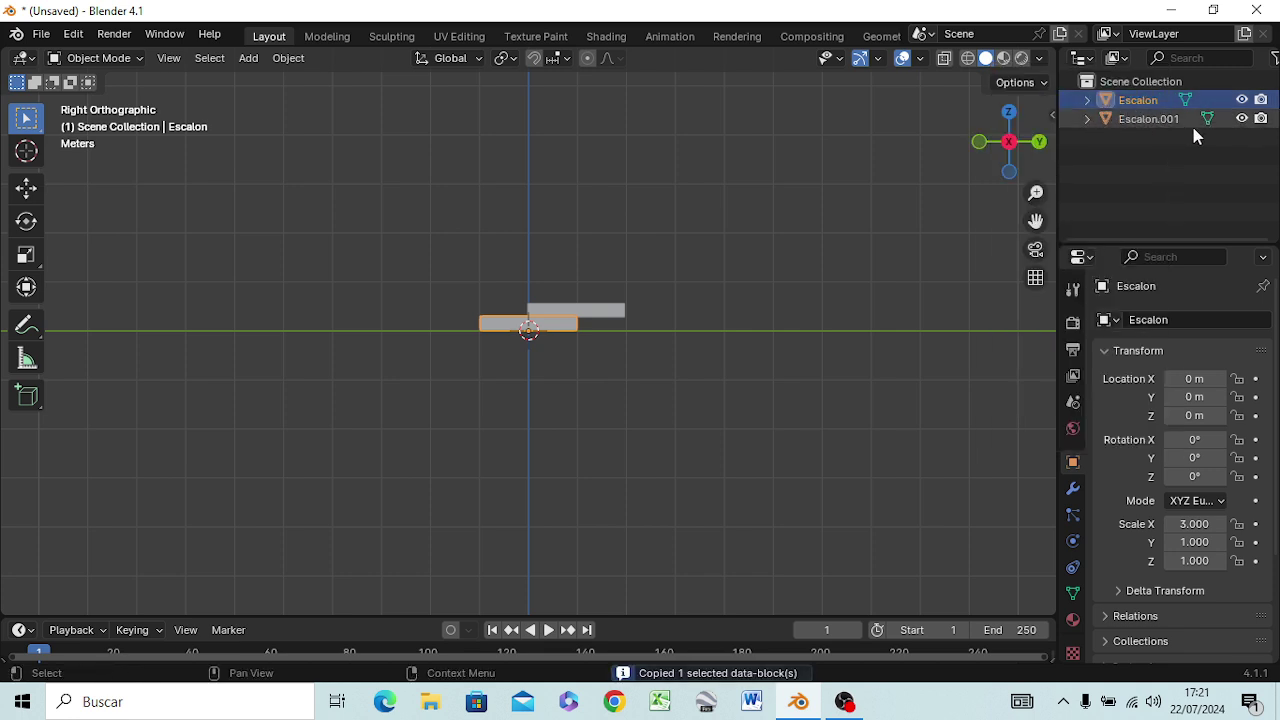
right_click(1188, 158)
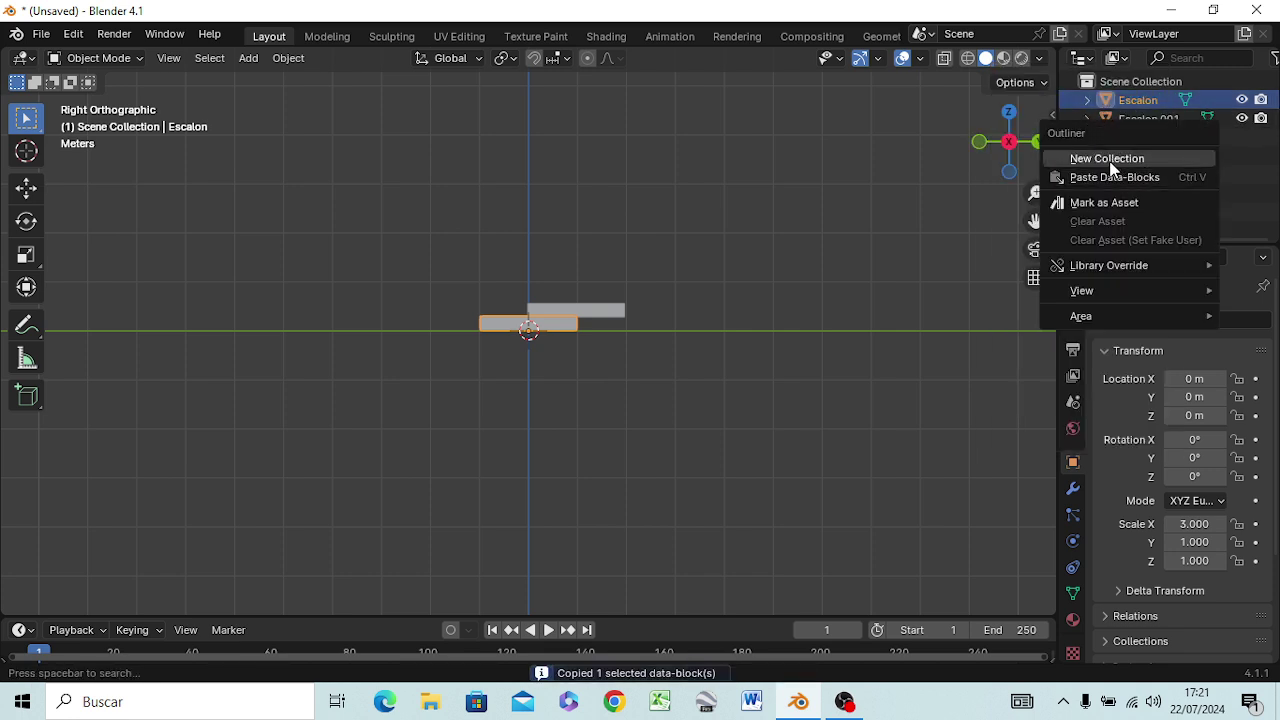
mouse_move(1108, 265)
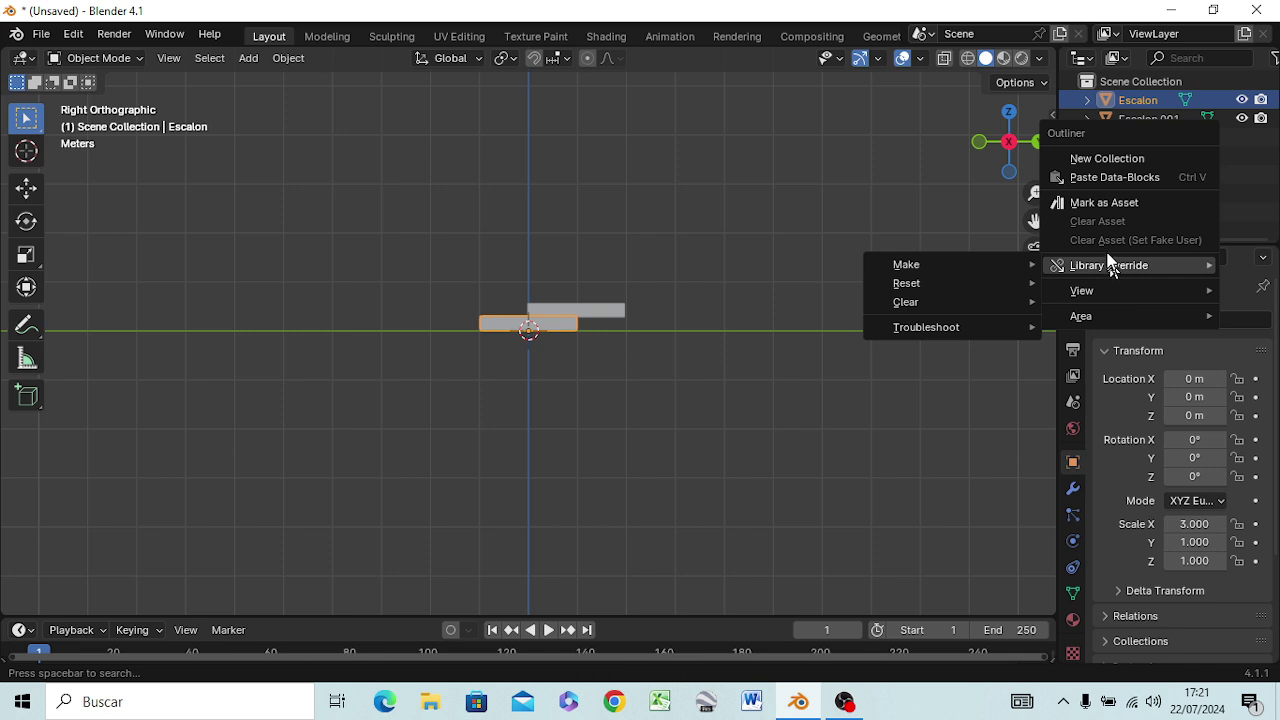
left_click(1130, 162)
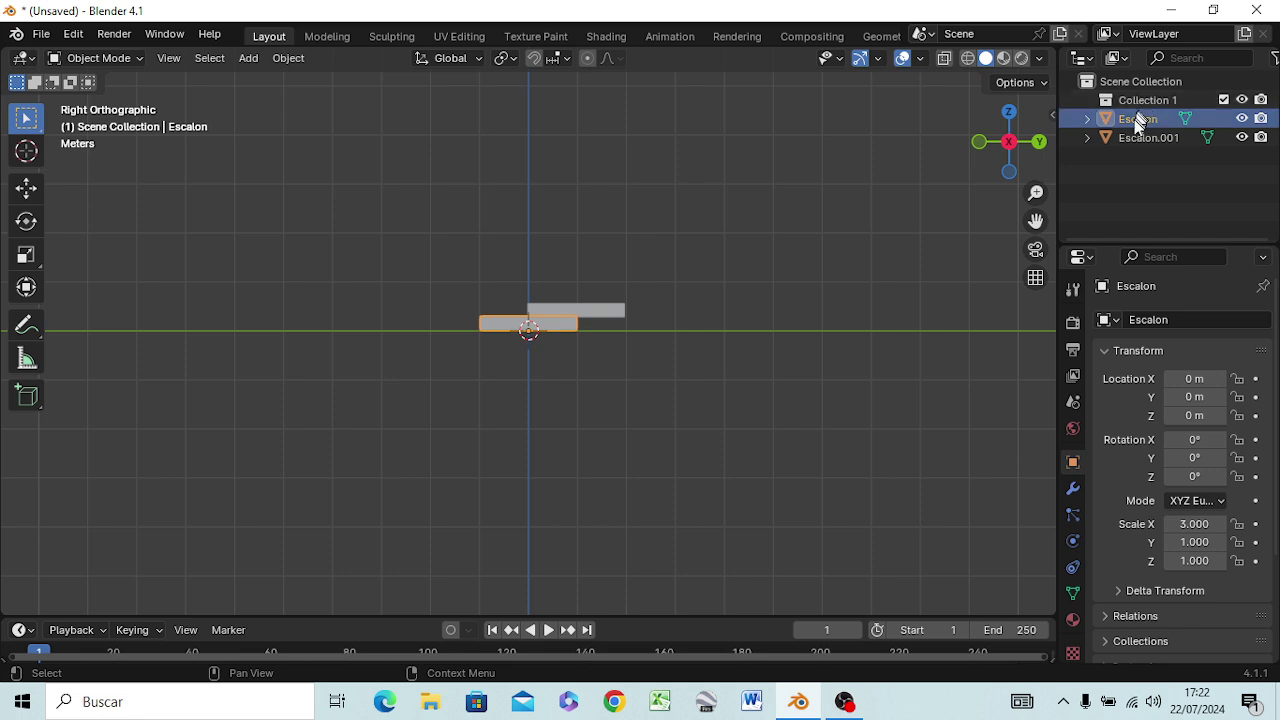
left_click_drag(1134, 119, 1136, 109)
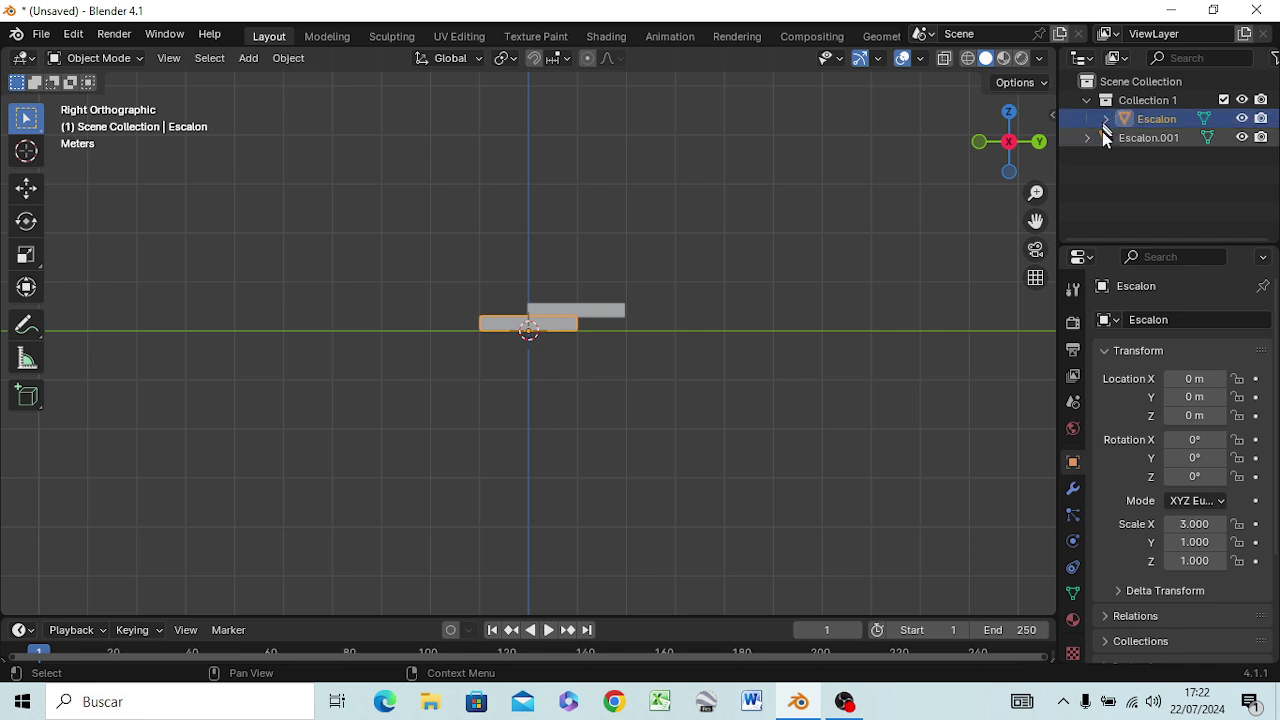
left_click_drag(1125, 137, 1117, 183)
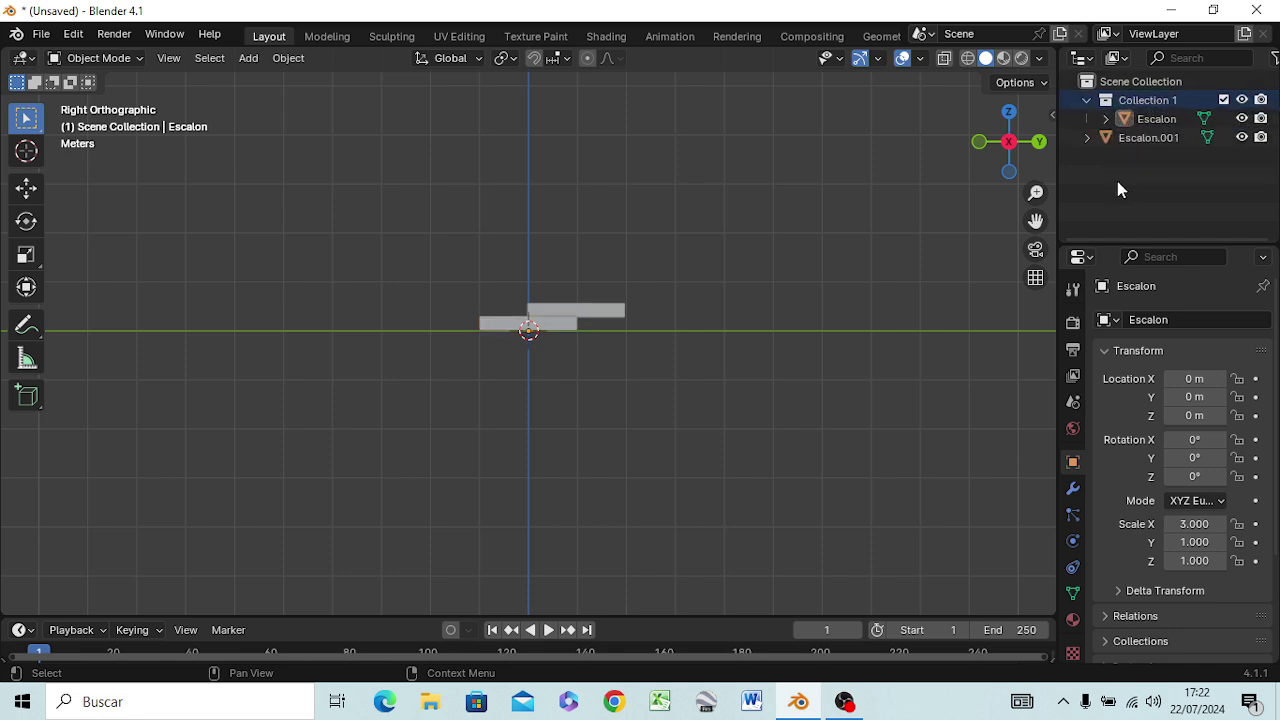
Rename the new collection to 'eb' and check that Escalon.001 remains outside it
left_click(1125, 100)
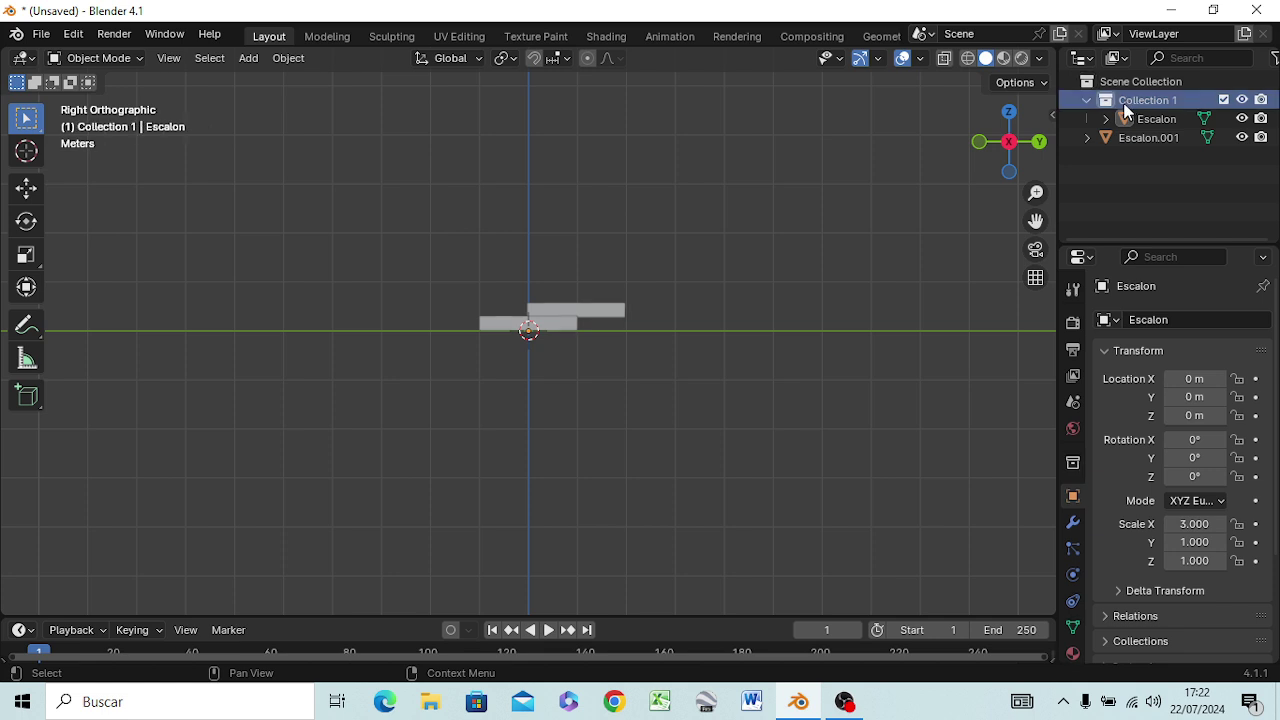
double_click(1125, 99)
type("eb")
key("Return")
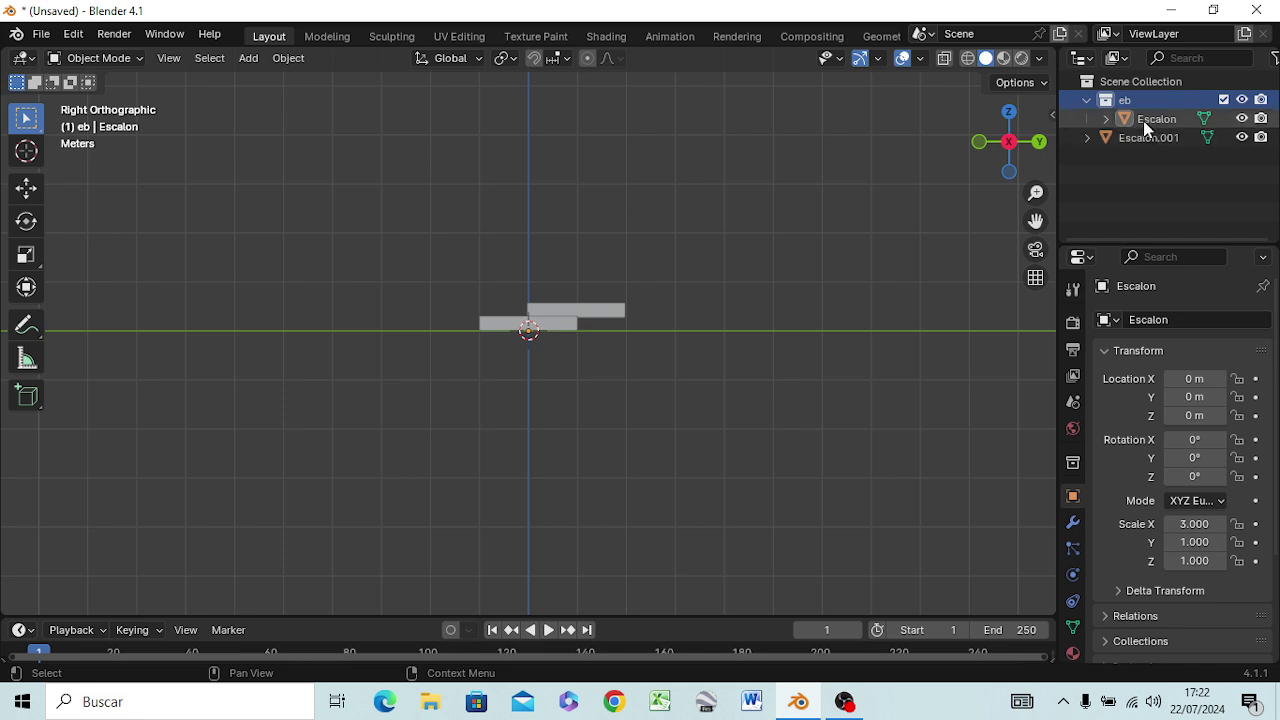
left_click(1087, 101)
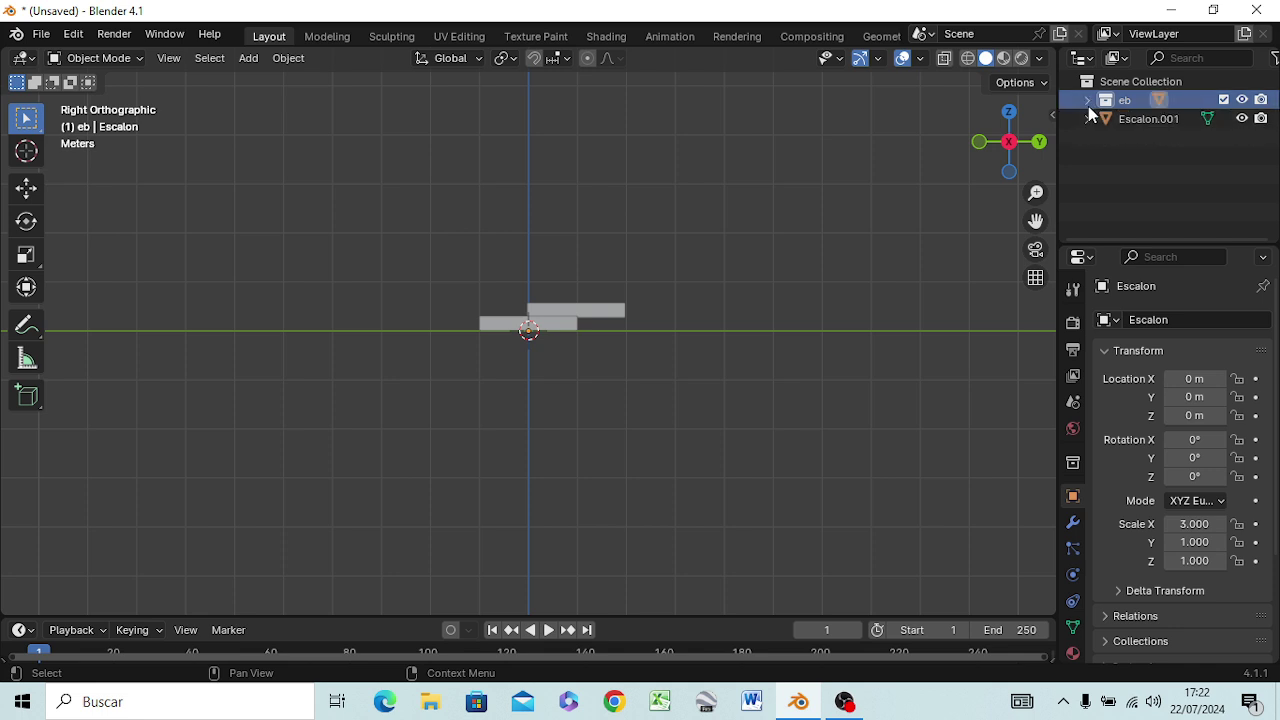
left_click(1160, 120)
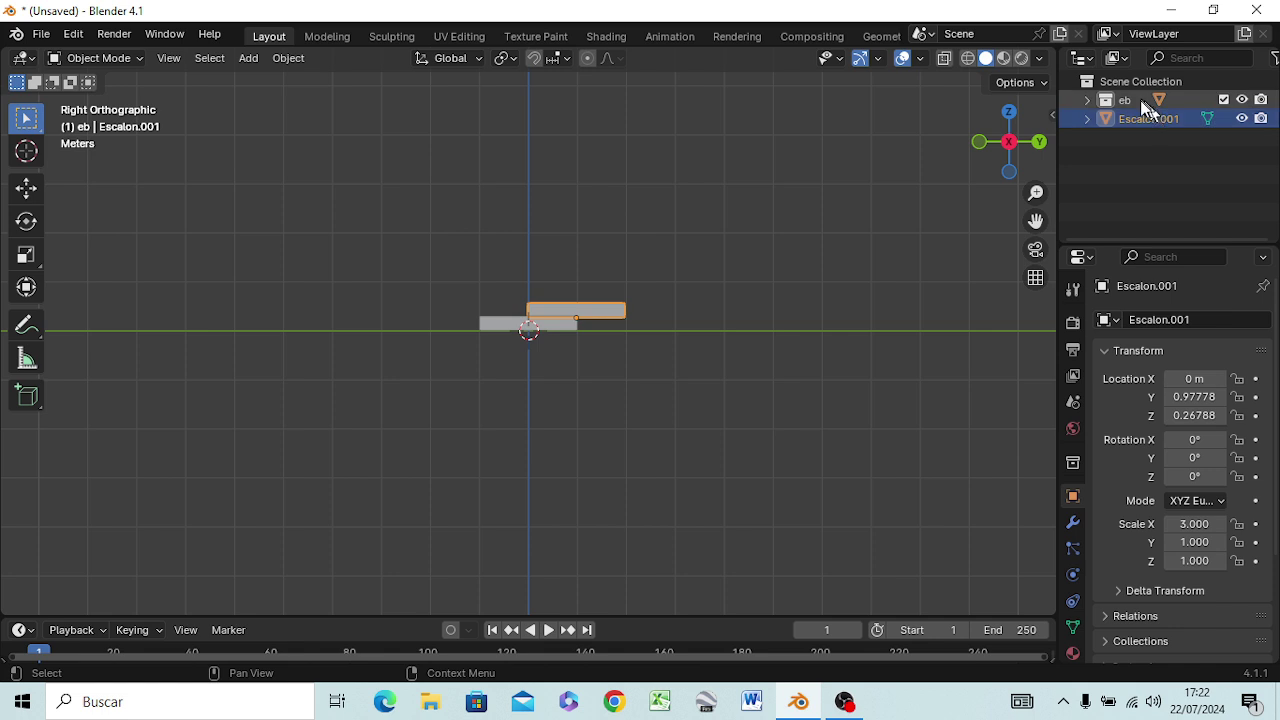
left_click(1128, 102)
left_click(1090, 101)
right_click(1142, 120)
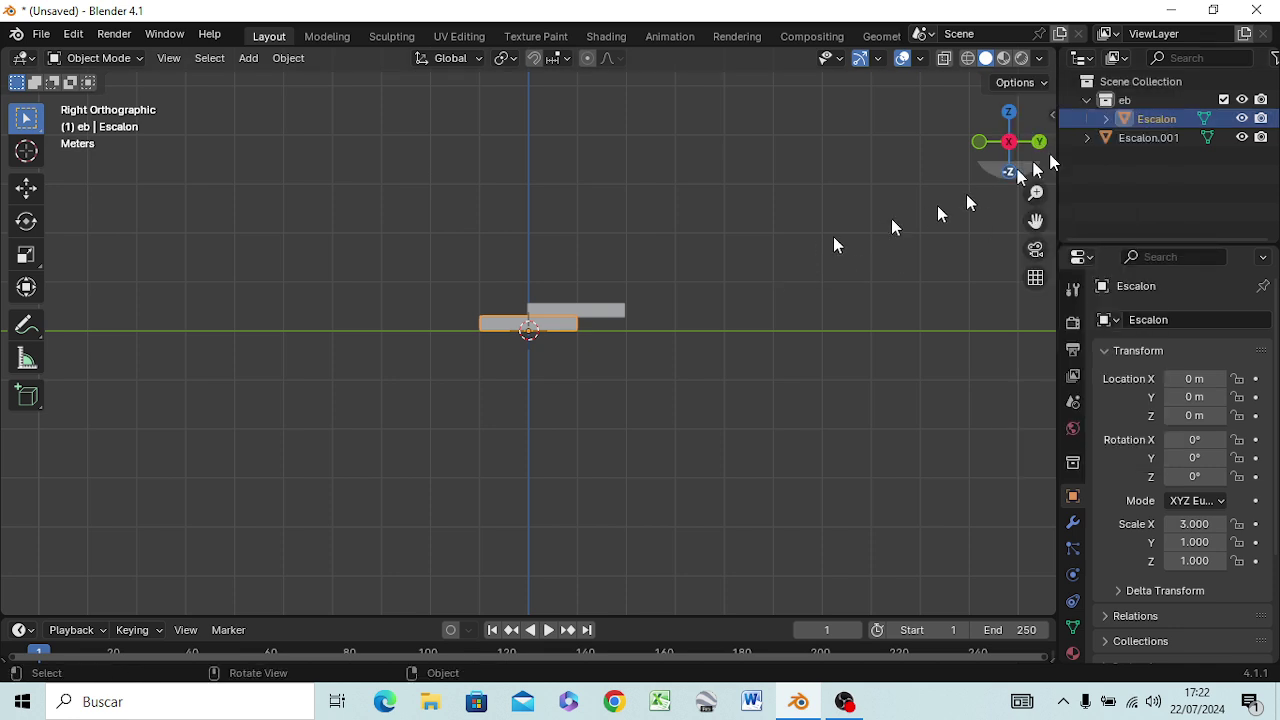
Copy and paste Escalon as Escalon.002, moving it out of eb into Scene Collection
right_click(1135, 121)
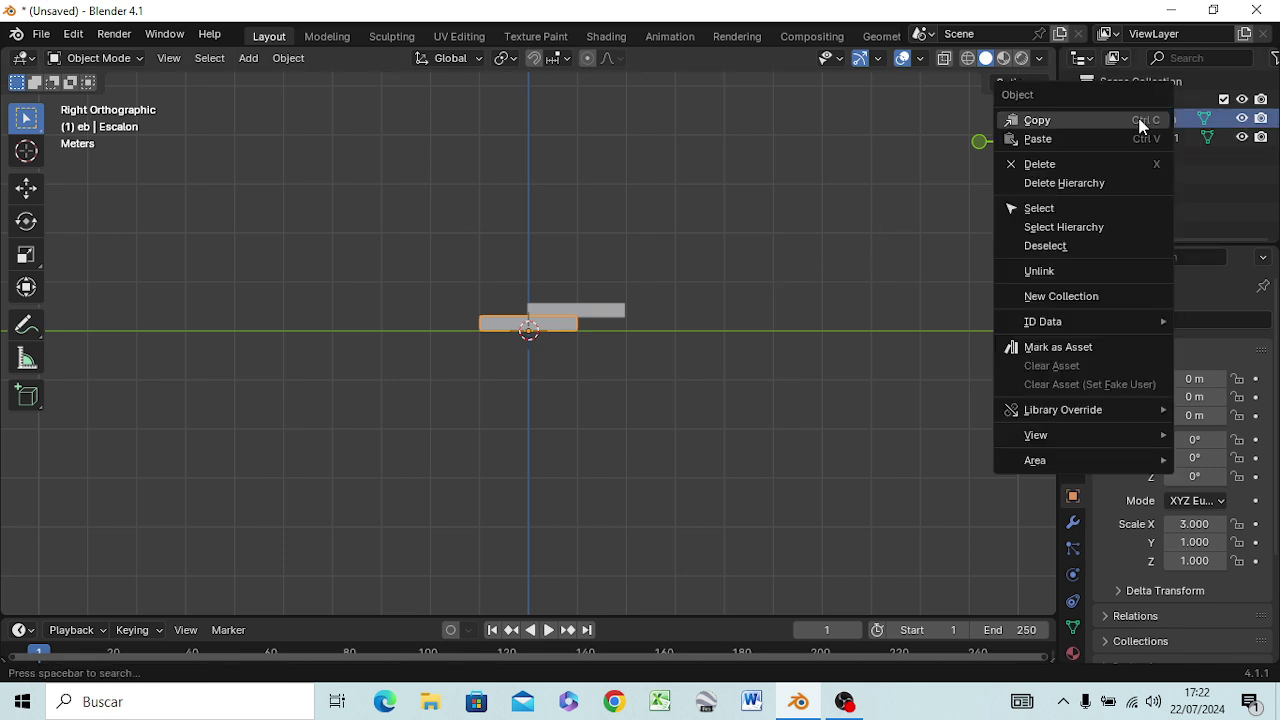
left_click(1058, 121)
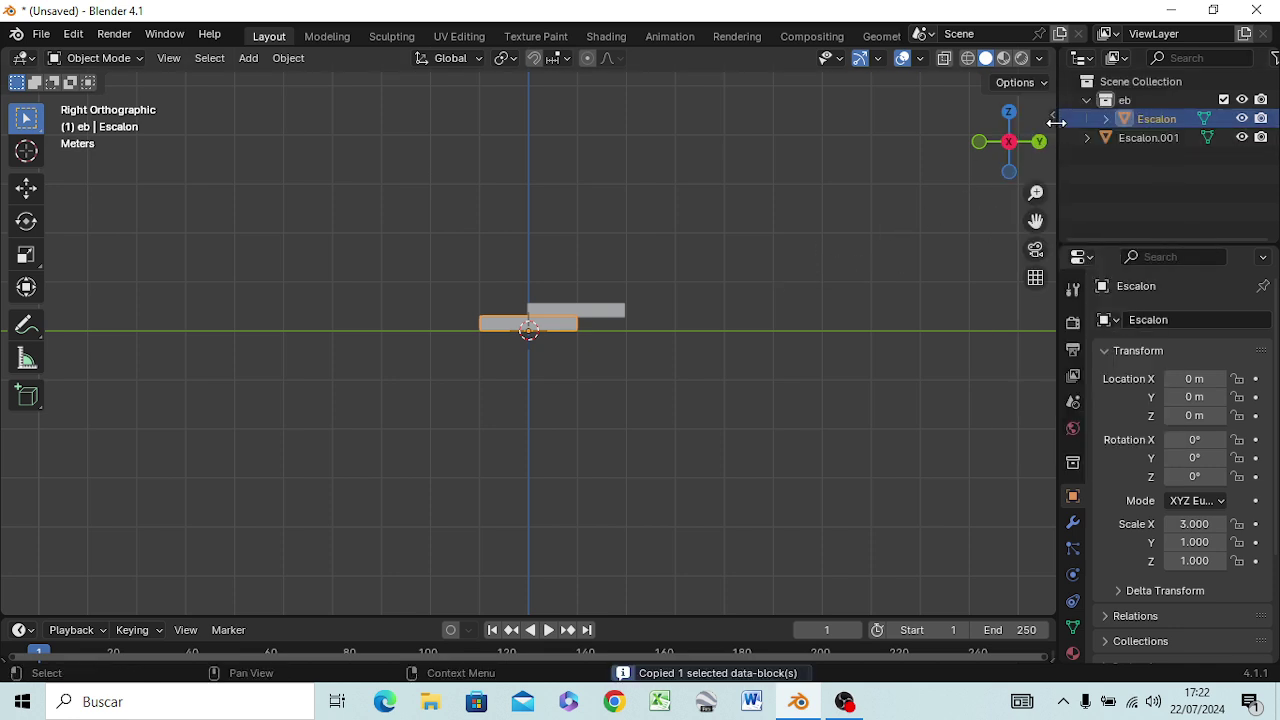
left_click(1130, 141)
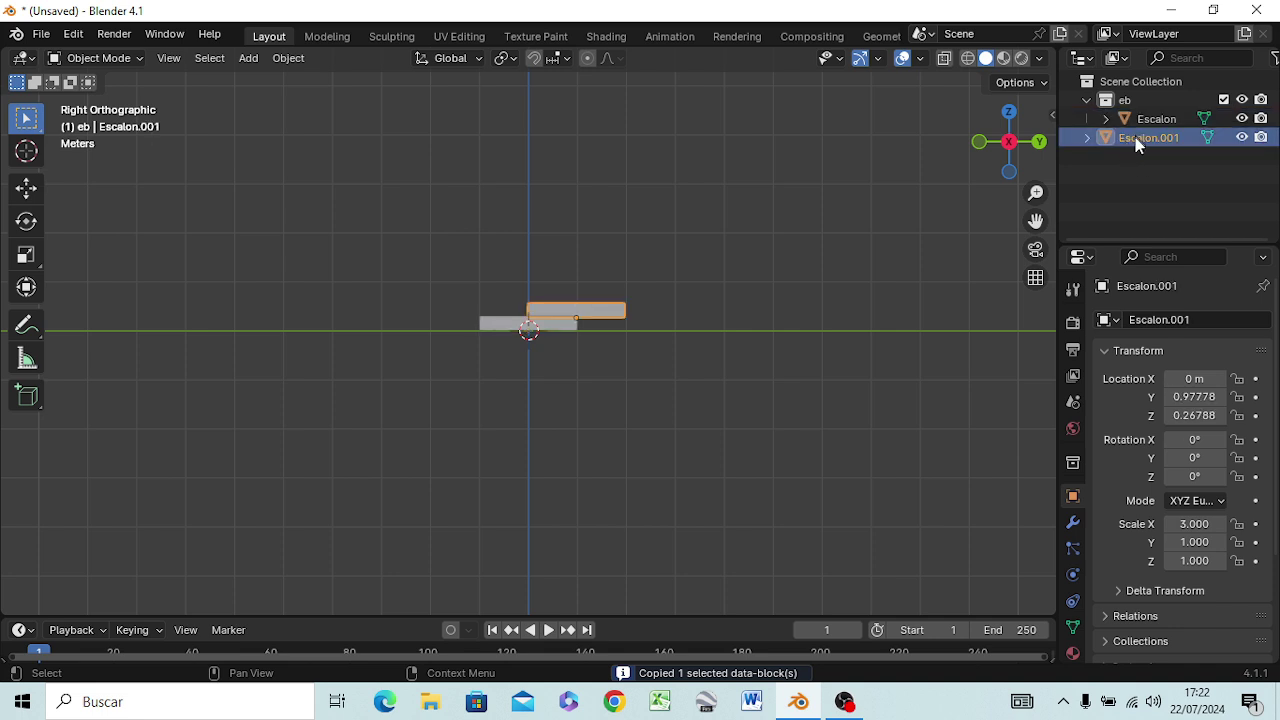
right_click(1135, 137)
left_click(1070, 155)
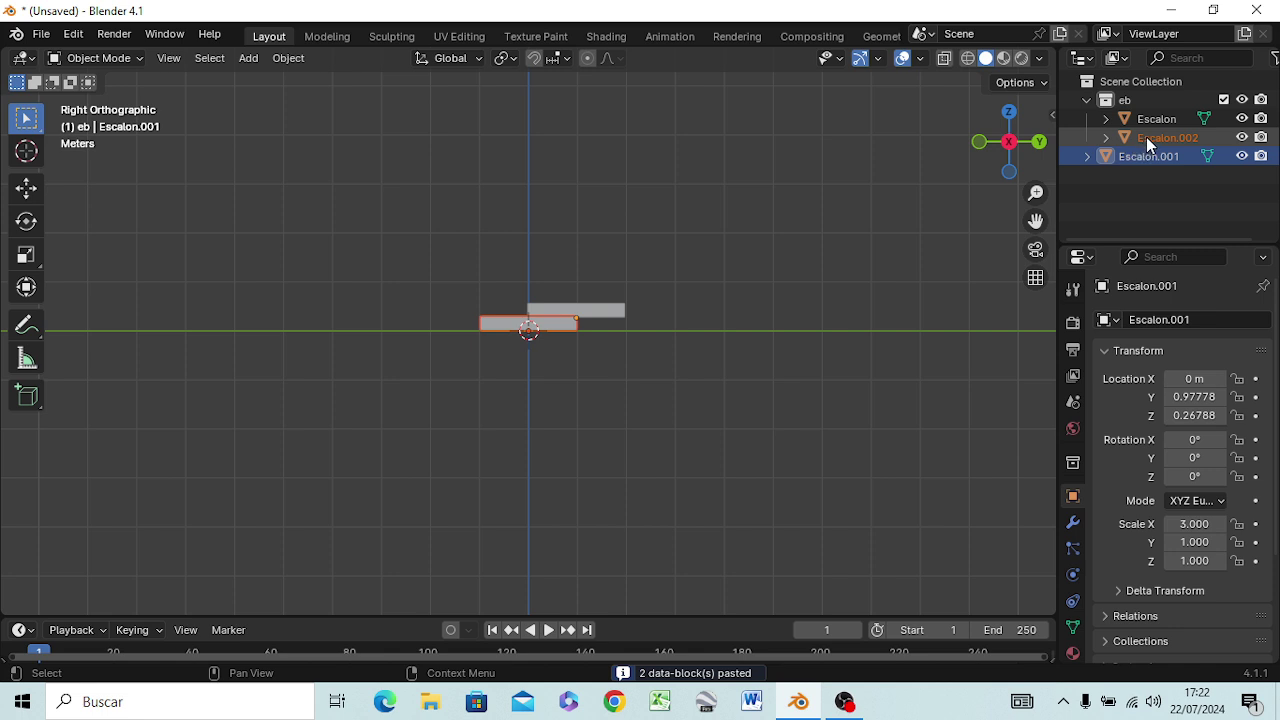
left_click_drag(1146, 137, 1136, 192)
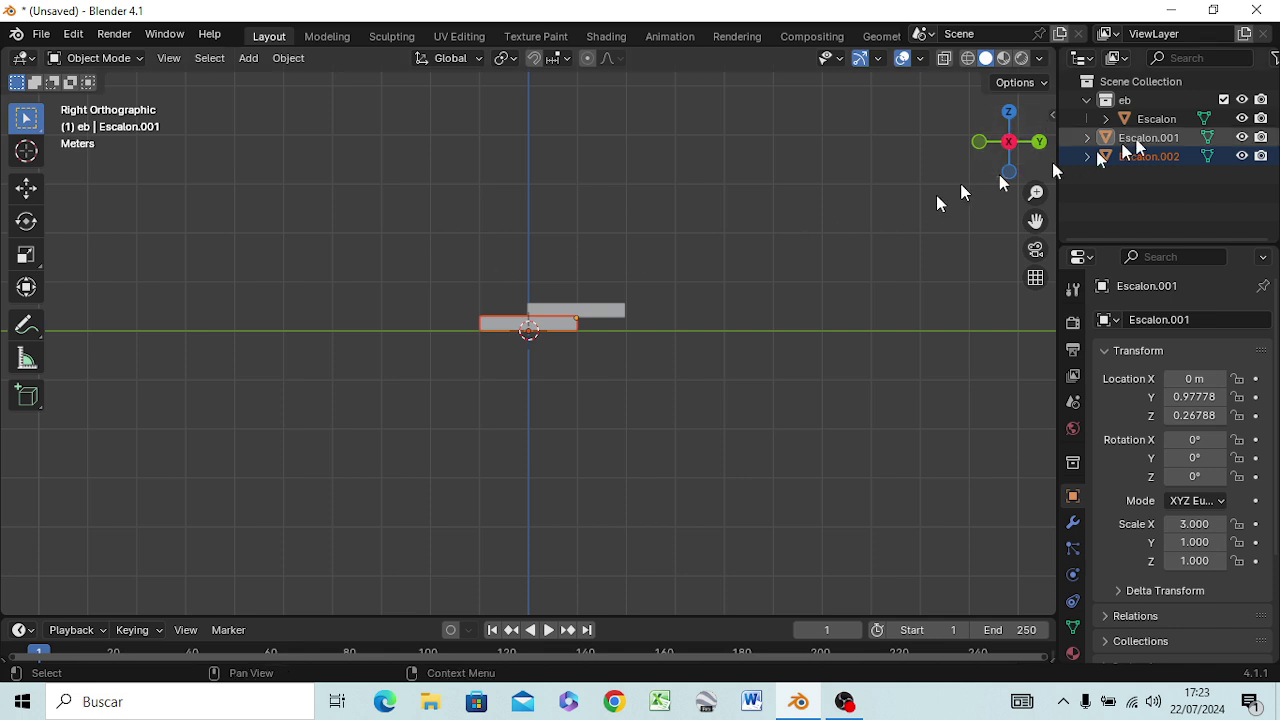
Hide the original Escalon and the eb collection, then collapse eb in the Outliner
left_click(1243, 118)
left_click(1241, 99)
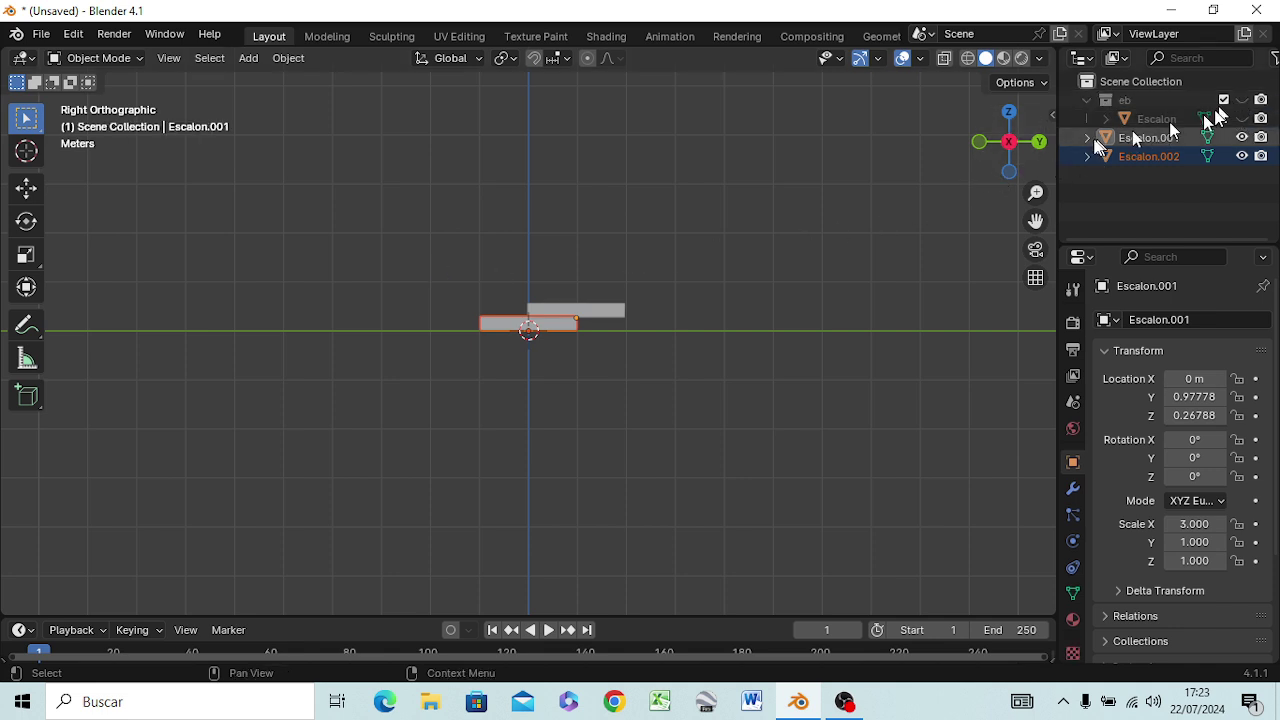
left_click(1087, 100)
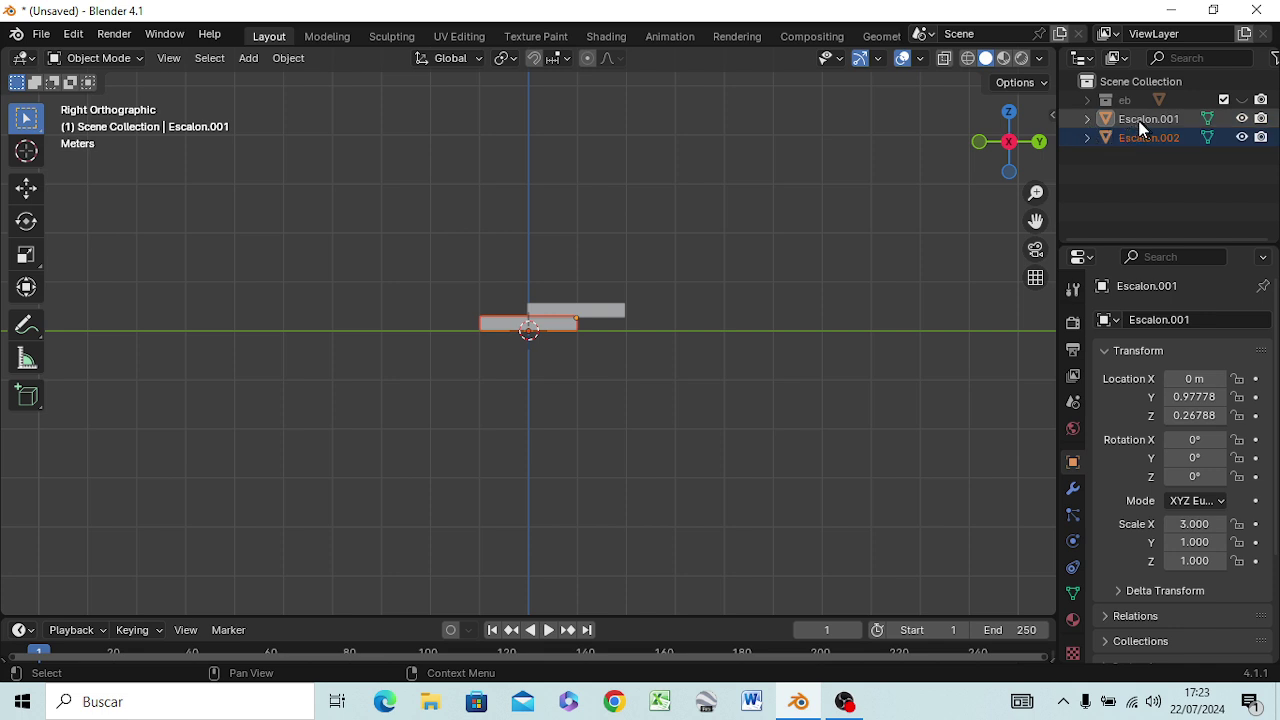
Join the two remaining step pieces and rename the result Escalon2
left_click_drag(402, 246, 666, 343)
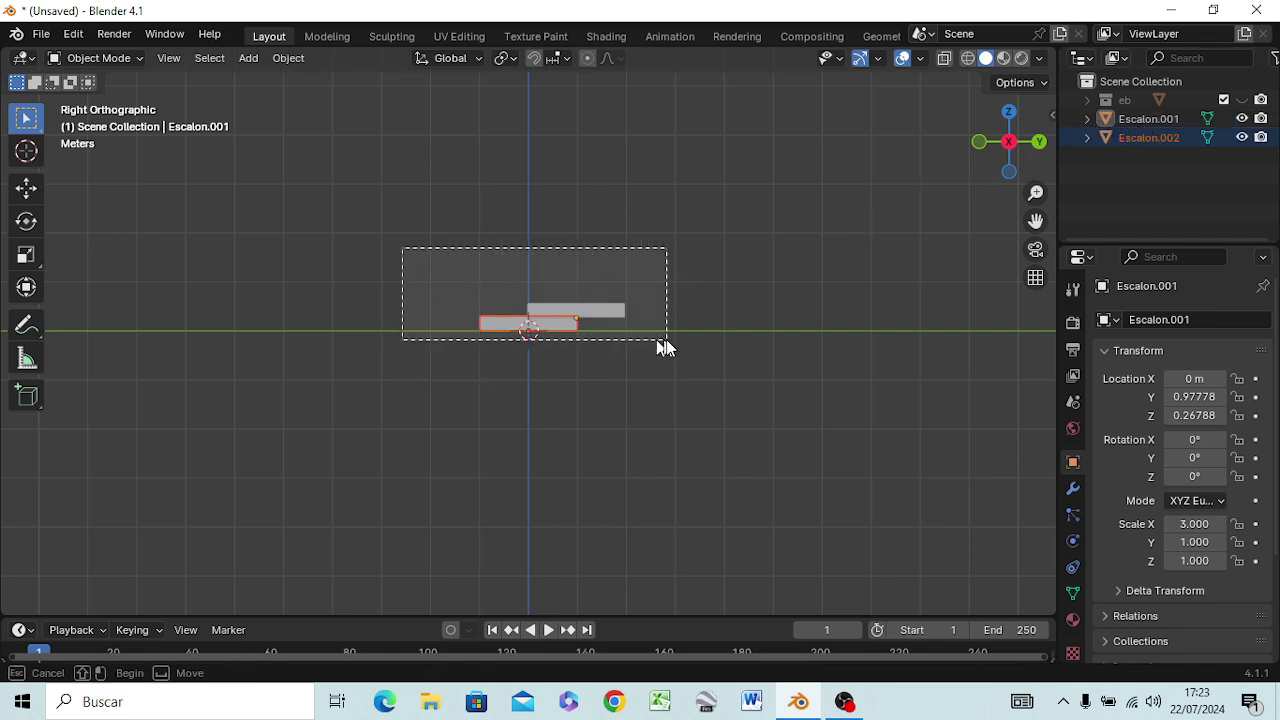
key("ctrl+j")
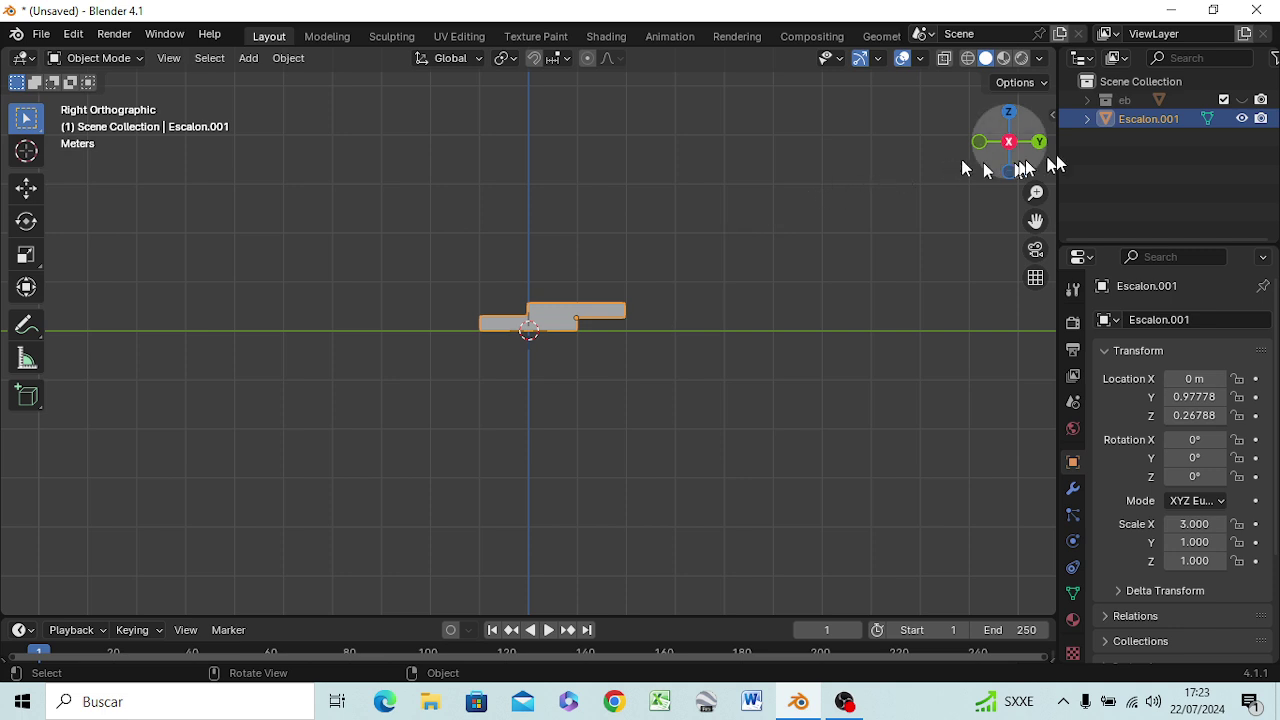
double_click(1156, 118)
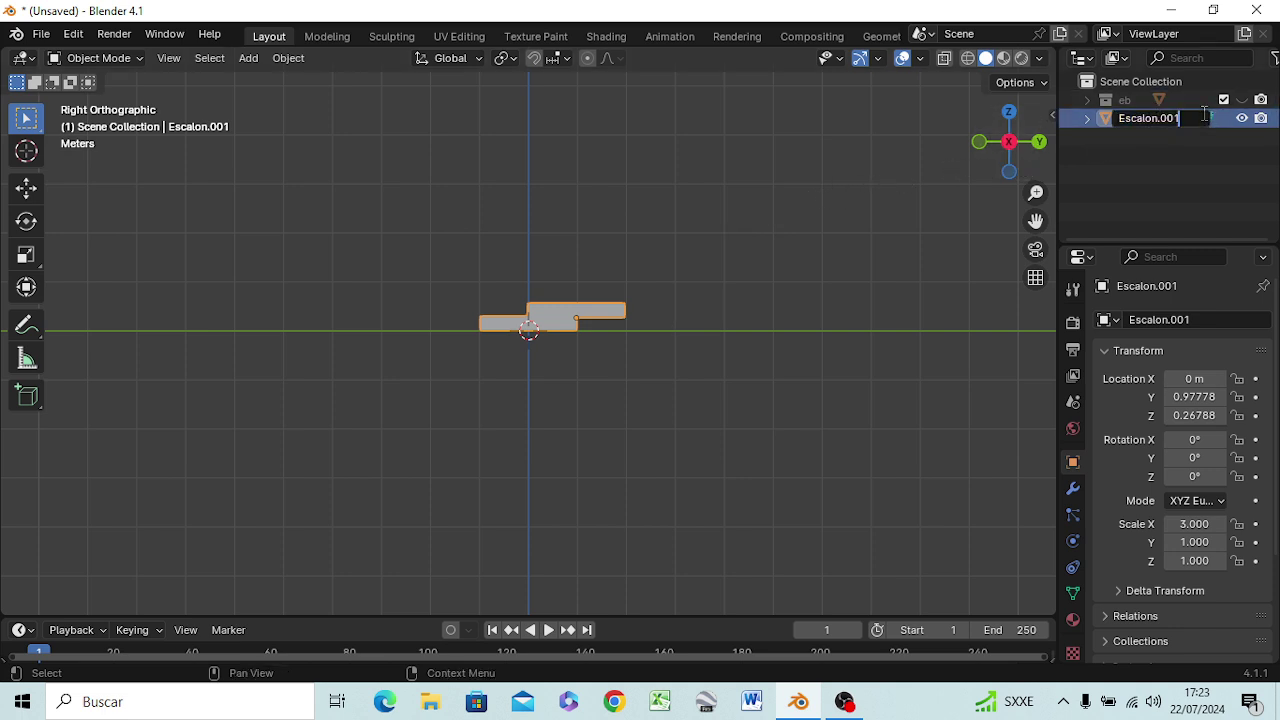
key("BackSpace")
key("BackSpace")
key("BackSpace")
key("BackSpace")
type("2")
key("Return")
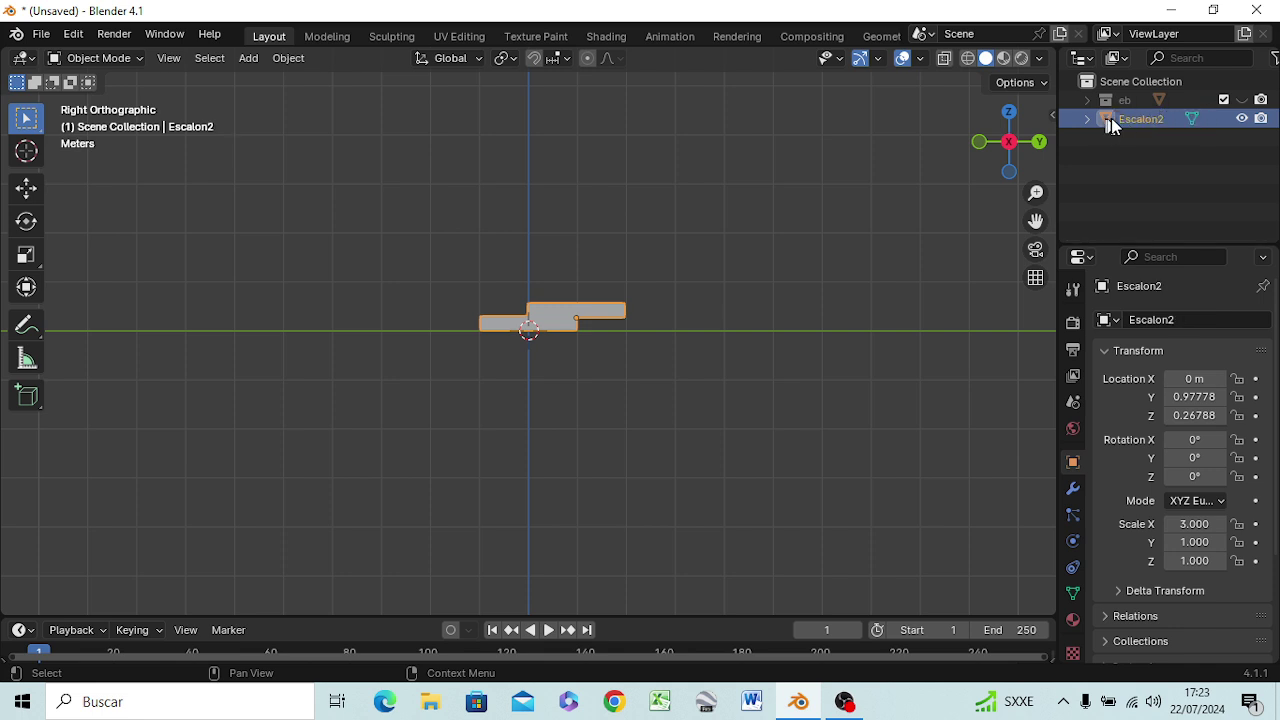
Copy the Escalon2 object from the Outliner without pasting it
right_click(1105, 120)
left_click(1010, 100)
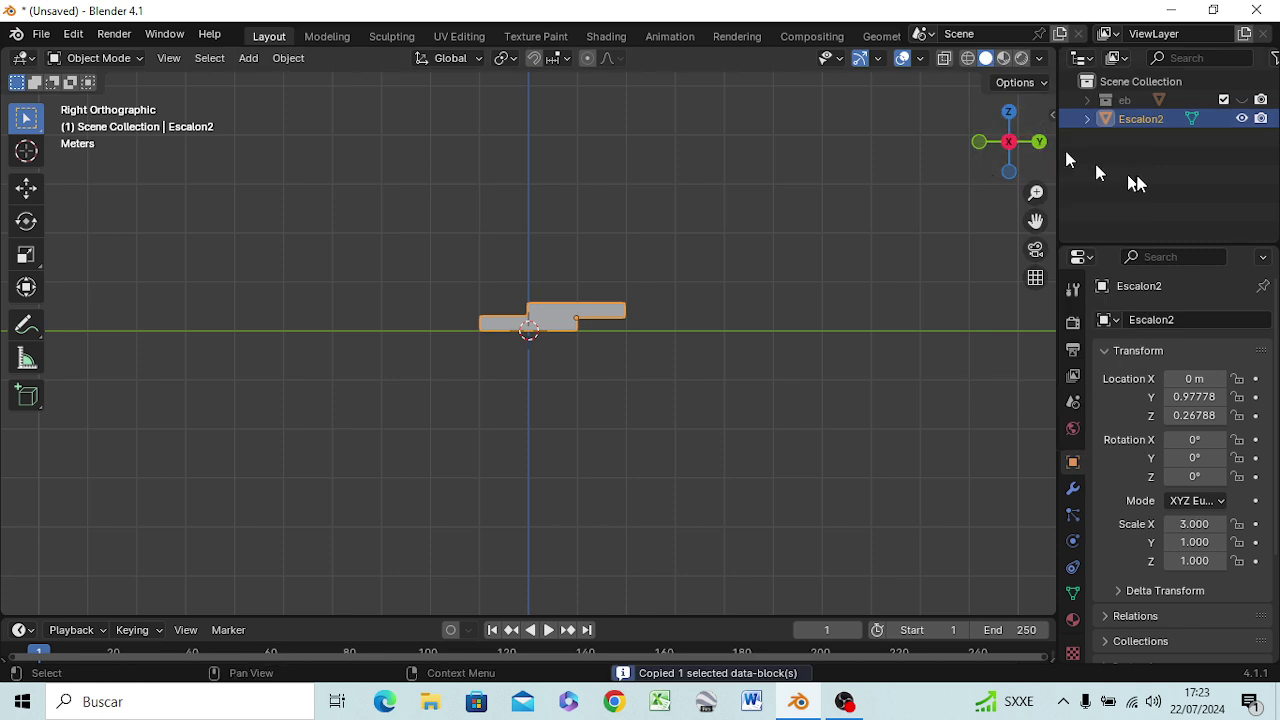
right_click(1129, 163)
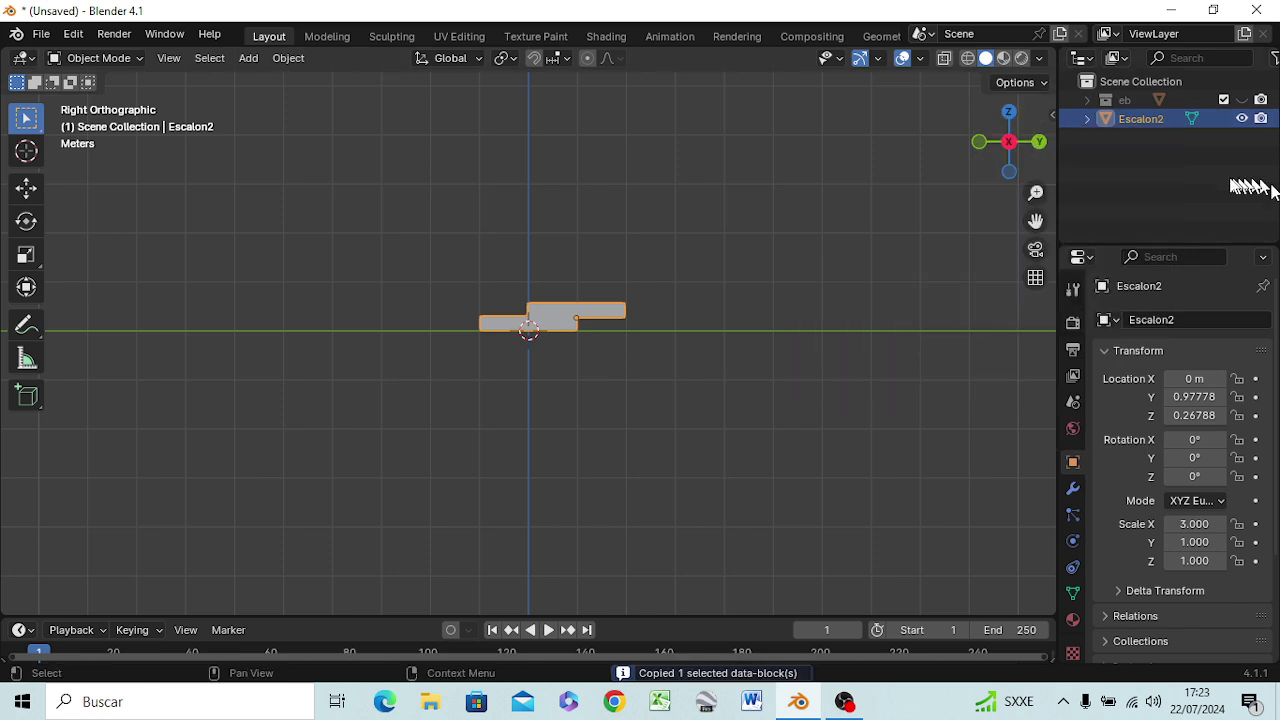
left_click(1185, 160)
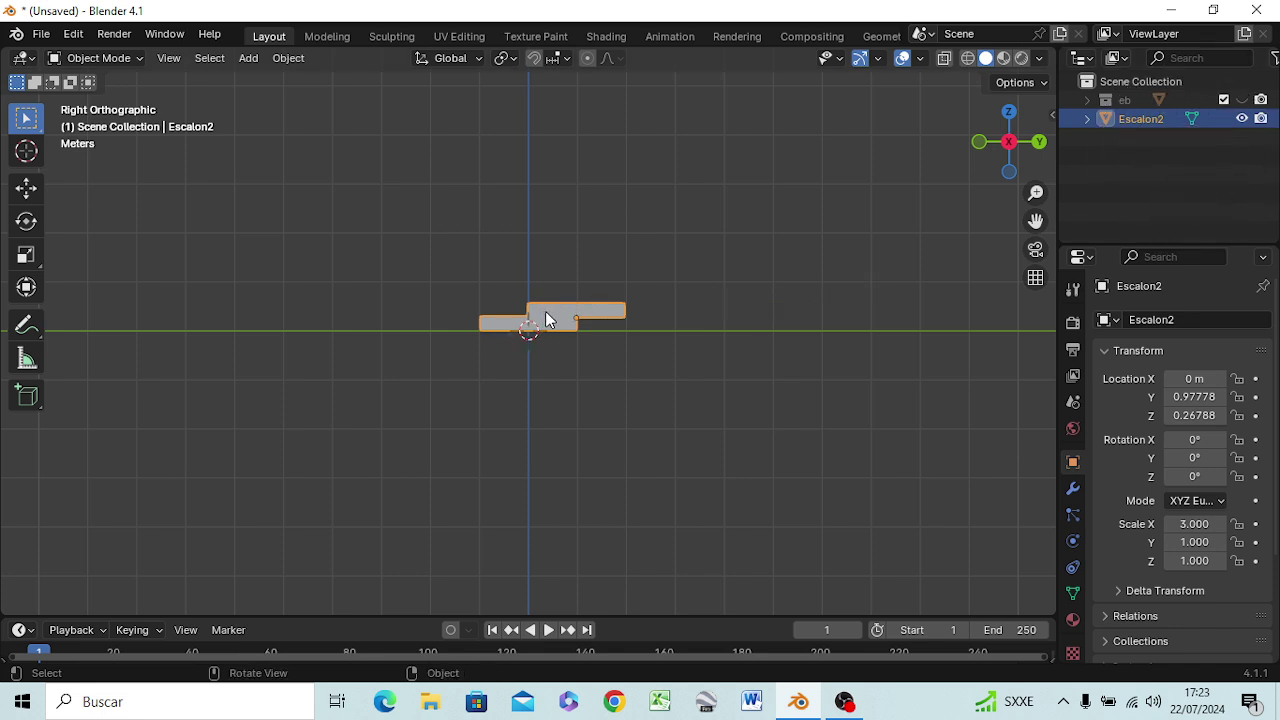
Duplicate the two-step piece twice up the slope and join all pieces into Escalon2.002
key("shift+d")
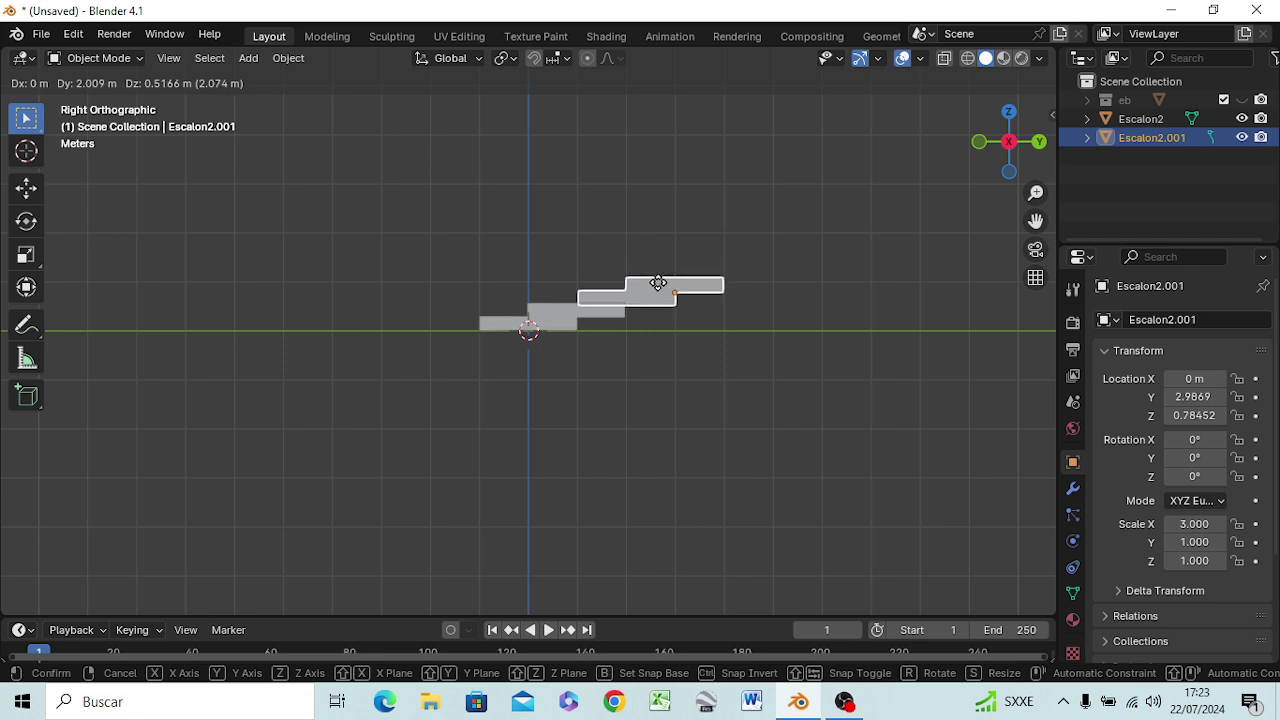
left_click(658, 281)
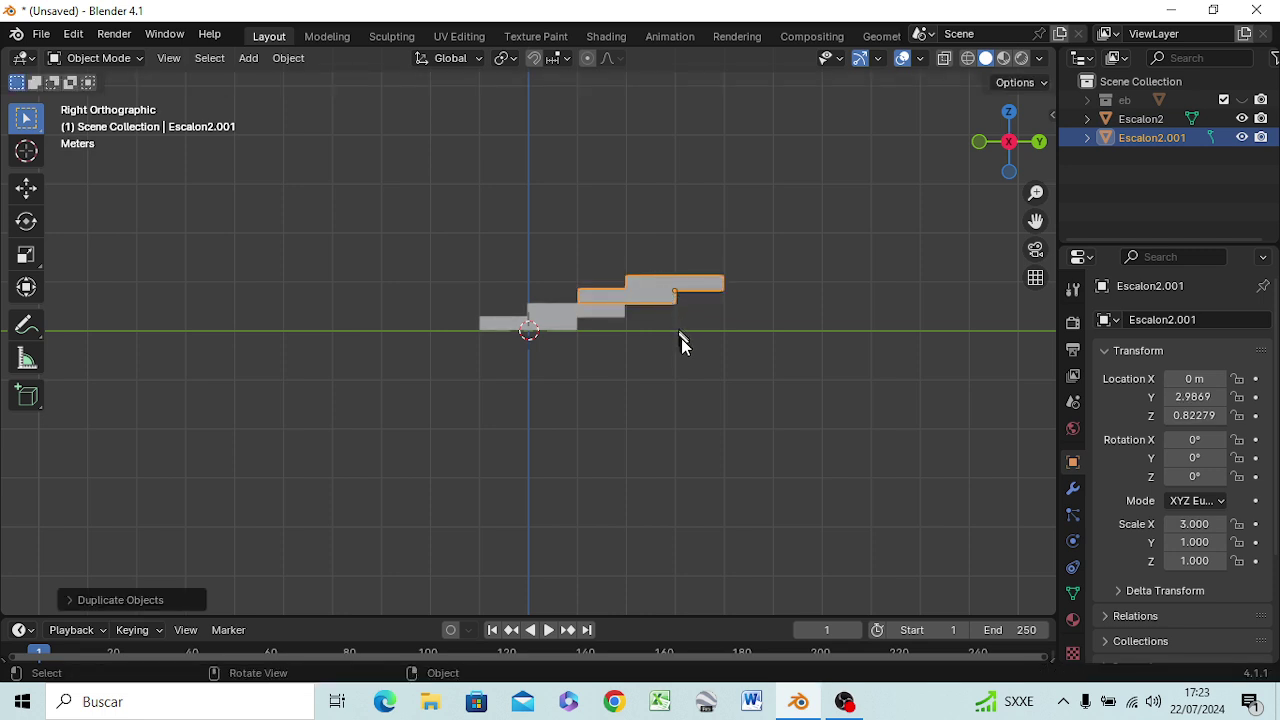
right_click(1129, 139)
key("shift+d")
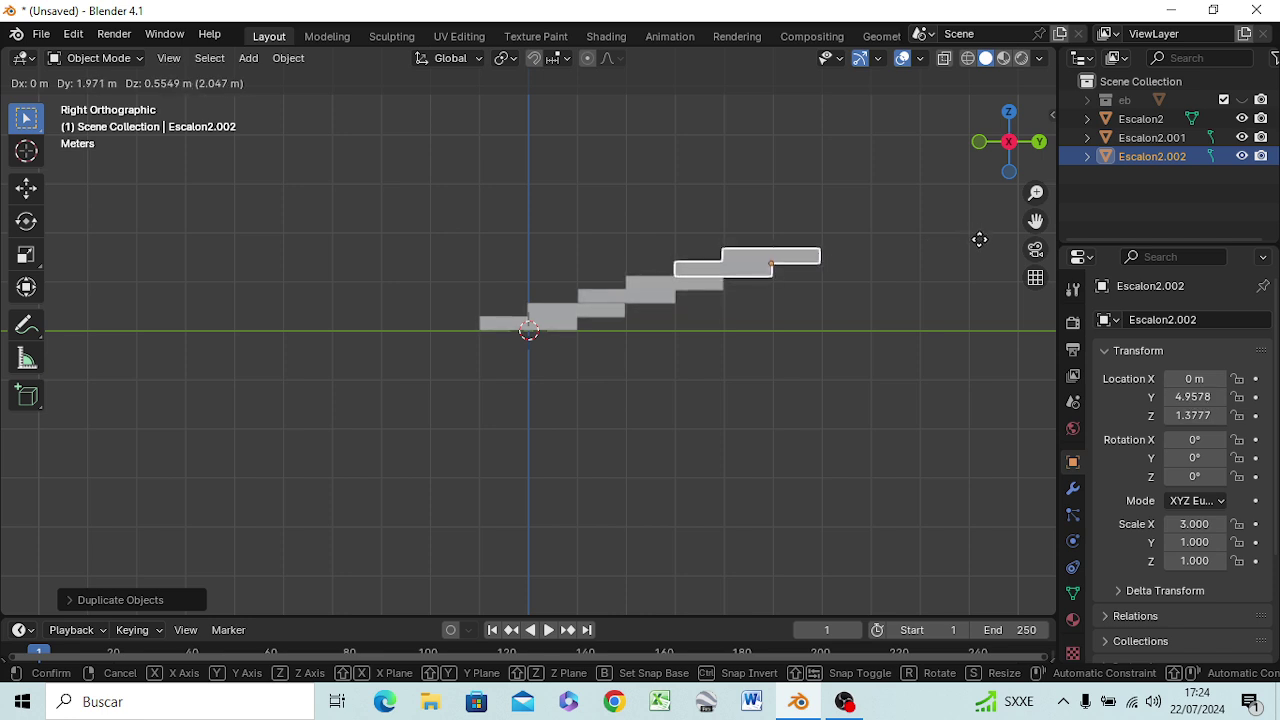
left_click(979, 240)
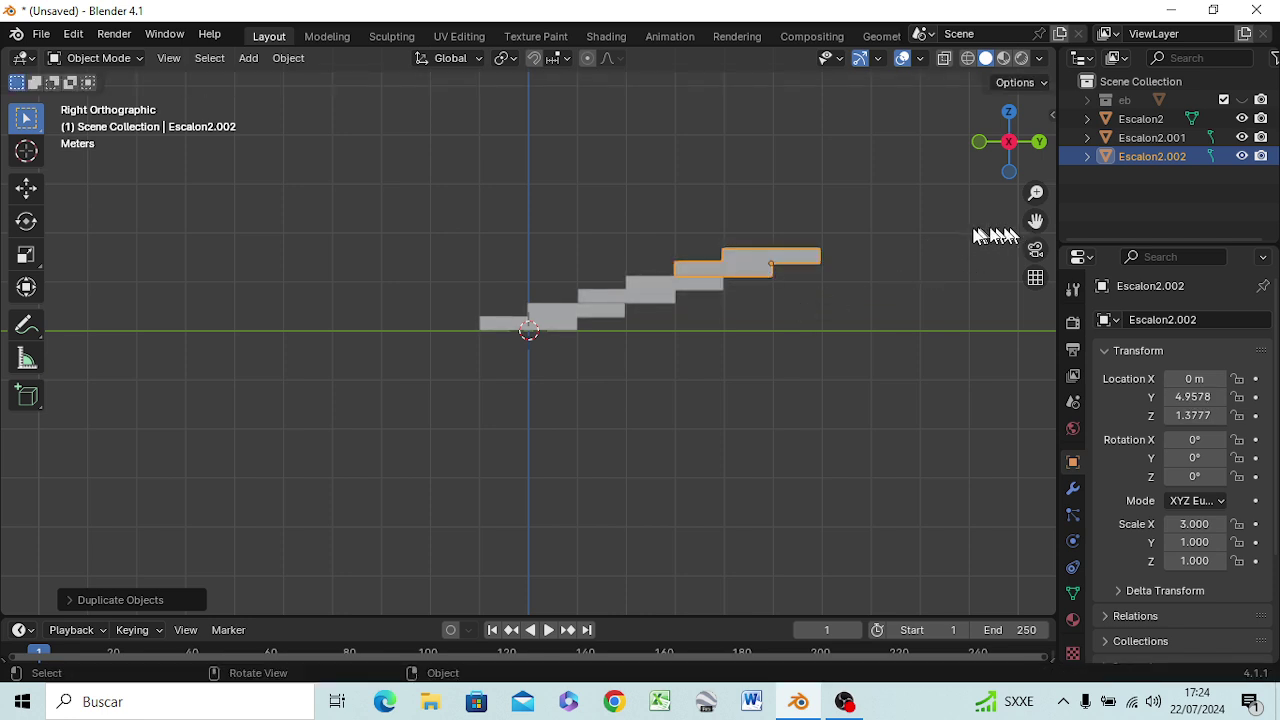
left_click_drag(402, 163, 912, 362)
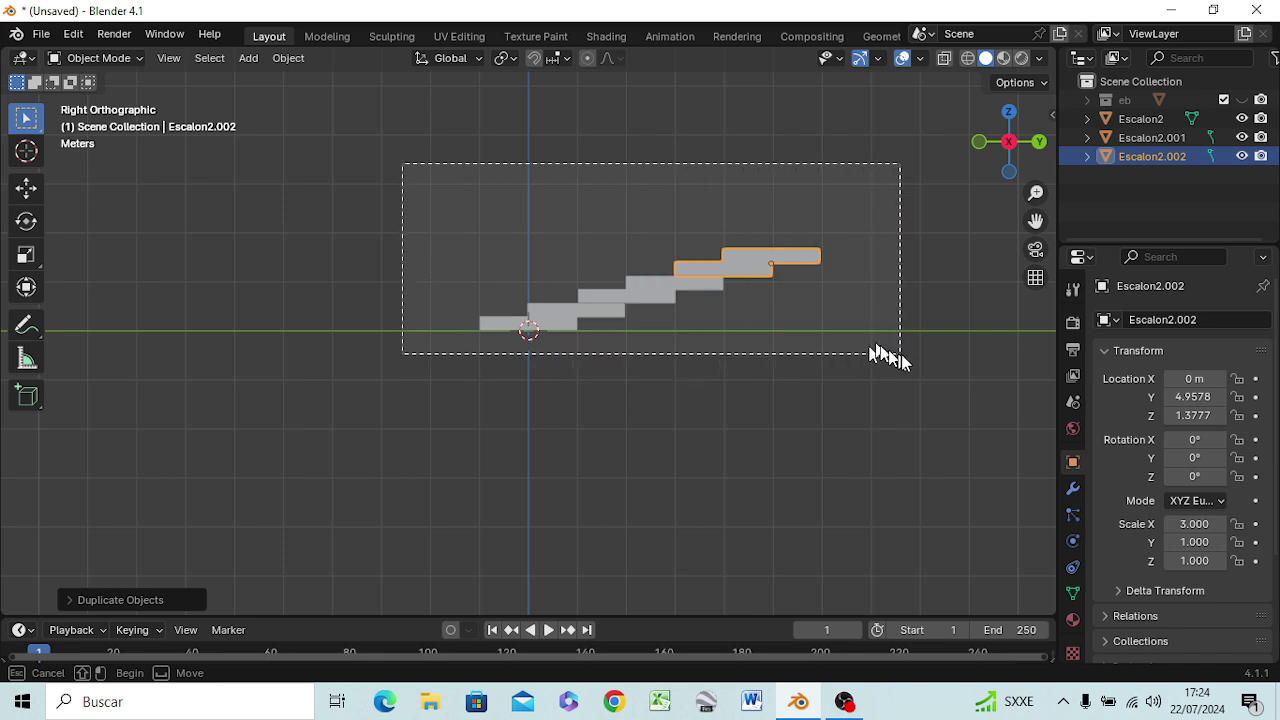
key("ctrl")
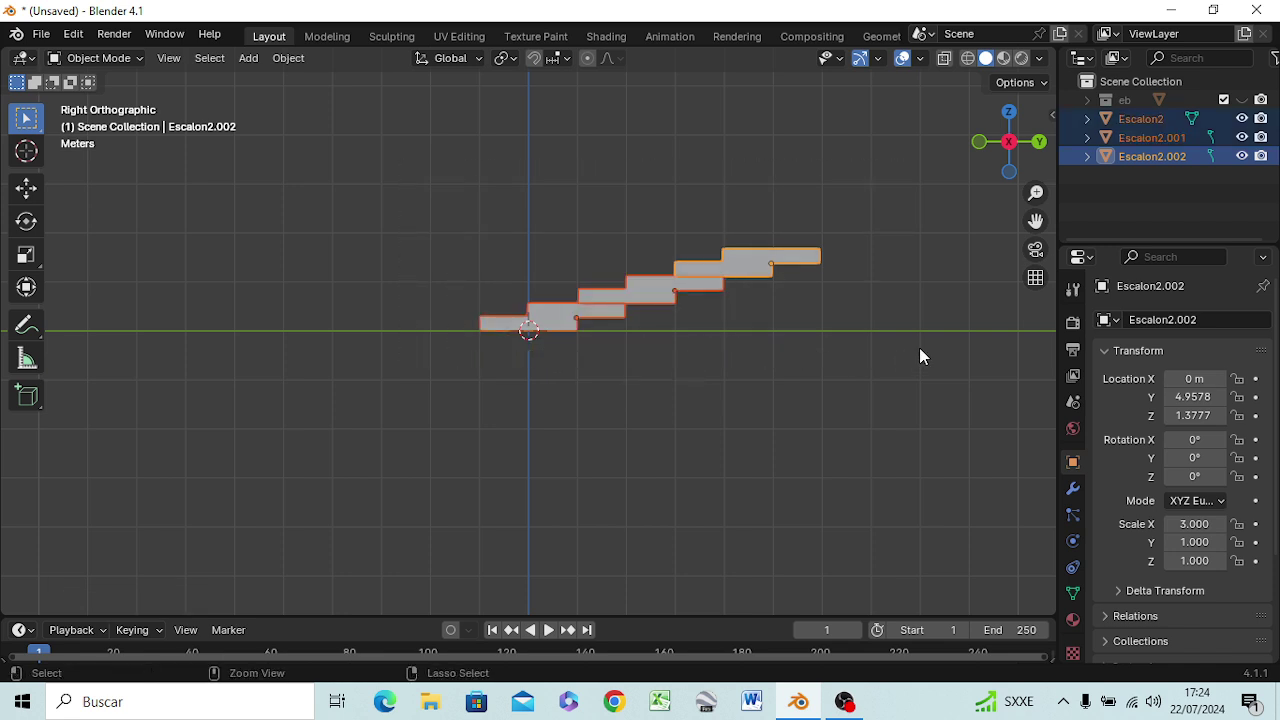
key("ctrl+j")
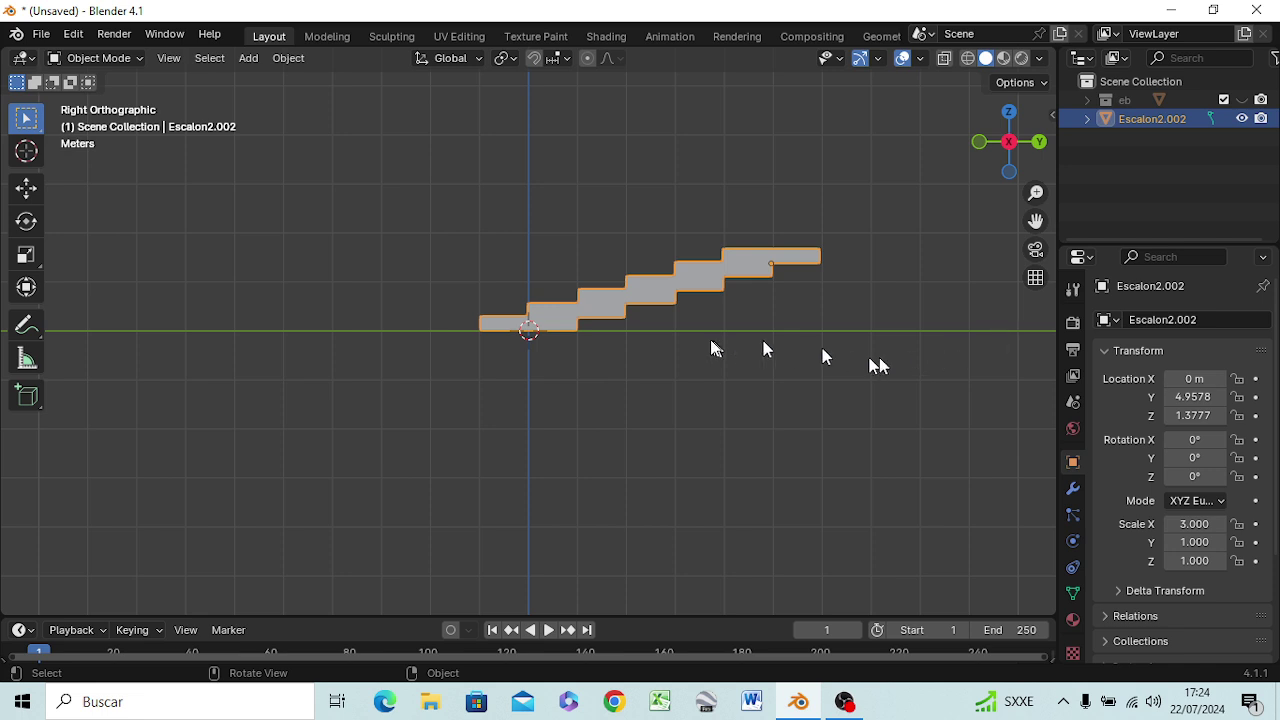
scroll(640, 338, "down", 4)
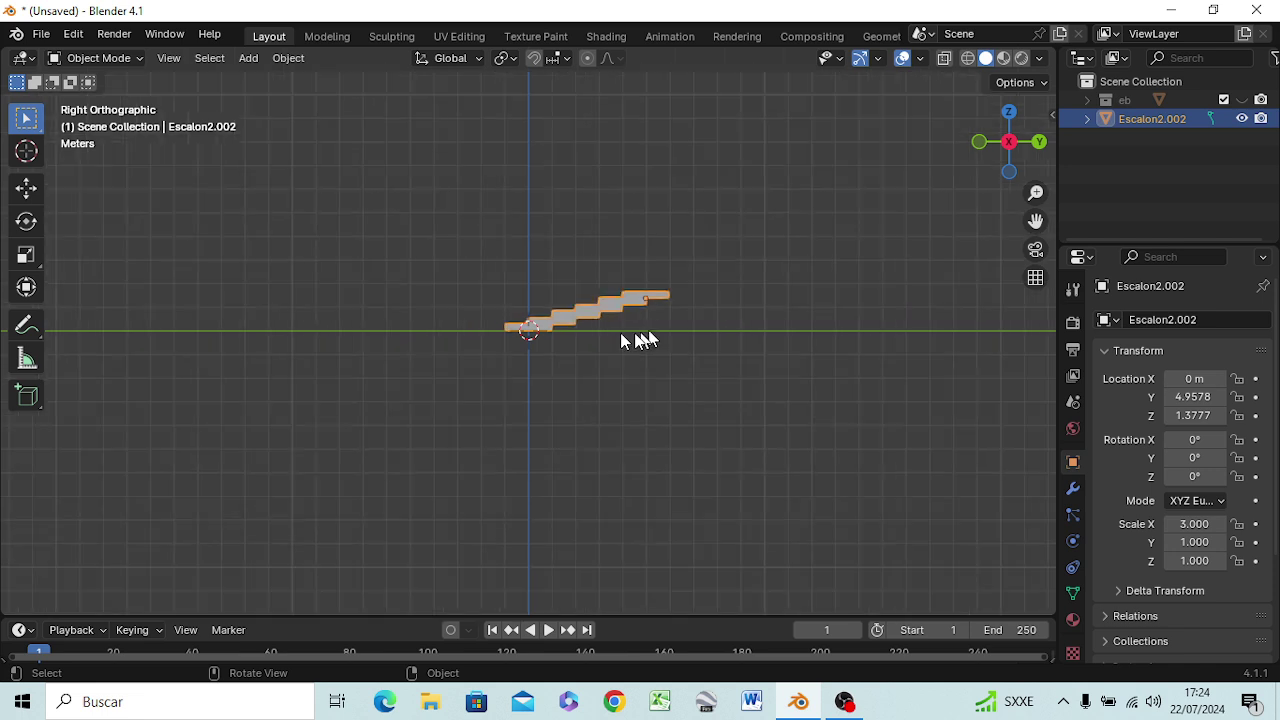
scroll(570, 370, "up", 1)
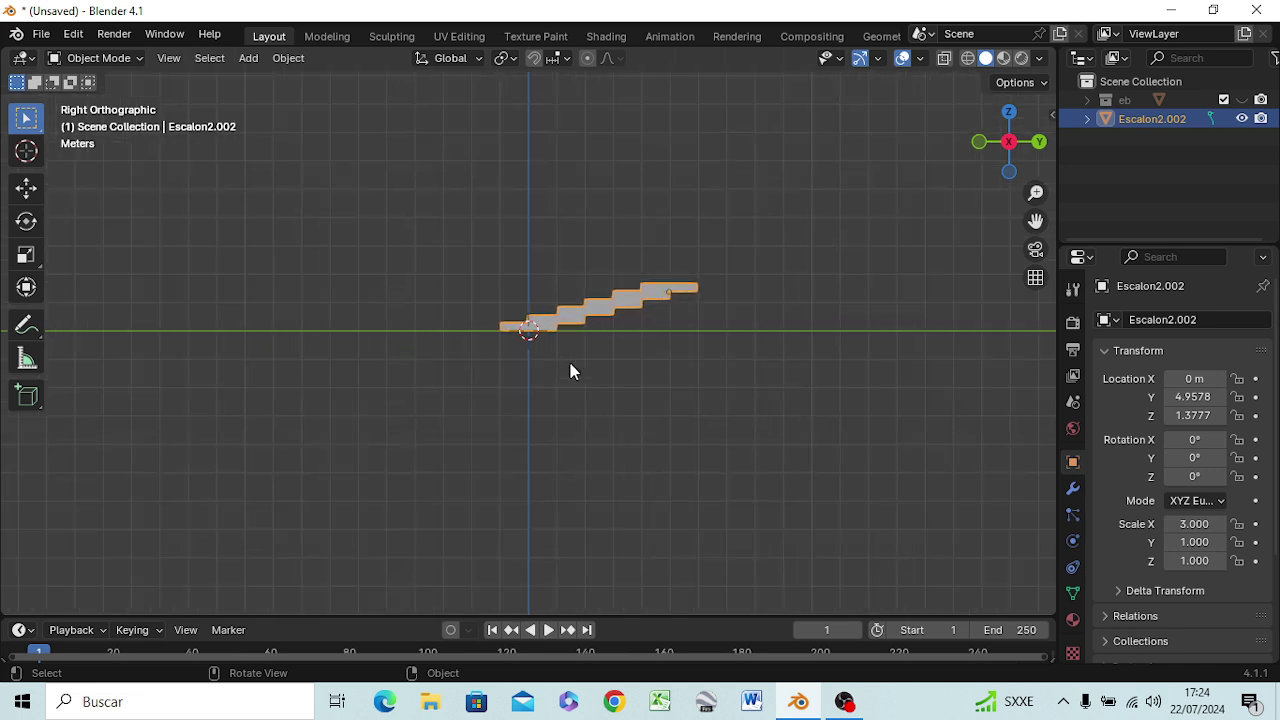
scroll(570, 370, "up", 2)
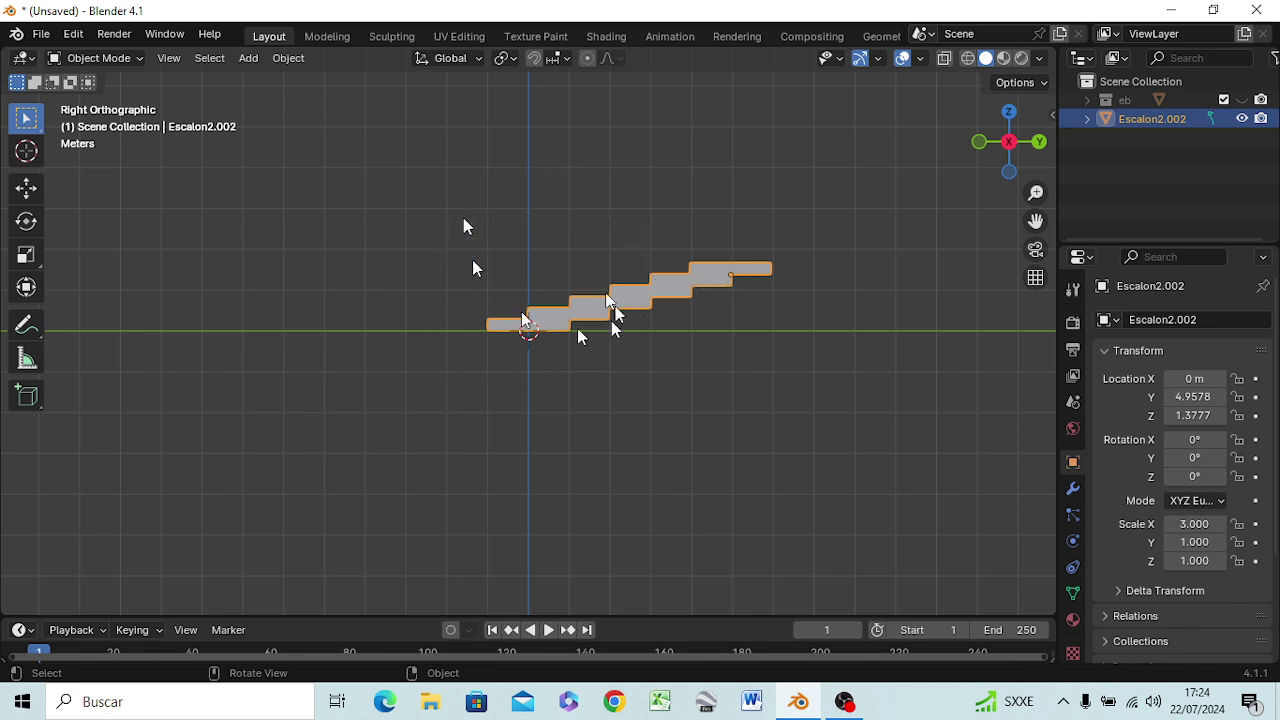
mouse_move(582, 388)
middle_mouse_down()
mouse_move(640, 424)
mouse_move(537, 431)
mouse_move(571, 400)
middle_mouse_up()
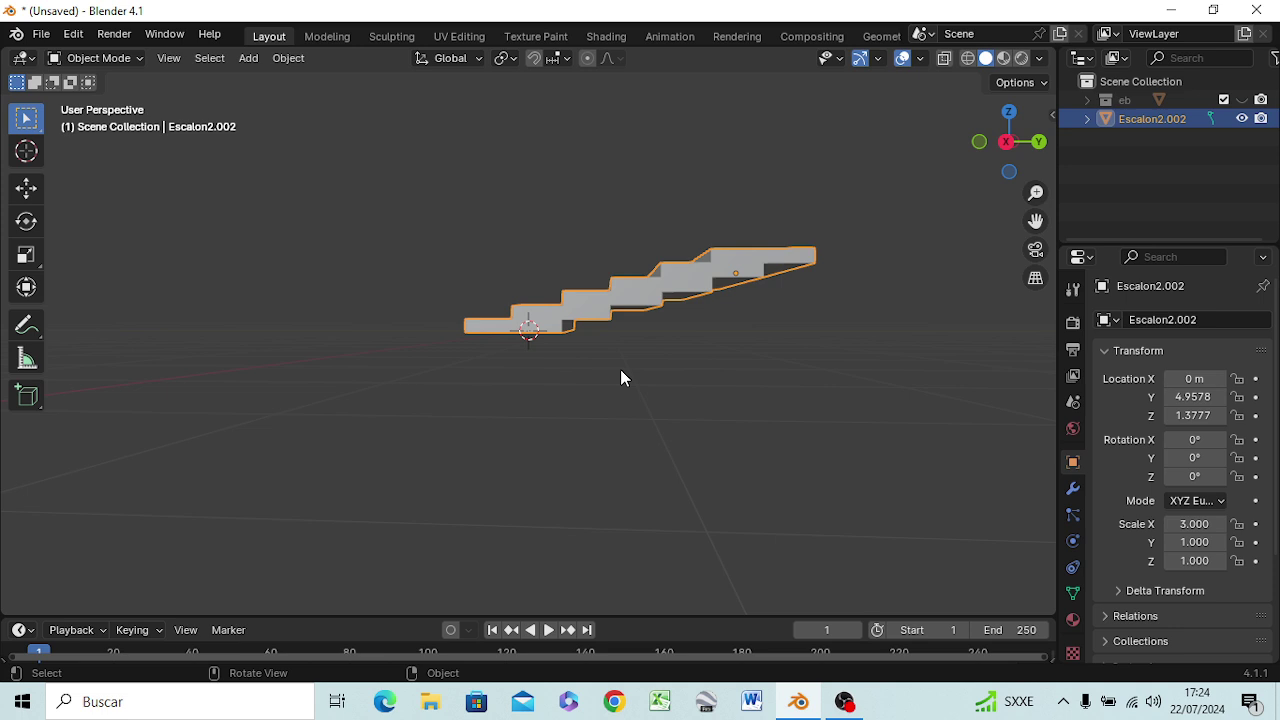
key("KP_3")
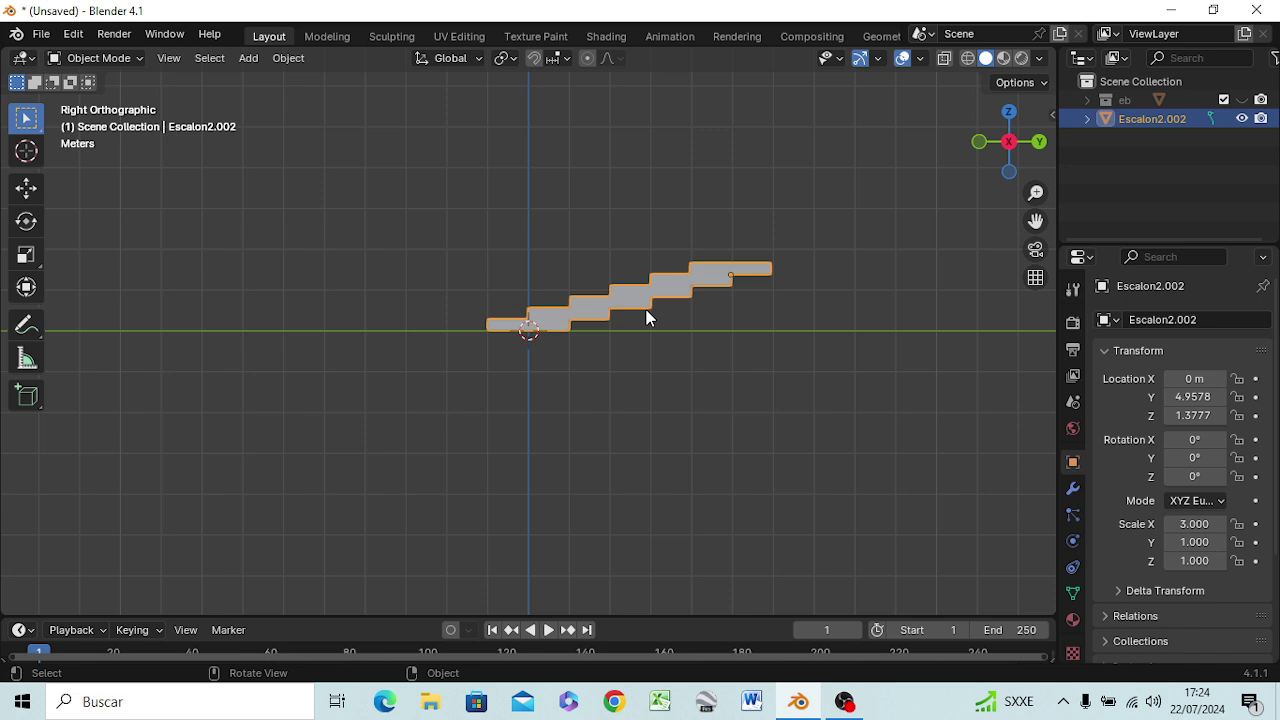
key("shift+s")
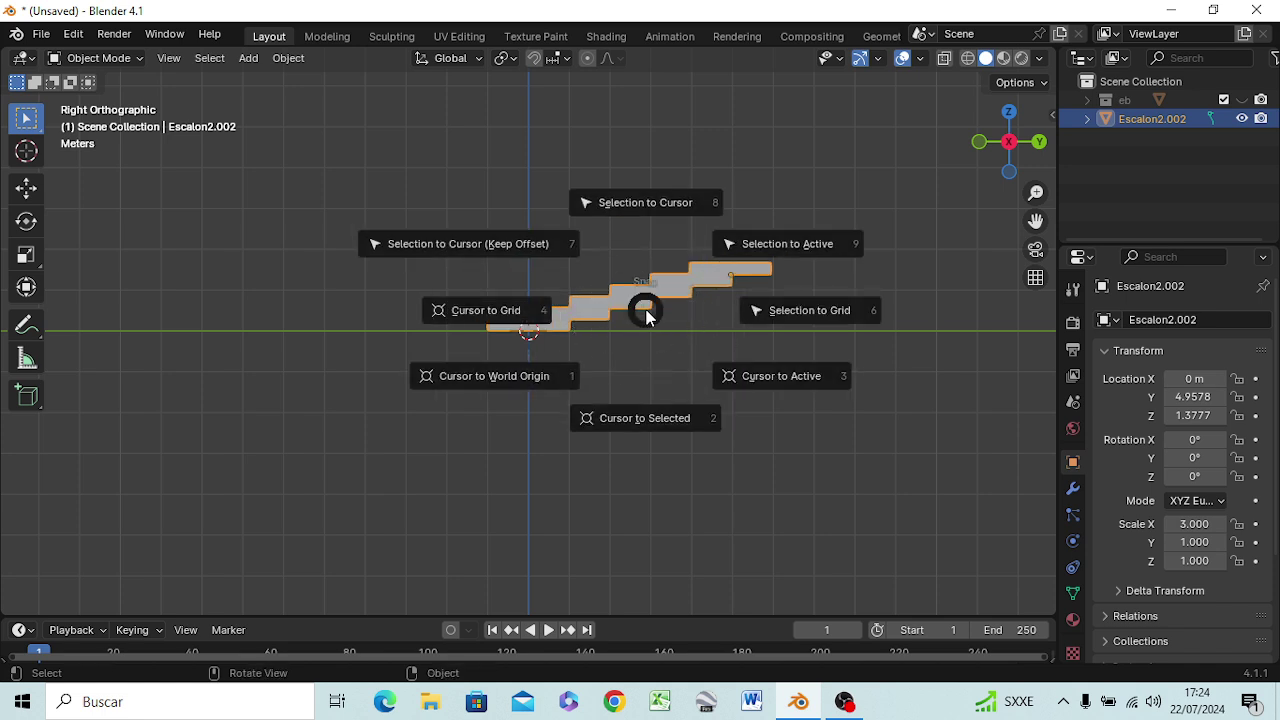
key("Escape")
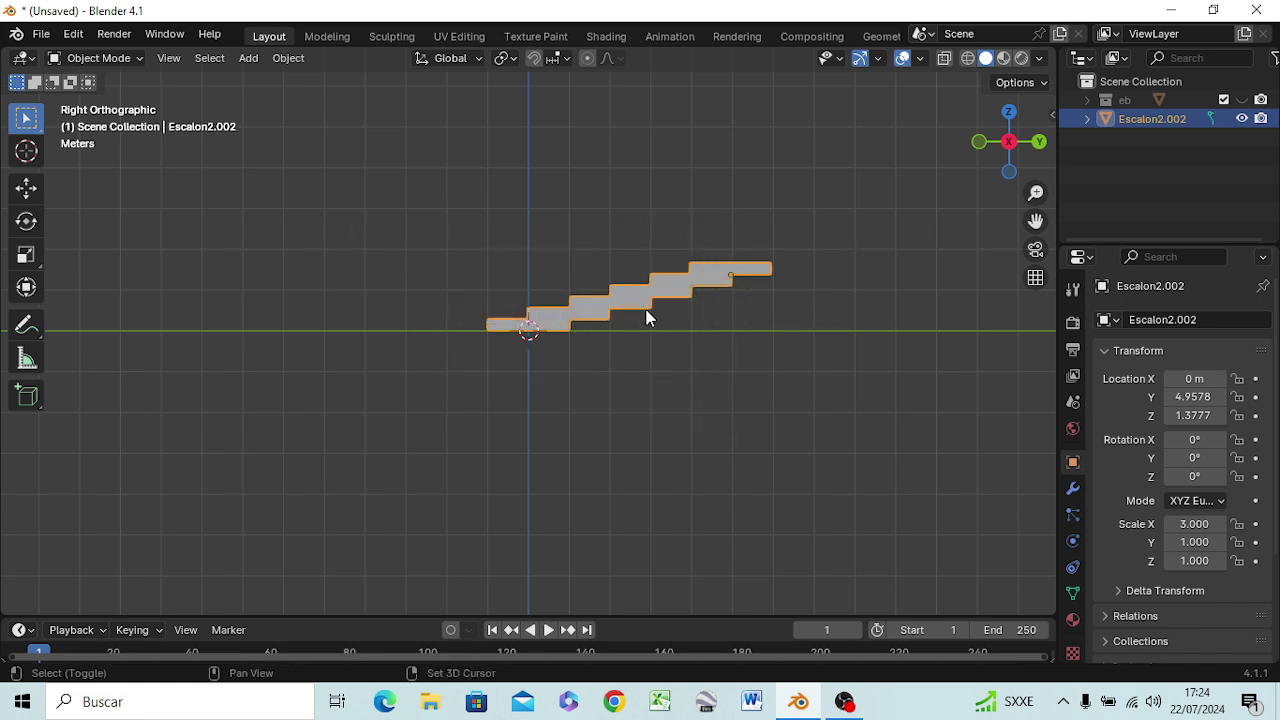
Duplicate the six-step piece further up the slope and join both sections into one
key("shift+d")
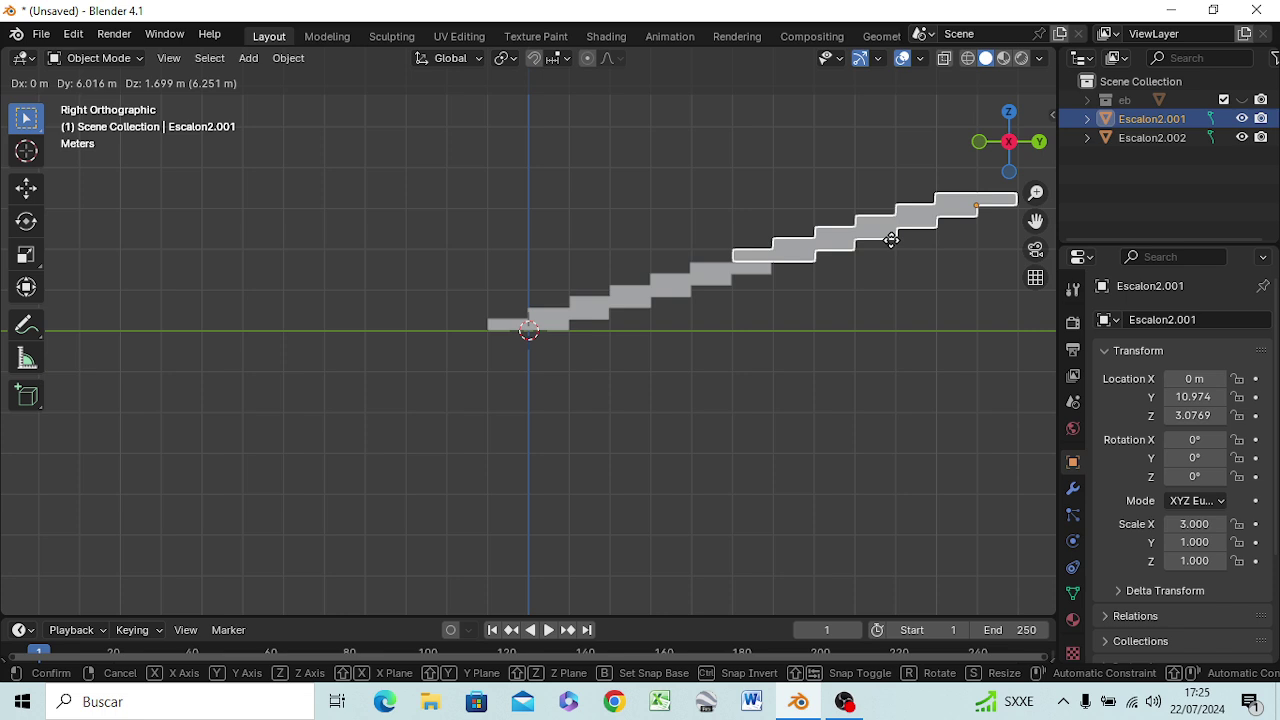
left_click(892, 242)
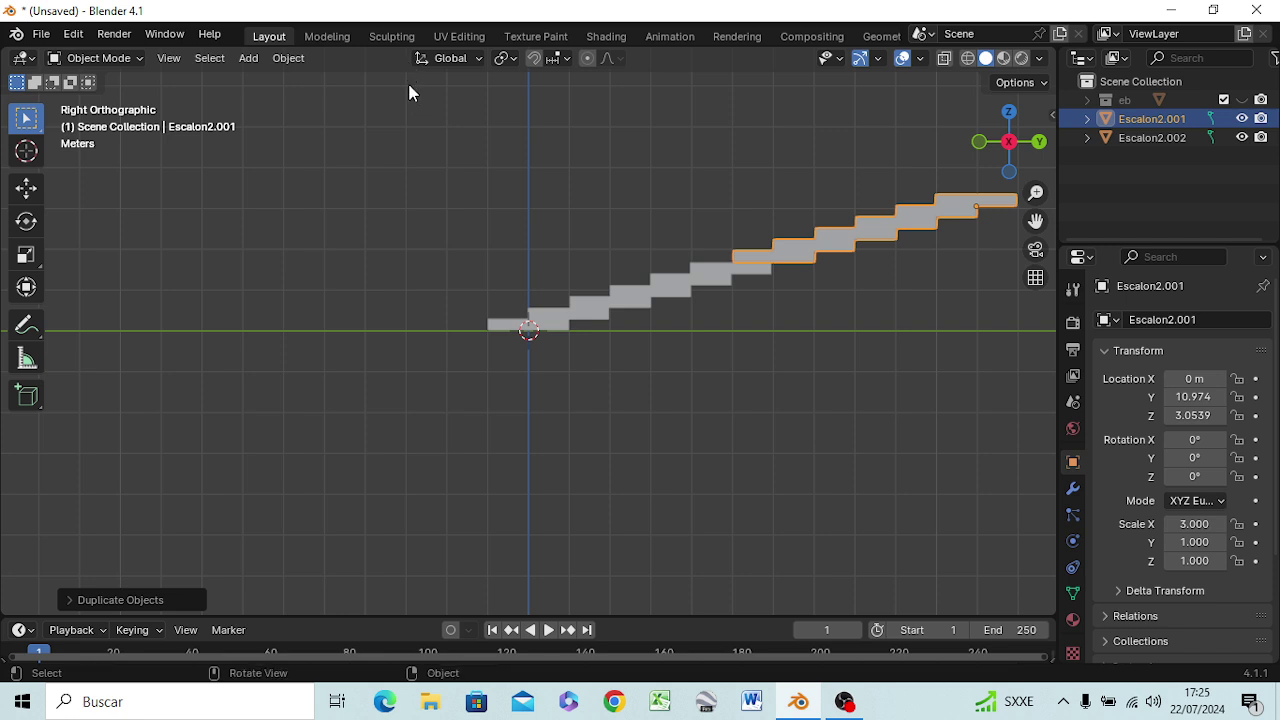
left_click_drag(409, 84, 1030, 438, "shift")
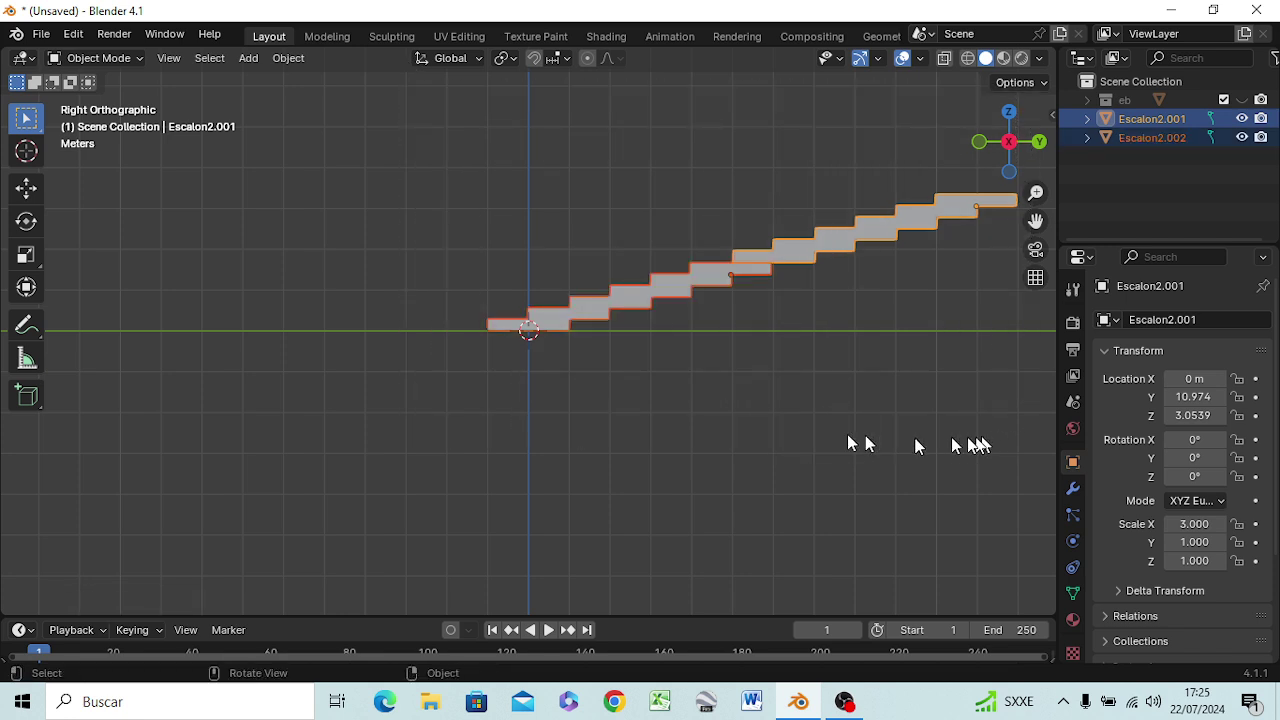
mouse_move(680, 417)
middle_mouse_down()
mouse_move(569, 460)
mouse_move(634, 463)
mouse_move(668, 421)
middle_mouse_up()
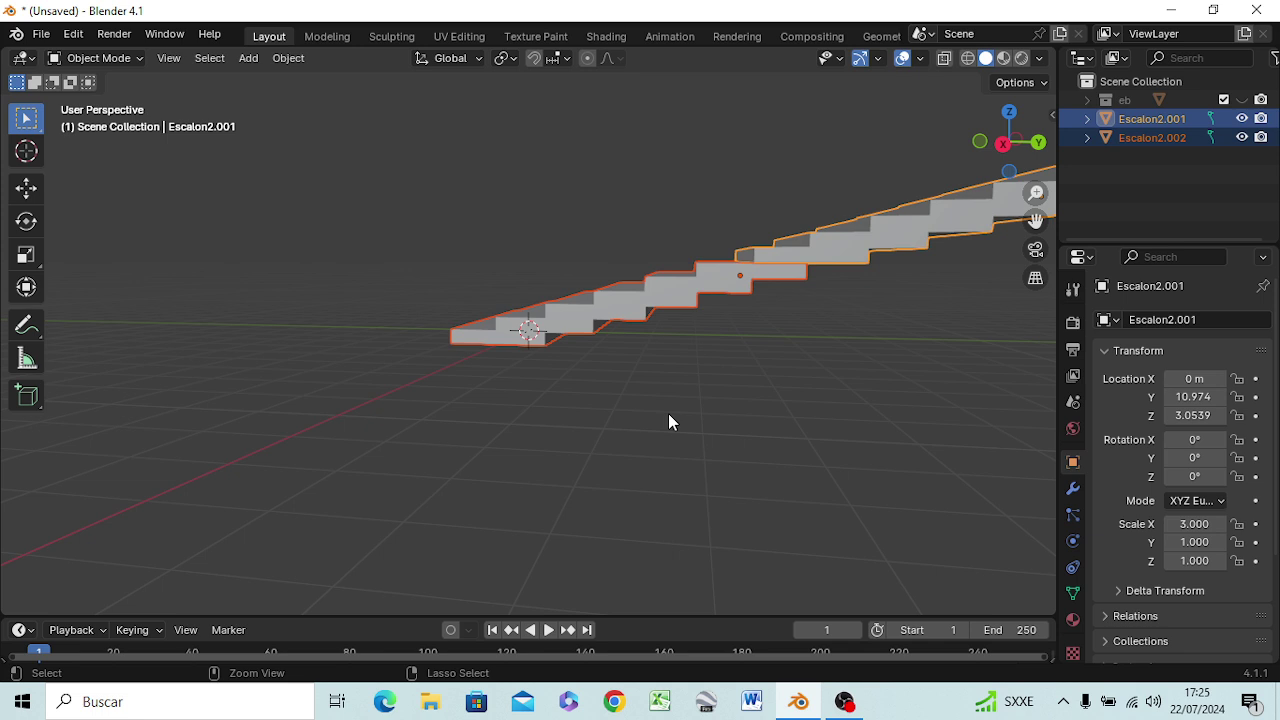
key("ctrl+j")
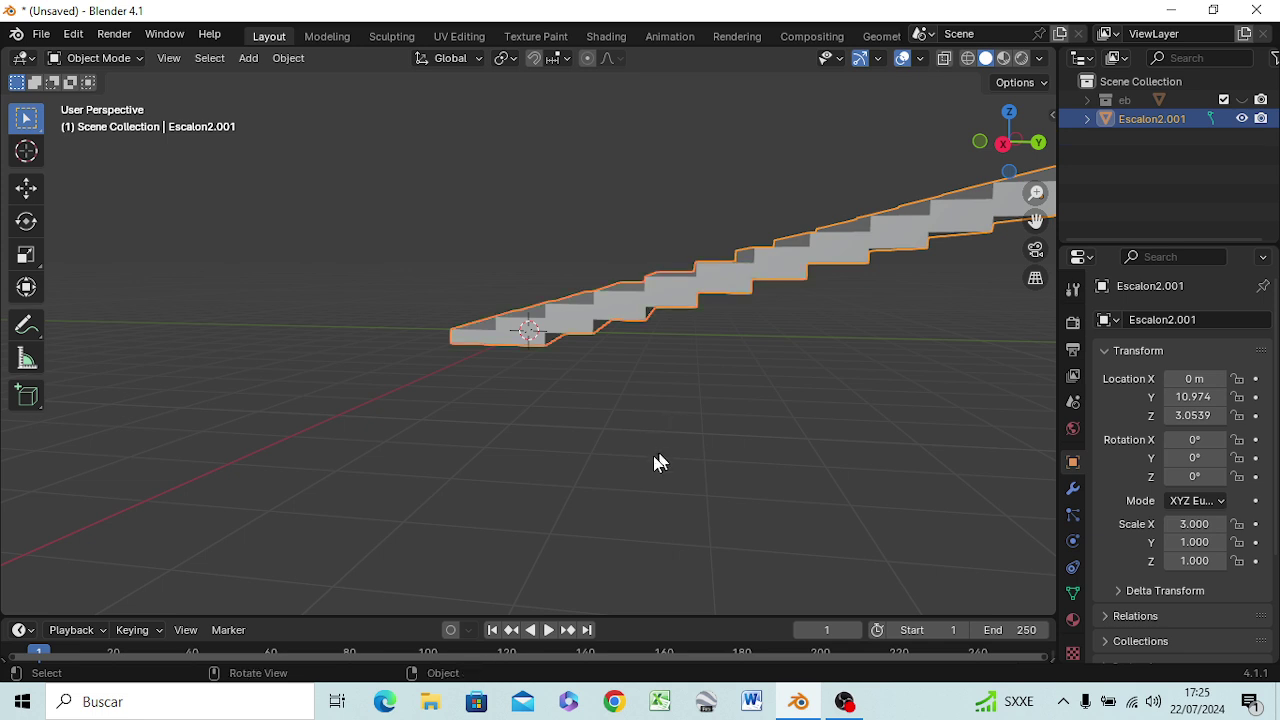
Inspect the joined staircase from front, angled and Right Orthographic views
scroll(687, 313, "down", 1)
scroll(687, 318, "down", 3)
scroll(680, 328, "up", 2)
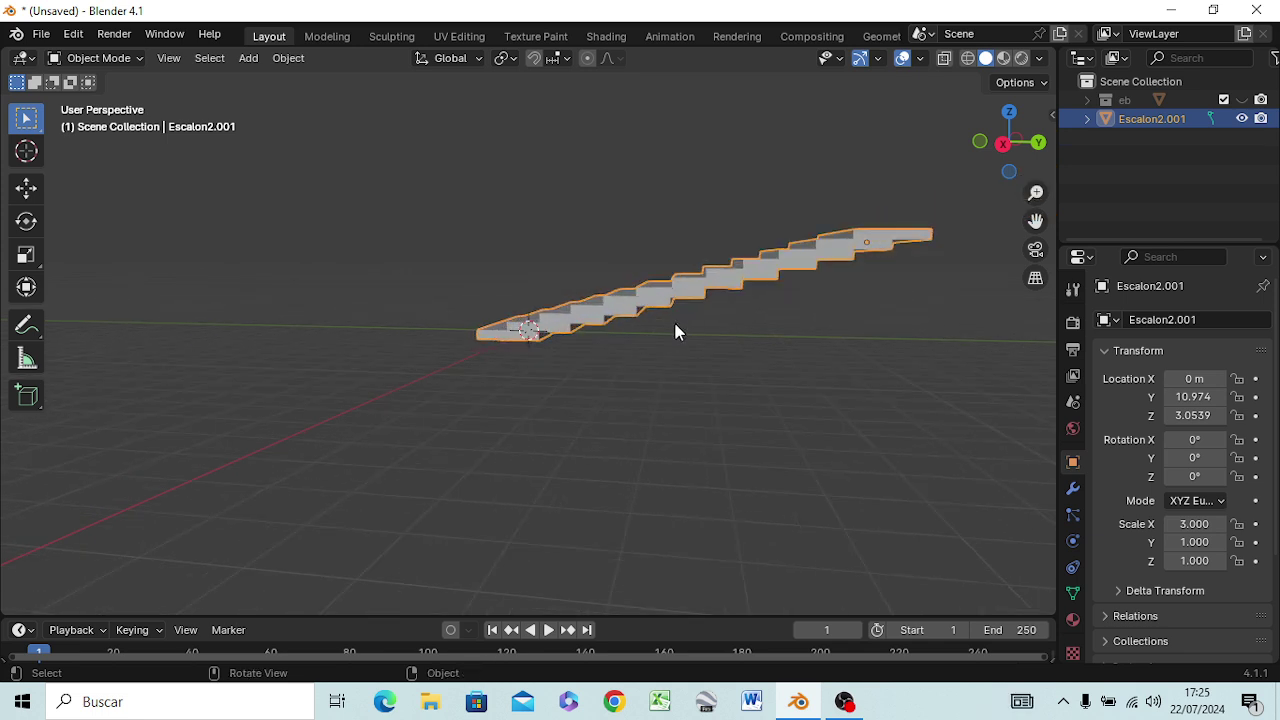
key("KP_1")
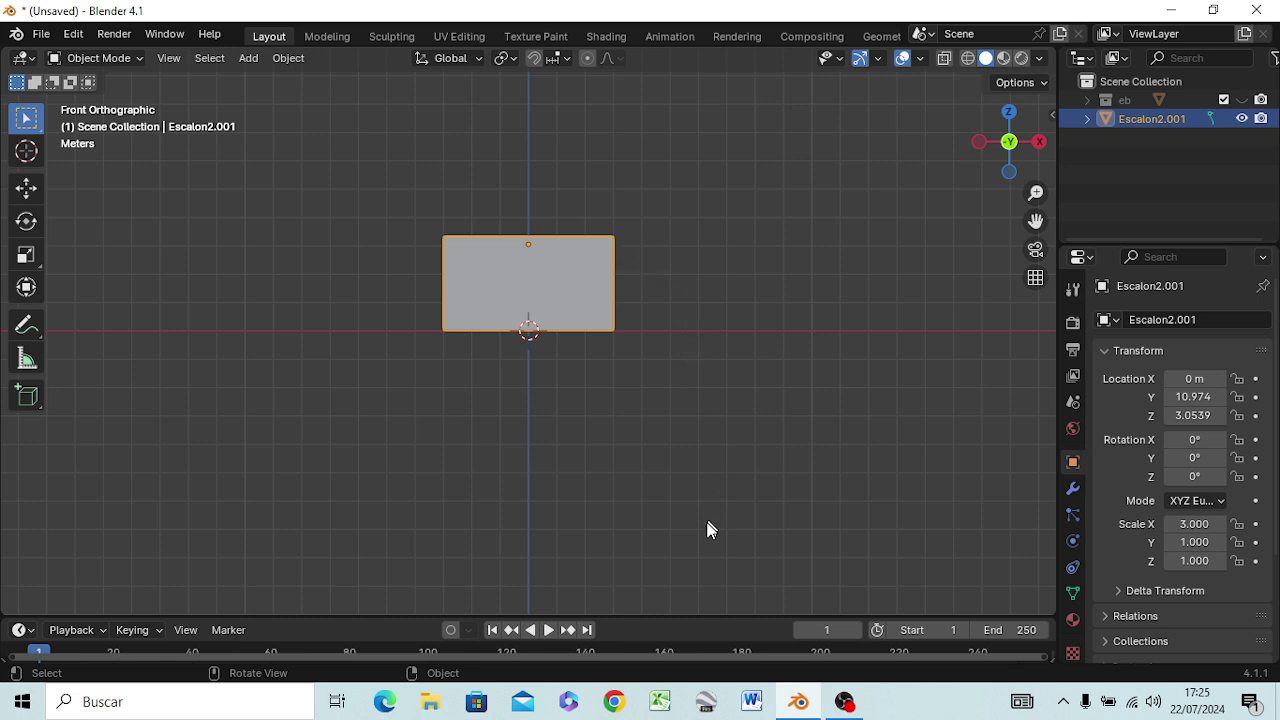
mouse_move(600, 458)
middle_mouse_down()
mouse_move(360, 470)
mouse_move(410, 459)
middle_mouse_up()
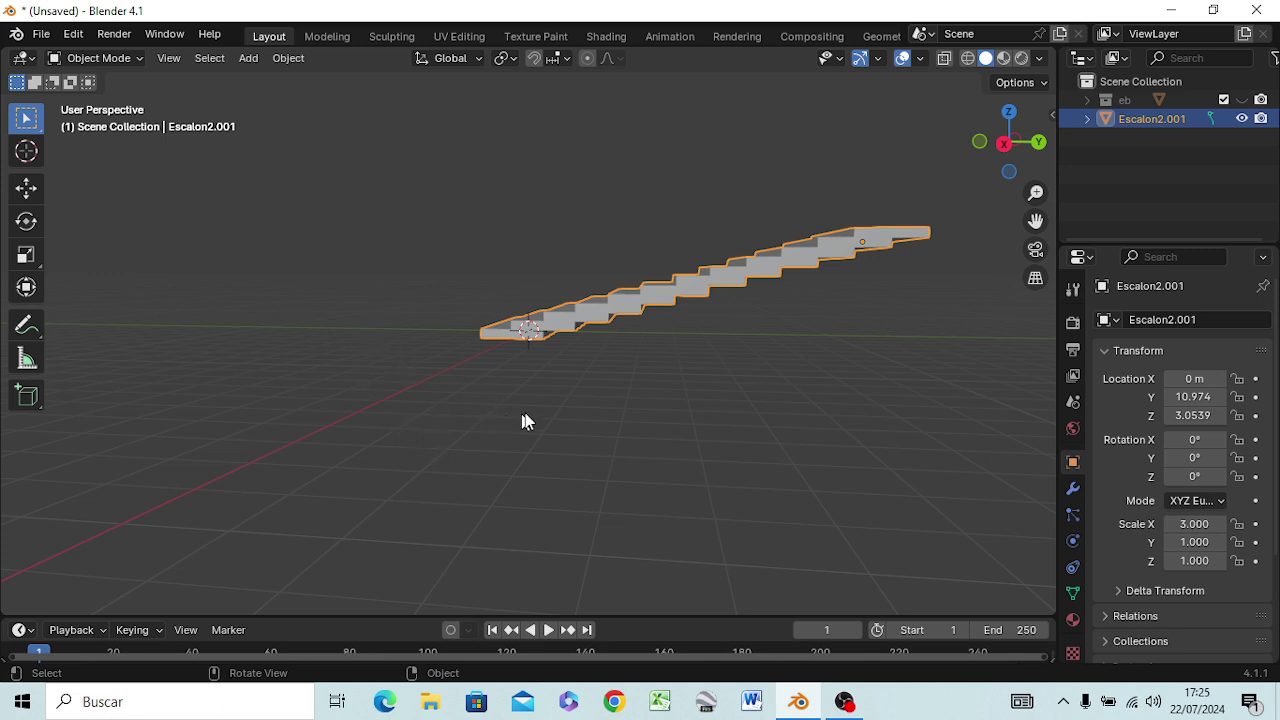
key("KP_3")
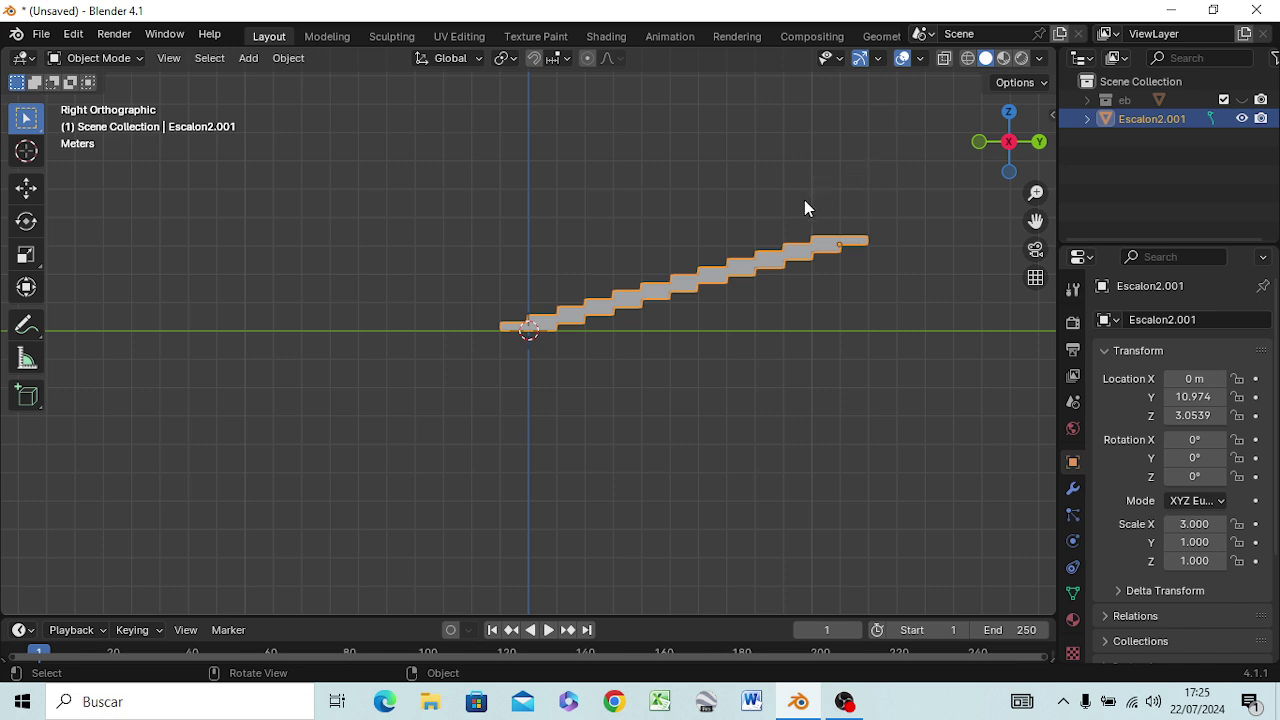
Select the staircase and duplicate it in place without moving the copy
right_click(1133, 121)
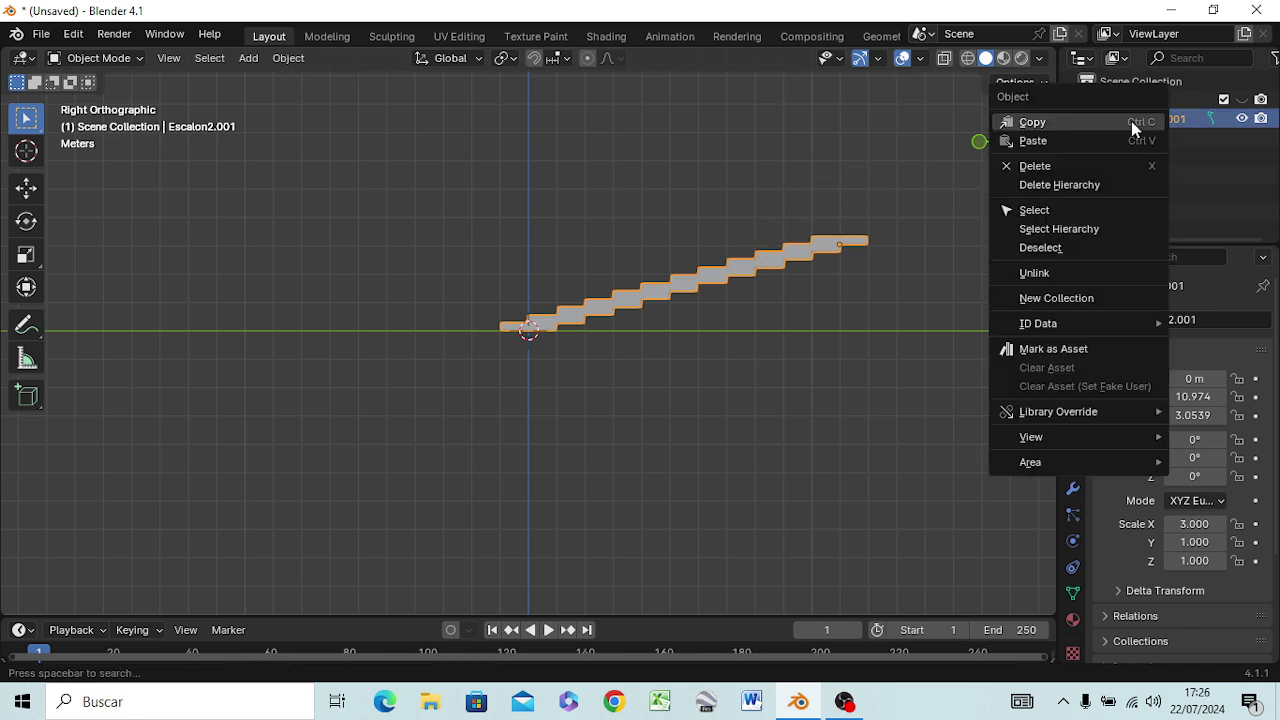
left_click(1131, 121)
left_click(752, 378)
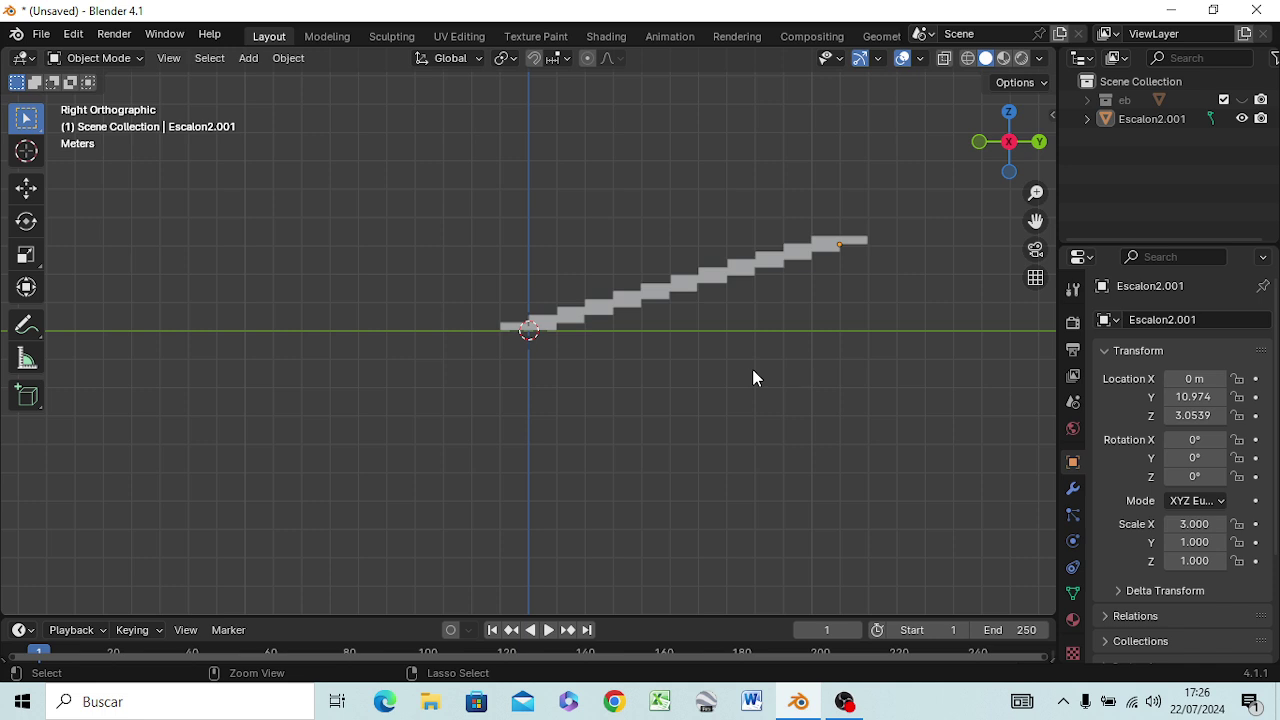
key("ctrl+j")
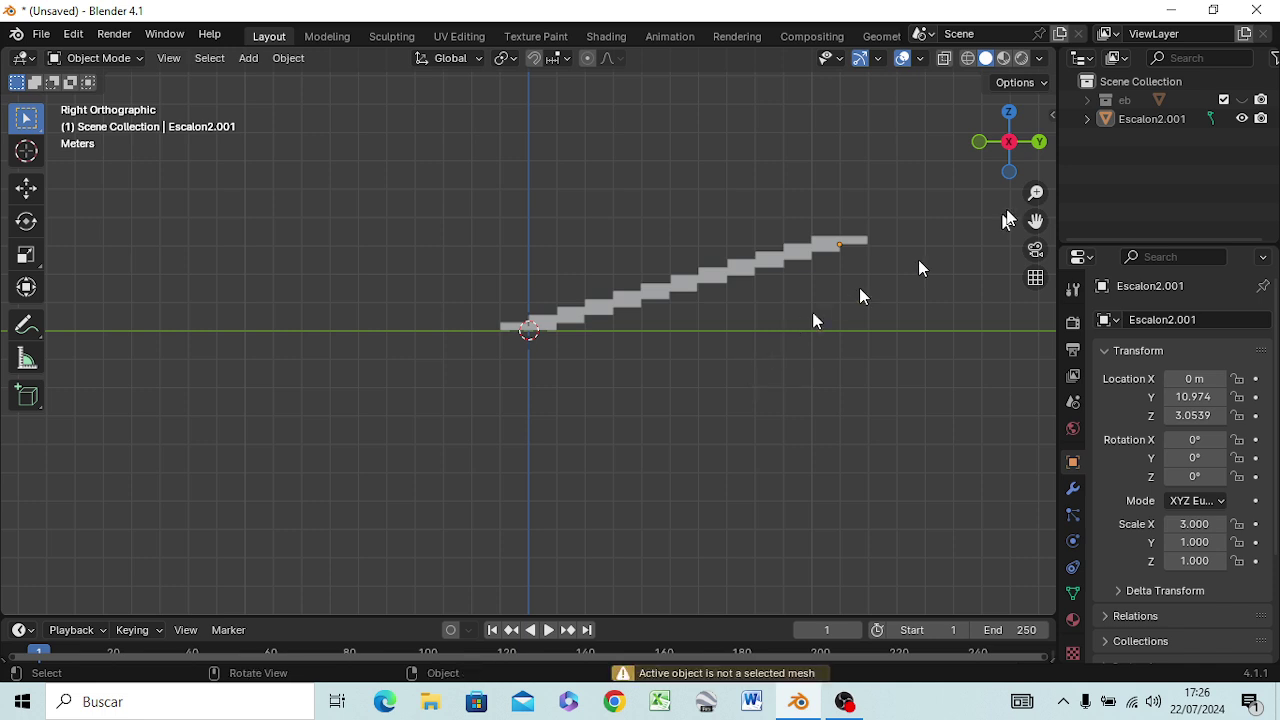
left_click(775, 259)
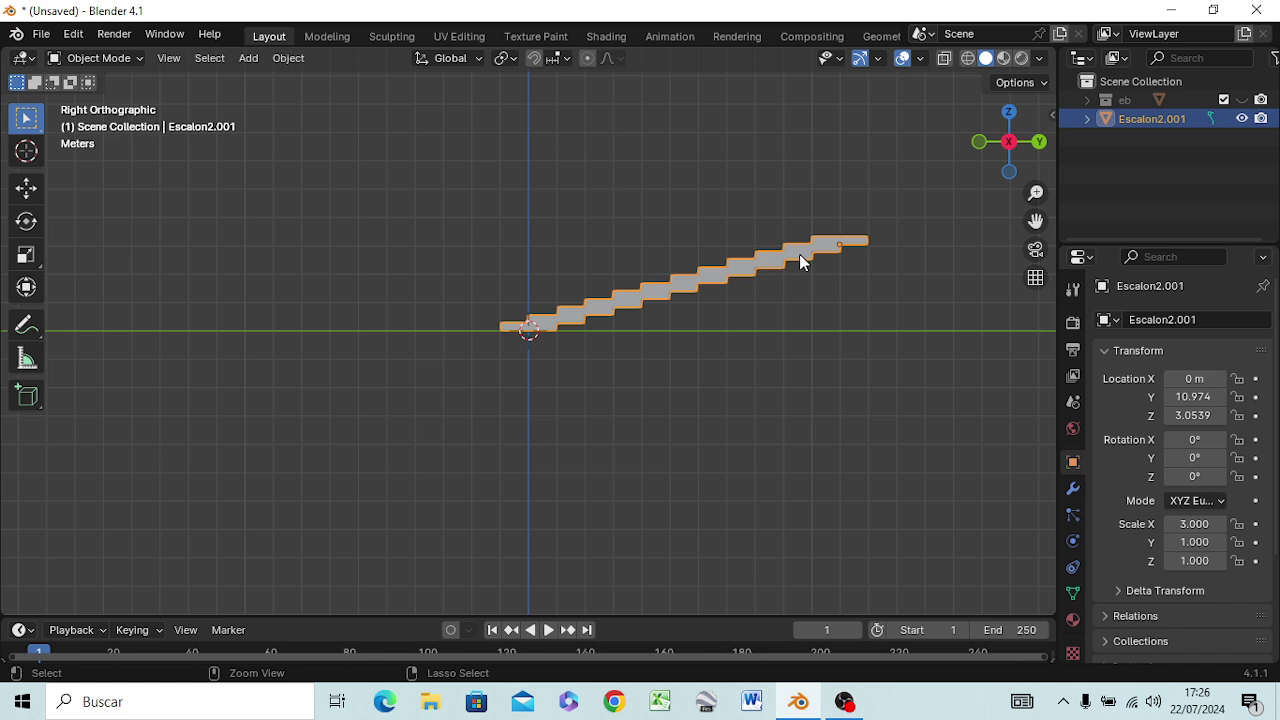
key("shift+d")
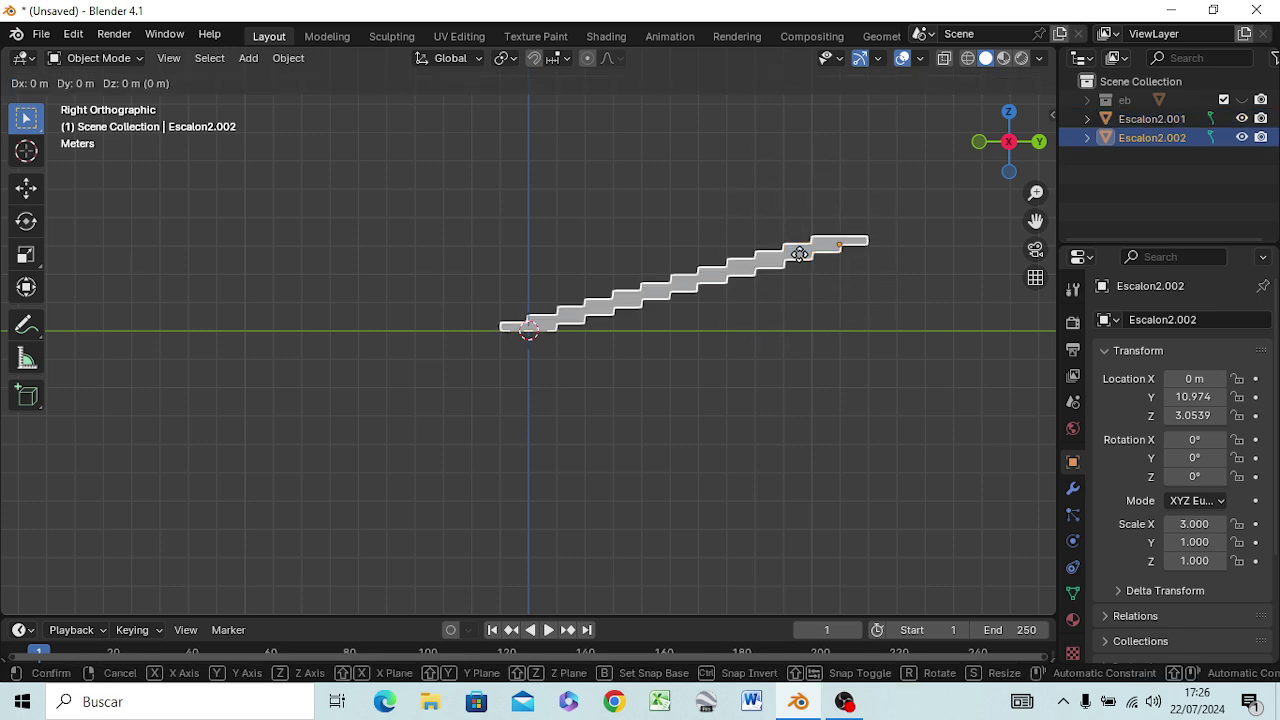
right_click(800, 254)
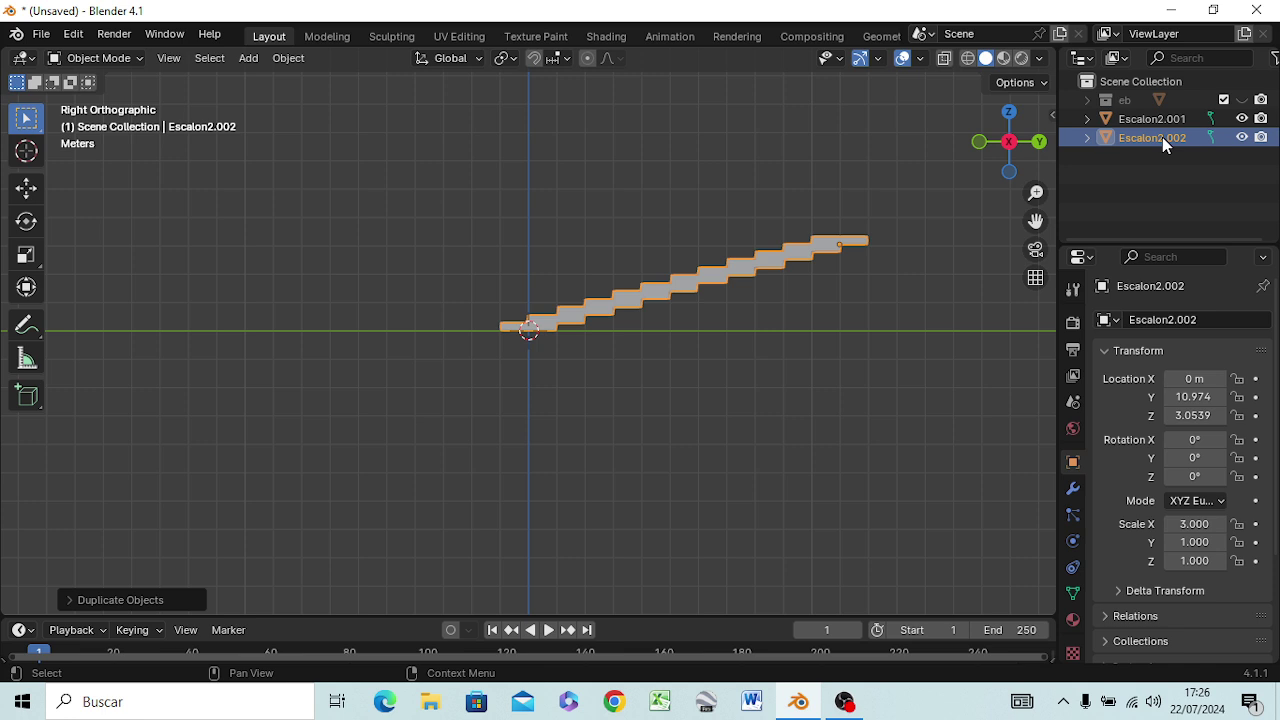
Move the copy into the eb collection and rename it escalera
left_click_drag(1162, 137, 1122, 102)
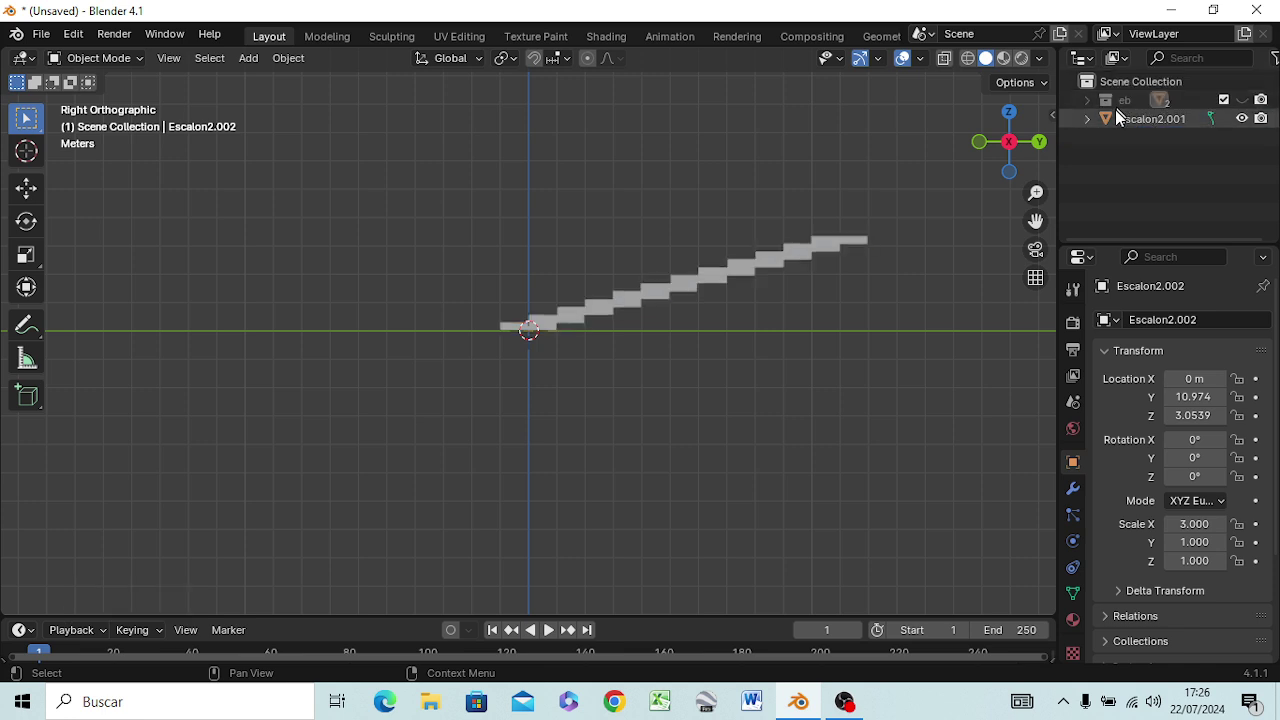
double_click(1128, 101)
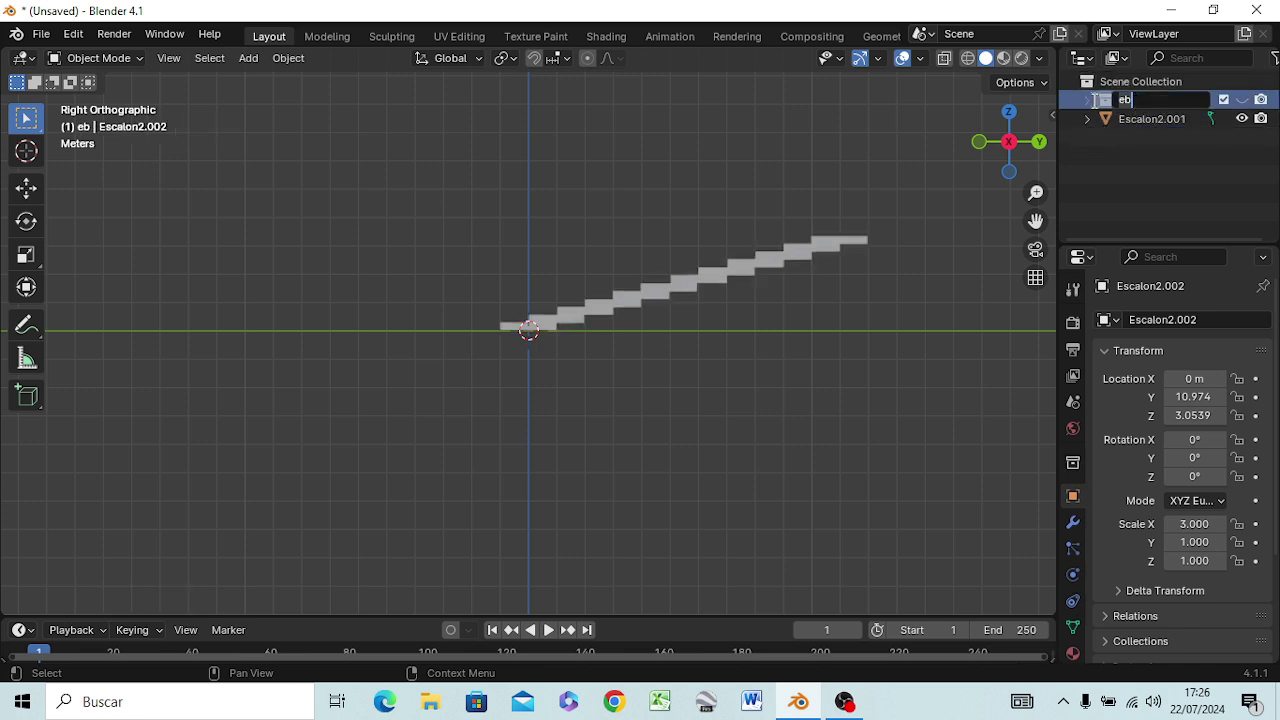
left_click(1088, 101)
left_click(1088, 101)
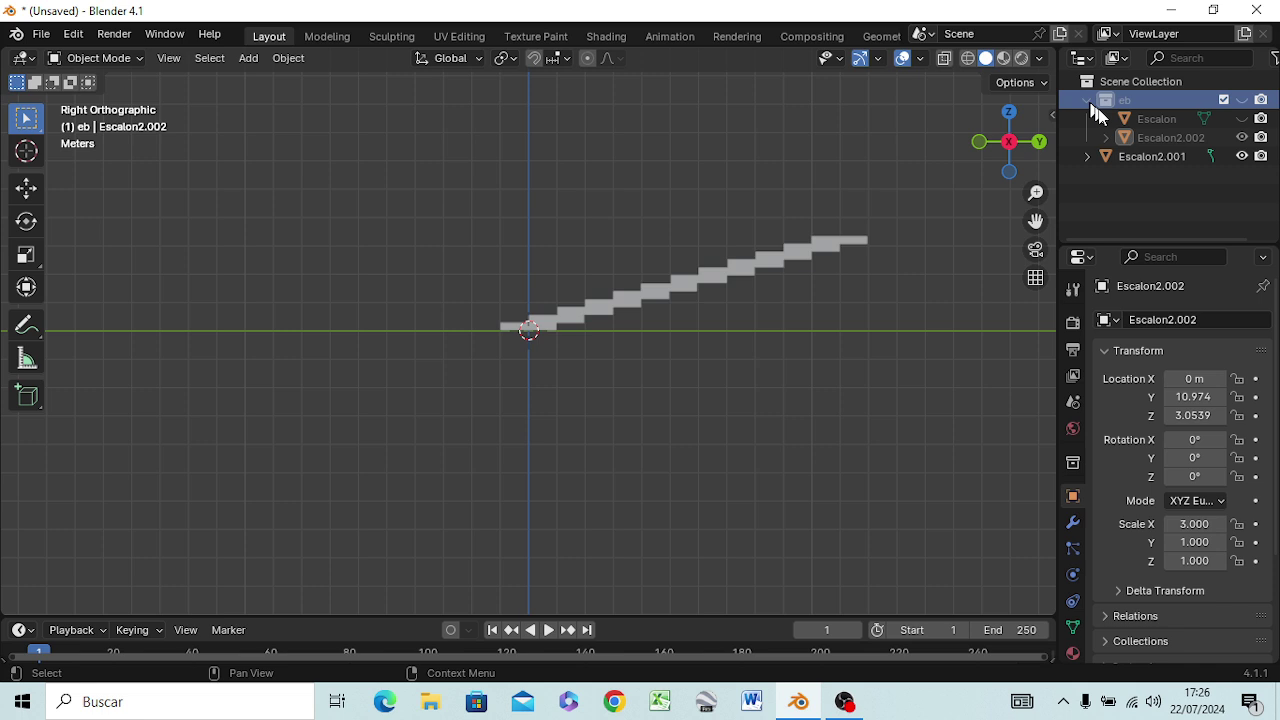
double_click(1159, 138)
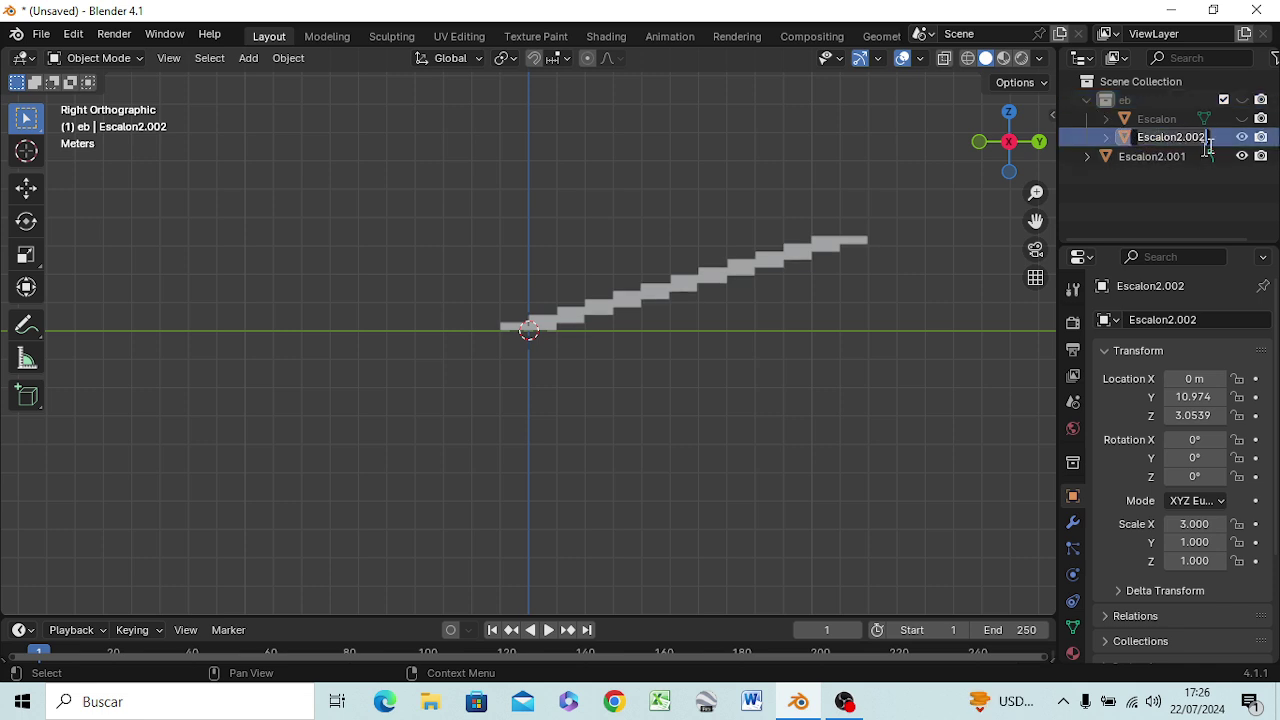
key("BackSpace")
type("esca")
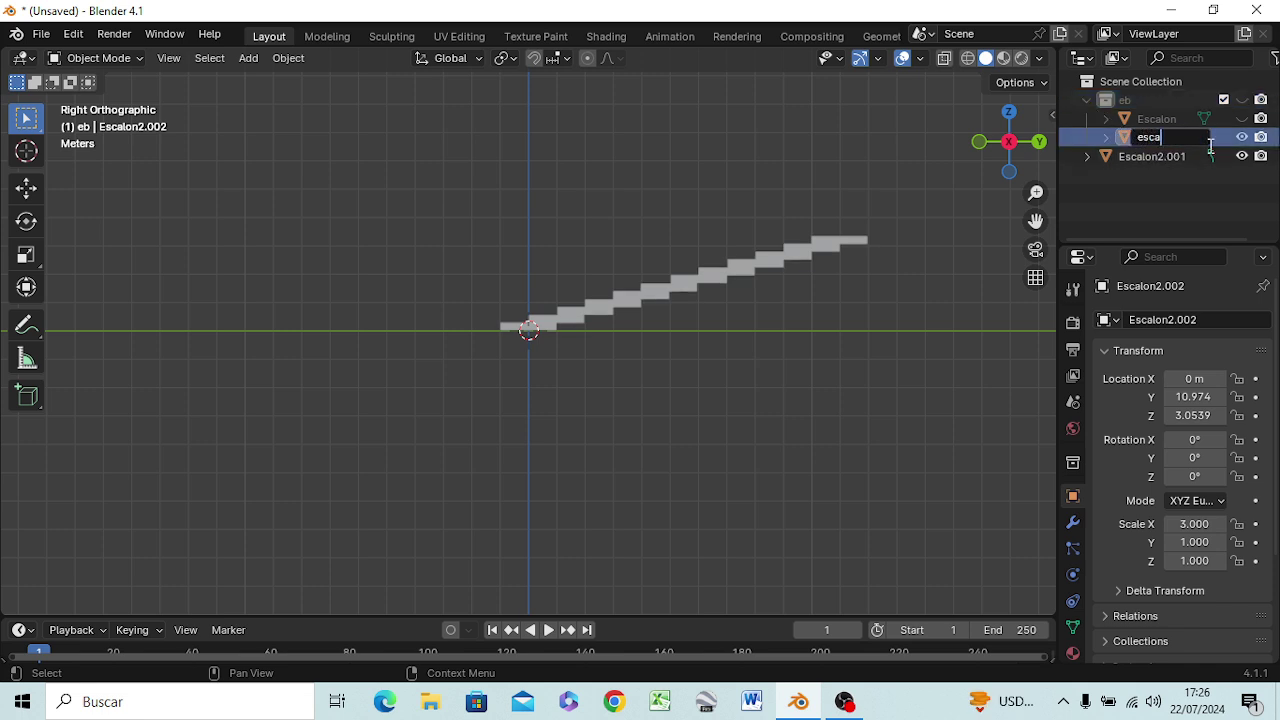
type("lera")
key("Return")
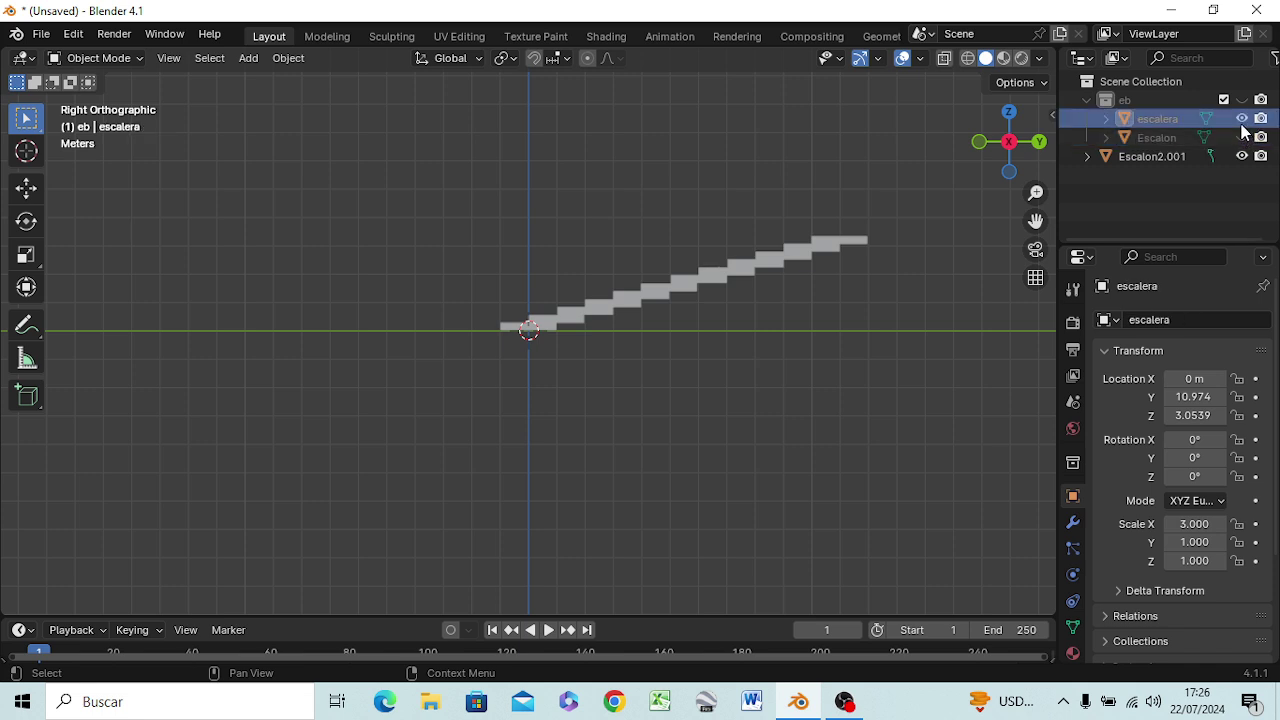
left_click(1171, 118)
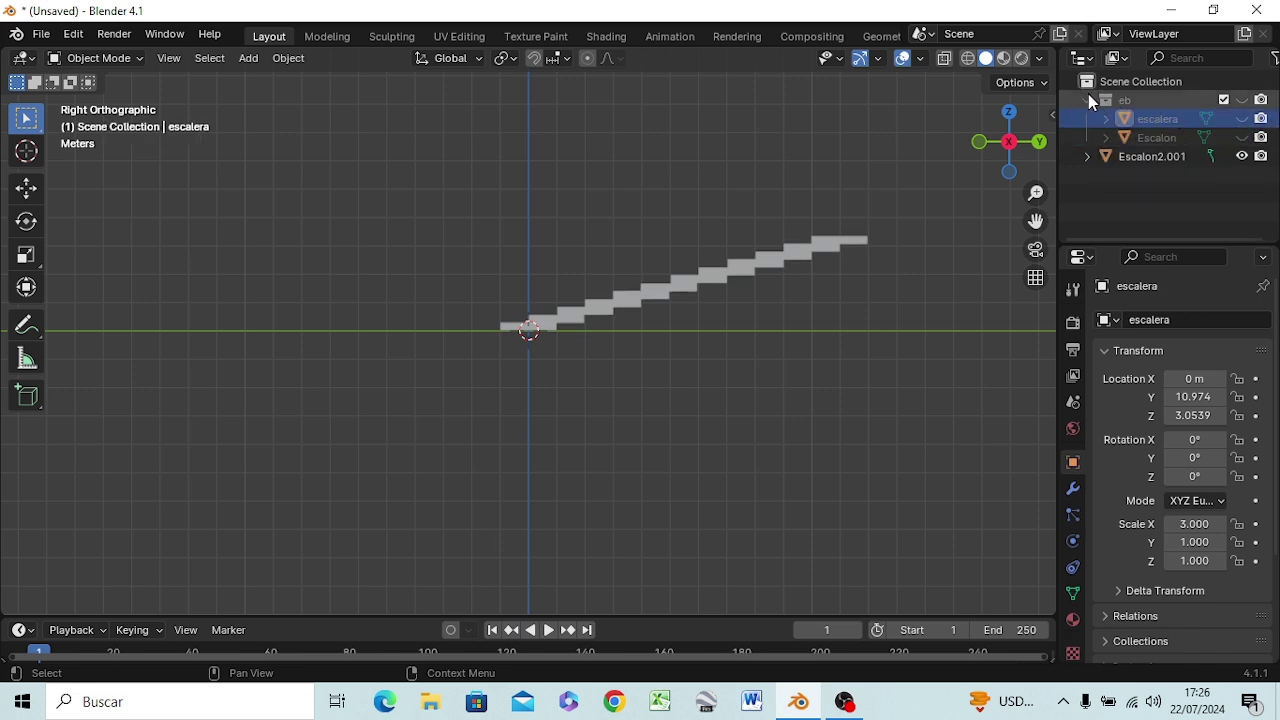
left_click(1088, 97)
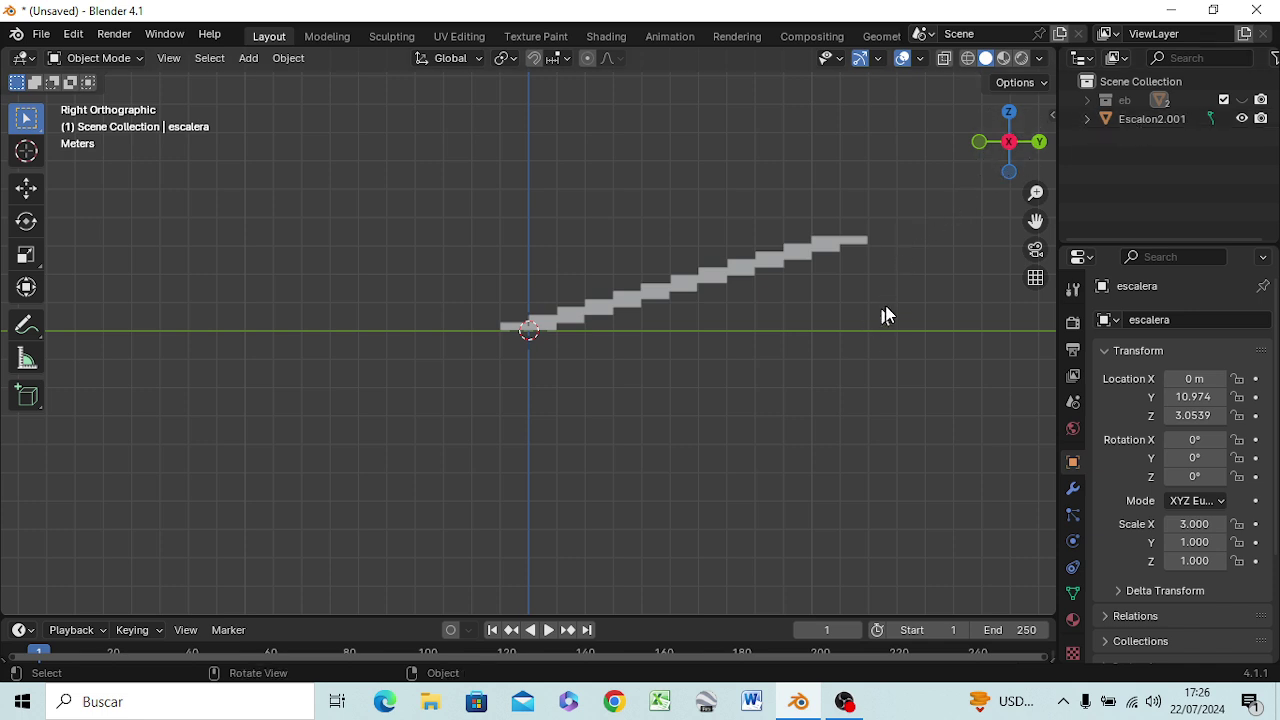
Move Escalon2.001 1 m along the Y axis so Location Y reads 11.974
left_click(789, 258)
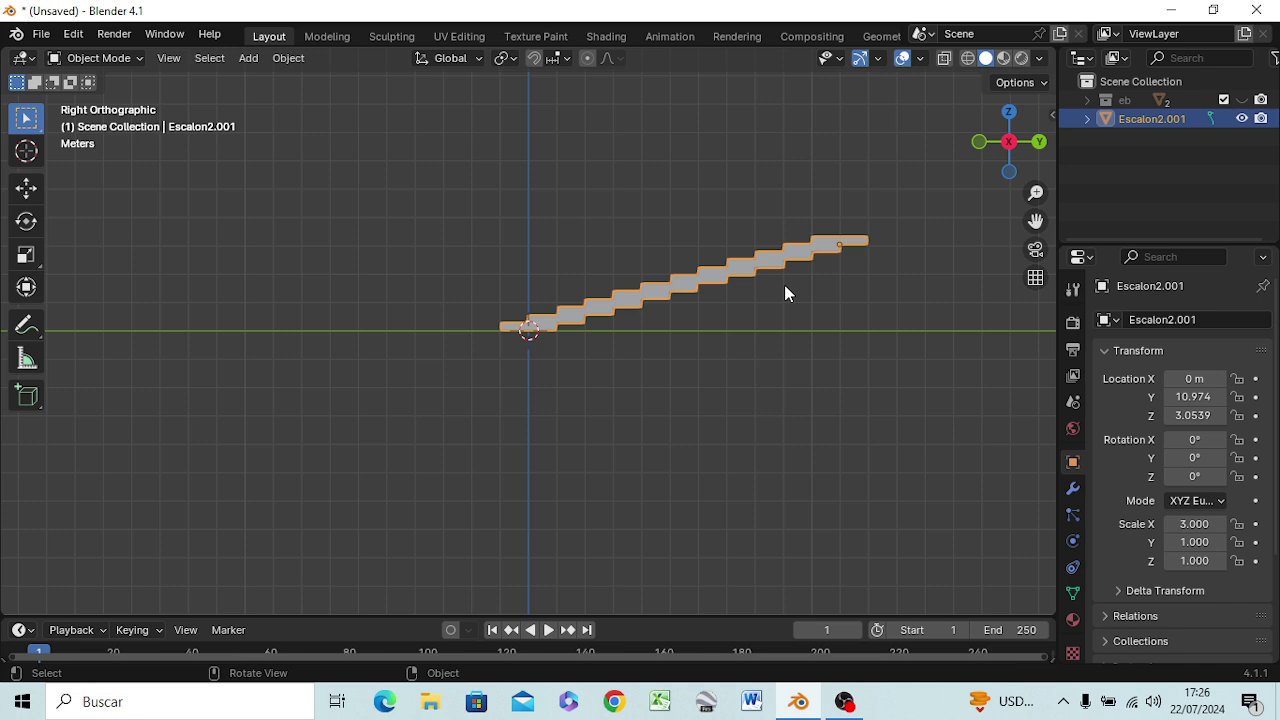
key("s")
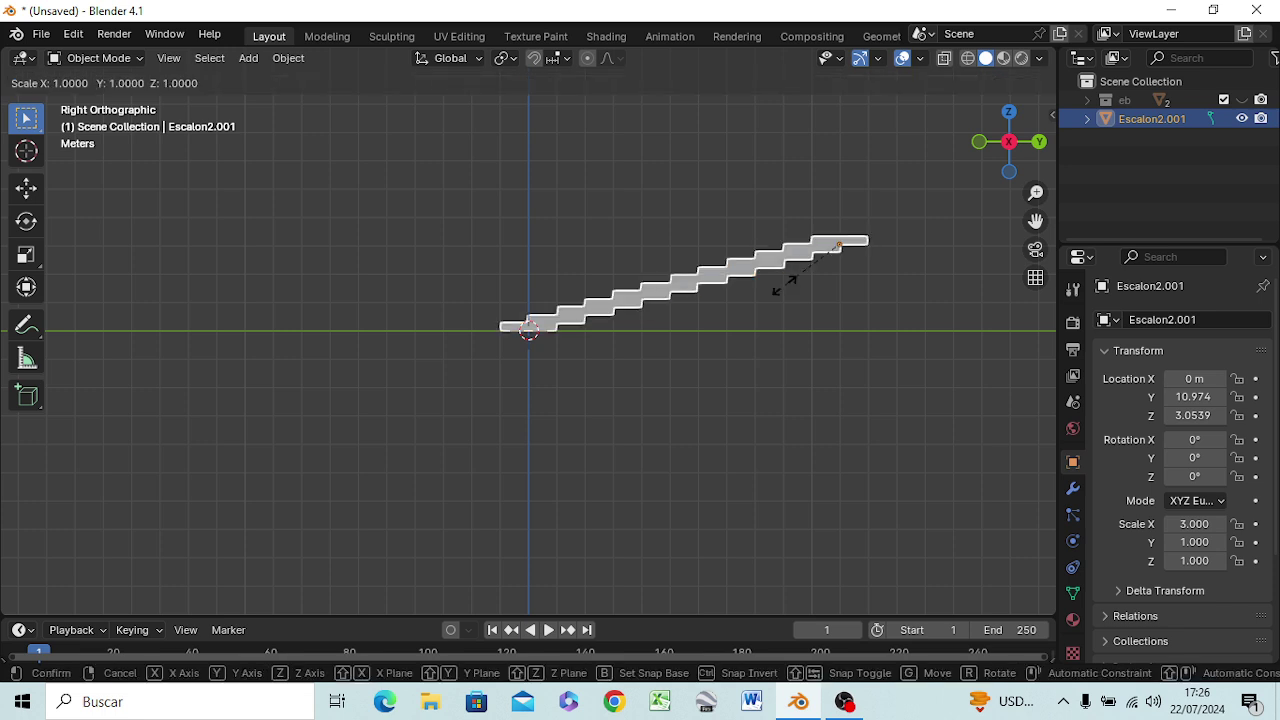
right_click(785, 284)
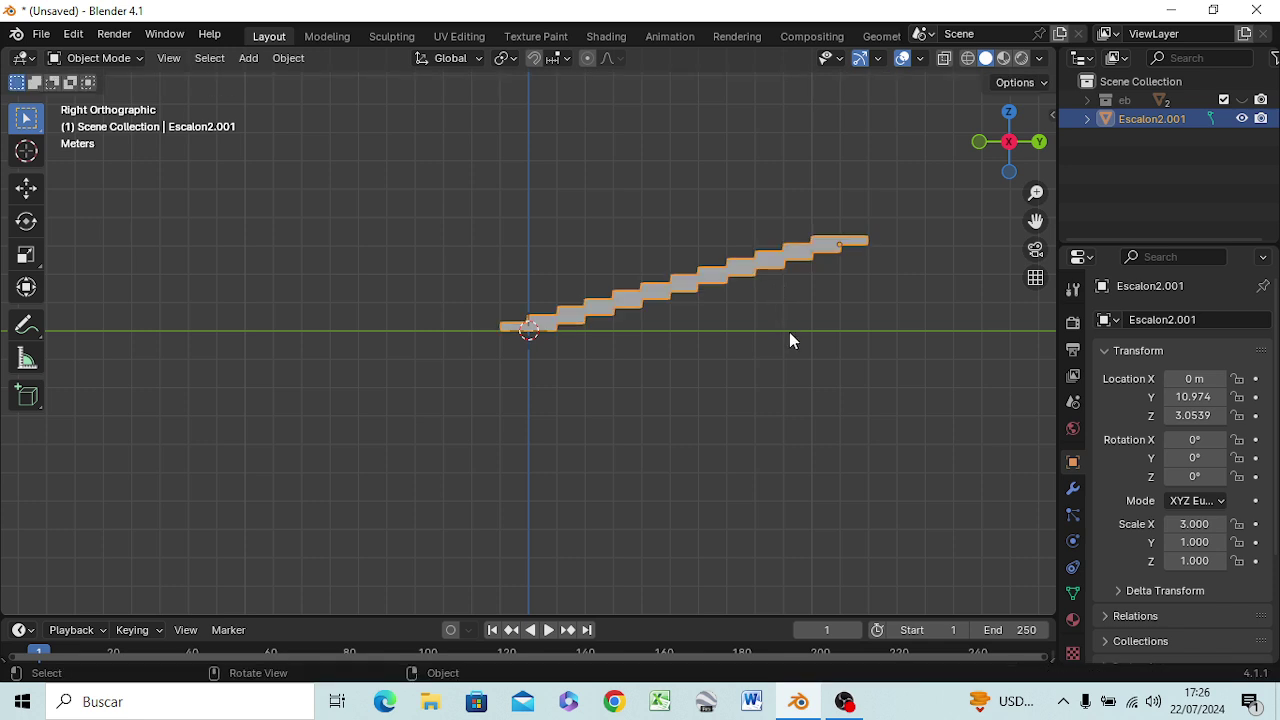
left_click(789, 335)
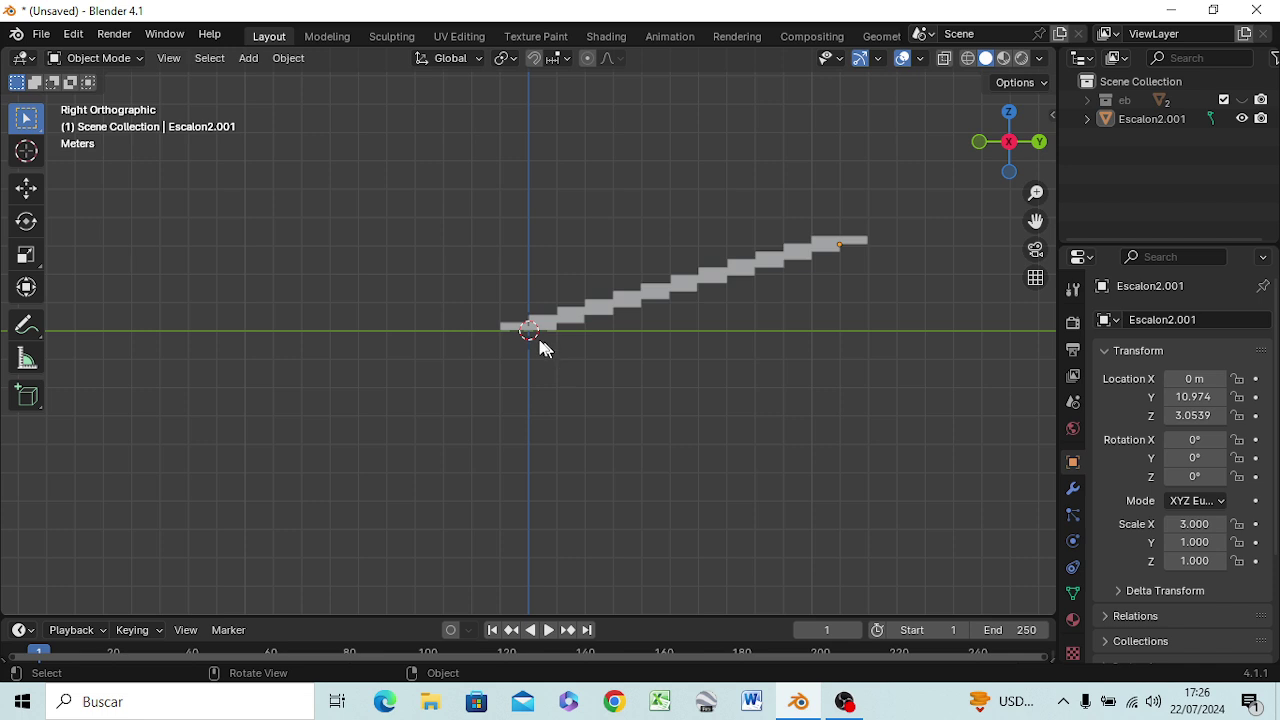
left_click(620, 322)
key("g")
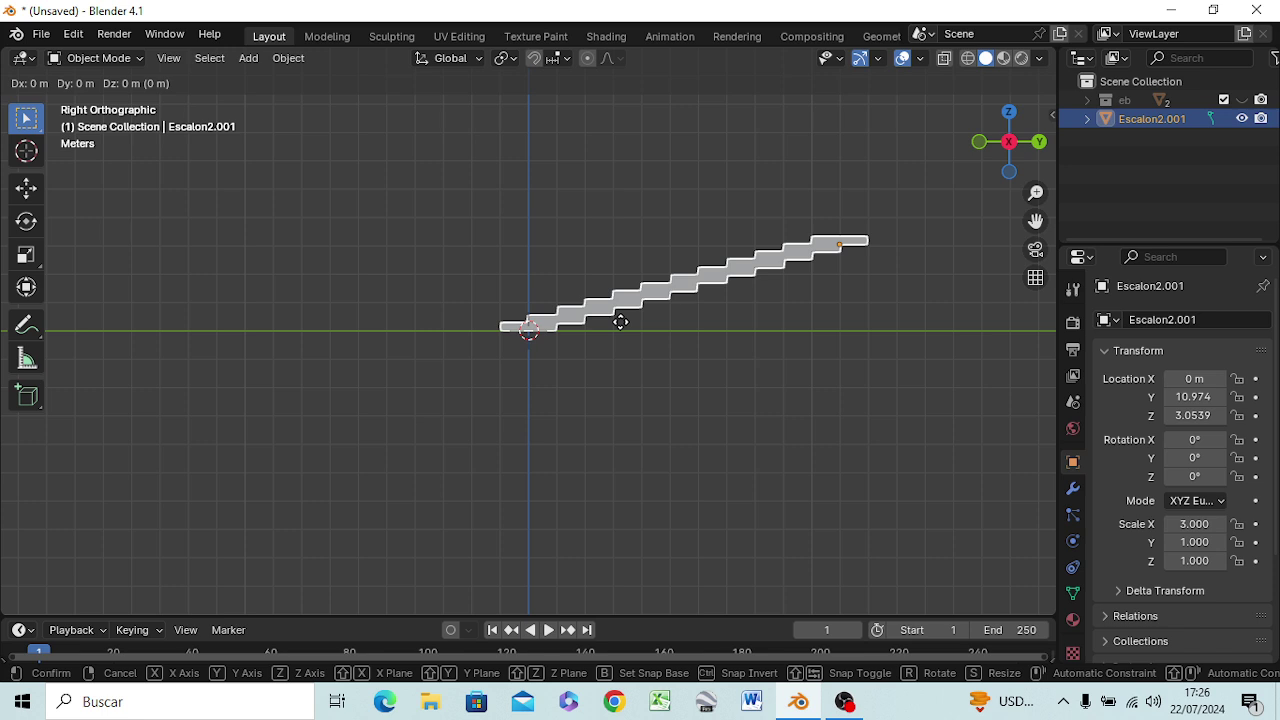
key("y")
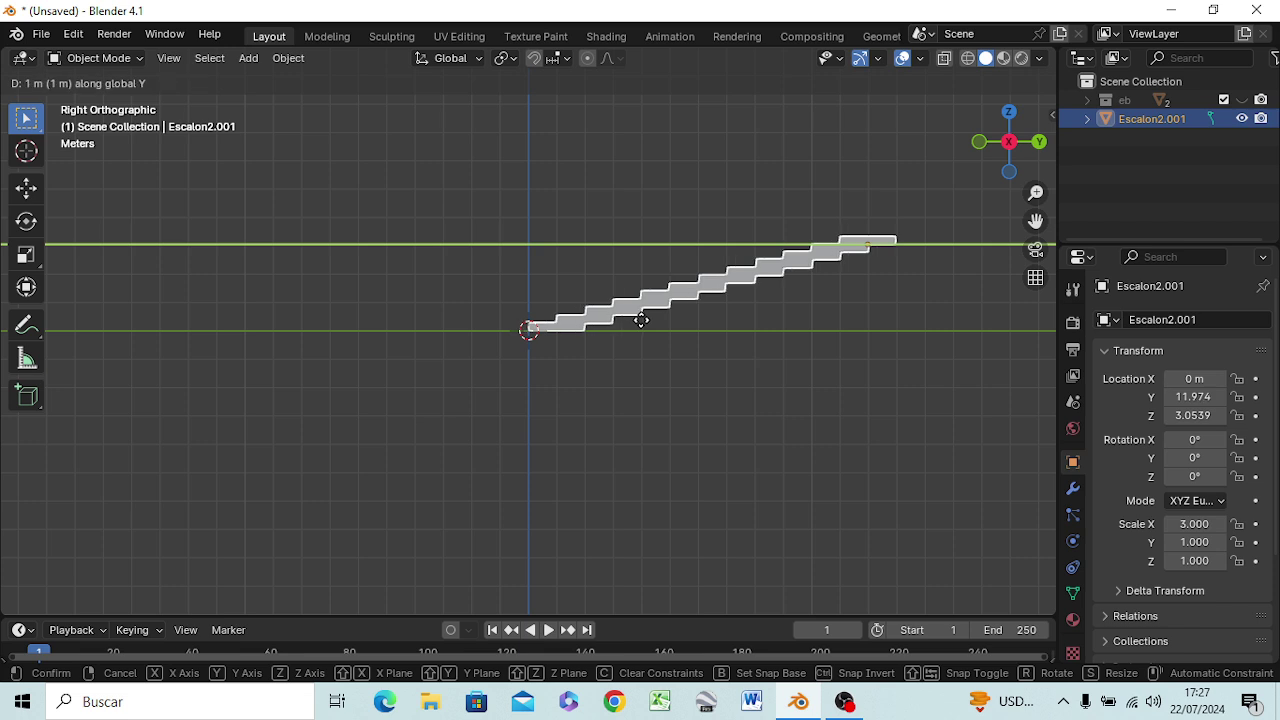
left_click(641, 319)
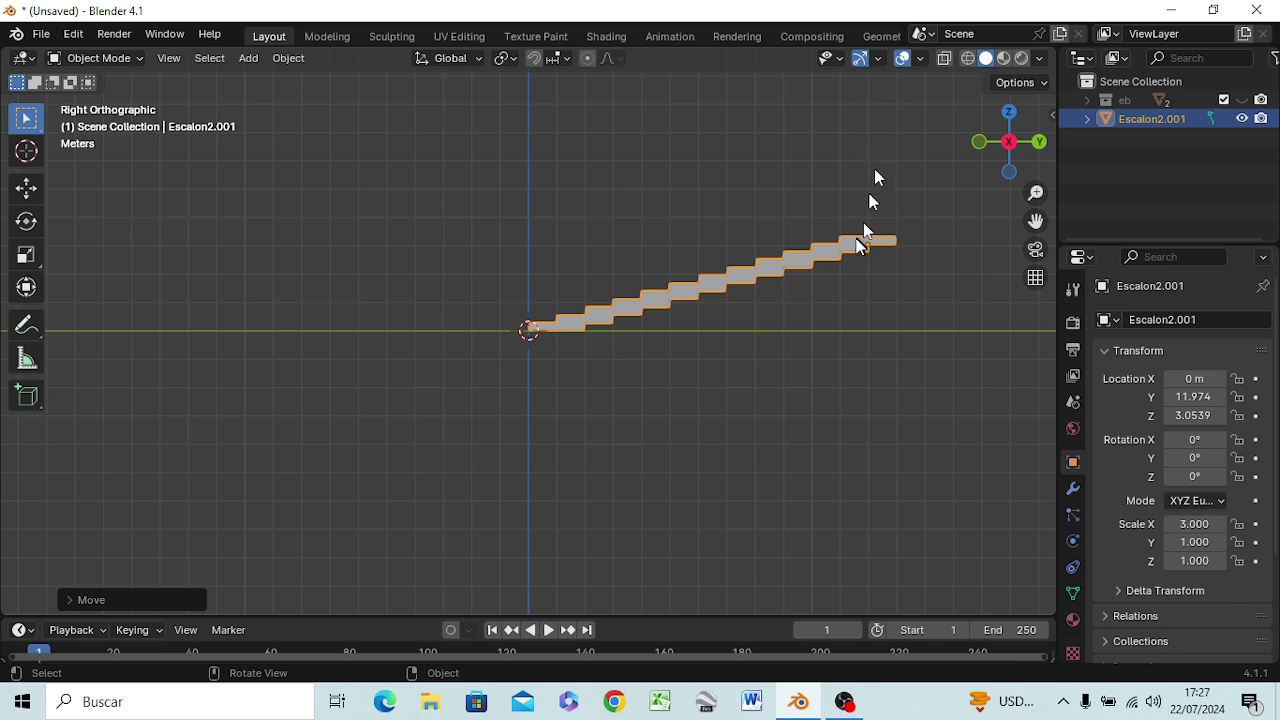
Start a vertical-only scale of the staircase and cancel it
key("s")
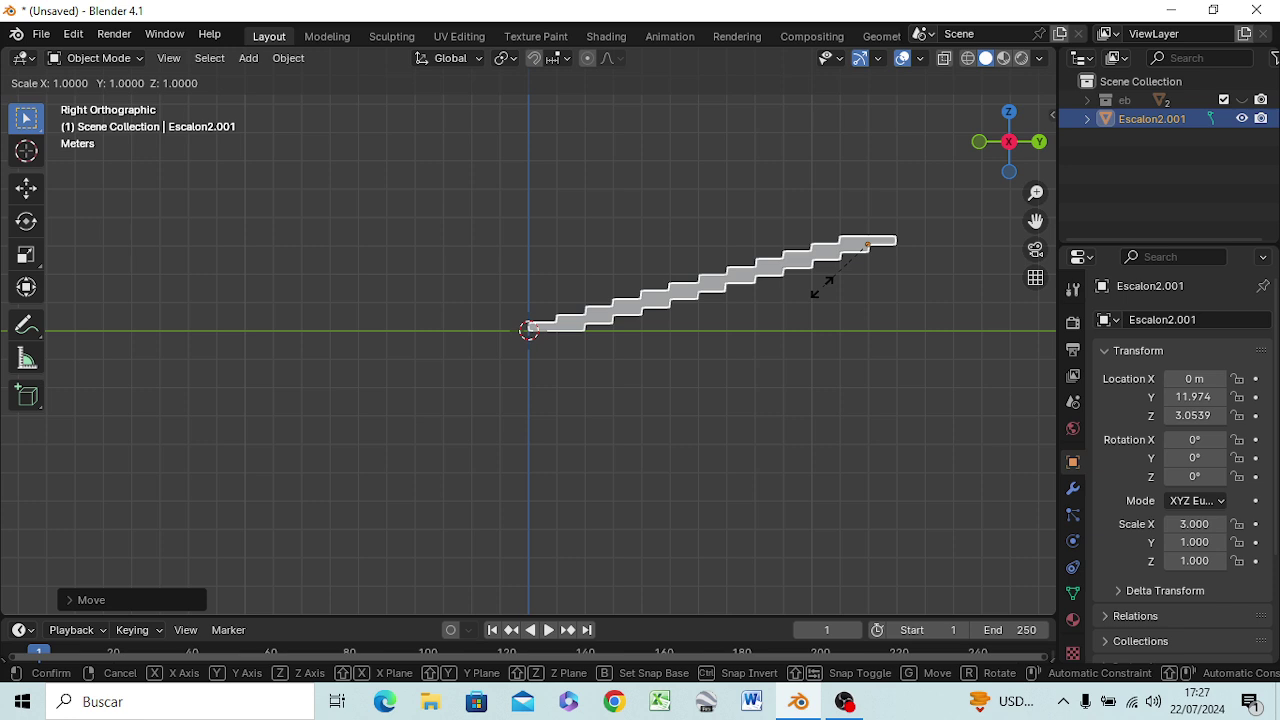
key("z")
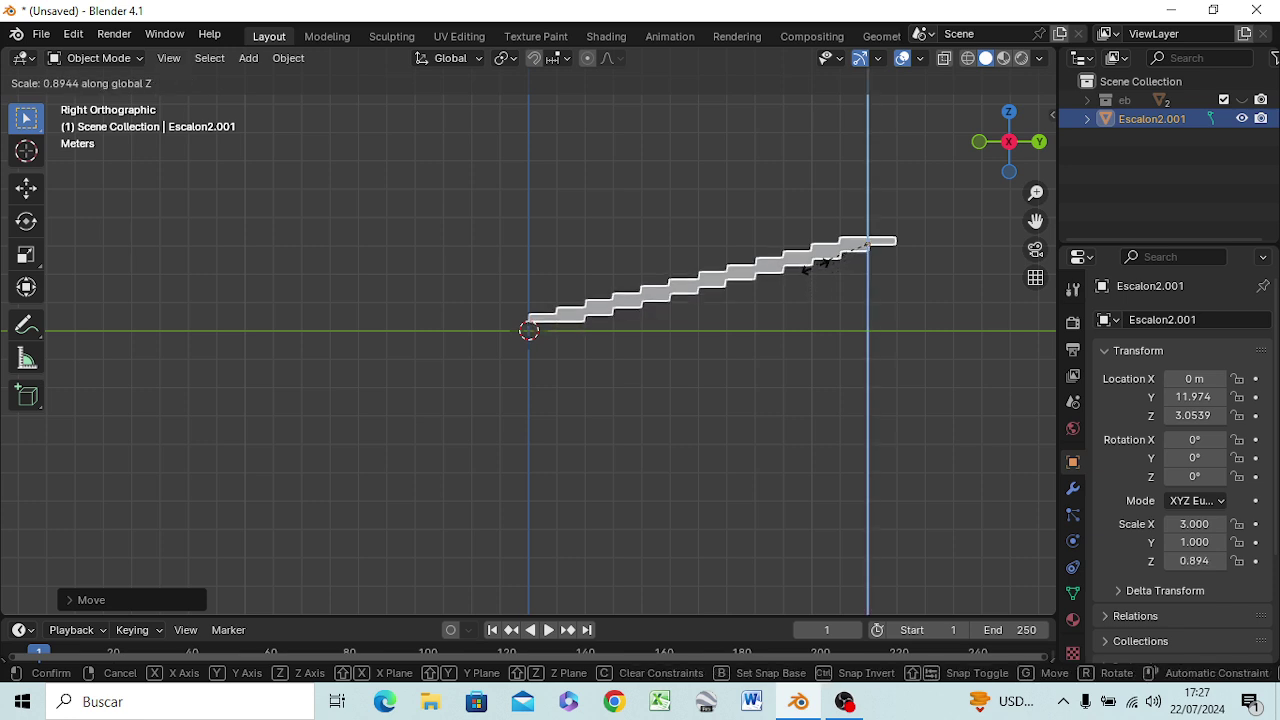
key("Escape")
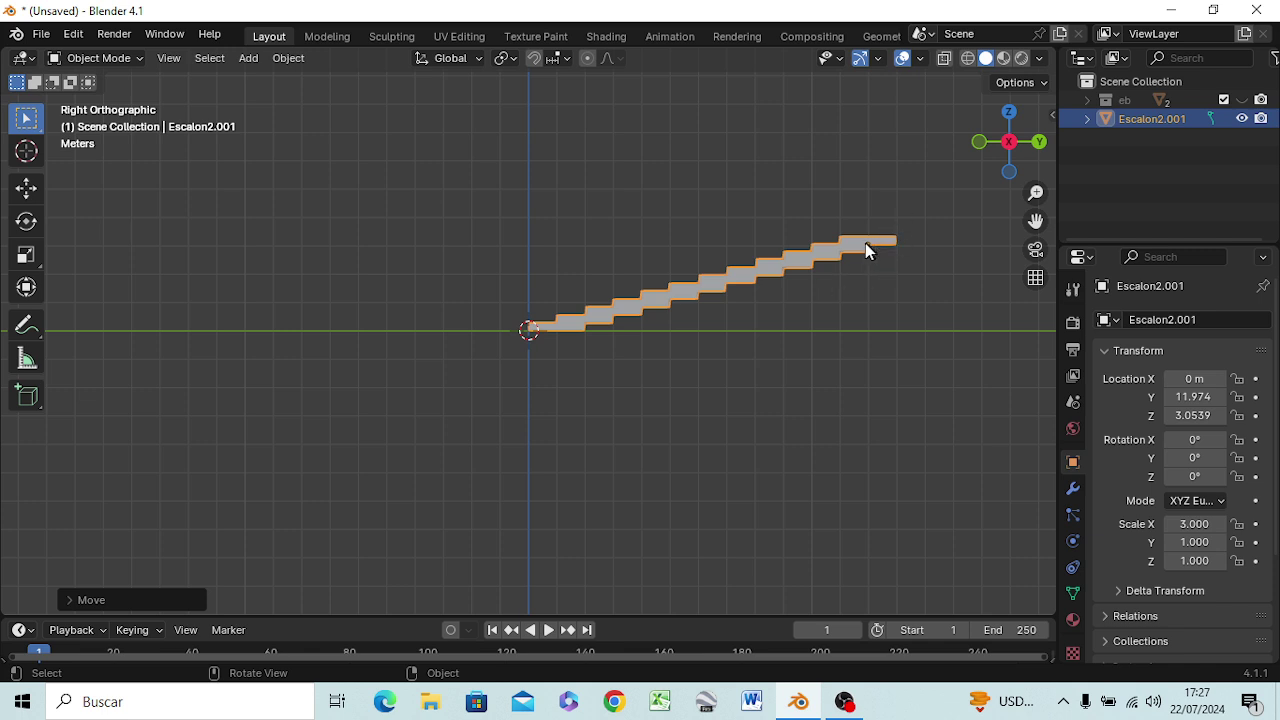
left_click(838, 60)
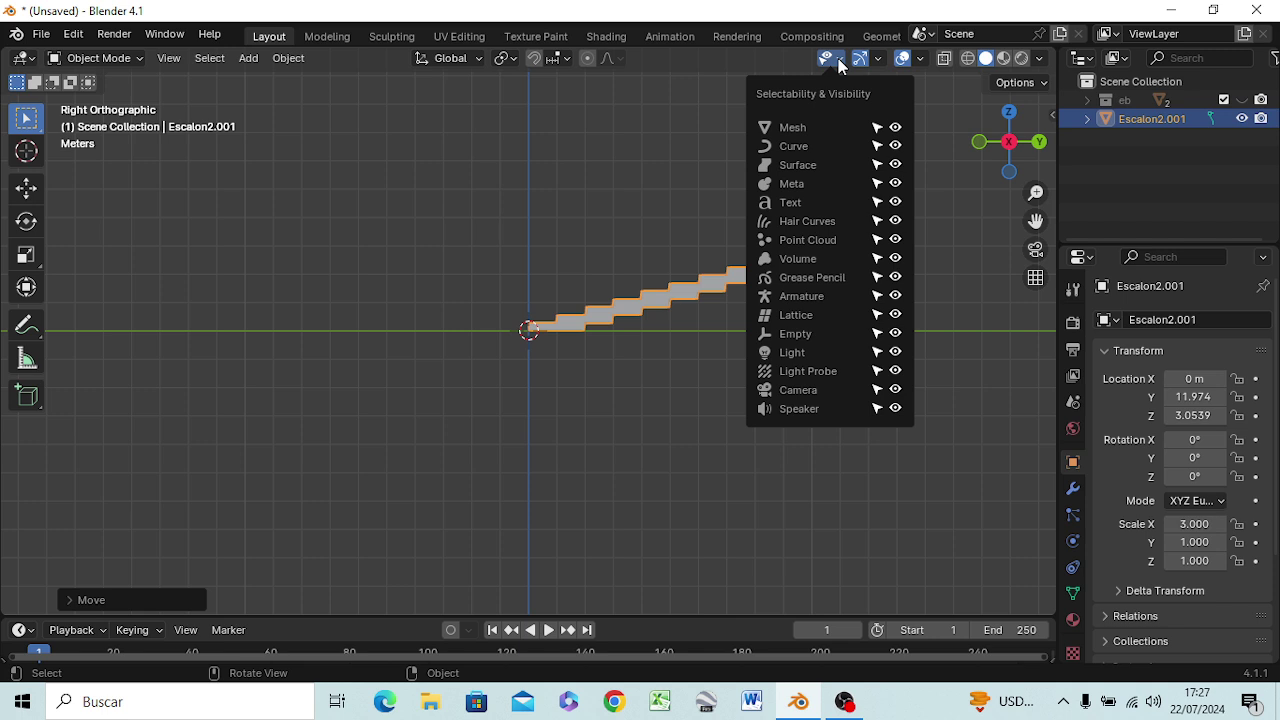
left_click(877, 60)
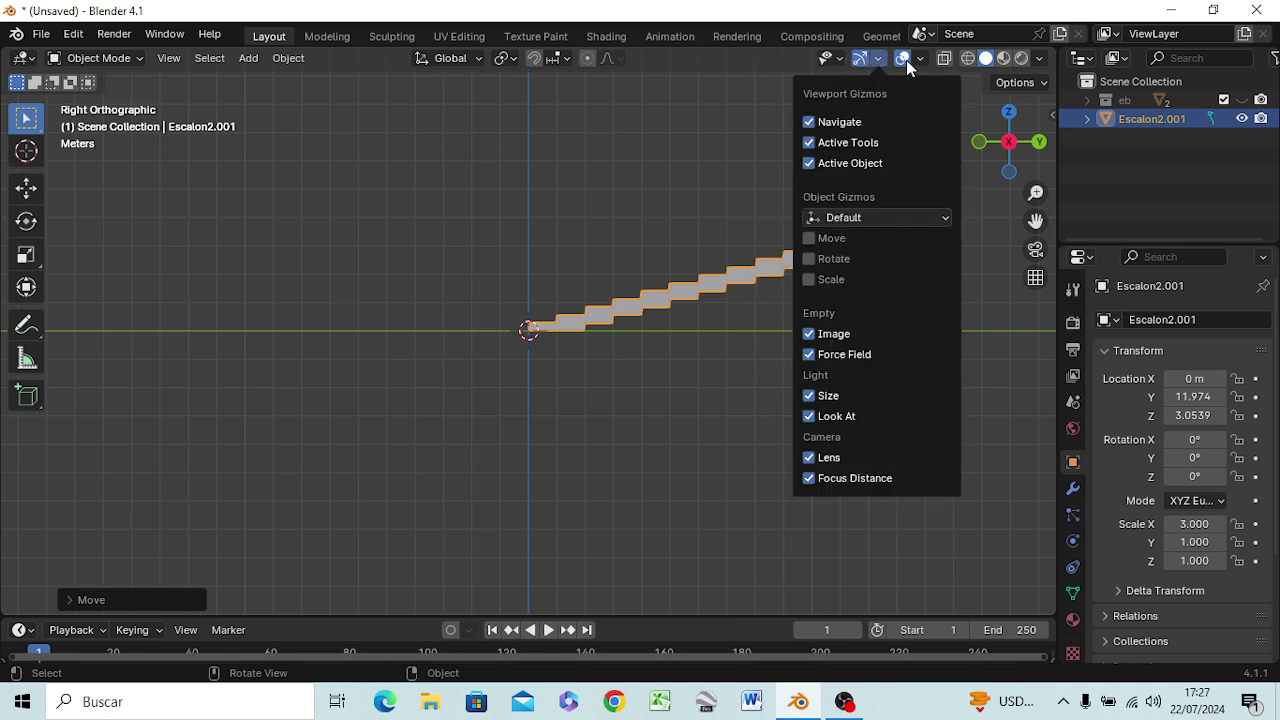
left_click(906, 60)
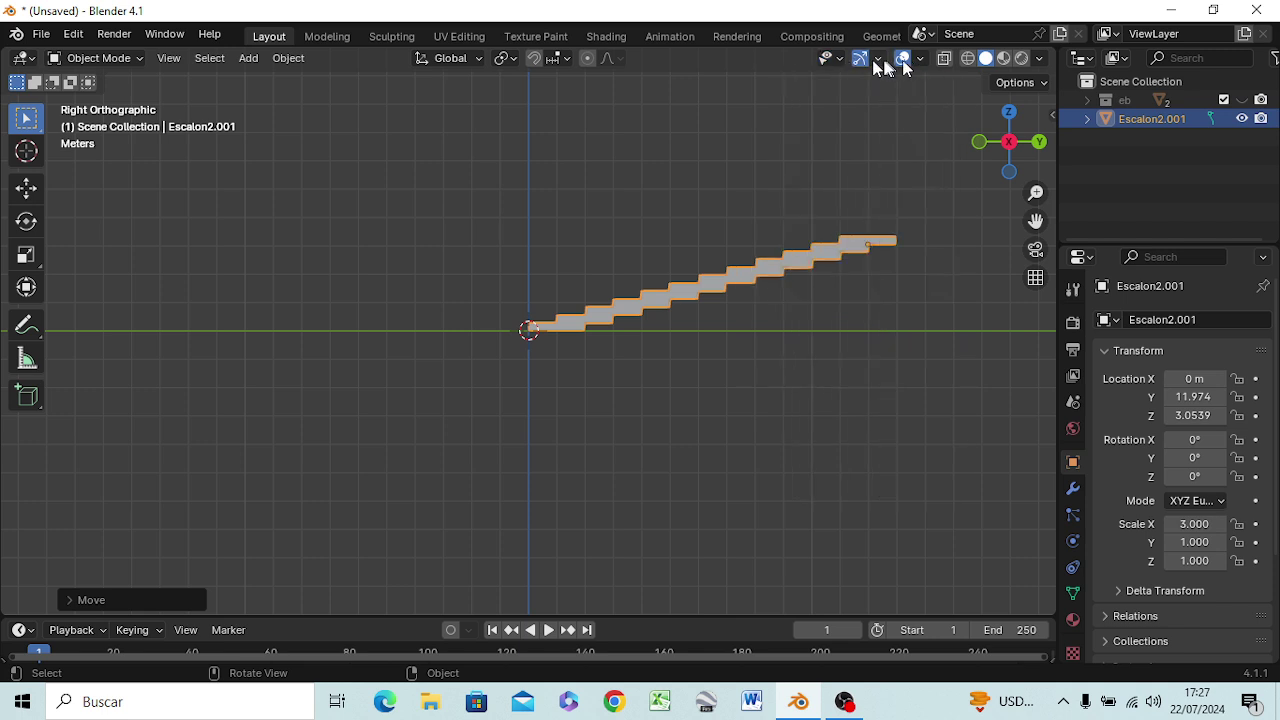
left_click(507, 58)
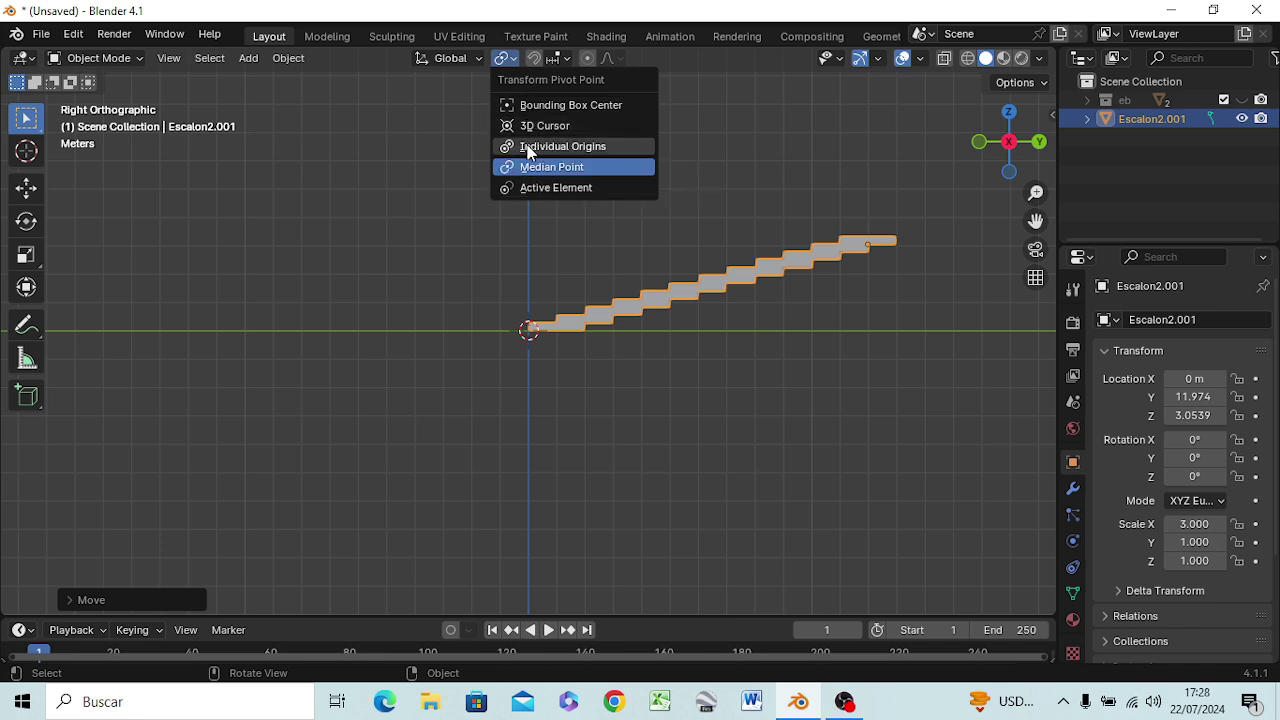
left_click(529, 148)
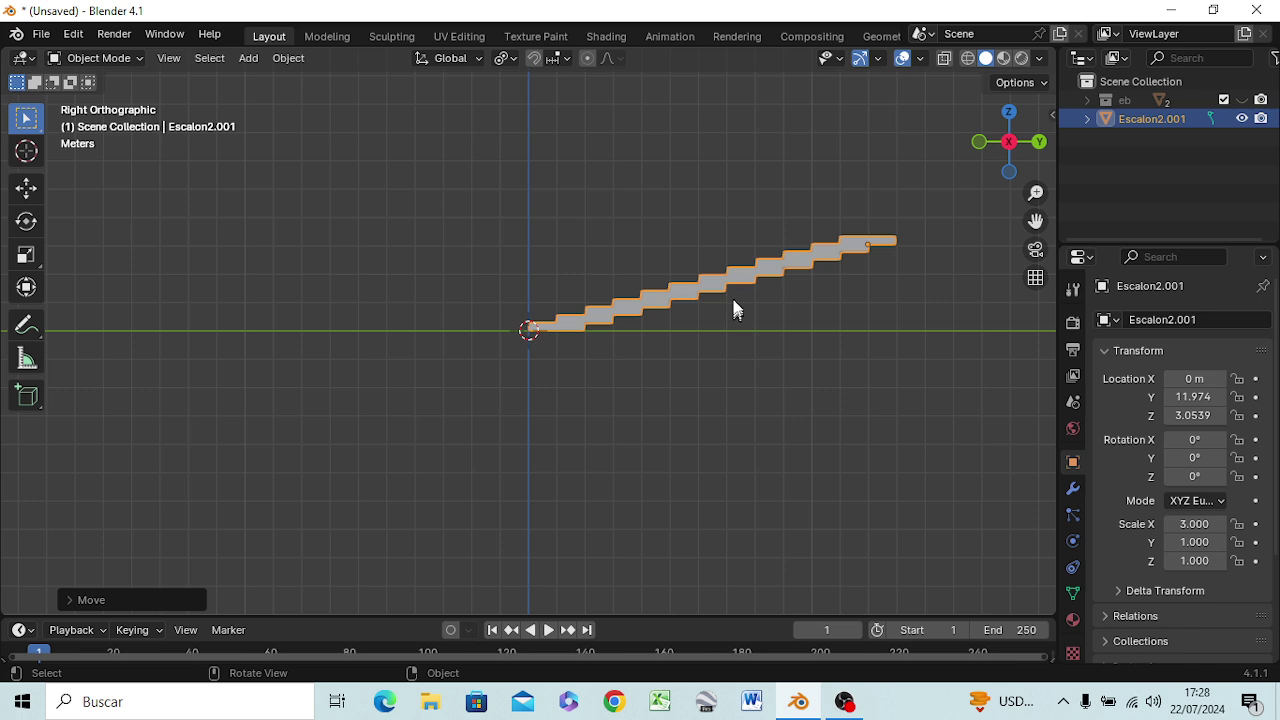
Stretch the staircase to about twice its height along Z and move it upward
key("s")
key("z")
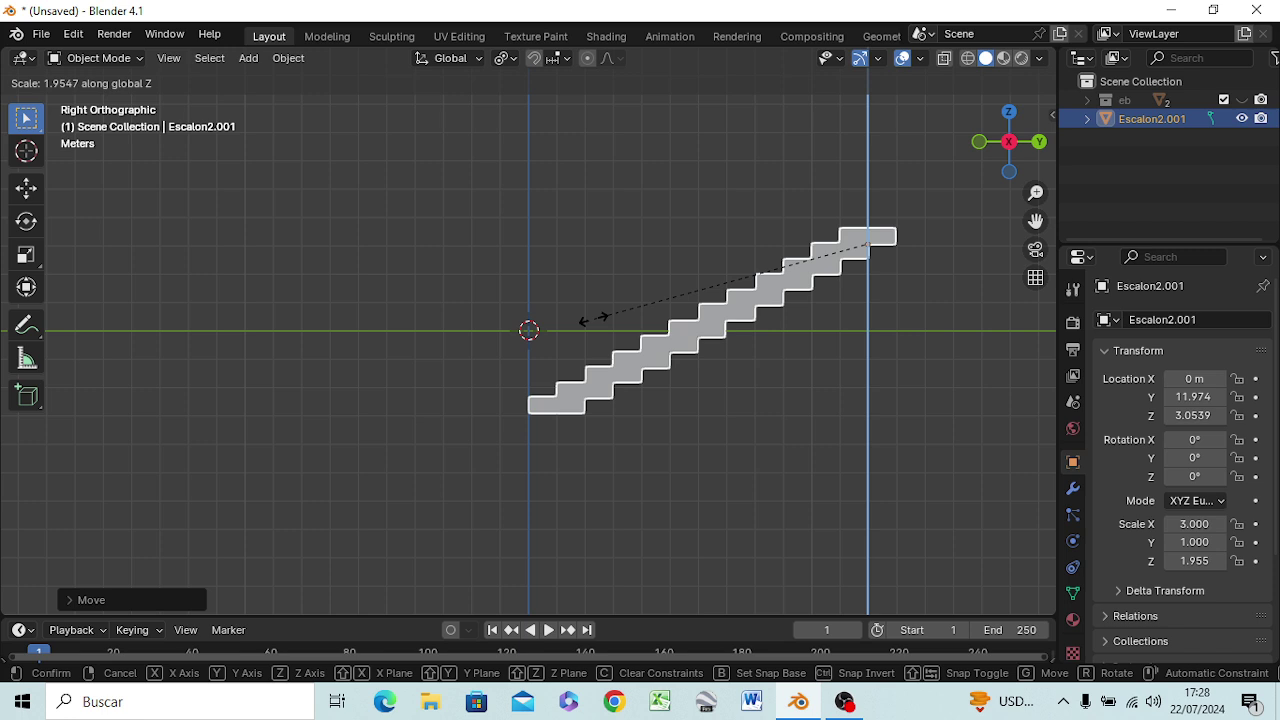
left_click(594, 318)
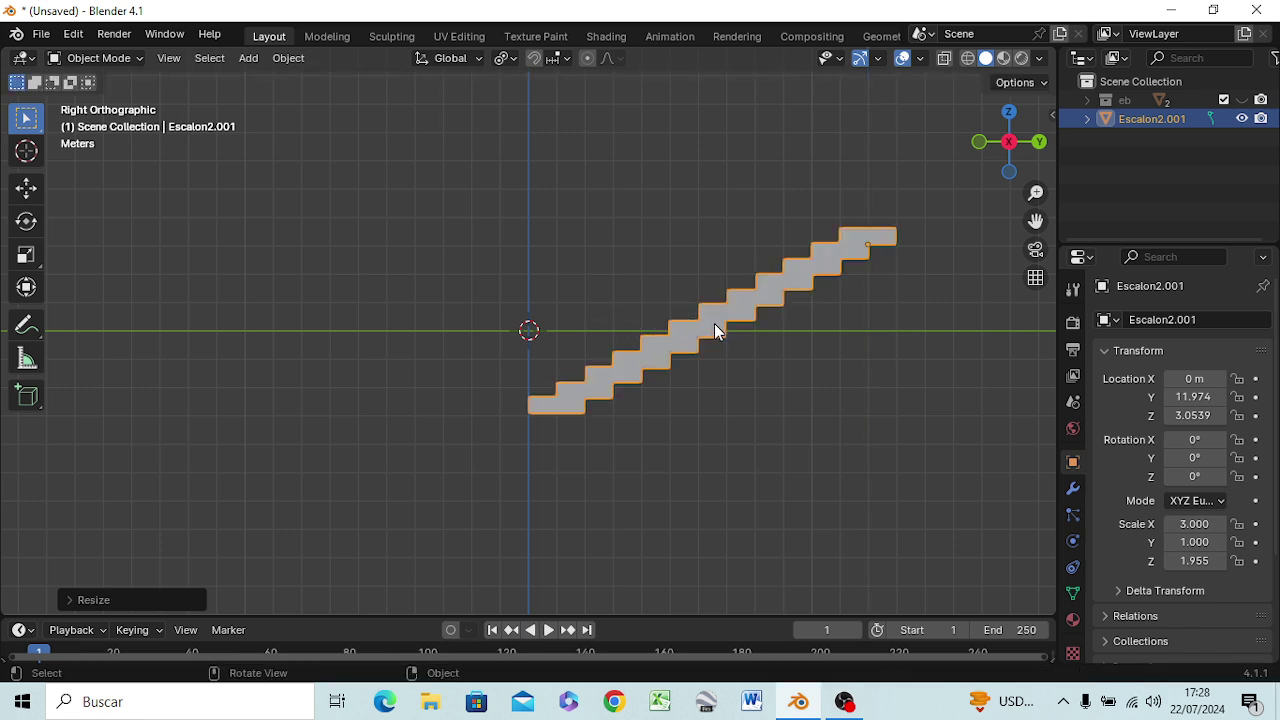
key("g")
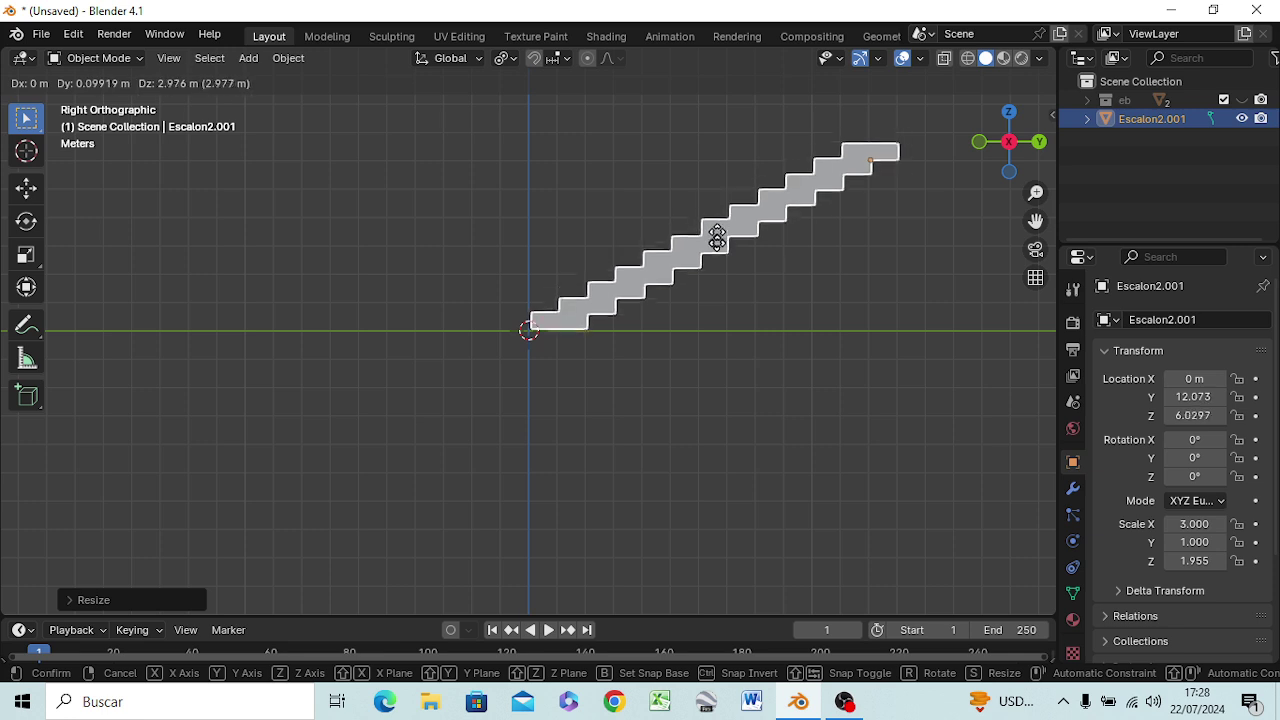
left_click(714, 243)
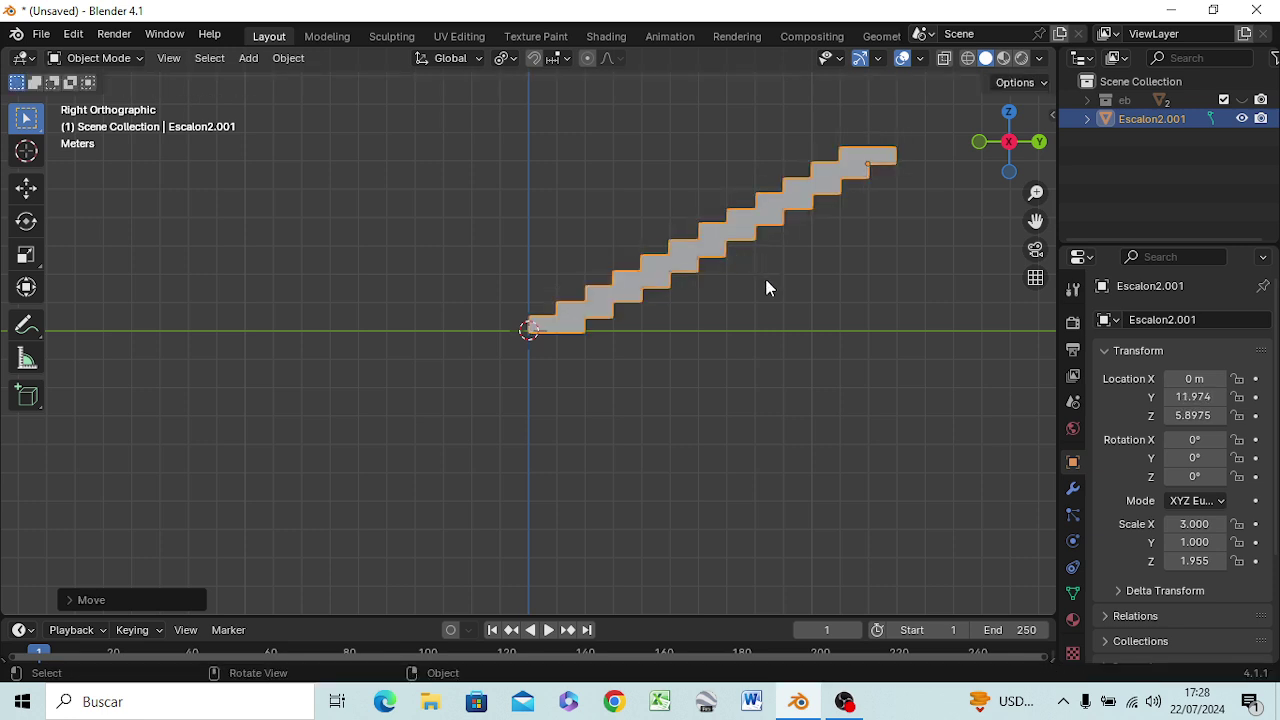
Stretch it taller to Z scale 2.619 and snap it 2 m up so the bottom step meets the origin
key("s")
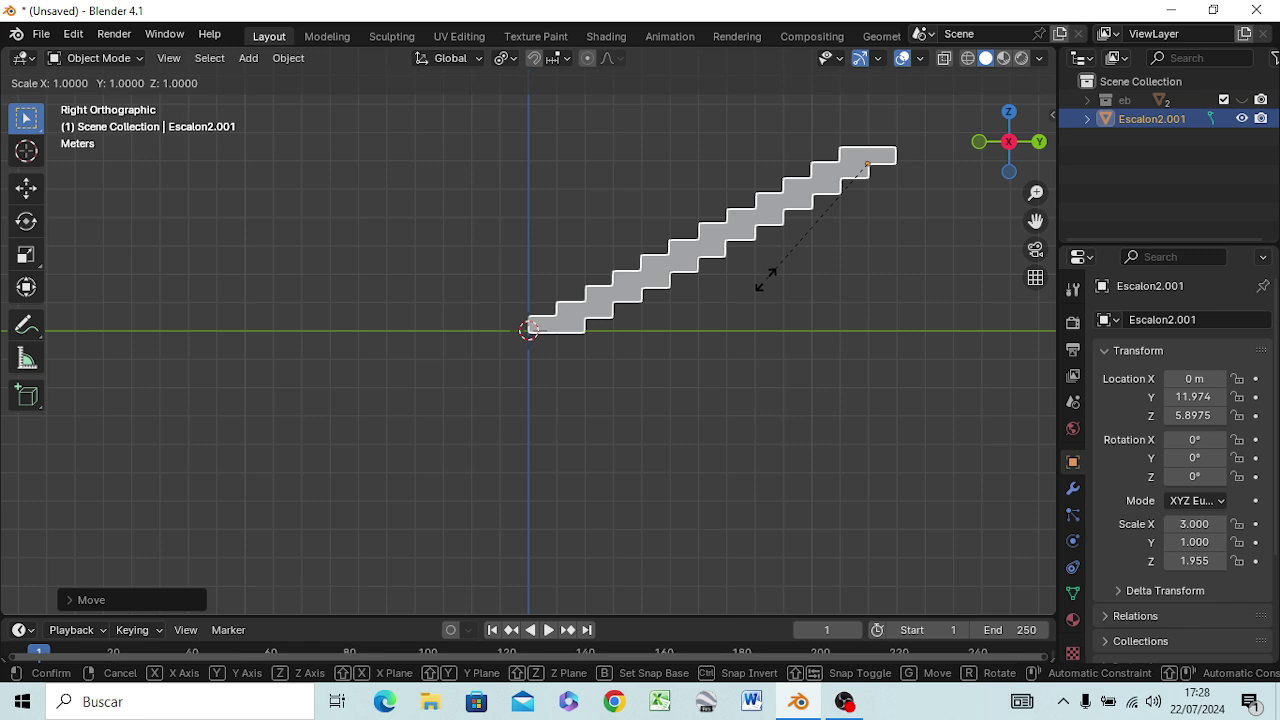
key("z")
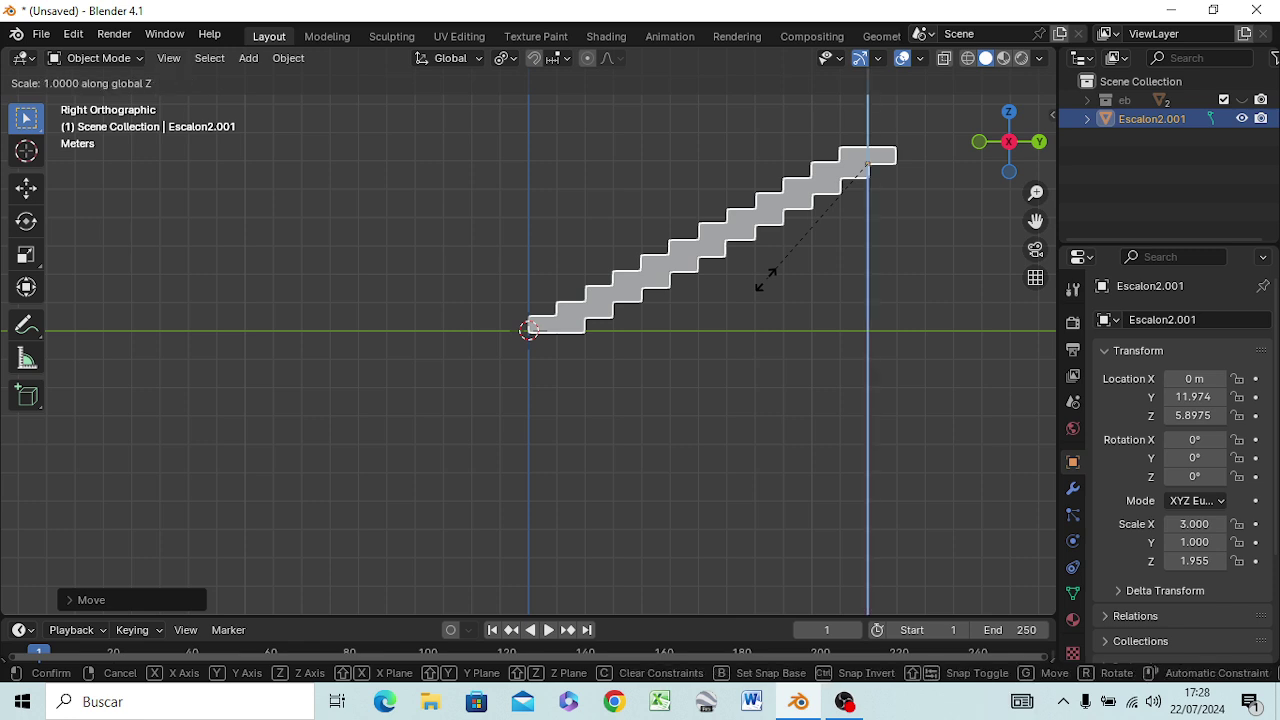
left_click(722, 311)
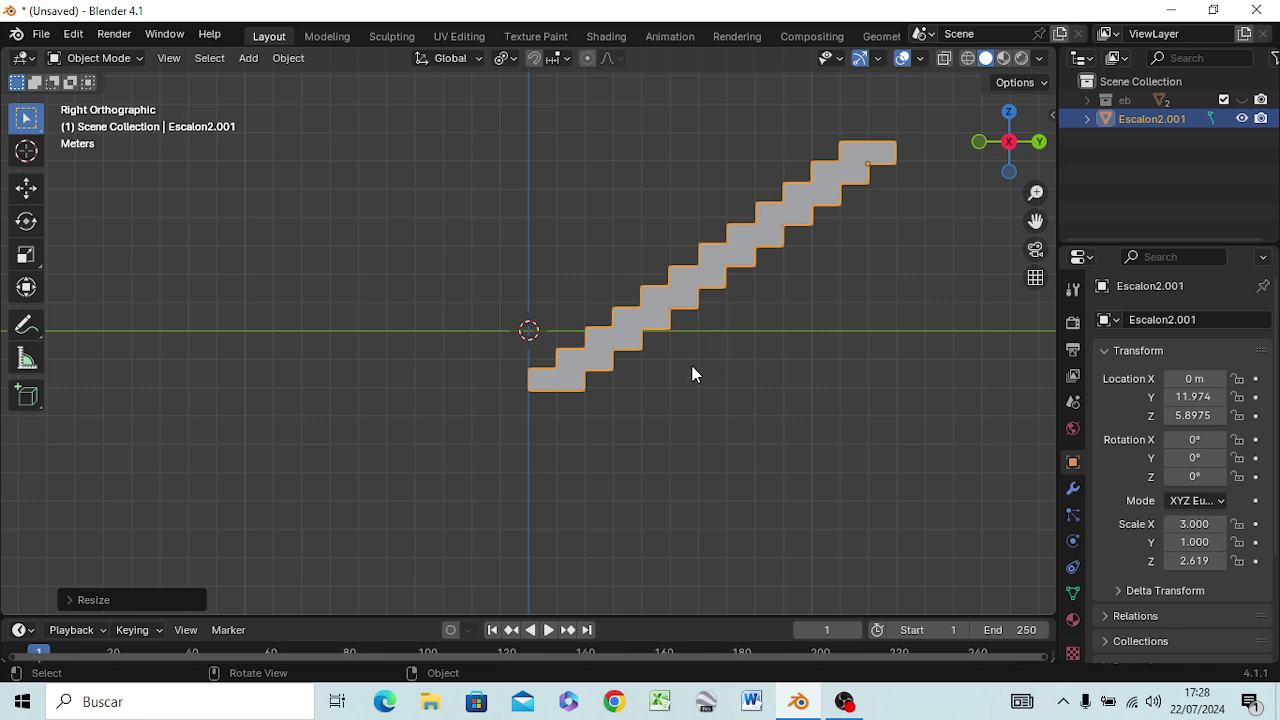
key("g")
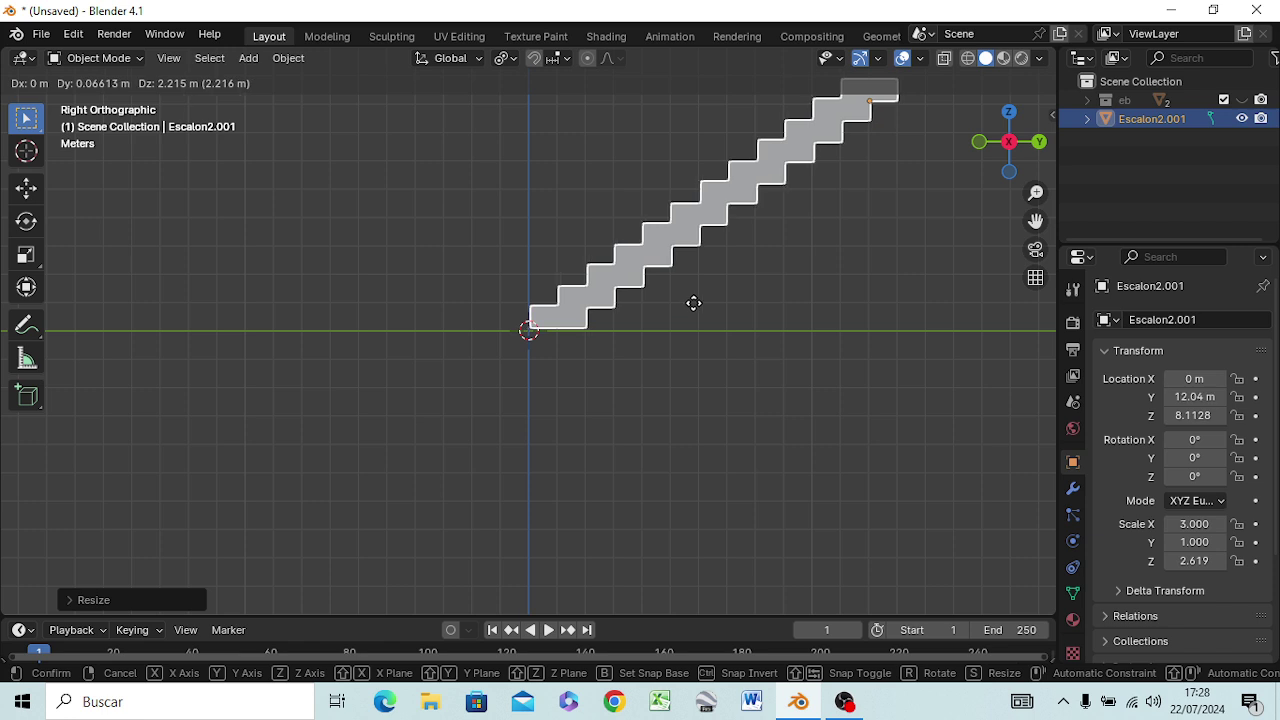
key("ctrl")
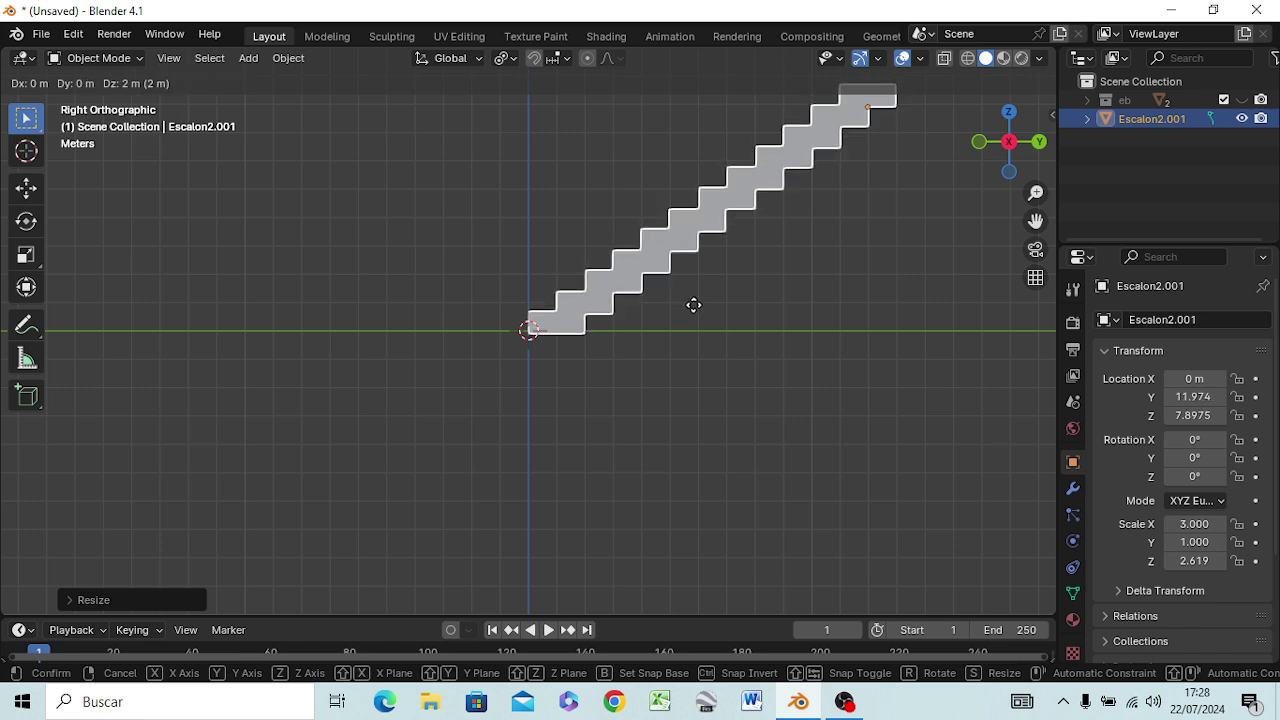
left_click(693, 304)
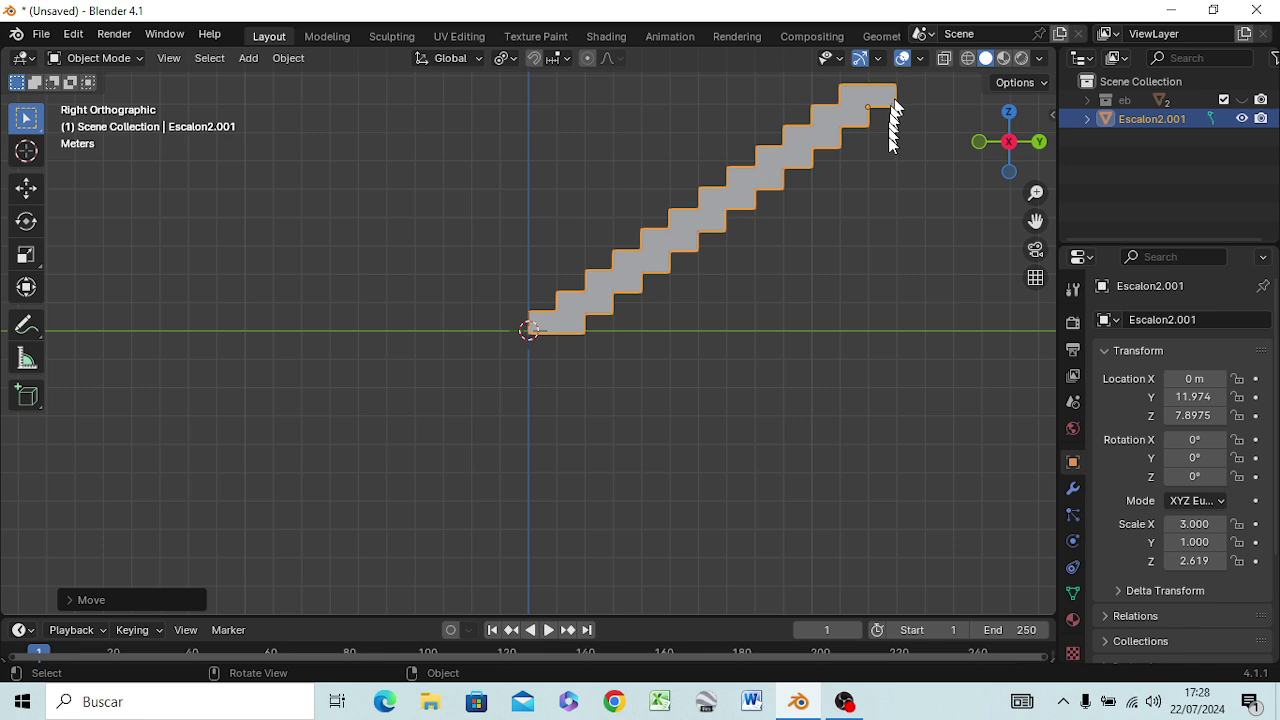
Reduce the Z scale to 2.392 and move the staircase down so its bottom step rests on the origin
key("s")
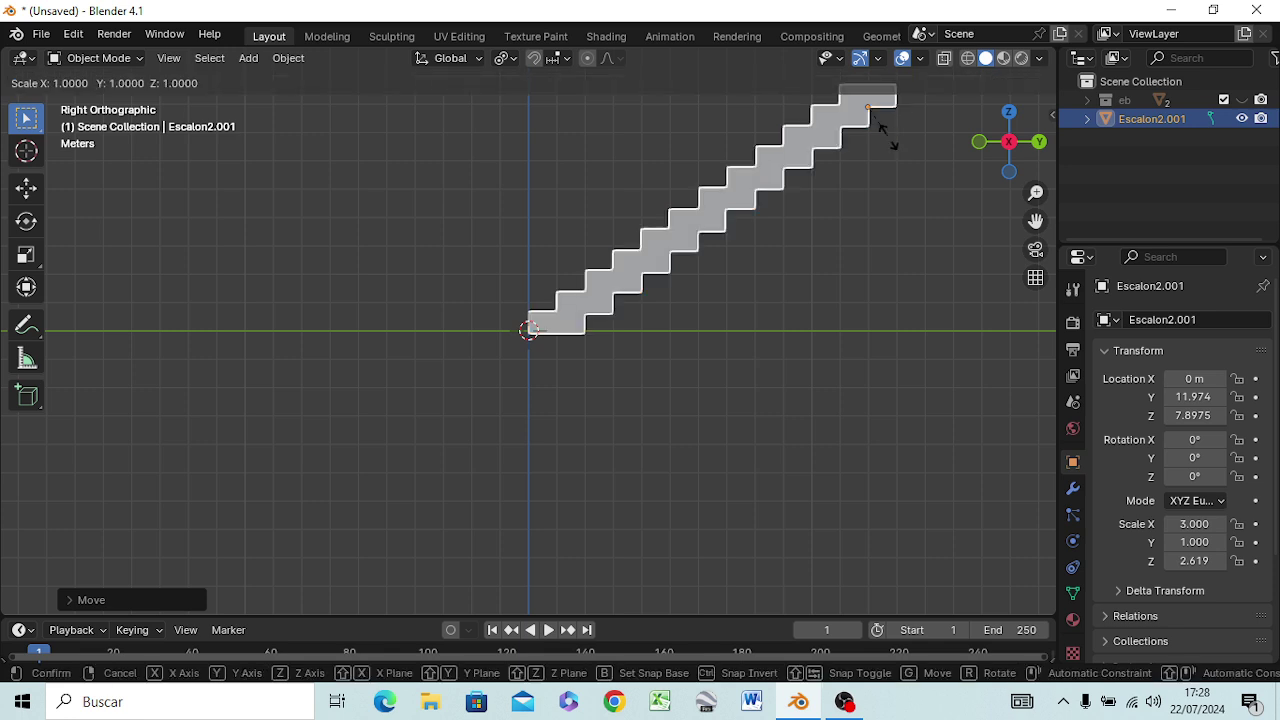
key("z")
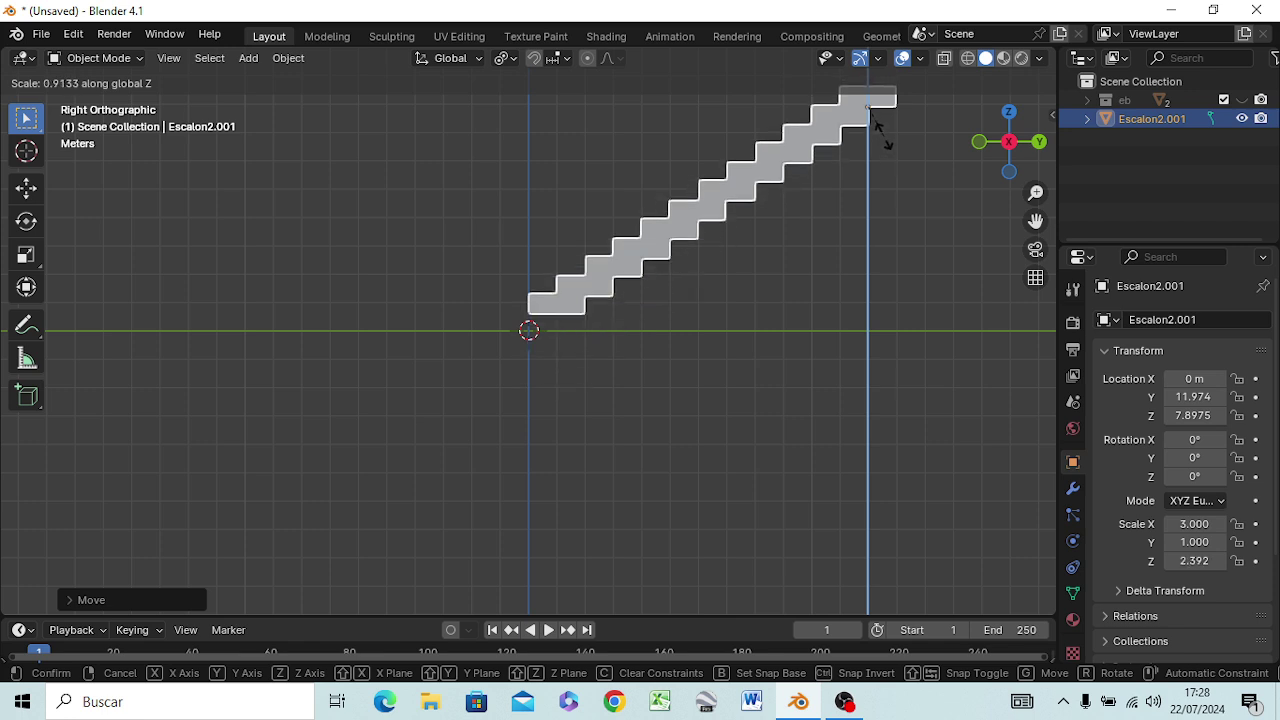
left_click(876, 120)
key("g")
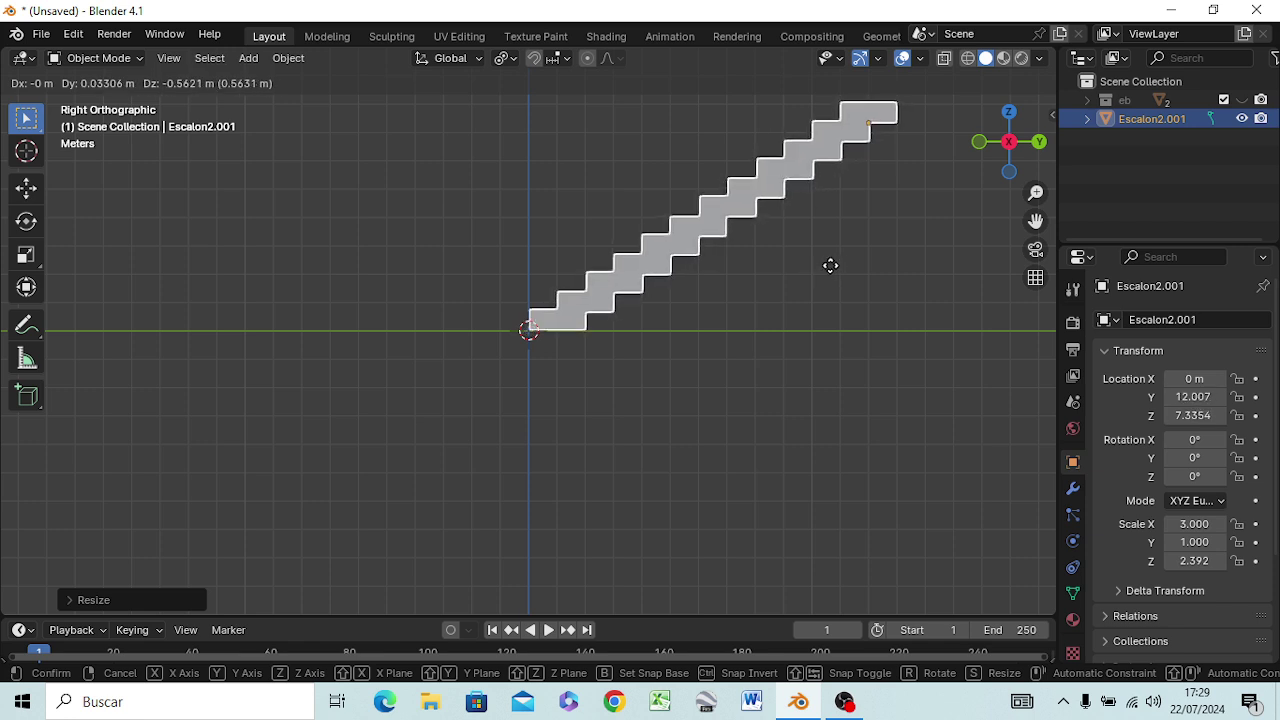
left_click(830, 265)
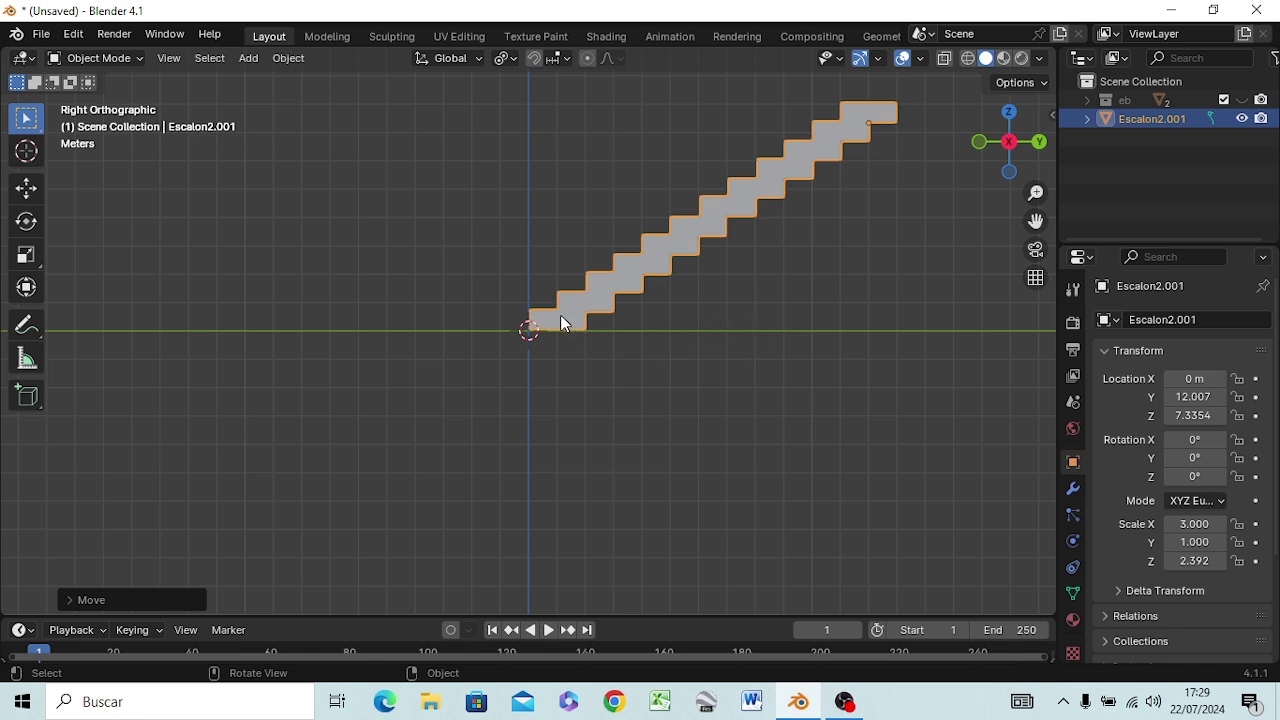
mouse_move(545, 395)
middle_mouse_down()
mouse_move(811, 542)
mouse_move(874, 374)
mouse_move(754, 480)
middle_mouse_up()
mouse_move(645, 458)
middle_mouse_down()
mouse_move(660, 385)
mouse_move(650, 413)
mouse_move(593, 422)
mouse_move(651, 420)
mouse_move(688, 398)
mouse_move(646, 406)
middle_mouse_up()
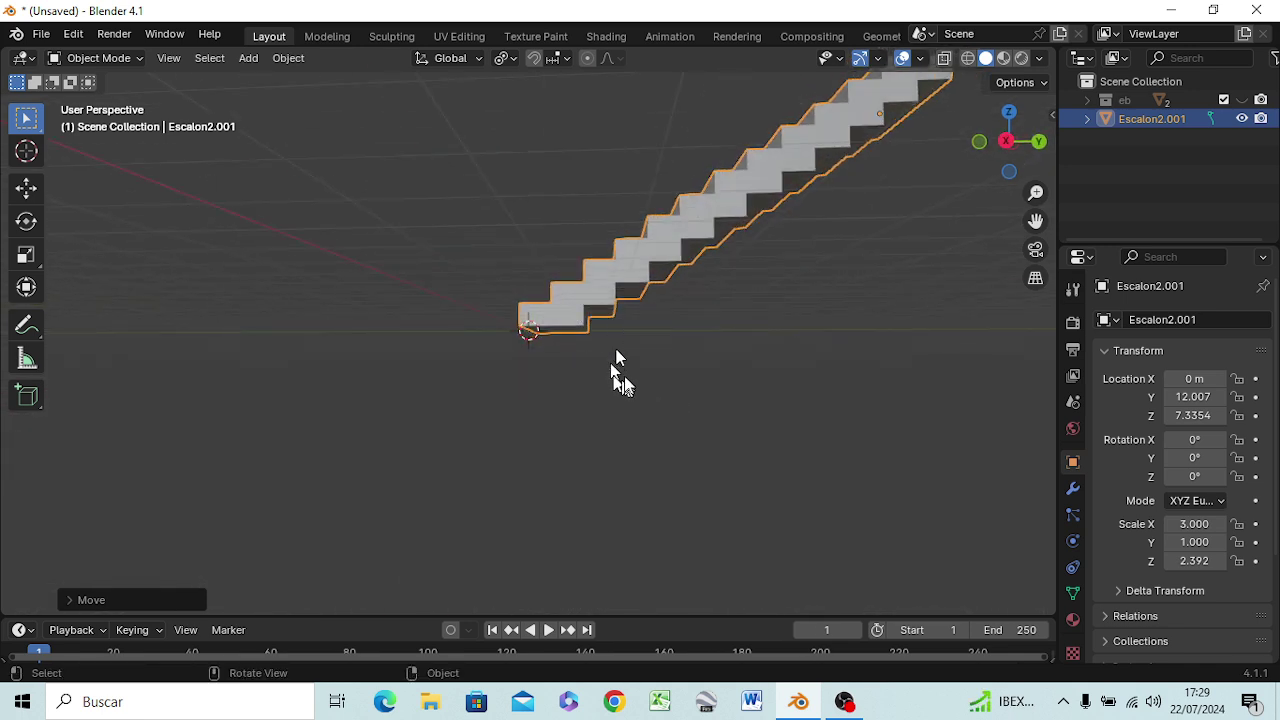
Enter Edit Mode on Escalon2.001 in Right Ortho view, deselect all, and zoom in
key("KP_3")
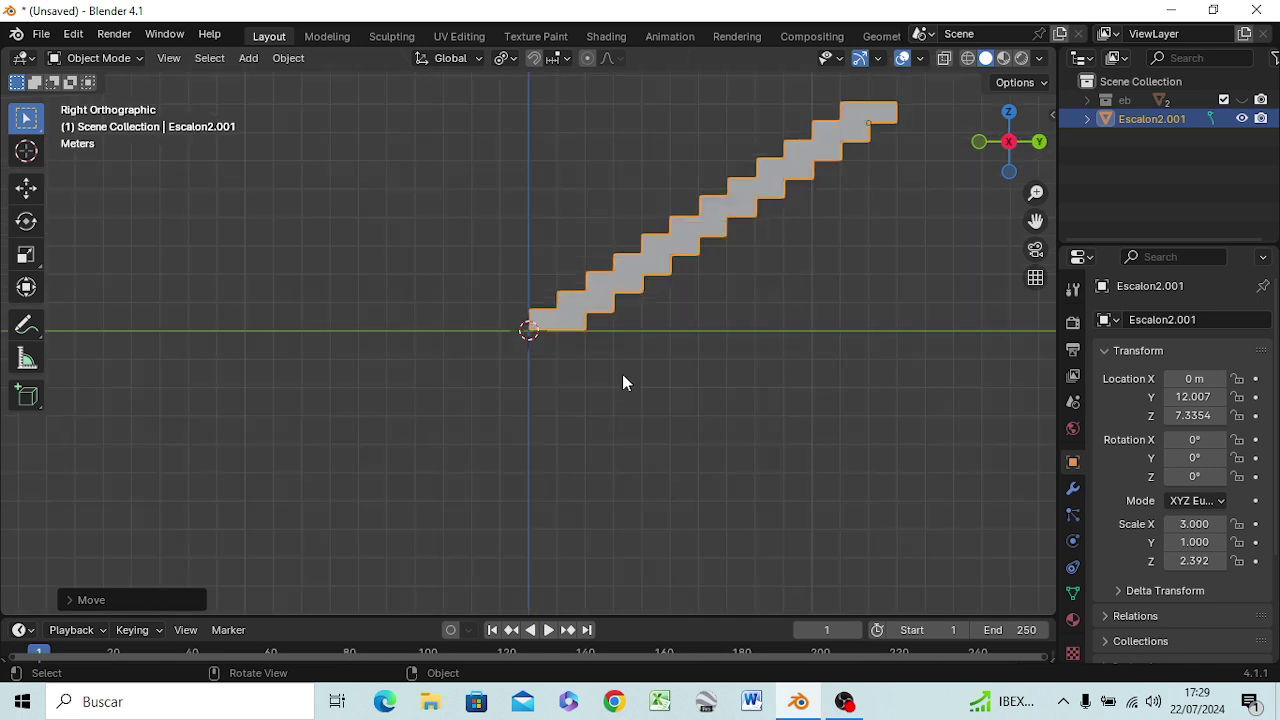
key("Tab")
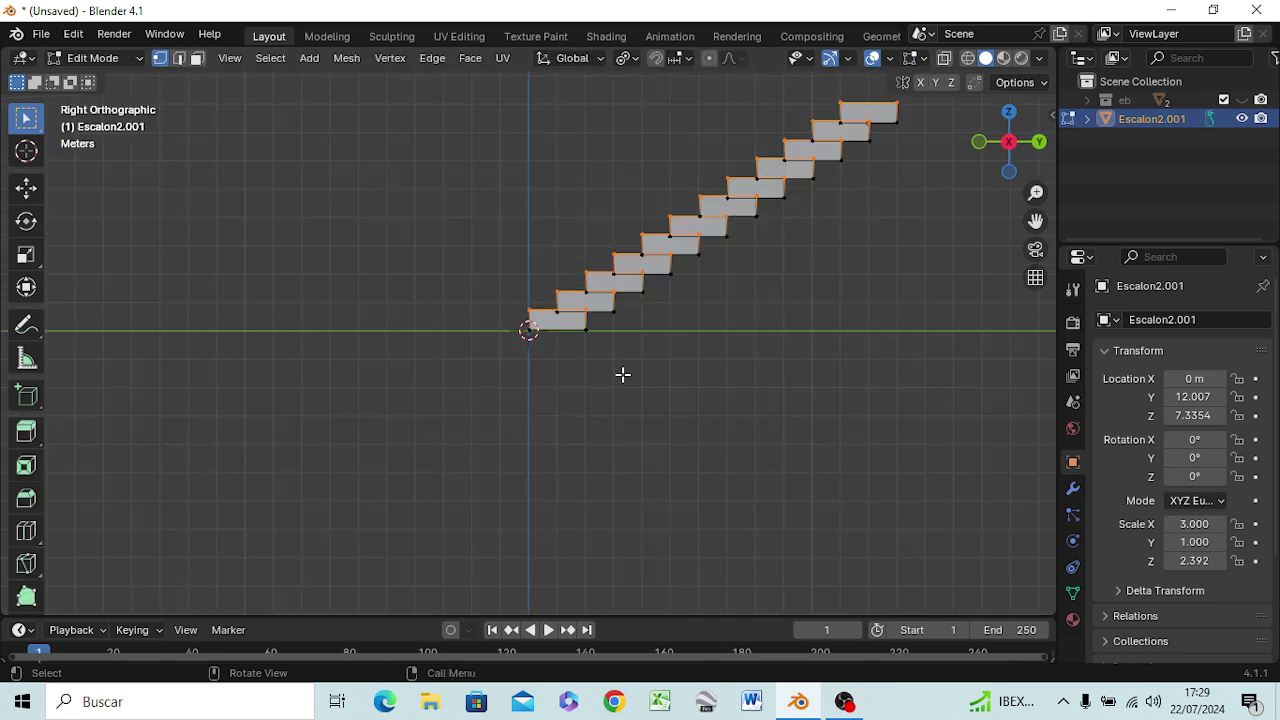
key("alt+a")
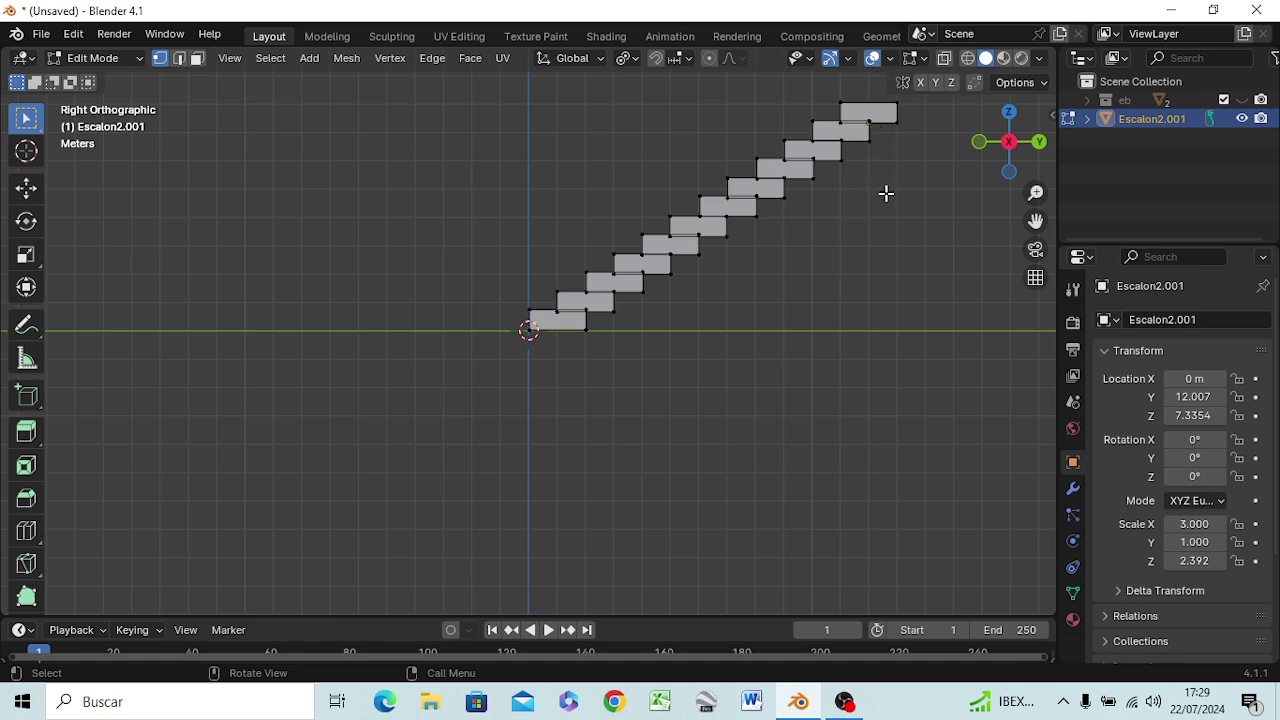
mouse_move(886, 194)
middle_mouse_down()
mouse_move(781, 232)
mouse_move(694, 217)
mouse_move(700, 271)
mouse_move(786, 234)
mouse_move(820, 196)
mouse_move(834, 234)
mouse_move(838, 220)
middle_mouse_up()
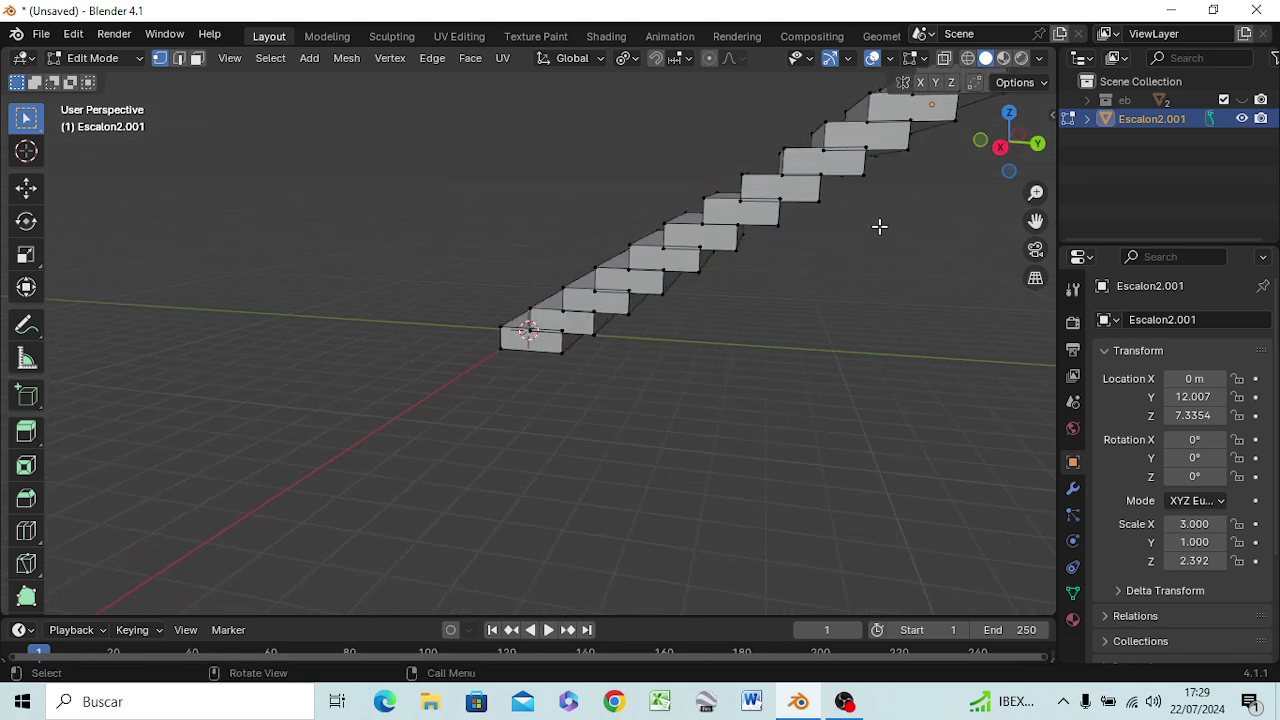
key("KP_3")
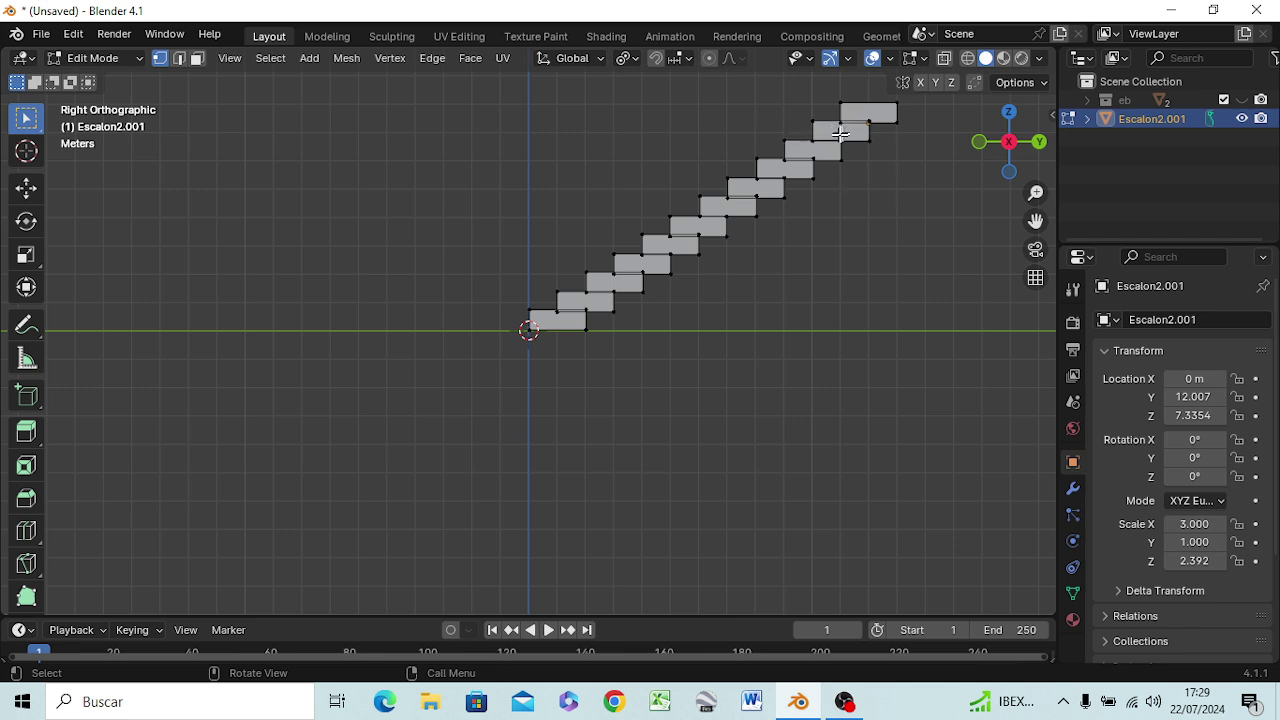
scroll(801, 211, "up", 3)
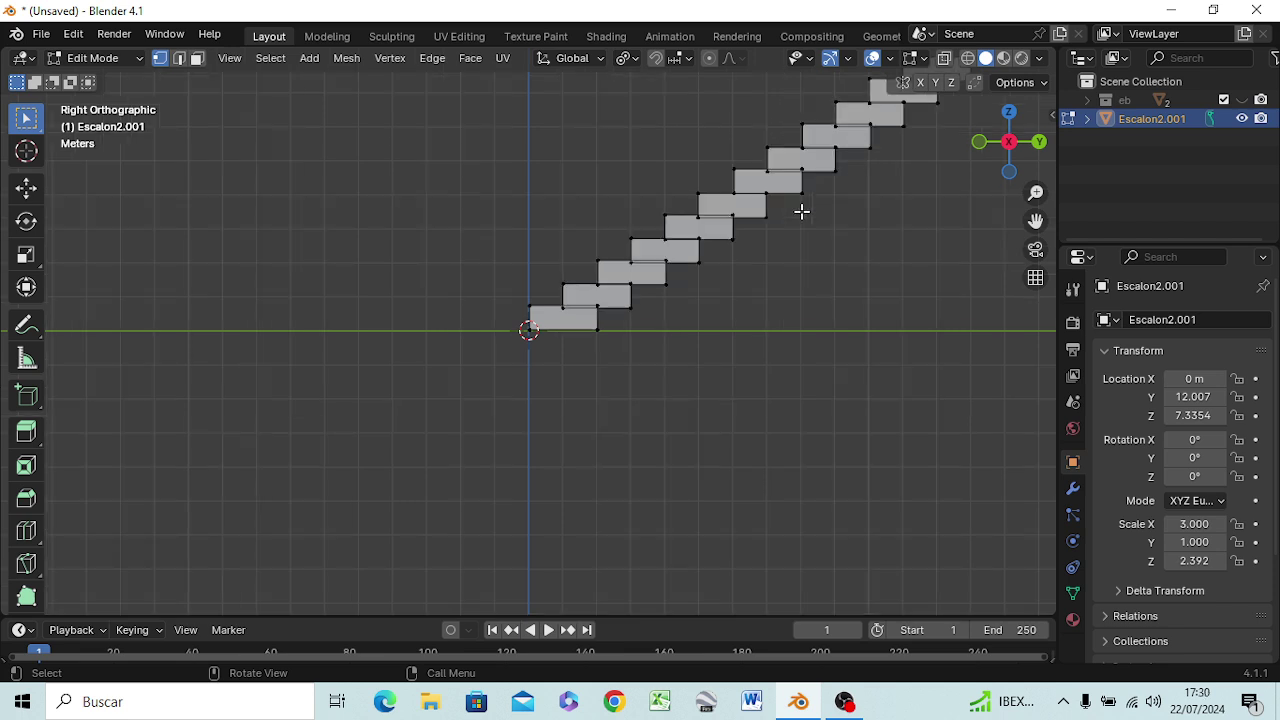
scroll(801, 211, "up", 1)
scroll(801, 211, "up", 1)
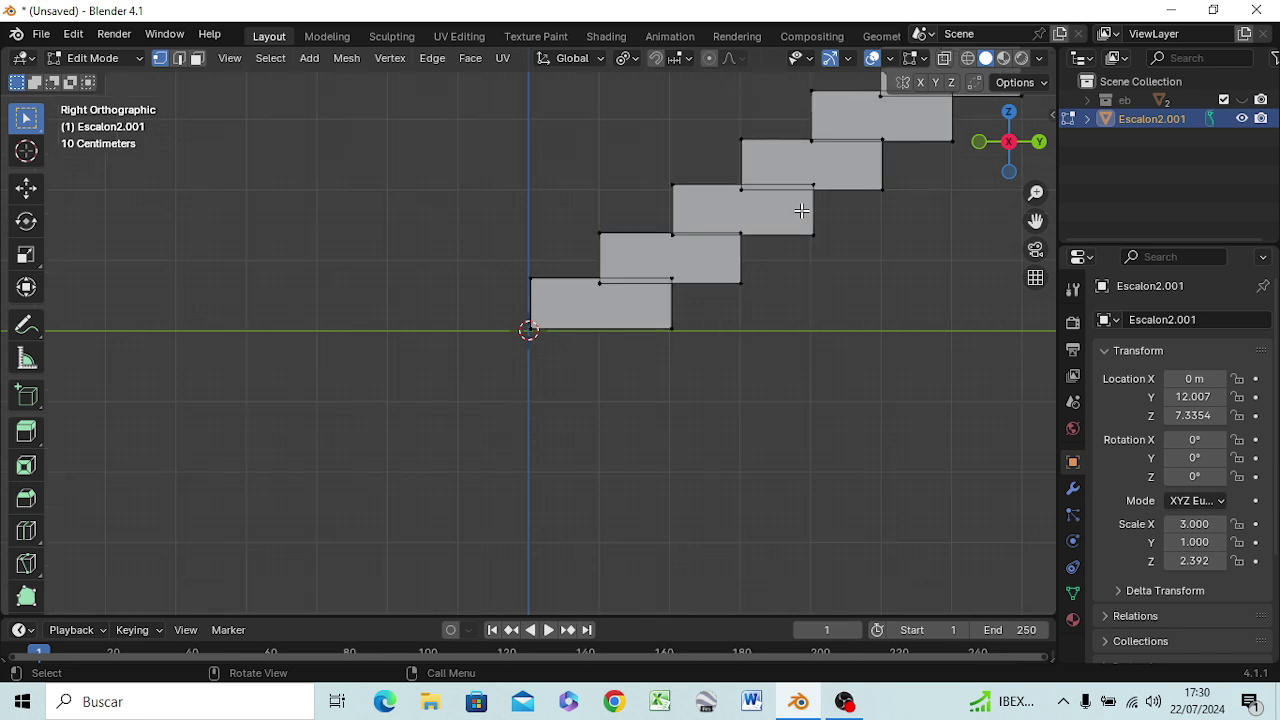
scroll(801, 211, "up", 1)
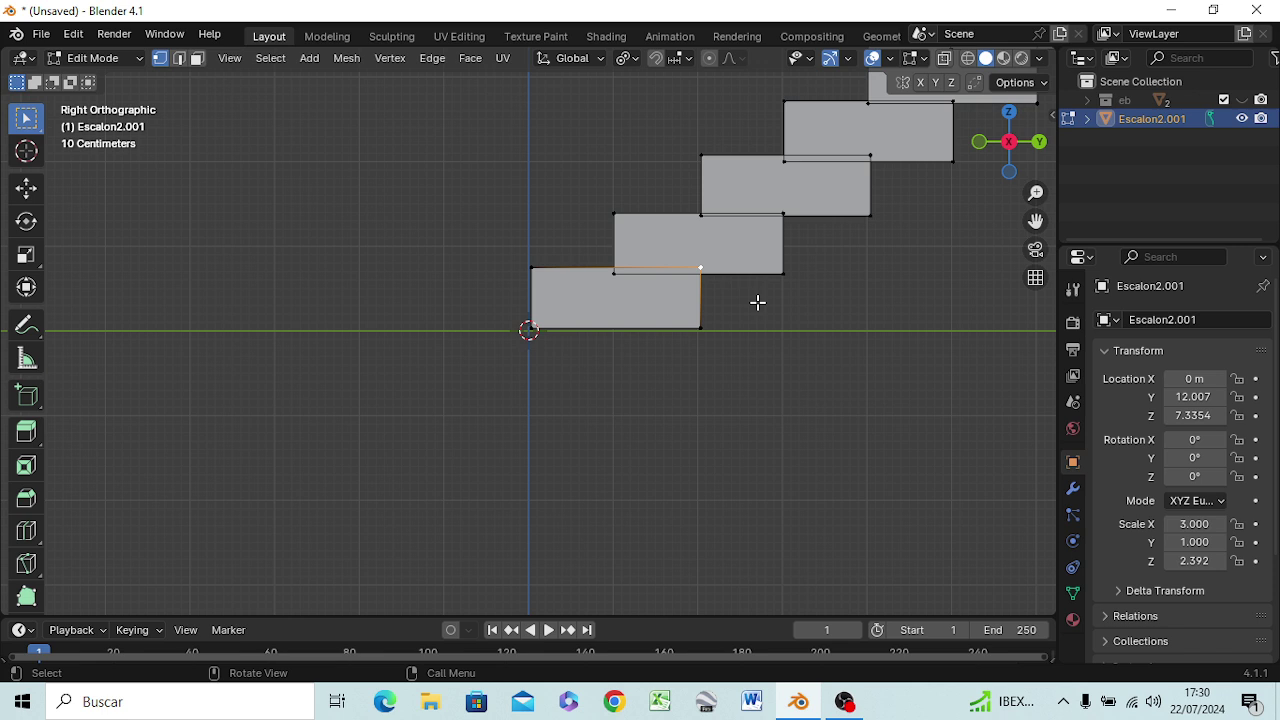
Switch to wireframe shading and delete the lowest step block's selected vertices
key("z")
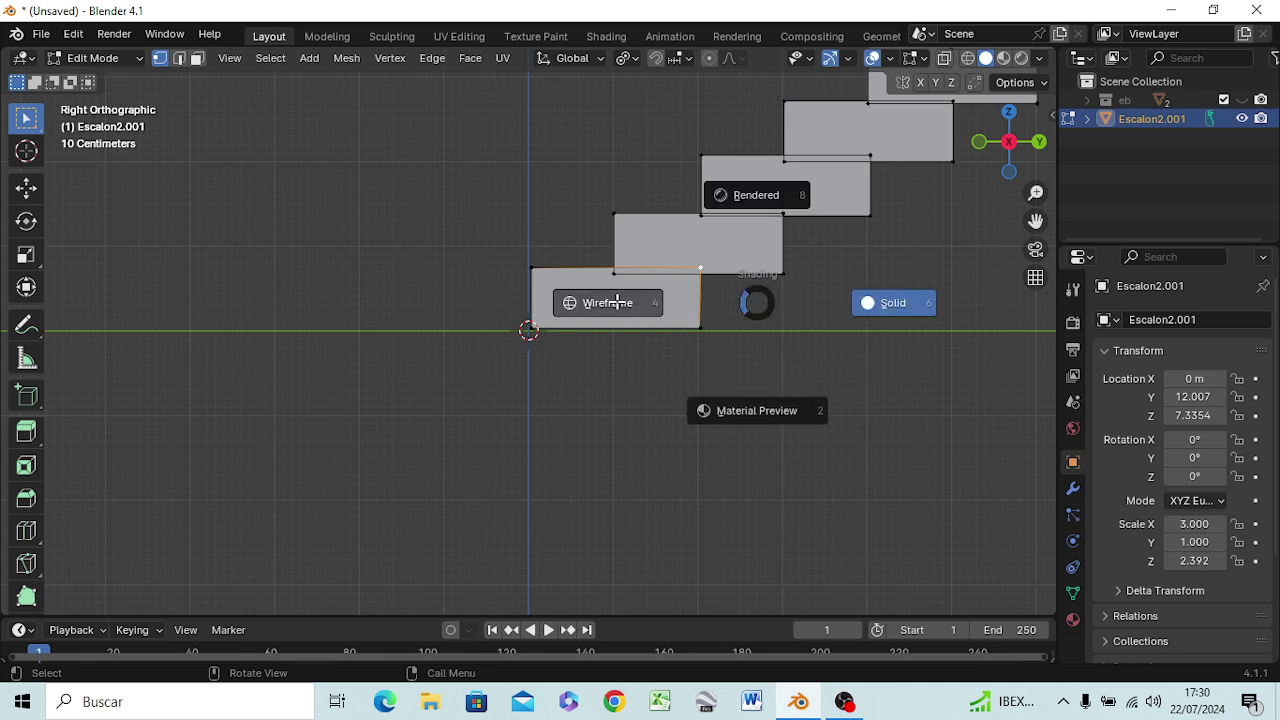
left_click(617, 302)
left_click(728, 305)
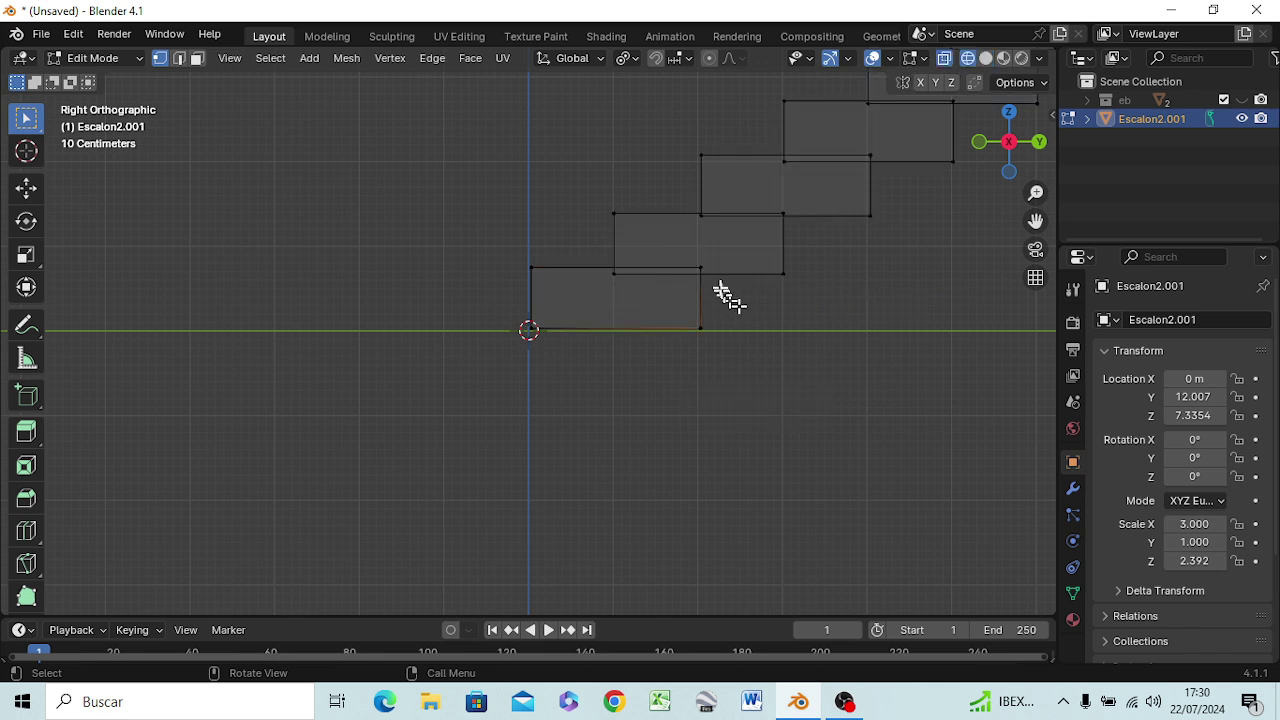
left_click(716, 282)
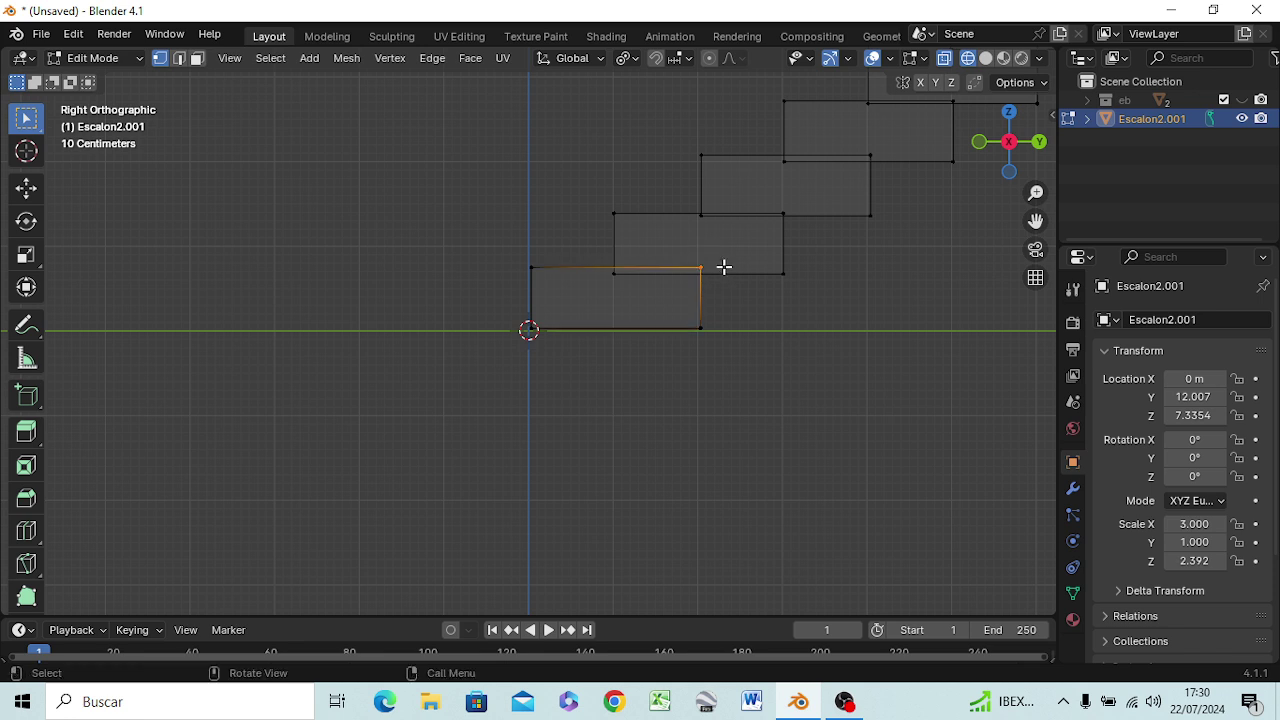
key("x")
key("x")
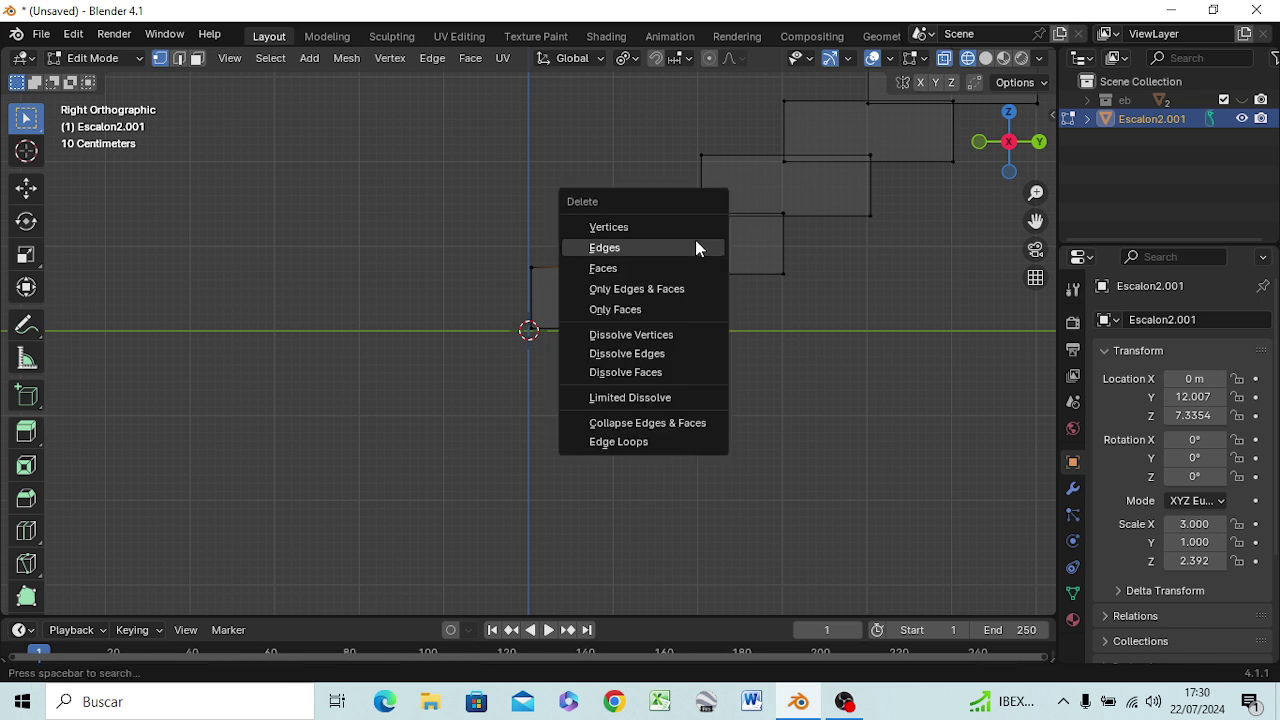
left_click(695, 229)
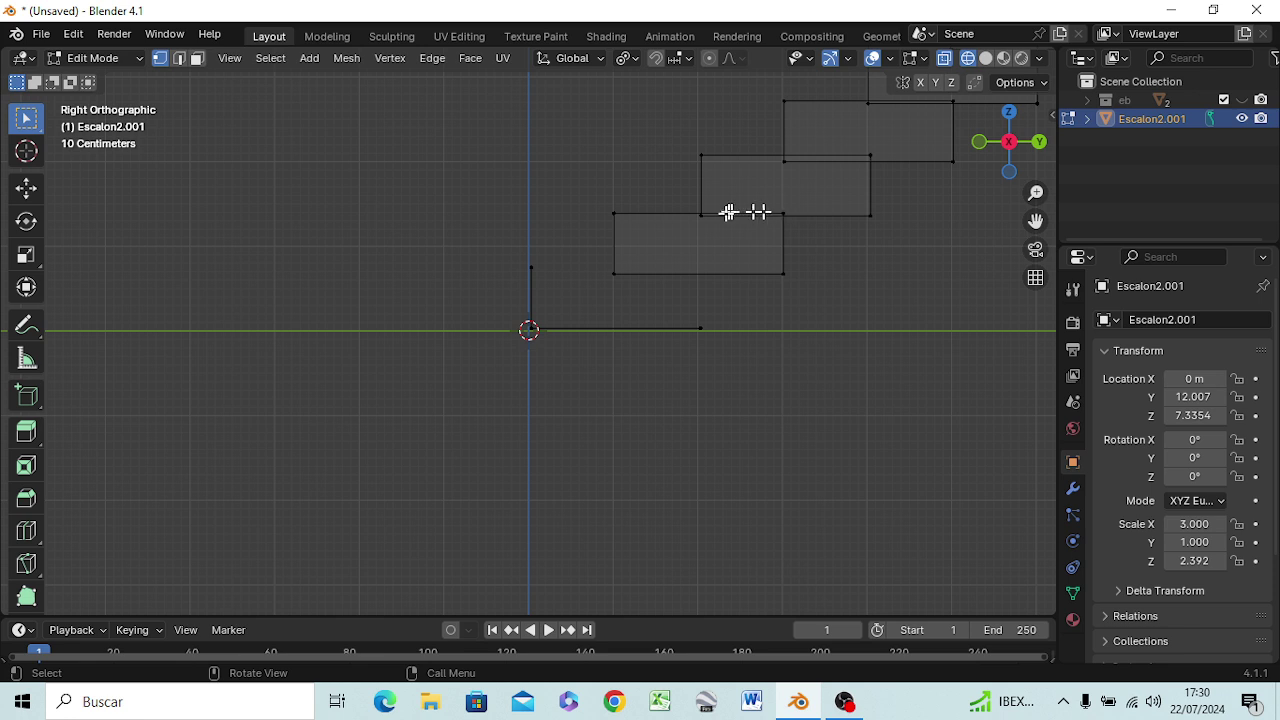
Box-select the next step blocks' vertices and delete them
left_click_drag(769, 203, 801, 281)
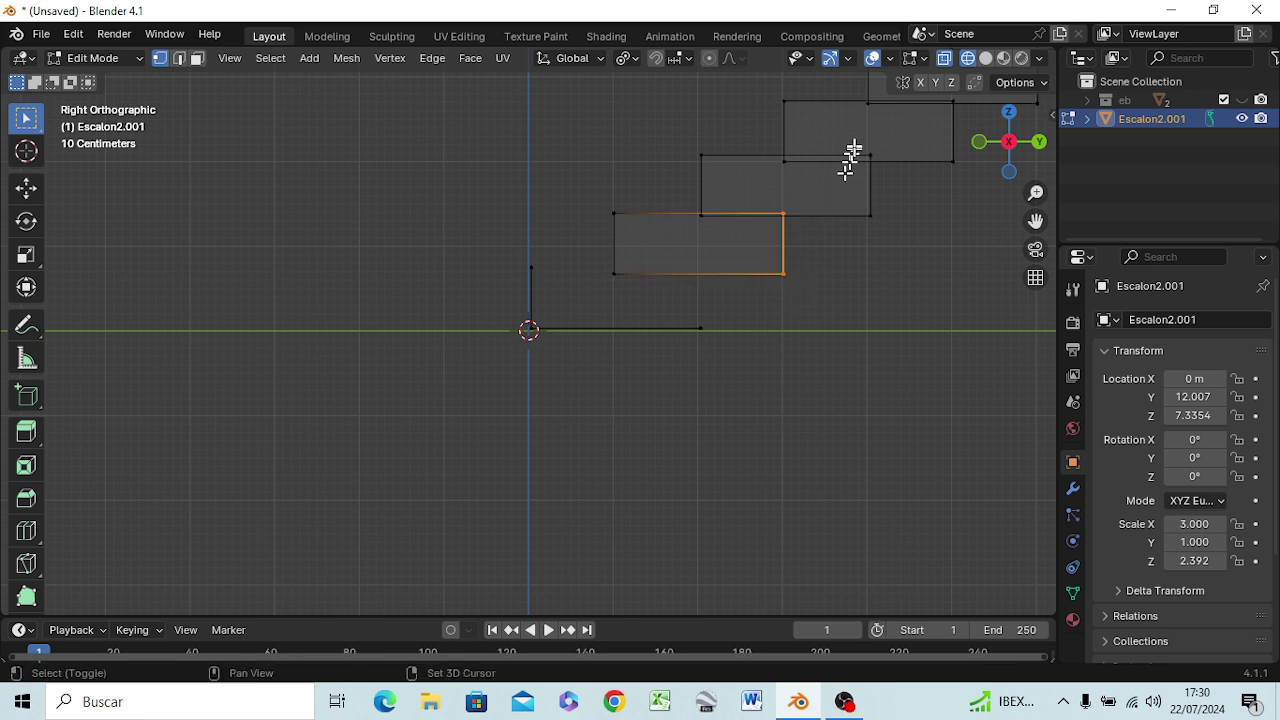
left_click_drag(853, 147, 896, 233)
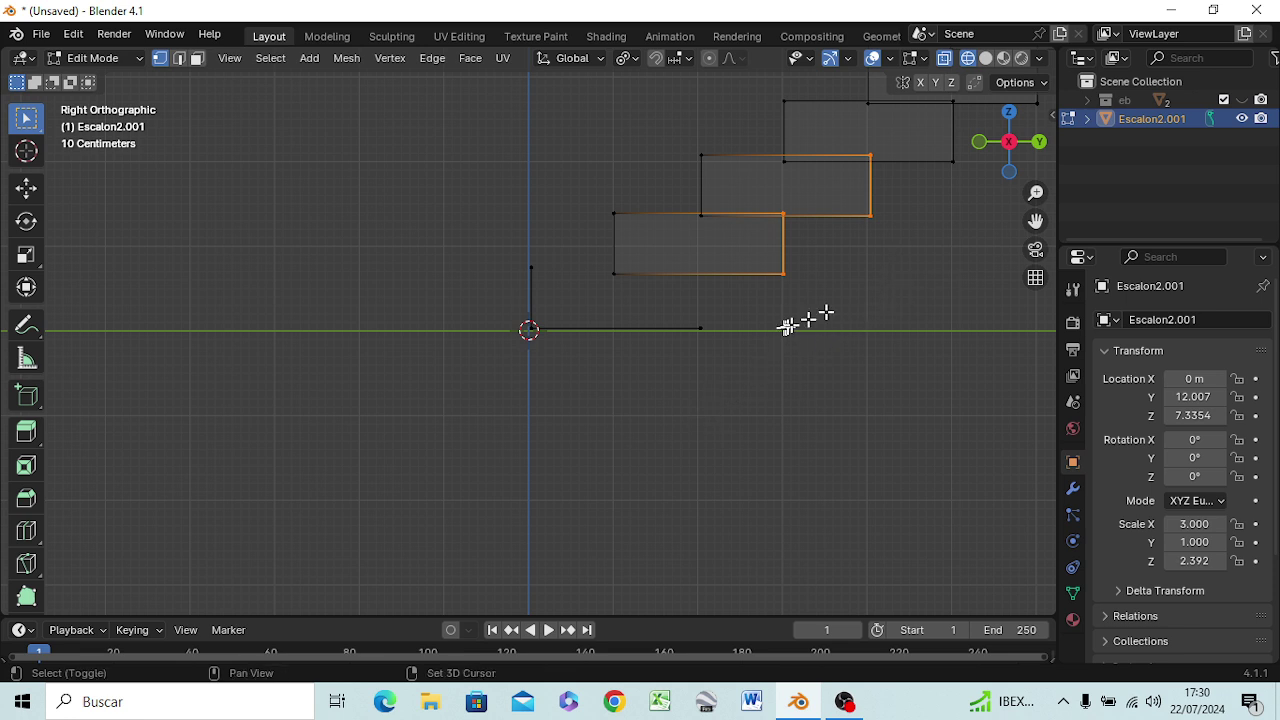
left_click_drag(862, 268, 788, 318, "shift")
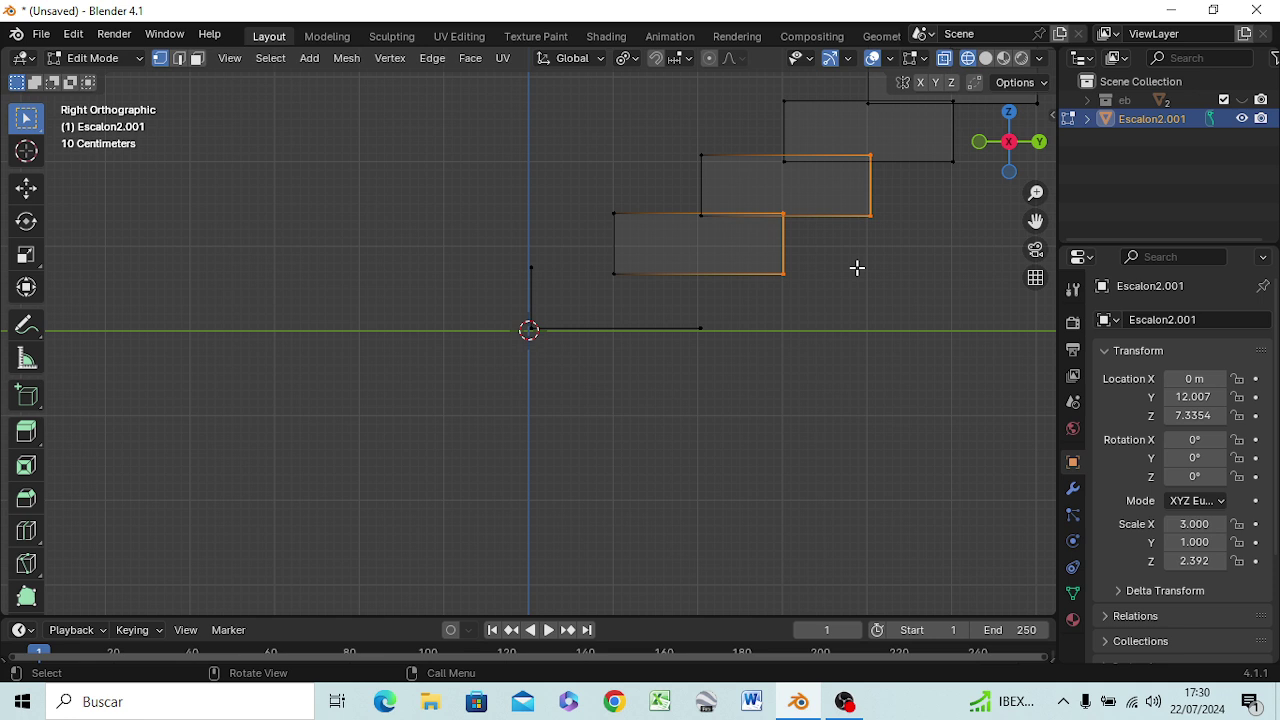
key("x")
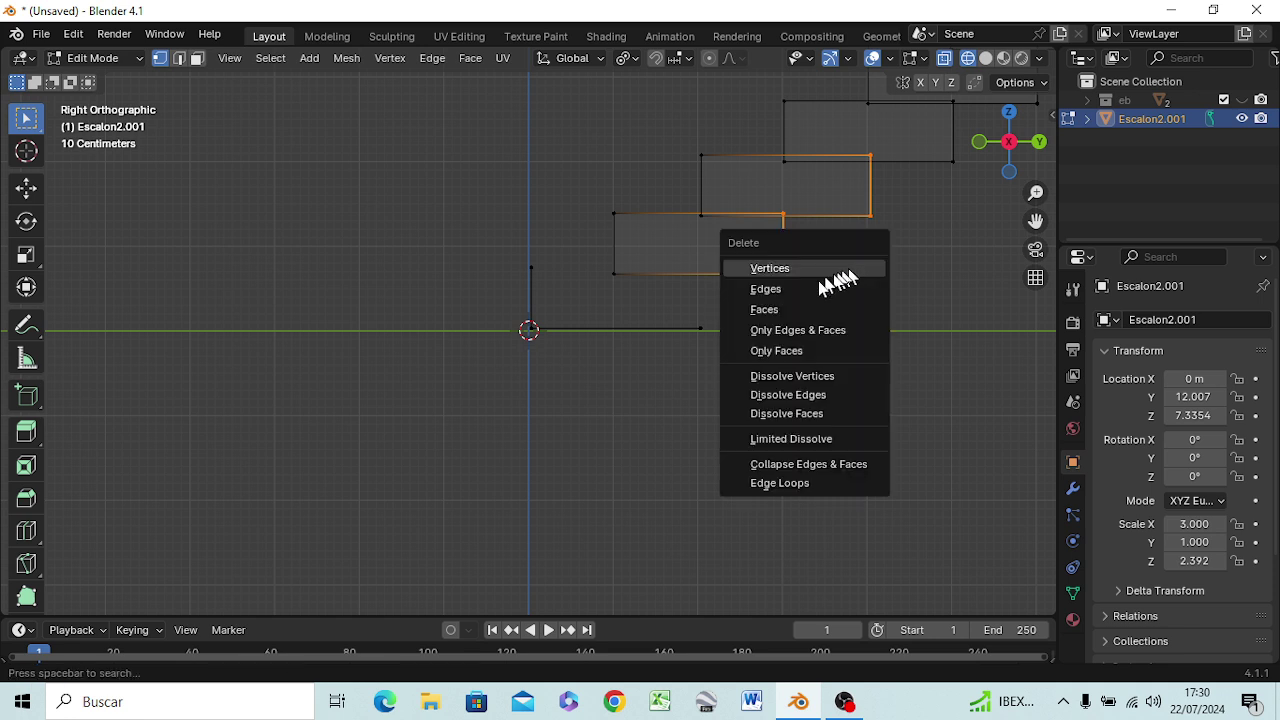
left_click(767, 268)
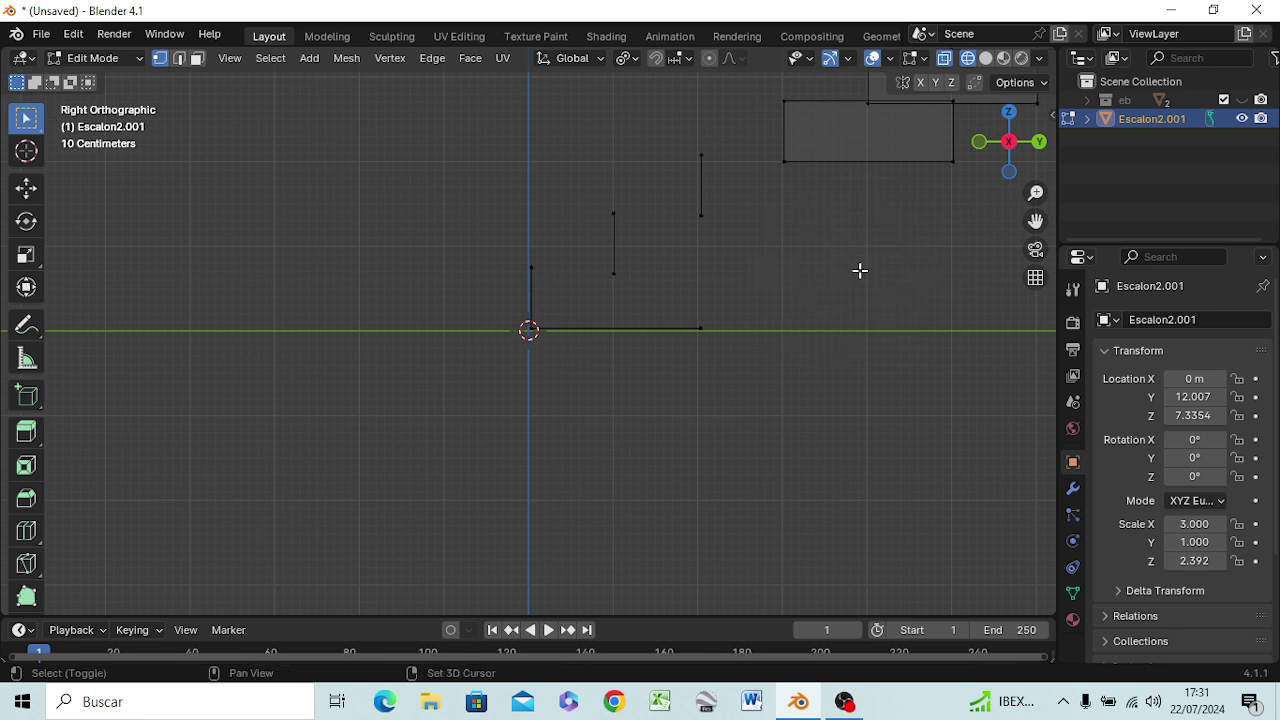
Box-select the right-hand vertices of the four lowest step blocks
mouse_move(860, 270)
middle_mouse_down("shift")
mouse_move(647, 407)
mouse_move(406, 497)
middle_mouse_up("shift")
left_click_drag(486, 314, 514, 422)
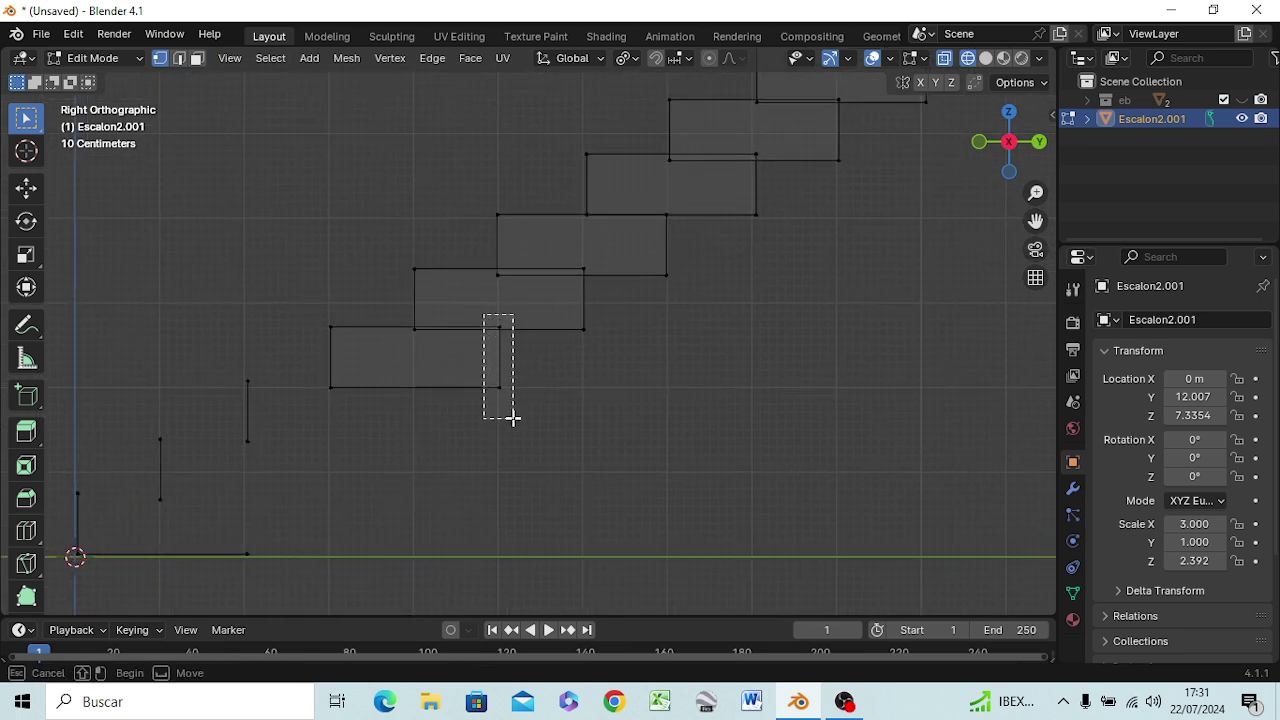
left_click_drag(573, 268, 598, 338, "shift")
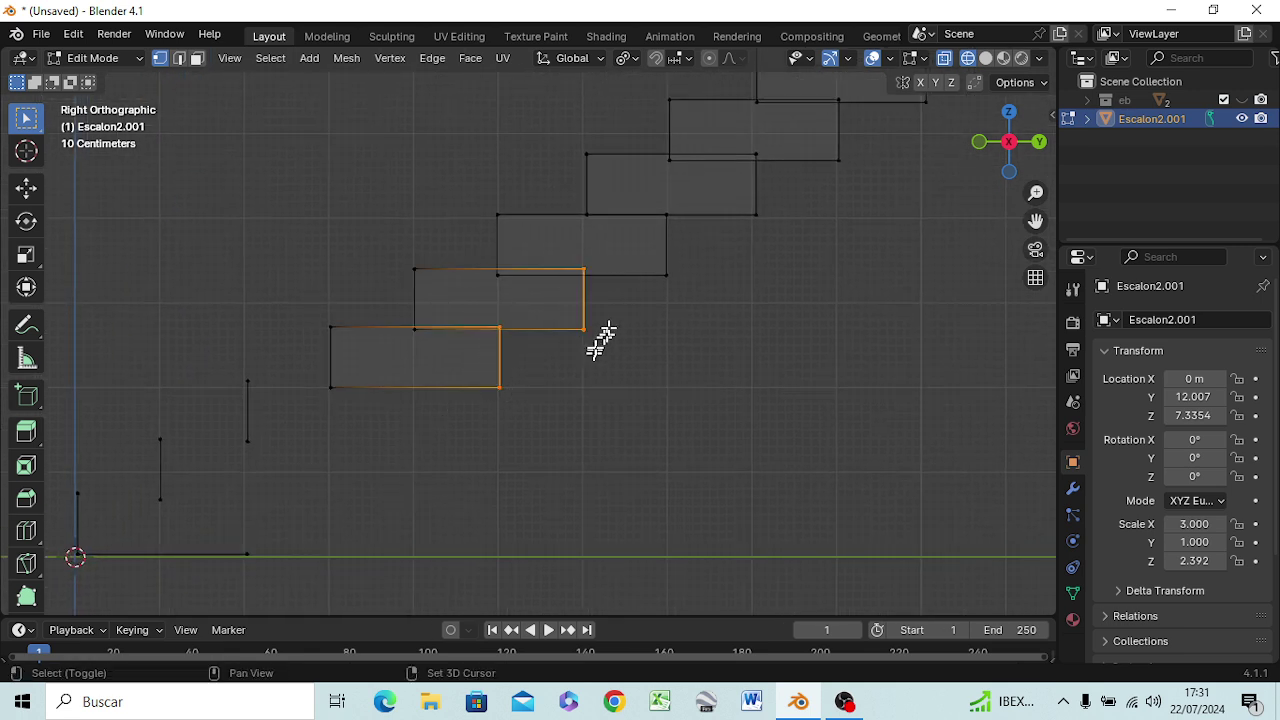
left_click_drag(656, 210, 678, 290)
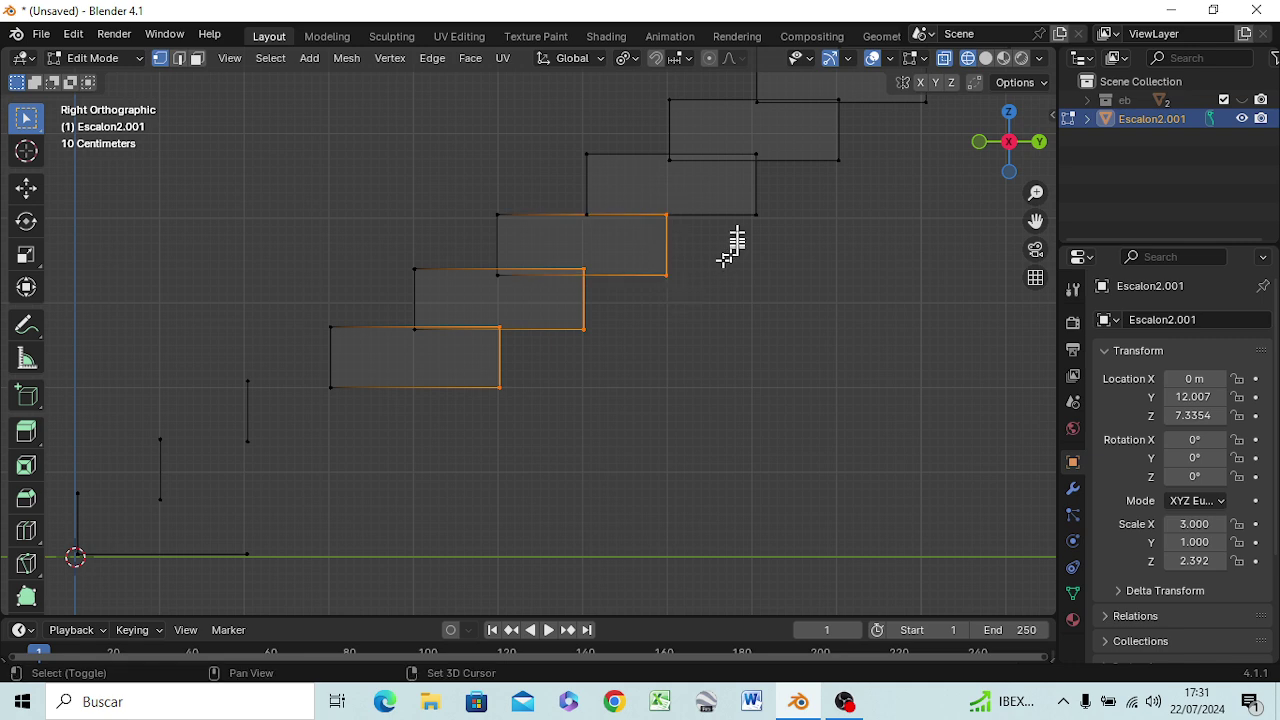
left_click_drag(748, 148, 776, 256, "shift")
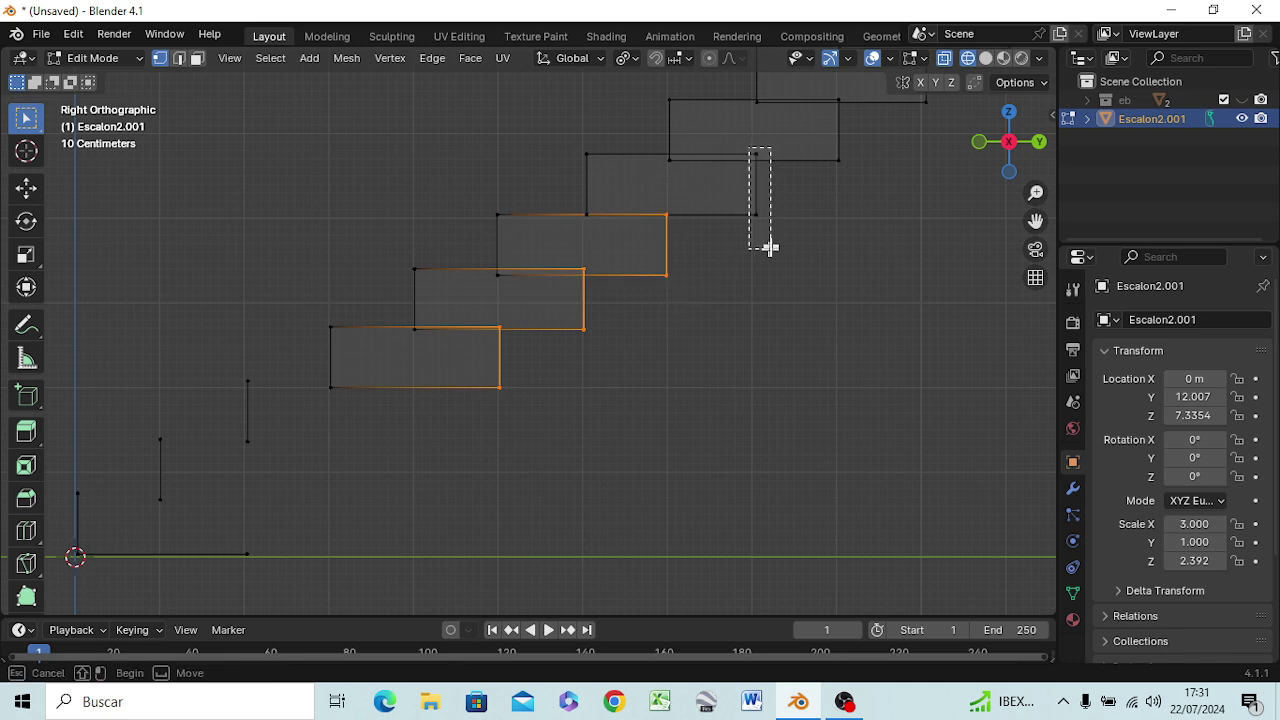
mouse_move(841, 268)
middle_mouse_down()
mouse_move(823, 320)
mouse_move(560, 505)
middle_mouse_up()
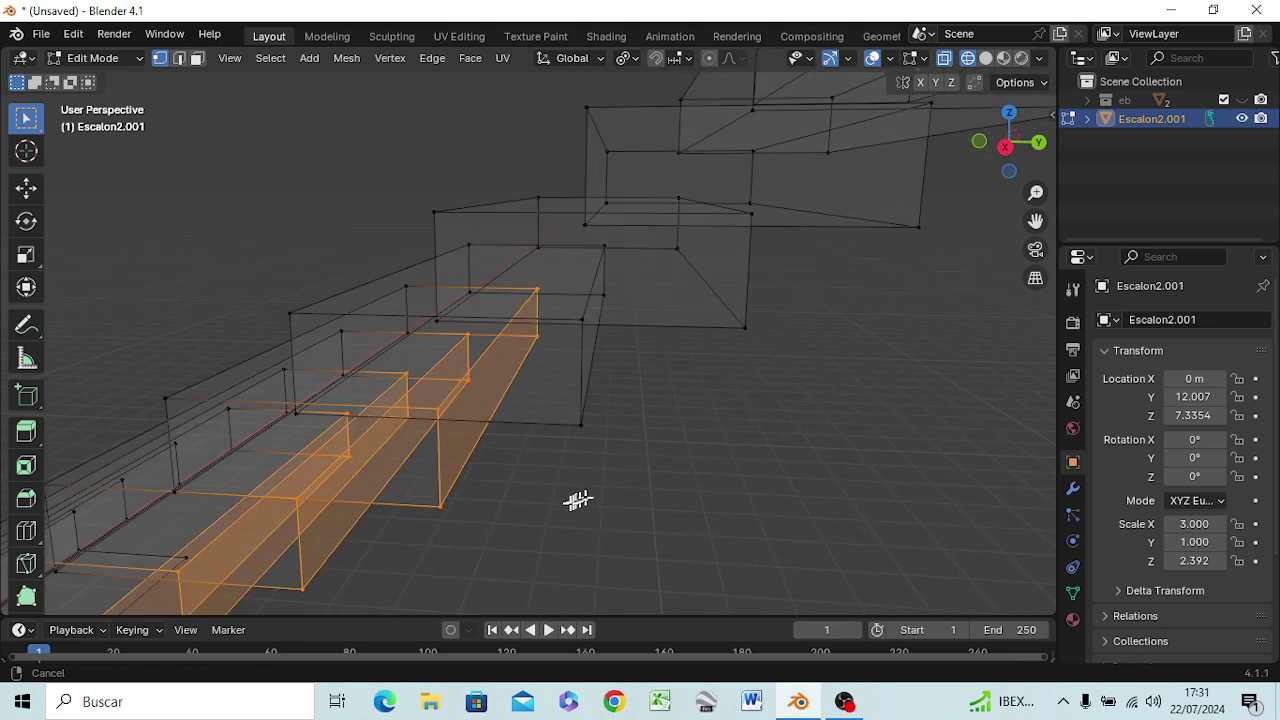
key("KP_3")
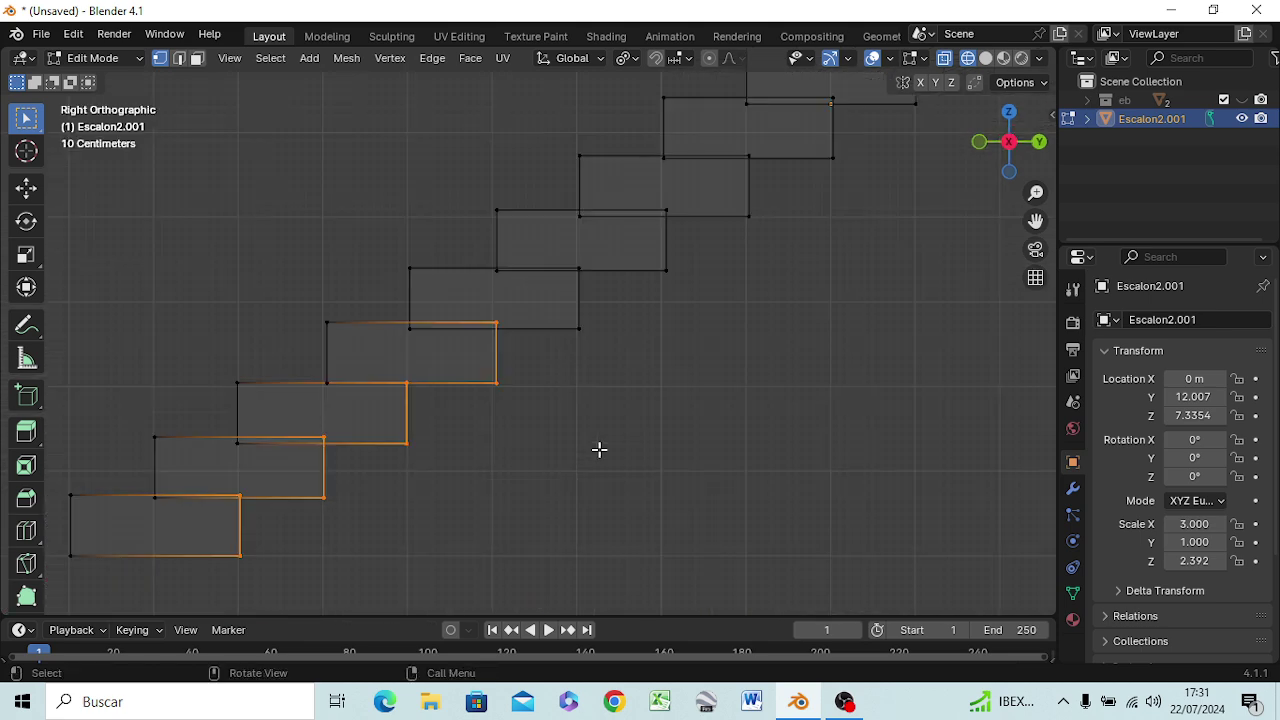
Add the higher blocks' right-hand vertices and delete all selected vertices
left_click(577, 269, "shift")
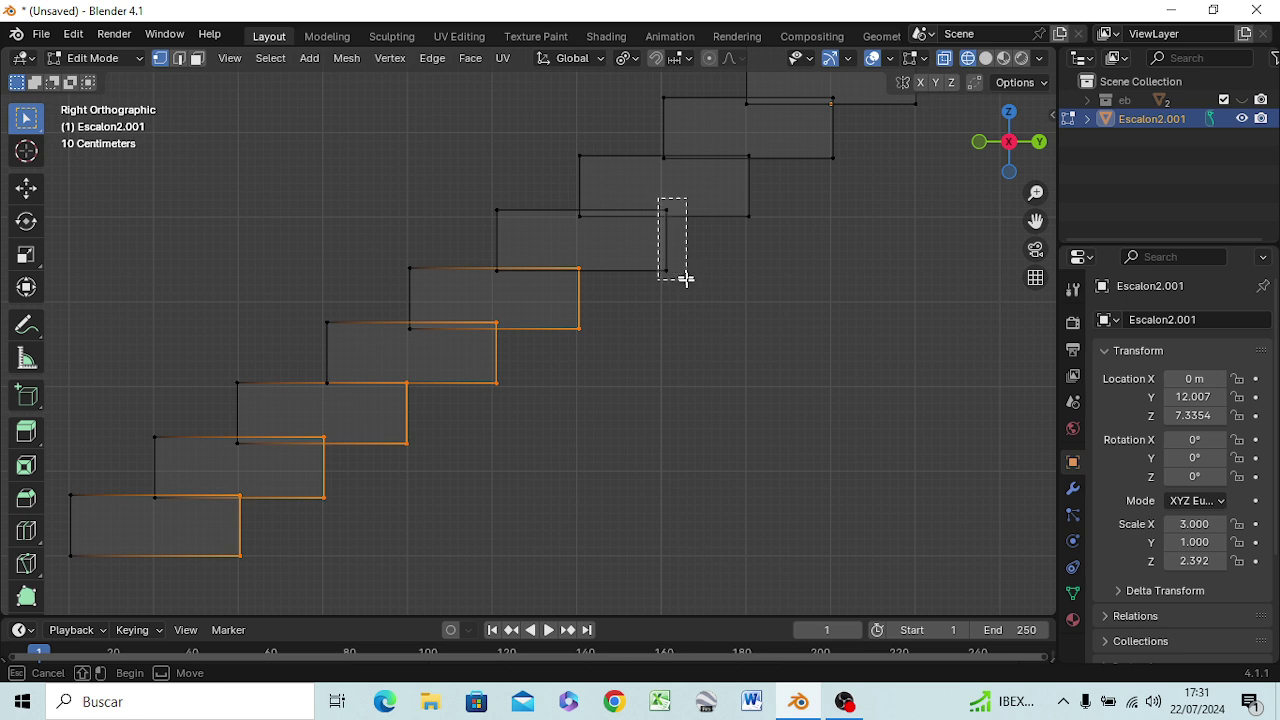
left_click(670, 272, "shift")
left_click(752, 216, "shift")
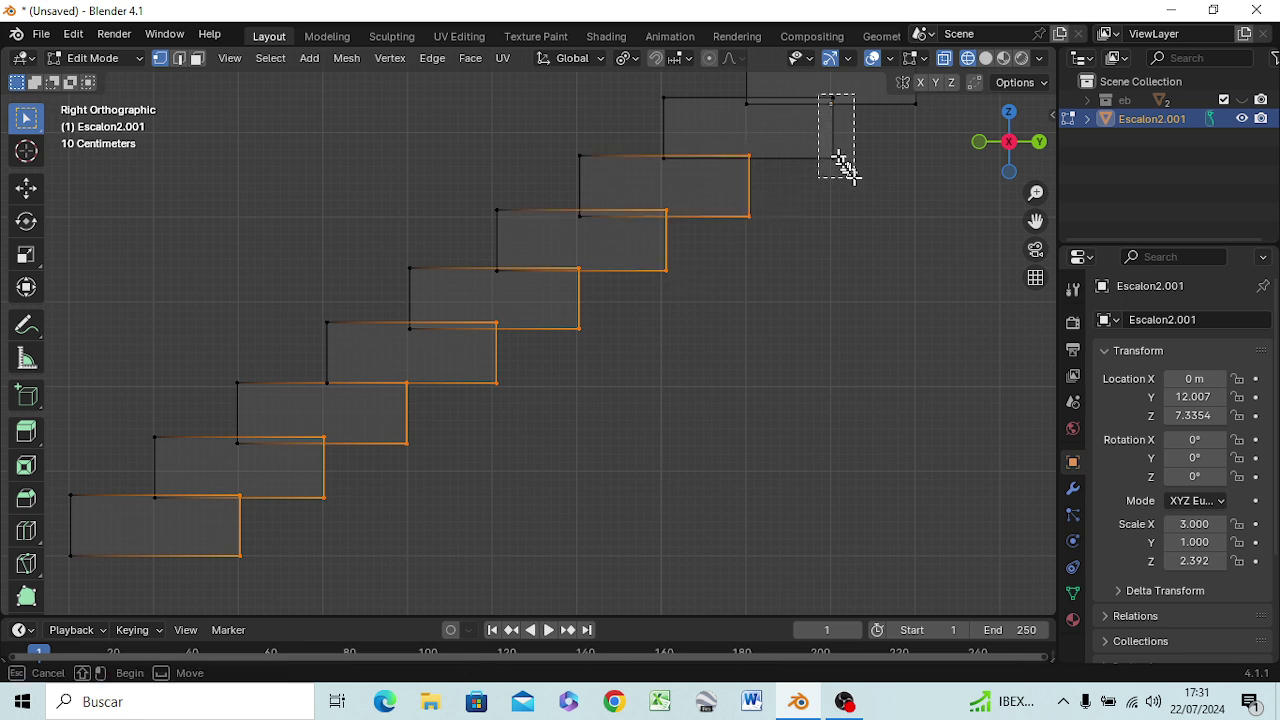
left_click(835, 160, "shift")
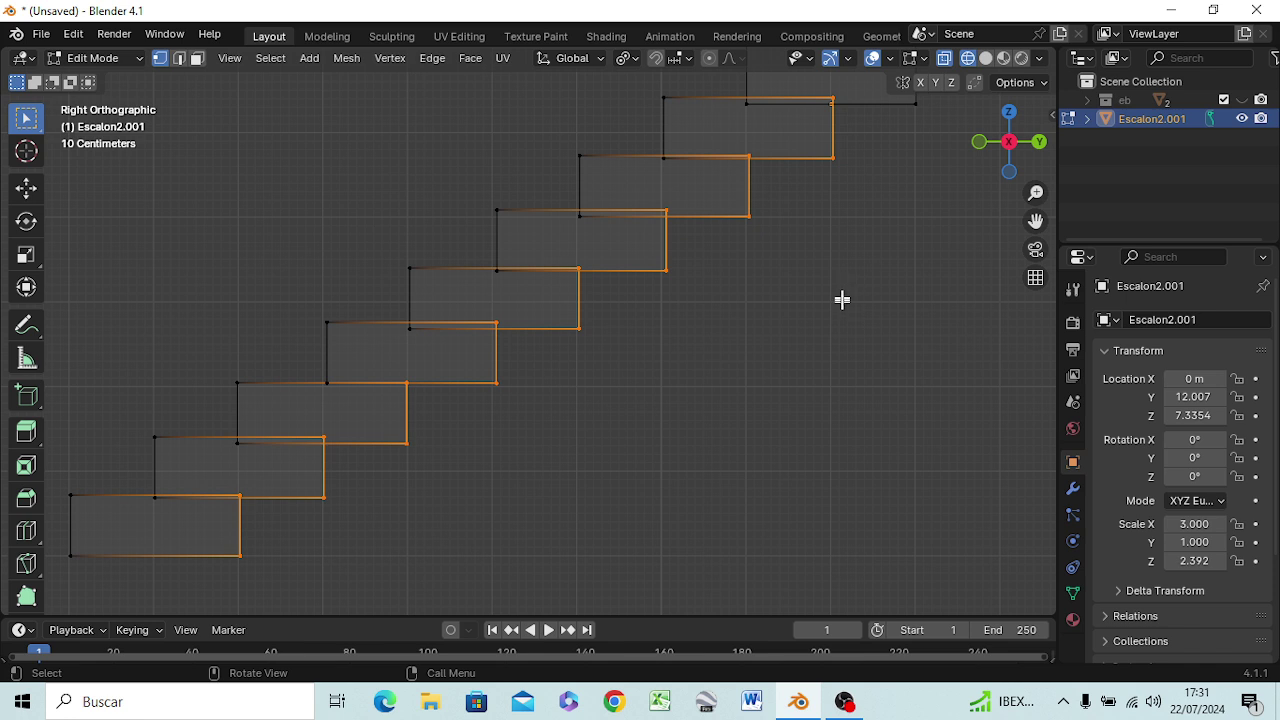
middle_click_drag(851, 237, 767, 373, "shift")
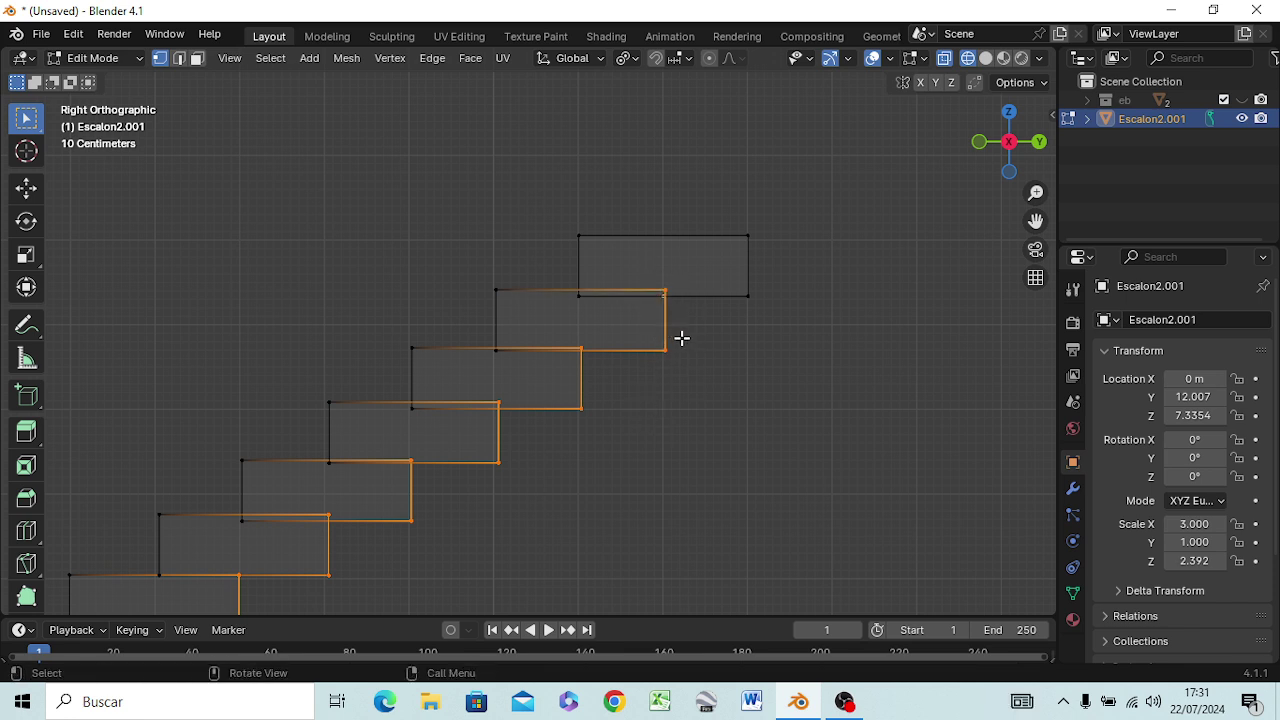
key("x")
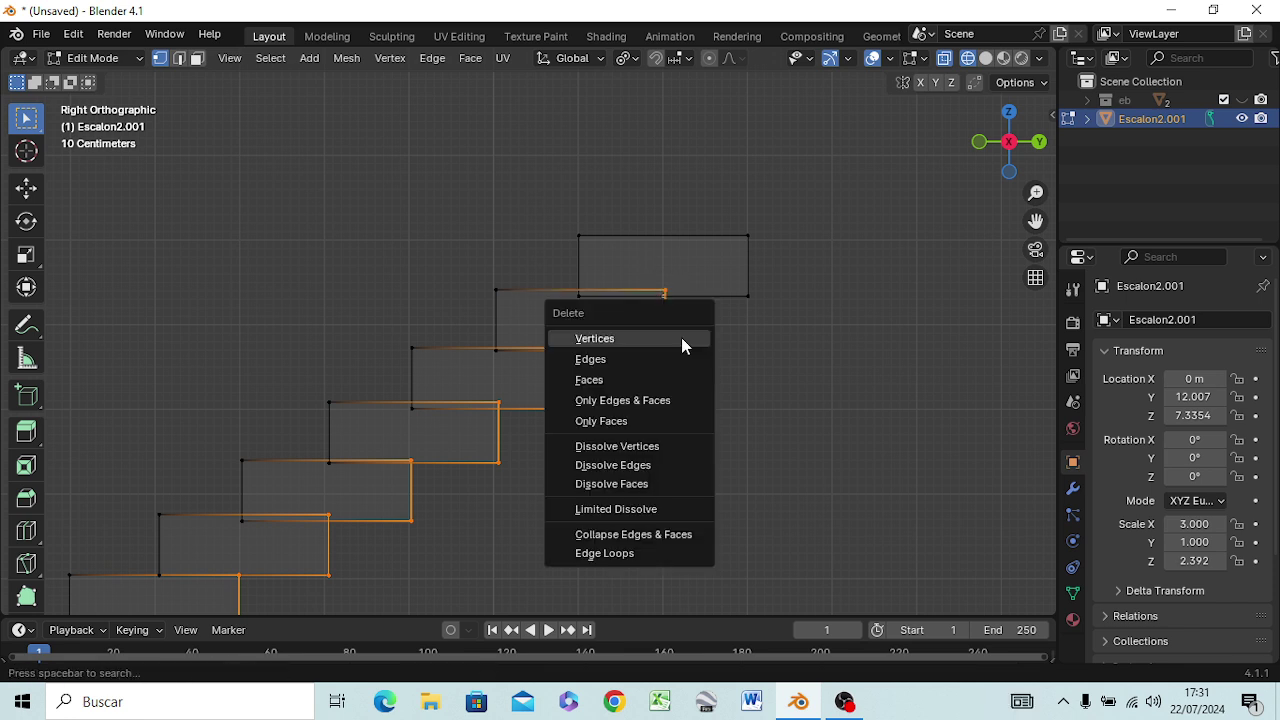
left_click(681, 337)
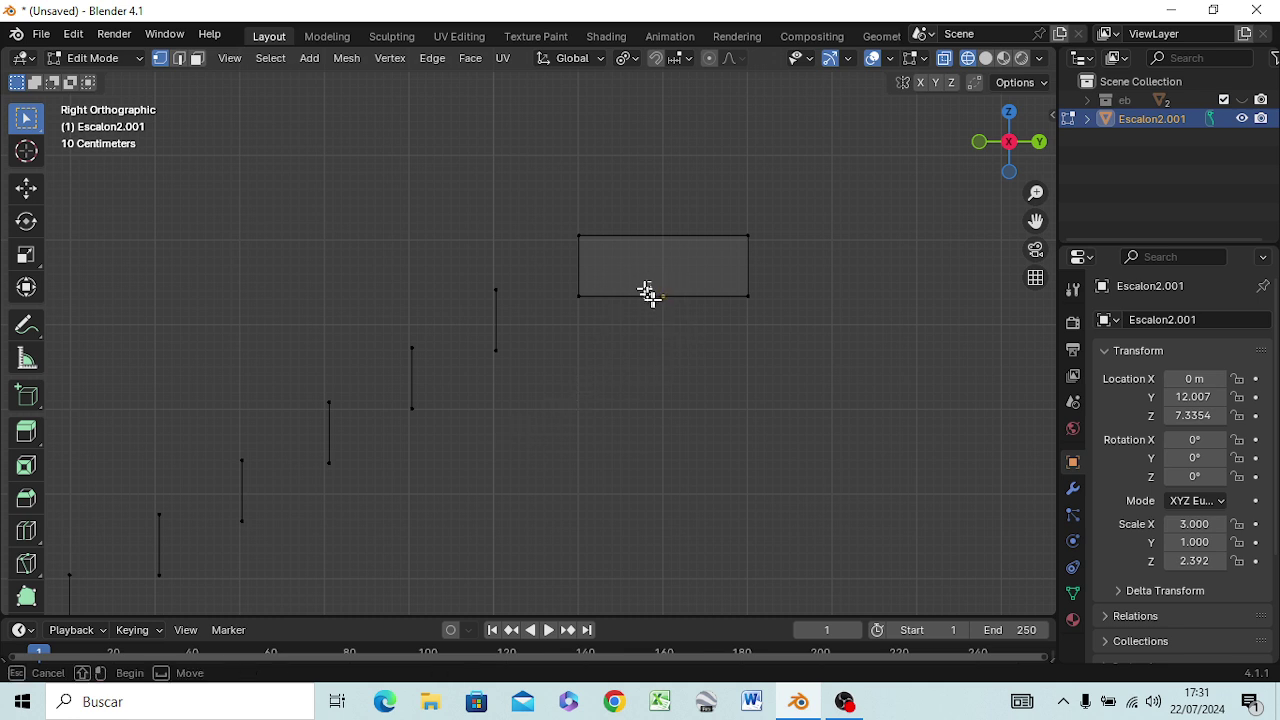
Select the top block's bottom-middle vertex, keep it undeleted, and inspect the steps
left_click_drag(643, 281, 691, 317)
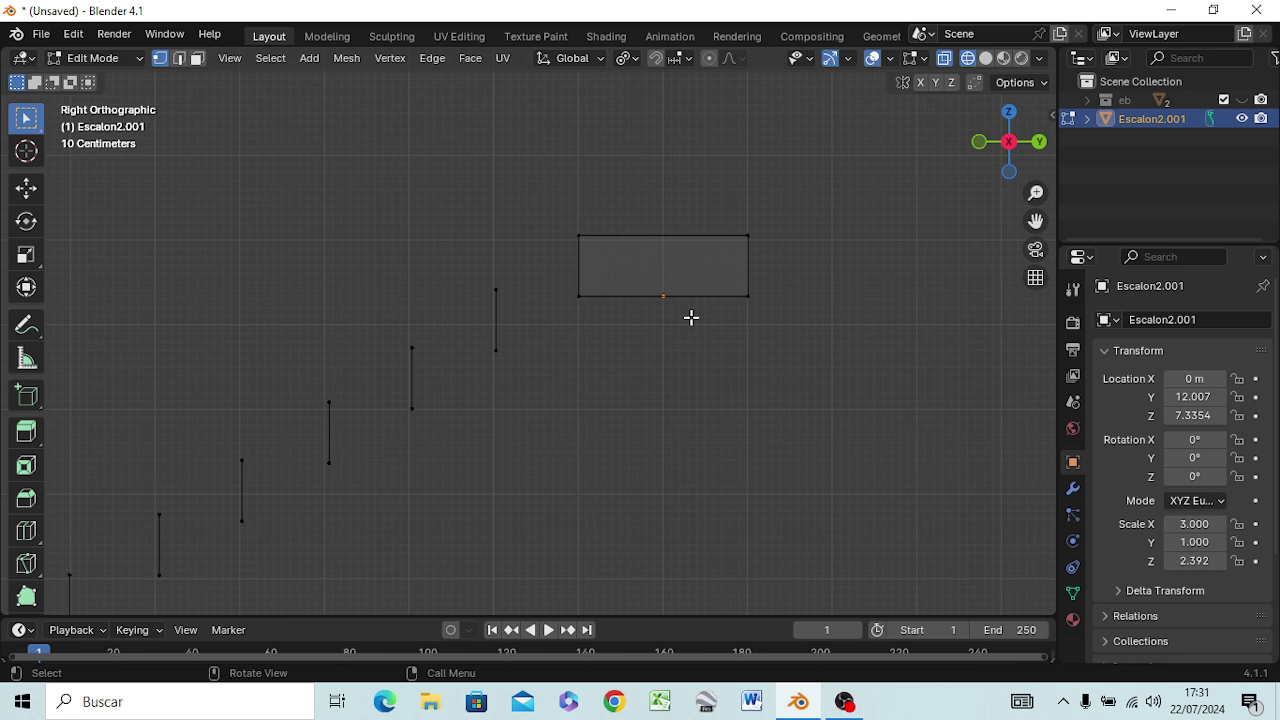
key("x")
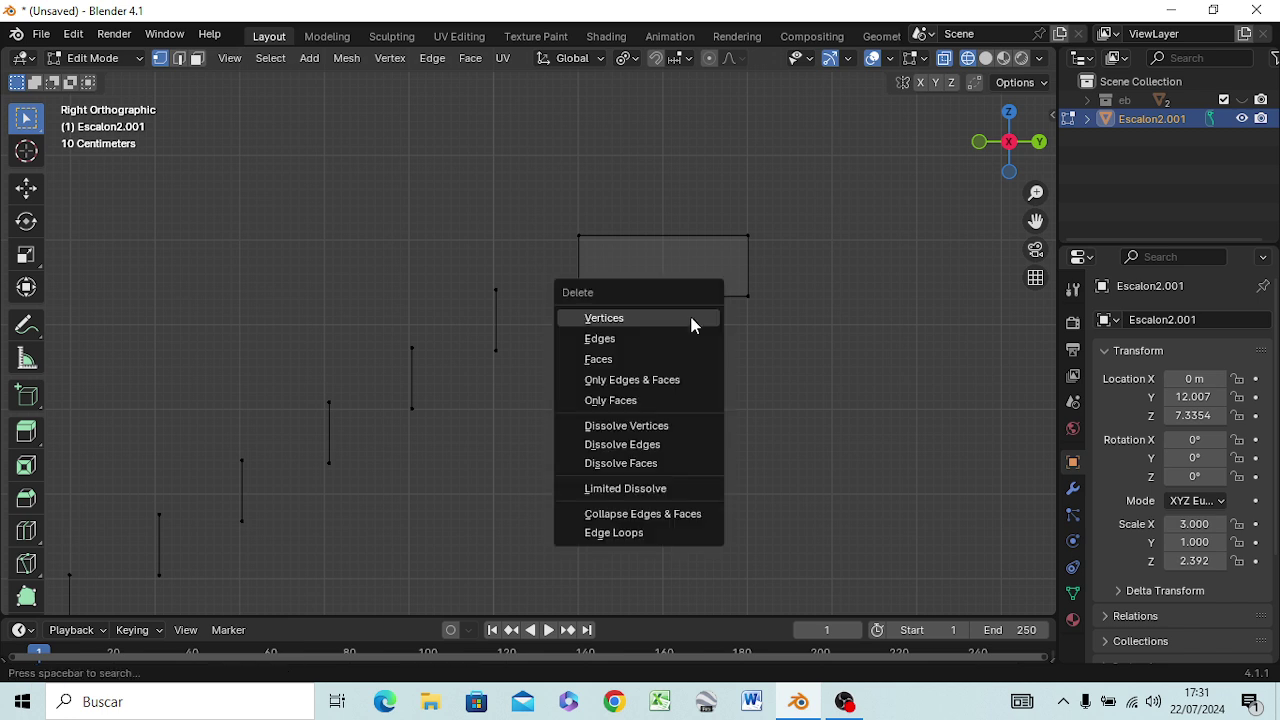
key("Escape")
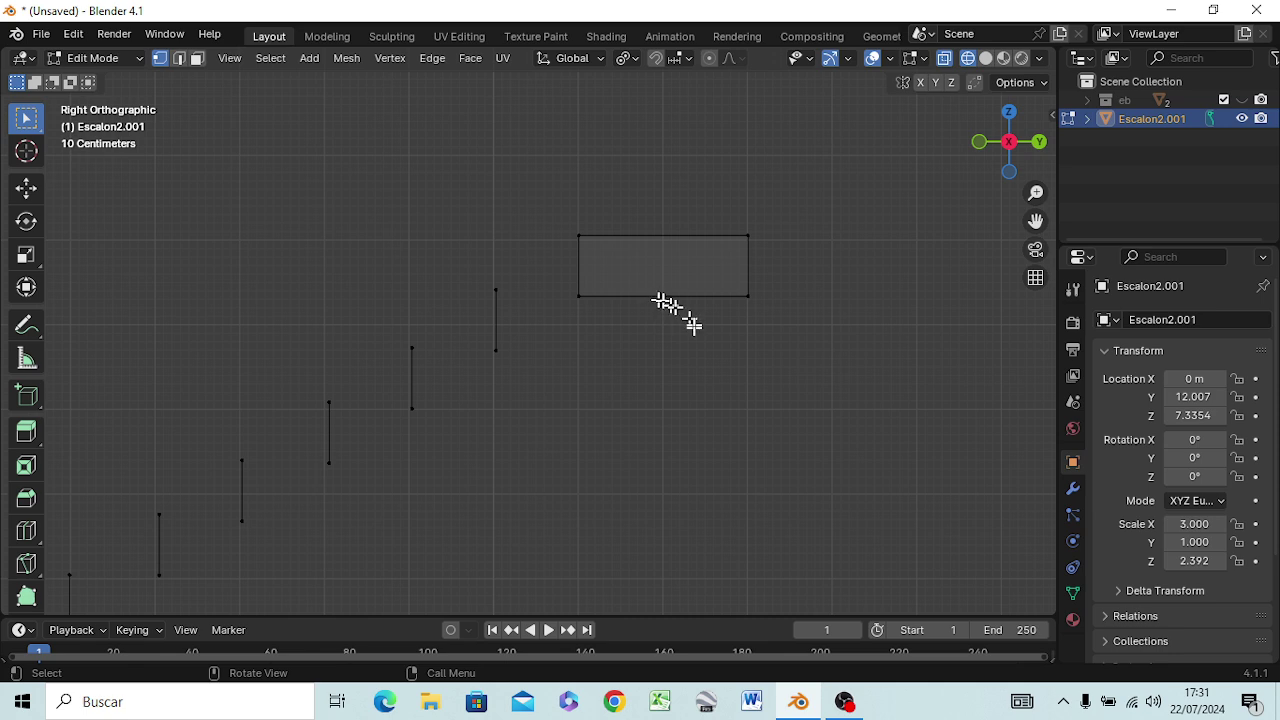
mouse_move(699, 337)
middle_mouse_down()
mouse_move(663, 340)
mouse_move(694, 340)
middle_mouse_up()
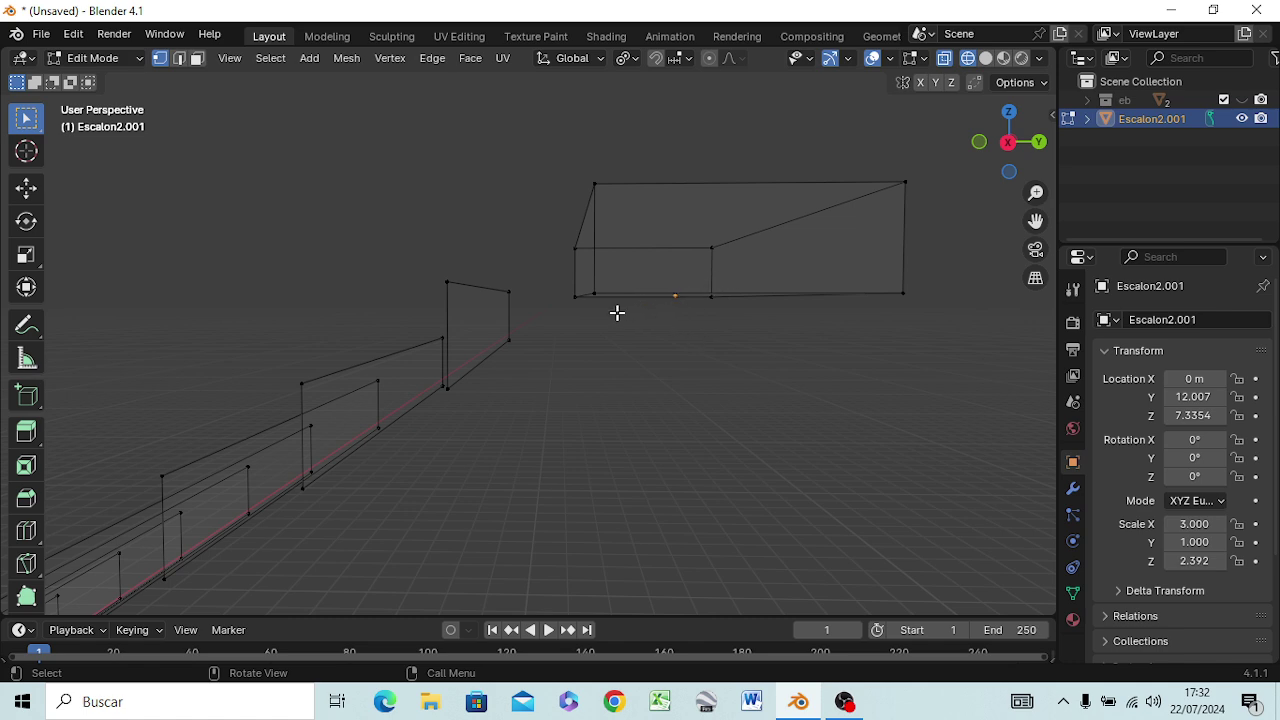
Fill the tread face joining the top riser's edge to the top step block
key("KP_3")
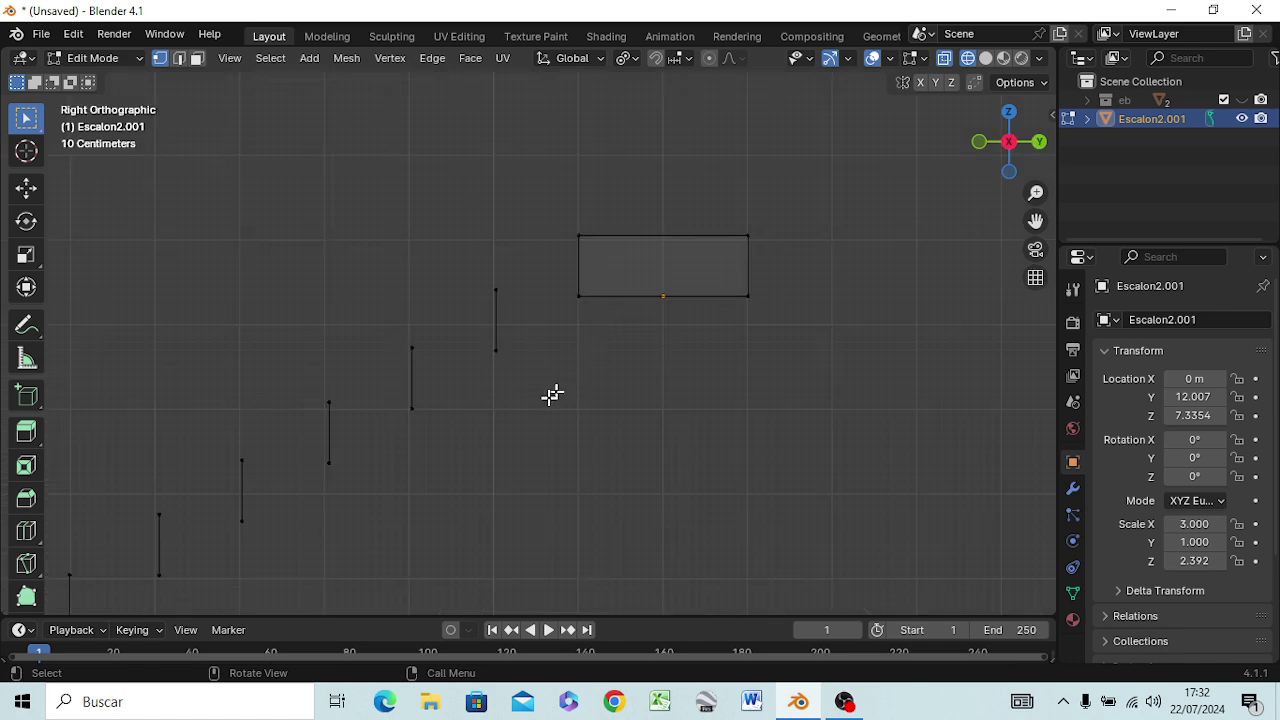
middle_click_drag(424, 447, 513, 488)
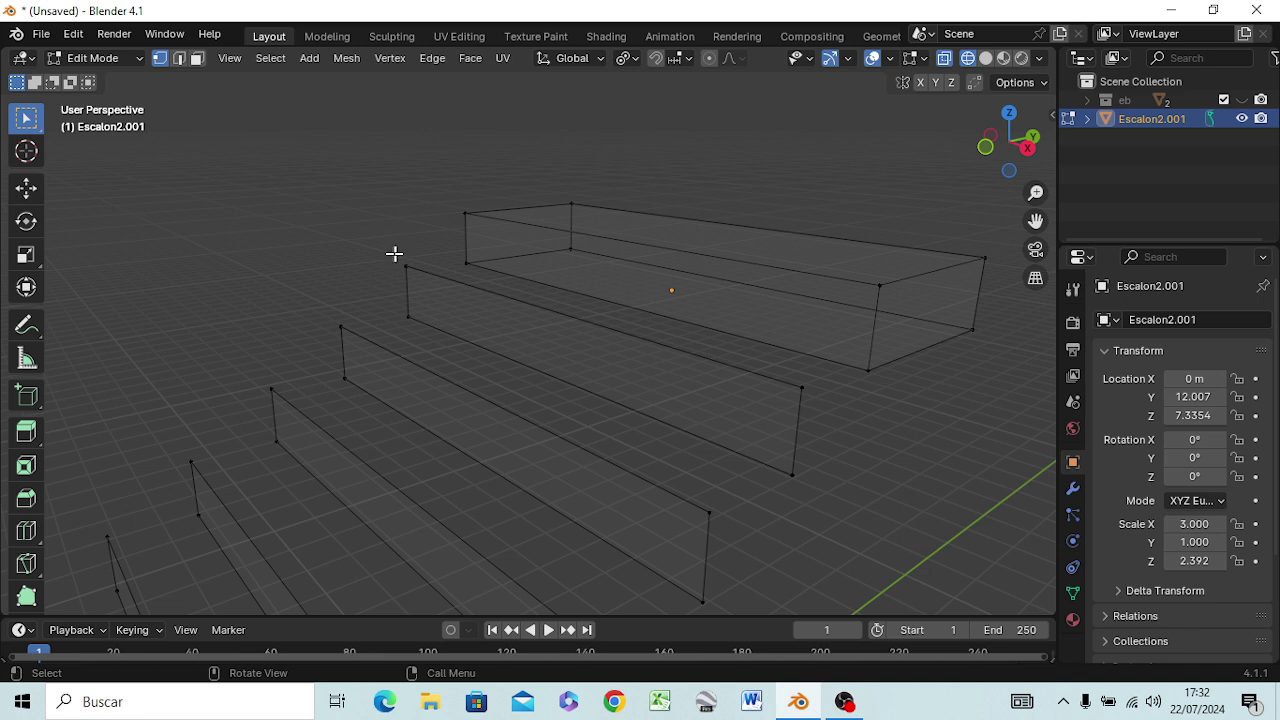
left_click_drag(394, 254, 480, 284)
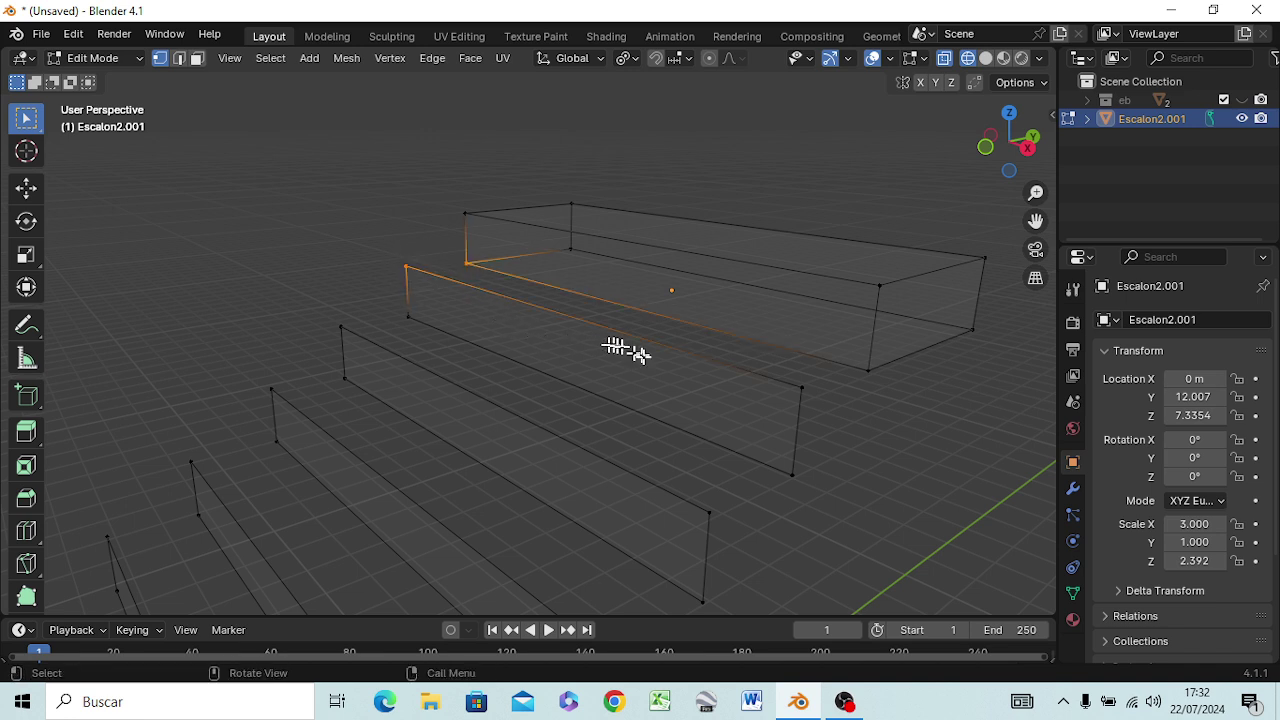
left_click_drag(779, 342, 868, 406)
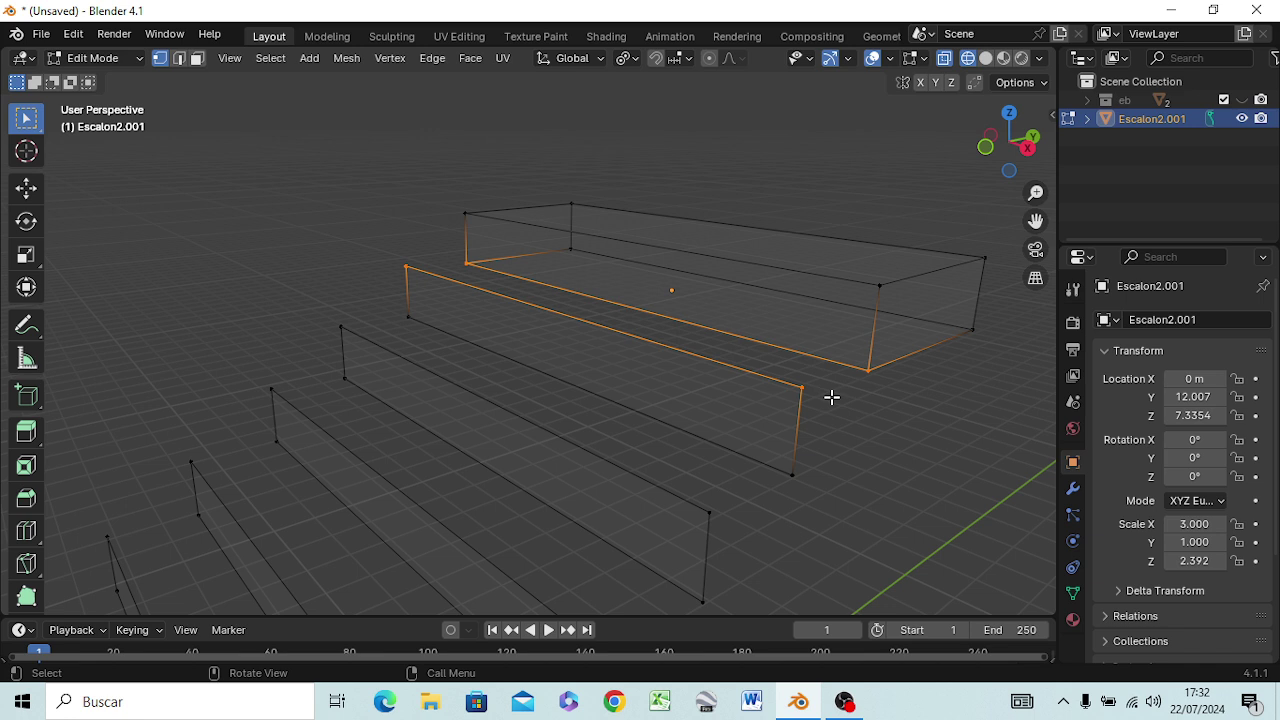
key("f")
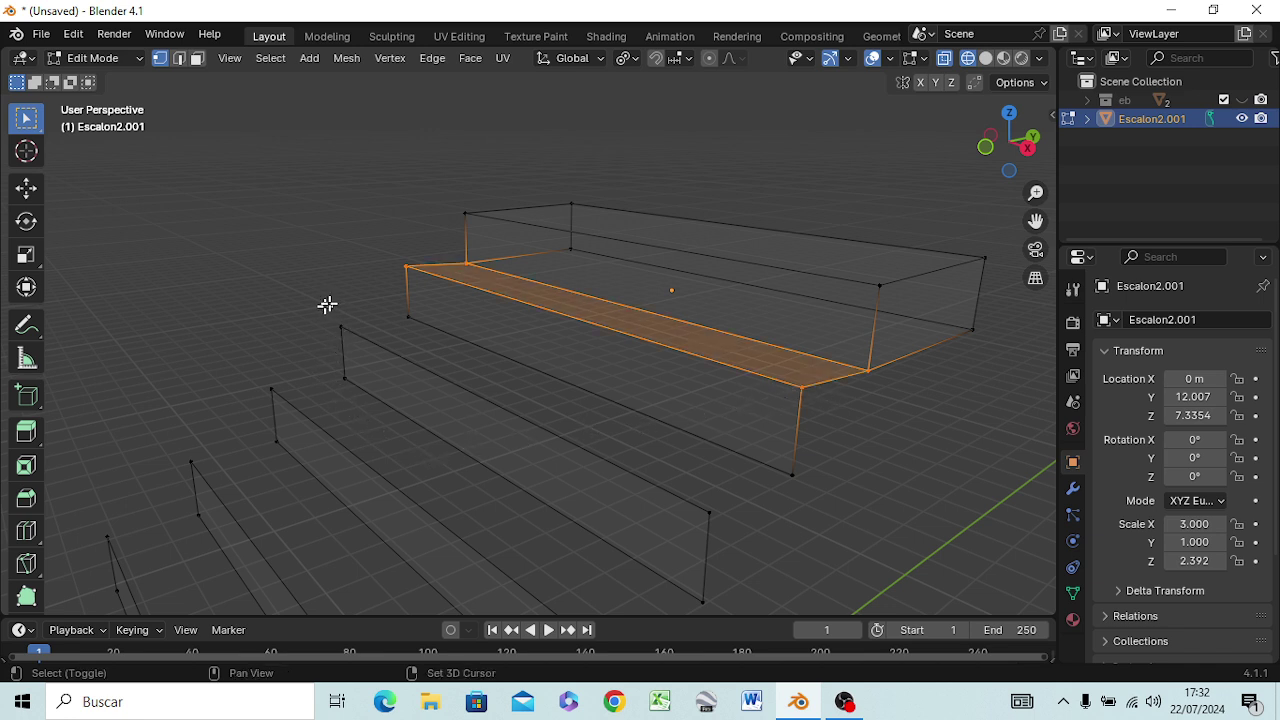
Fill the tread face between the next two risers, back in the flat side view
left_click_drag(329, 309, 428, 334, "shift")
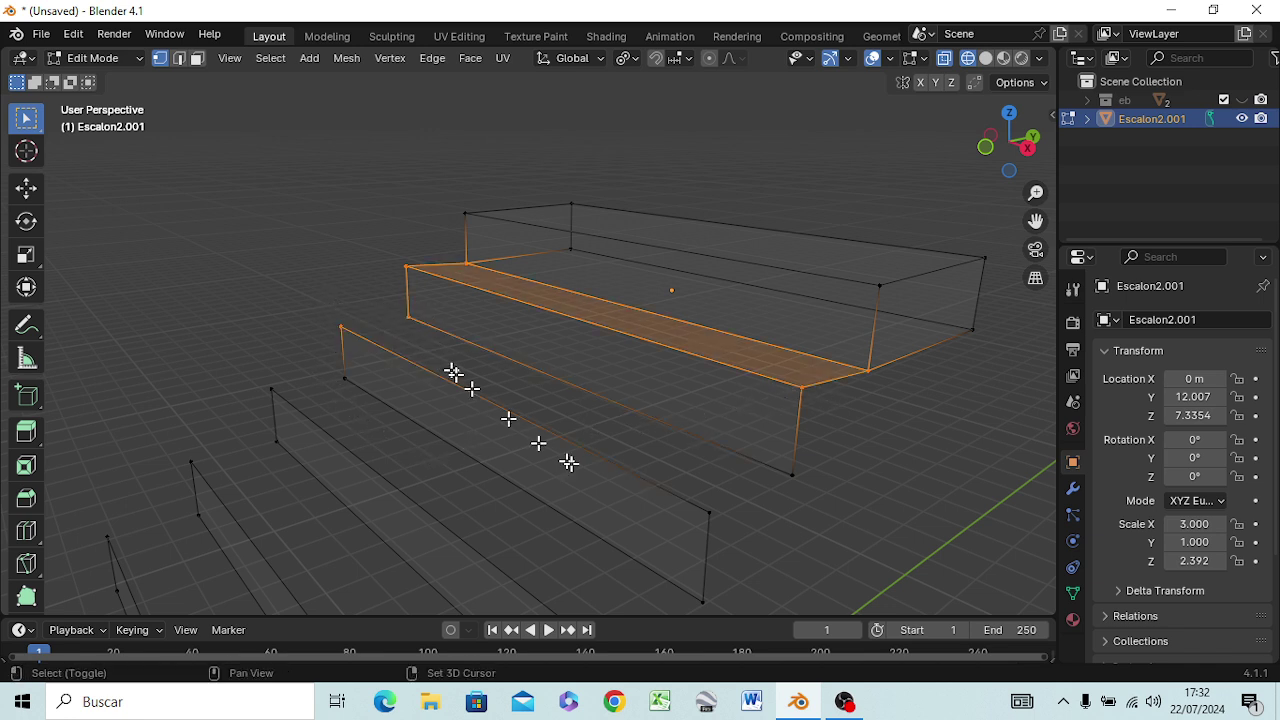
mouse_move(682, 428)
left_mouse_down("shift")
mouse_move(712, 503)
mouse_move(795, 526)
left_mouse_up("shift")
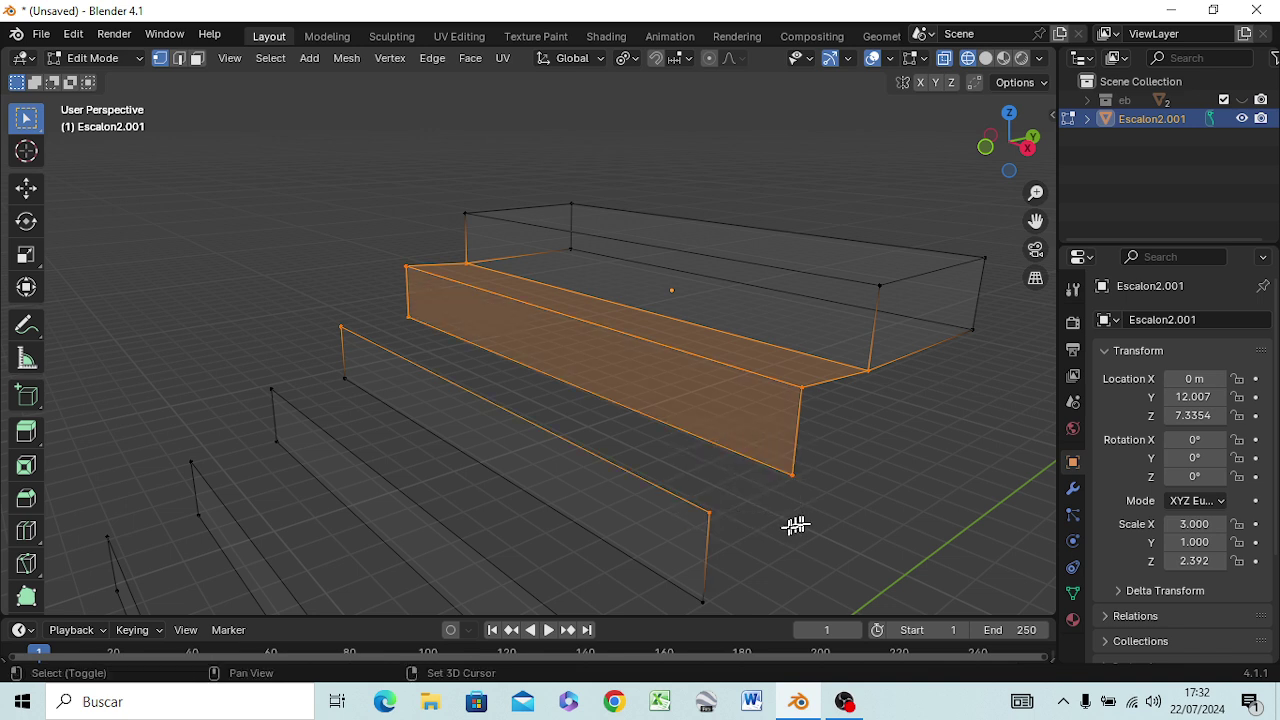
left_click(966, 484)
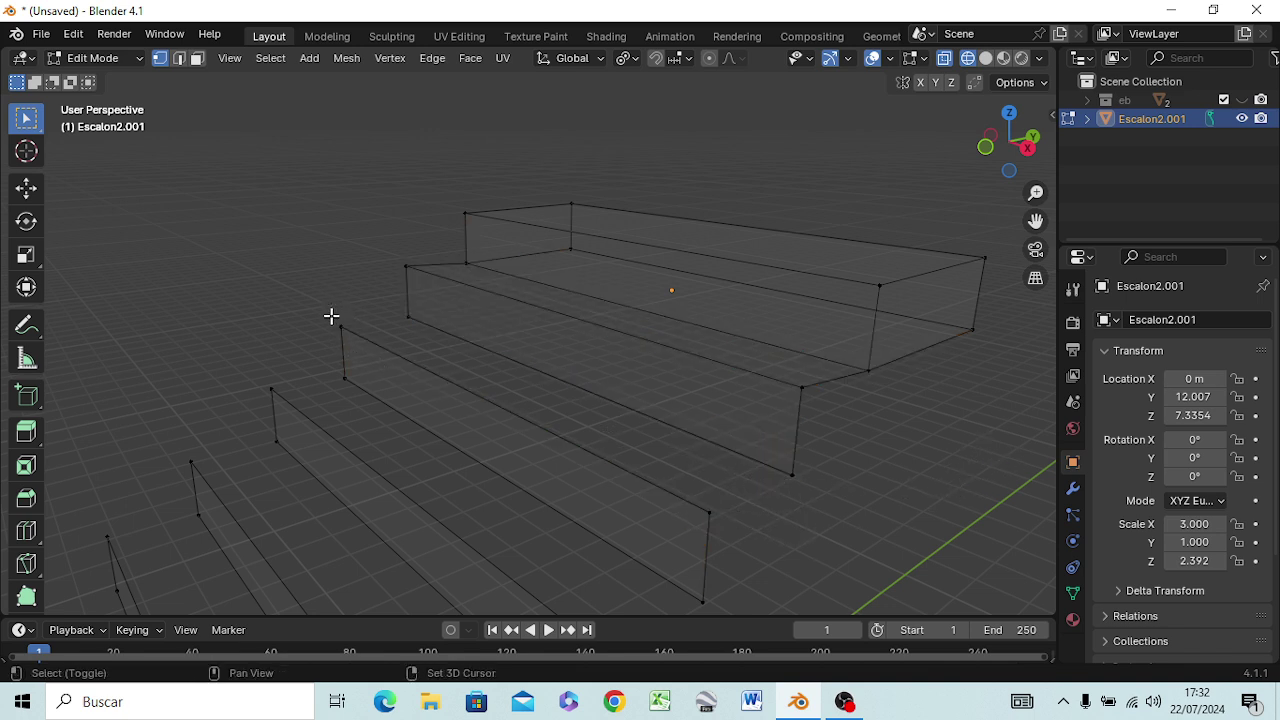
left_click_drag(331, 316, 417, 337, "shift")
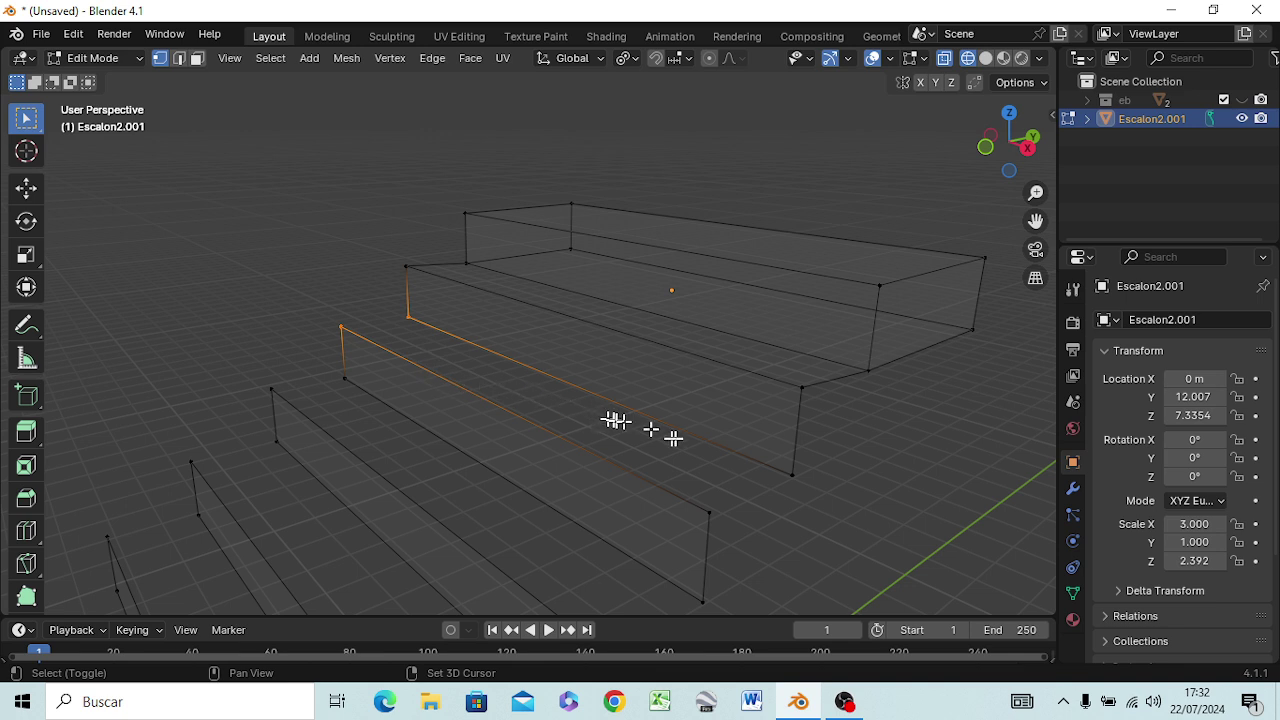
left_click_drag(685, 428, 797, 531, "shift")
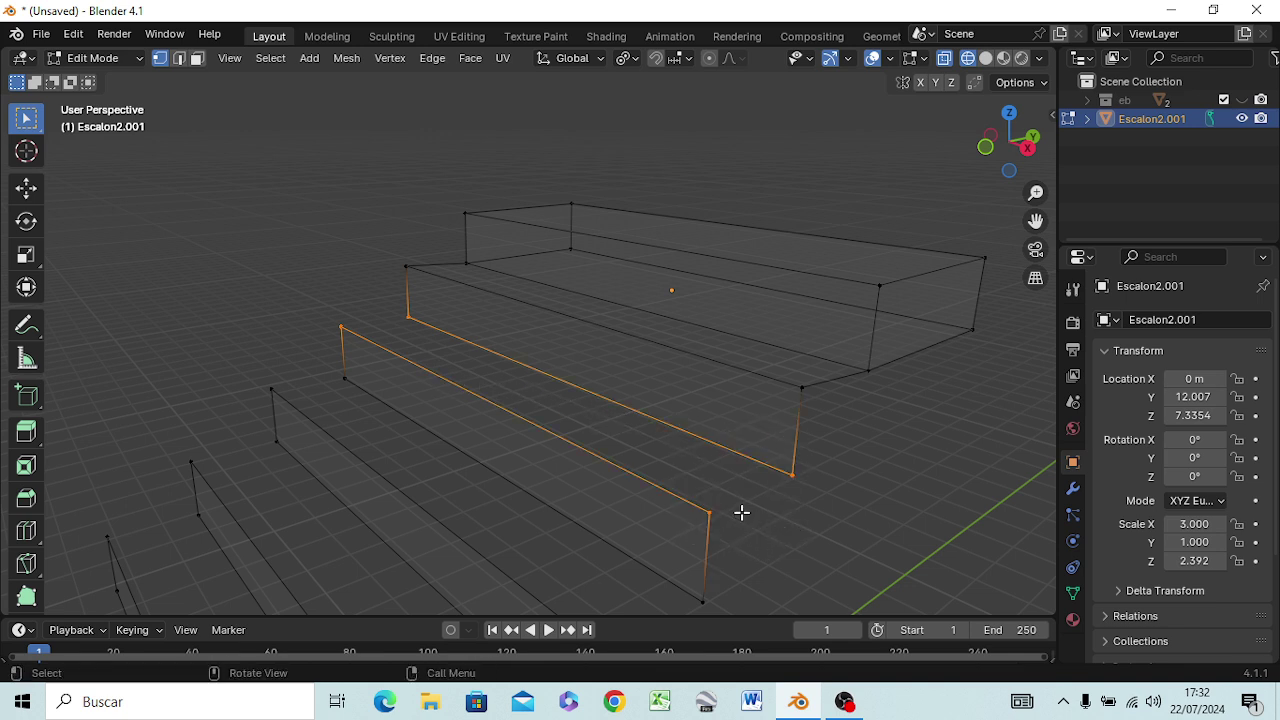
key("f")
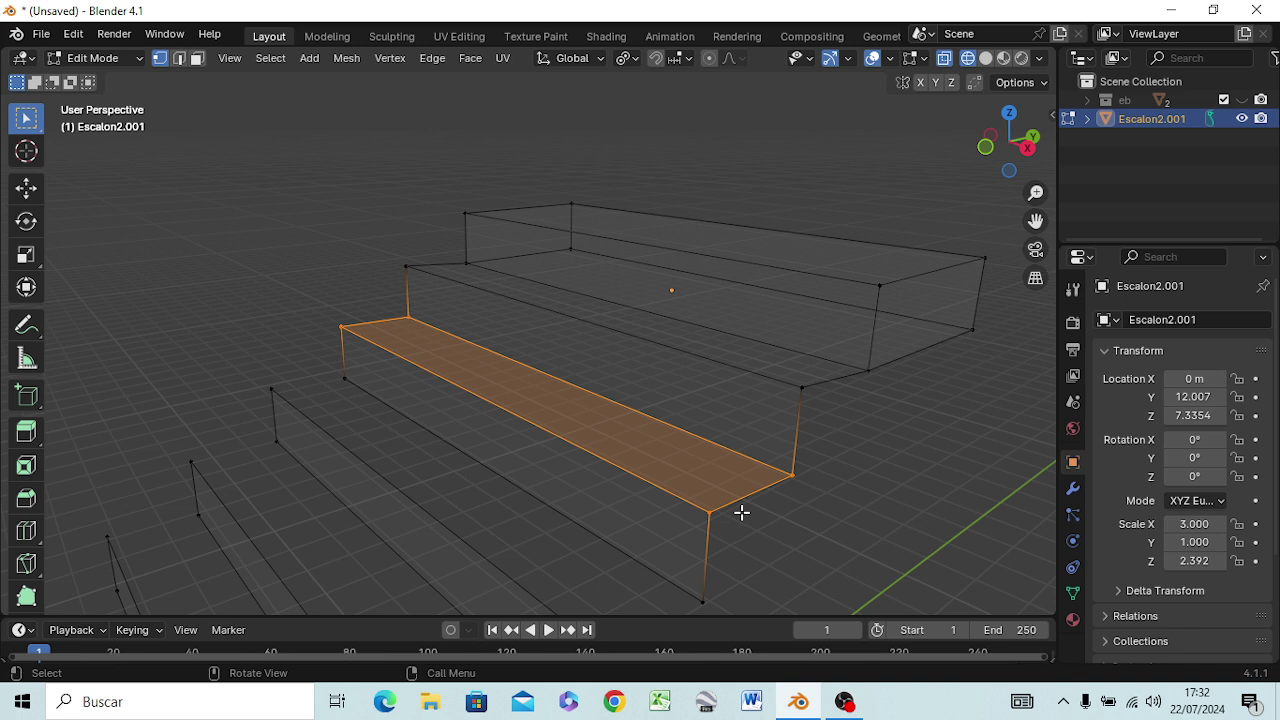
key("KP_3")
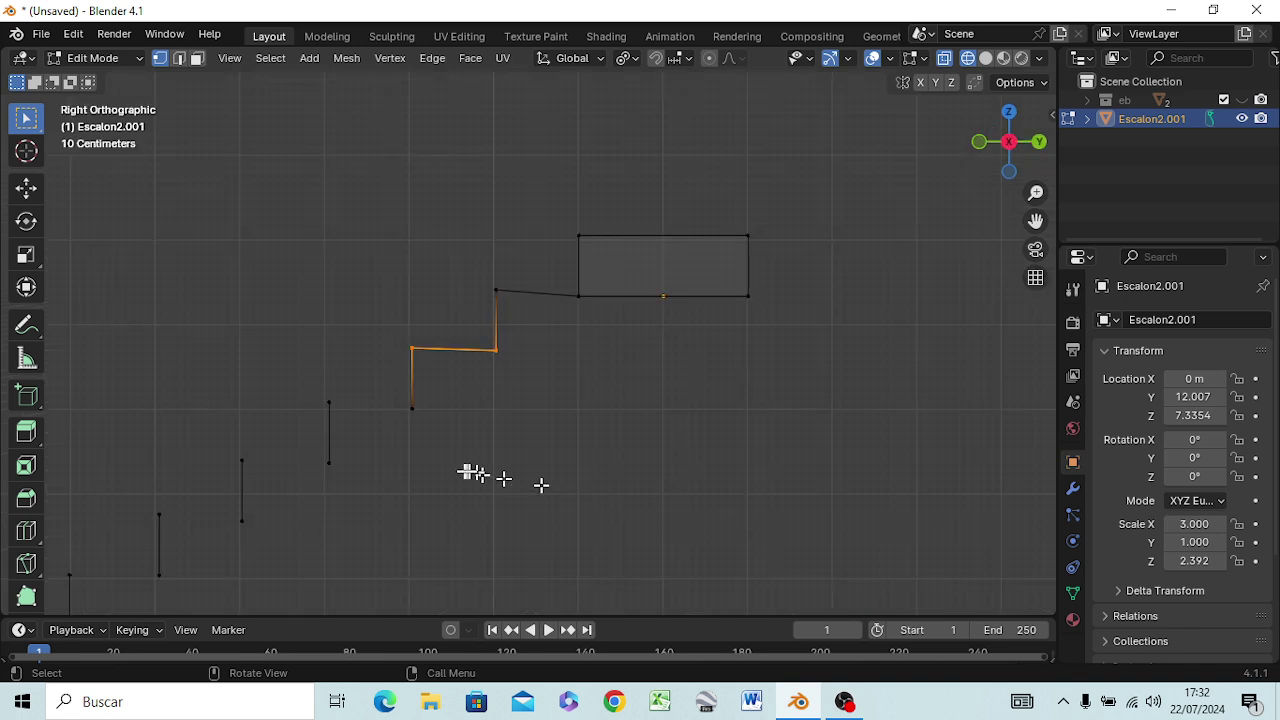
left_click_drag(405, 408, 426, 418)
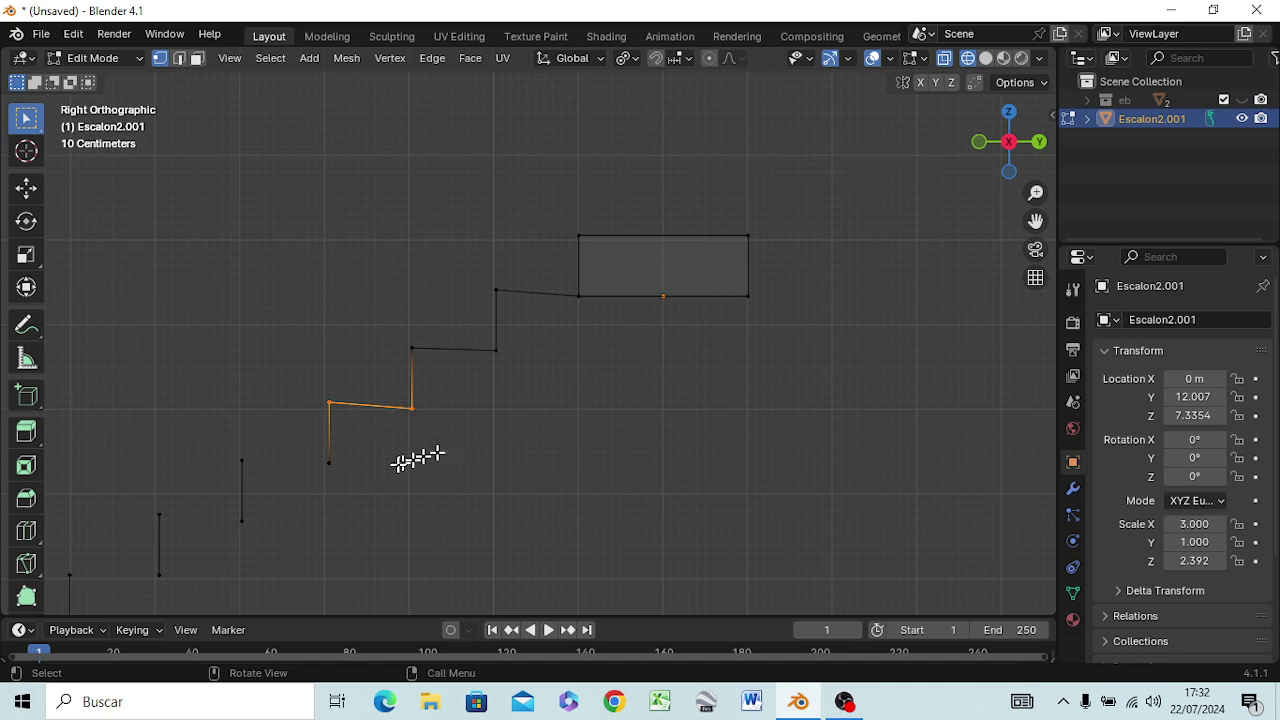
Lower the upper riser's top vertex along Z so its tread sits level
left_click(362, 466)
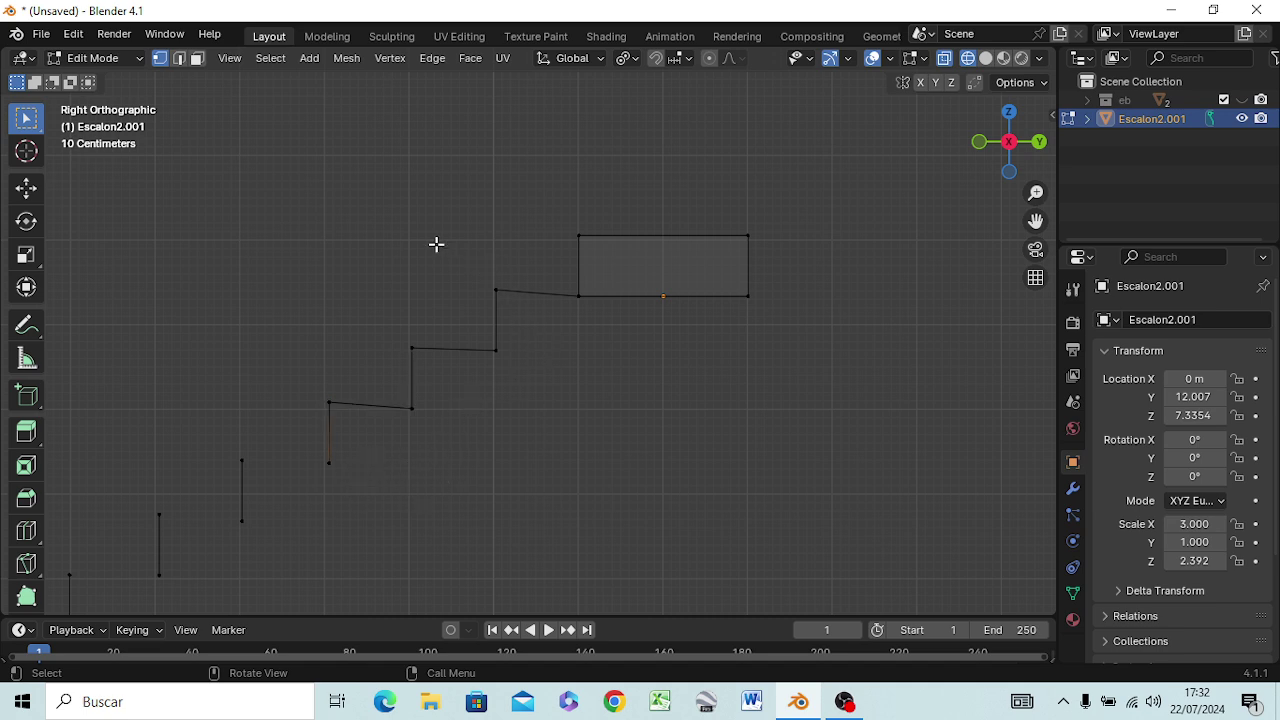
mouse_move(437, 243)
middle_mouse_down()
mouse_move(498, 264)
mouse_move(483, 240)
middle_mouse_up()
key("KP_3")
left_click_drag(488, 286, 514, 304)
key("g")
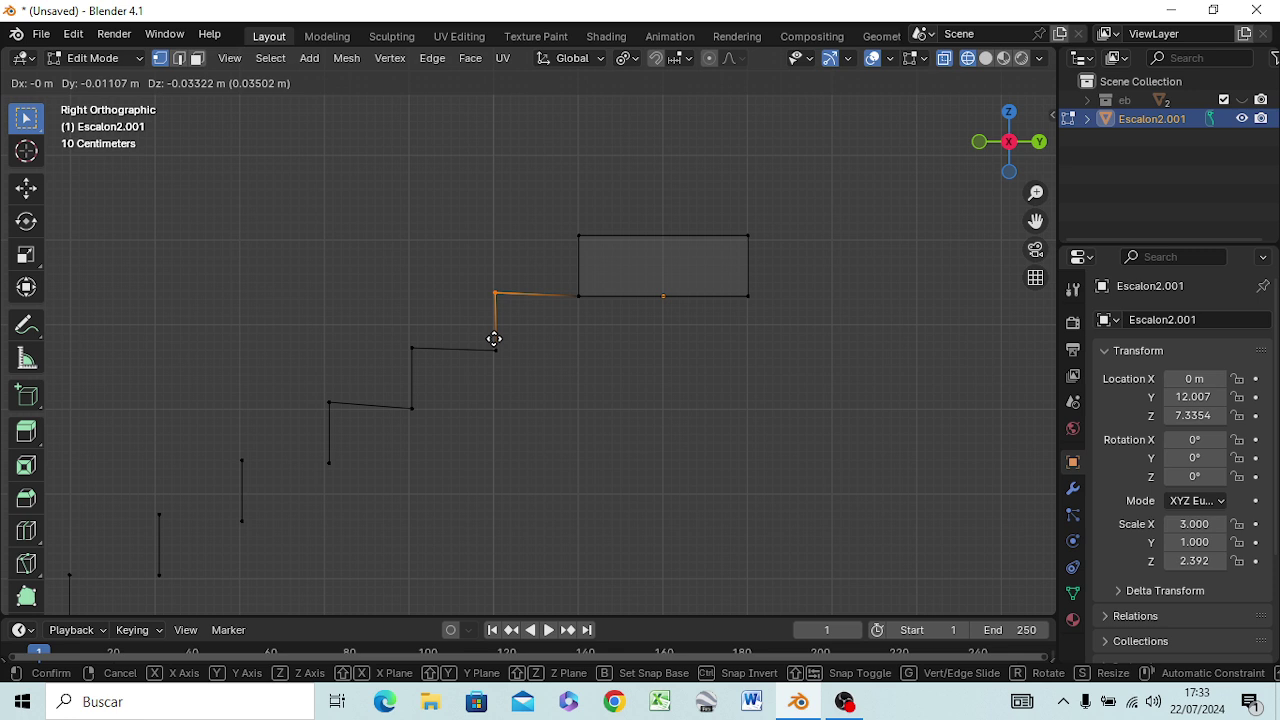
key("z")
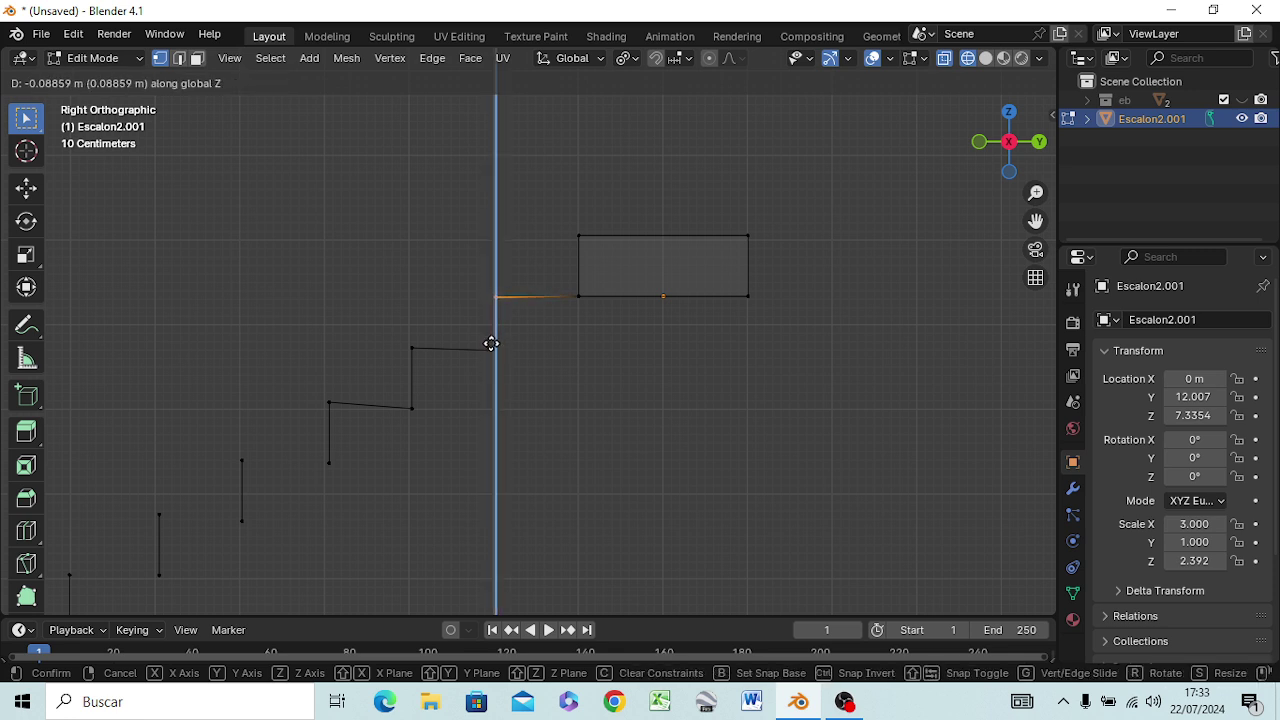
left_click(490, 342)
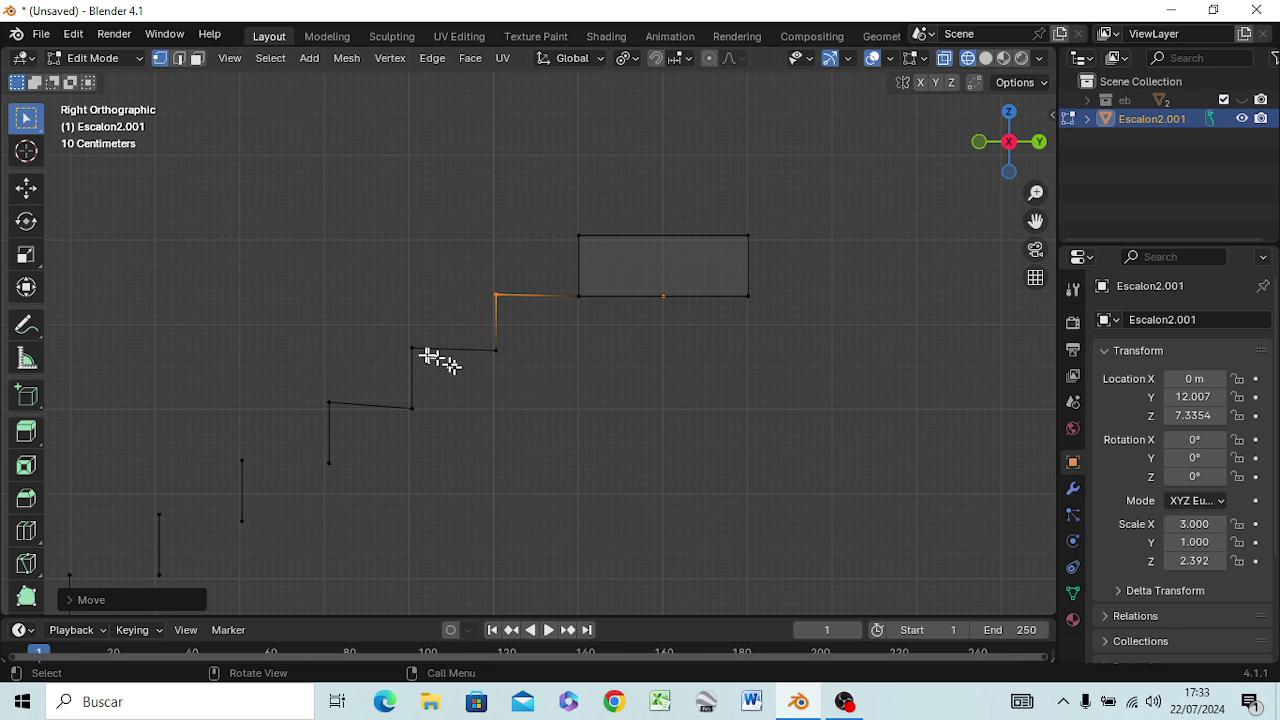
Lower the next step's sloping corner along Z about 0.07751 m to tread height
left_click(346, 418)
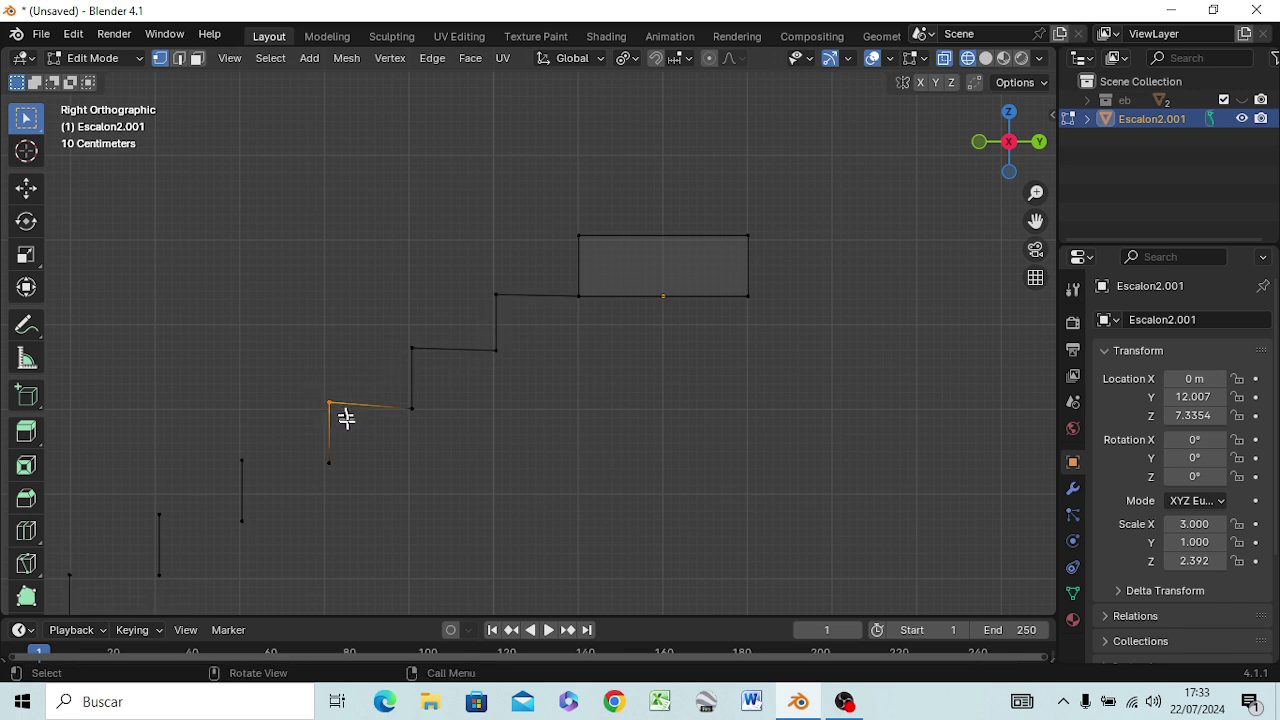
key("g")
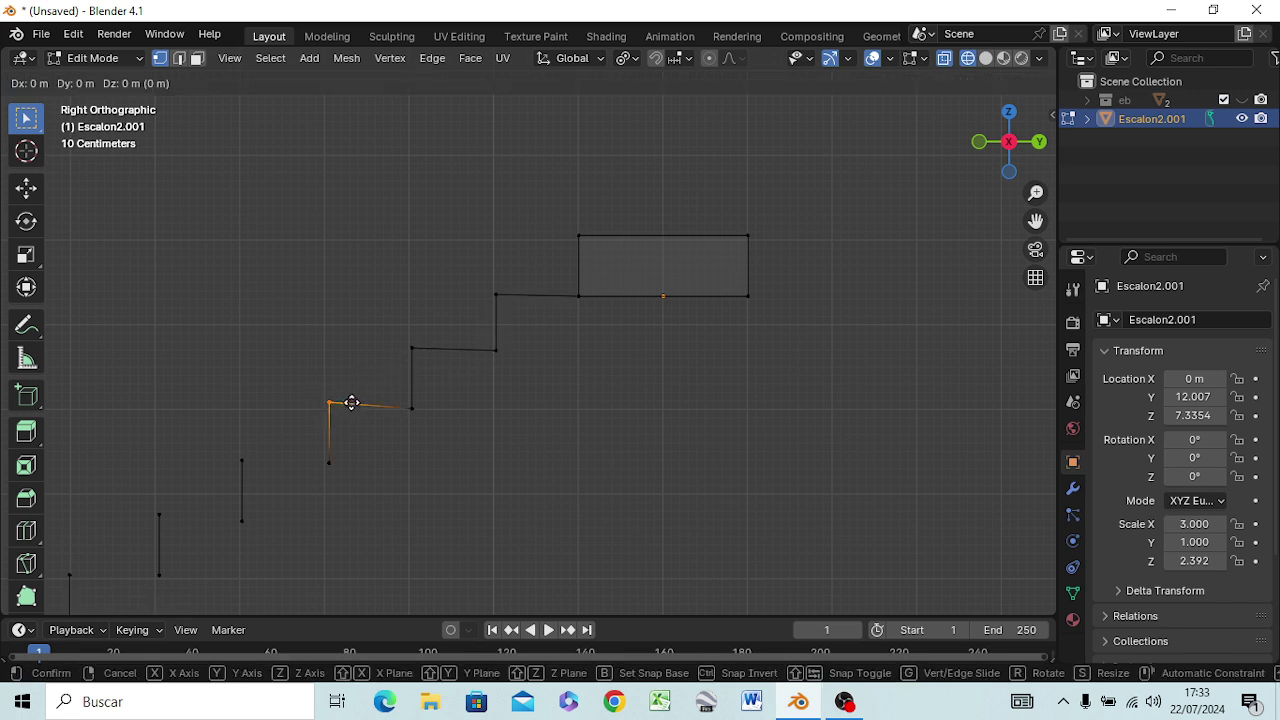
key("z")
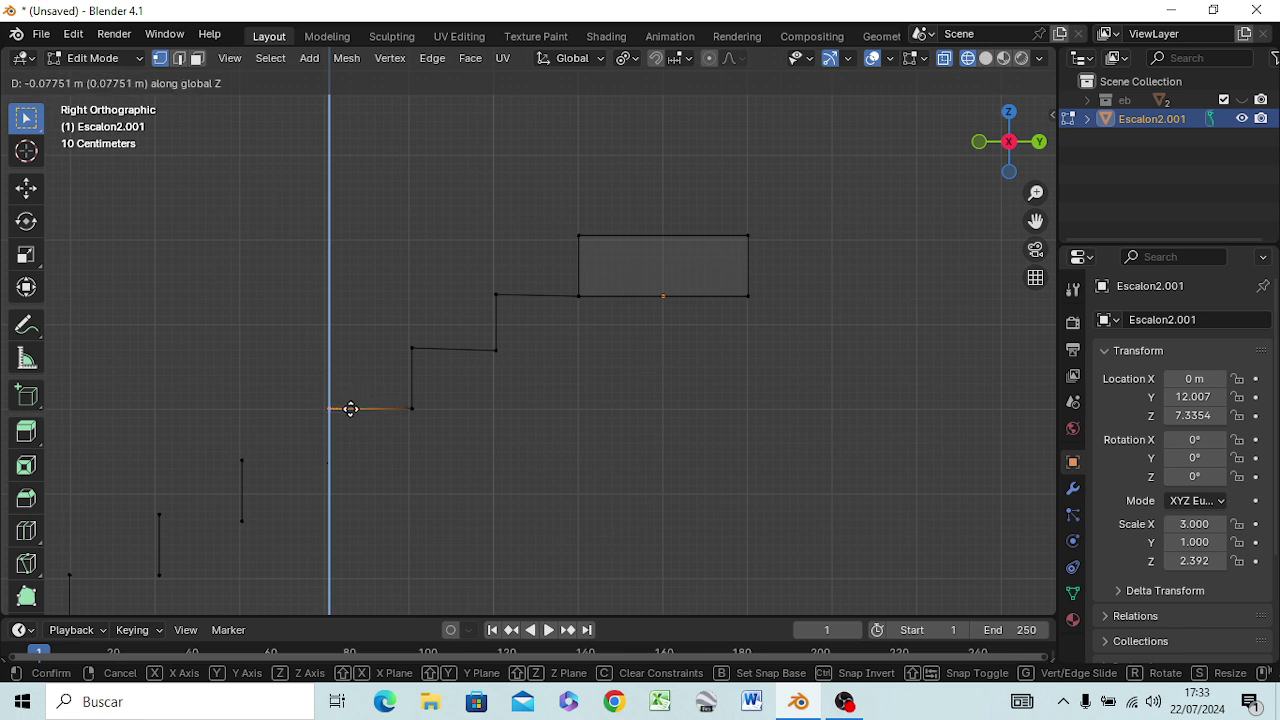
left_click(350, 409)
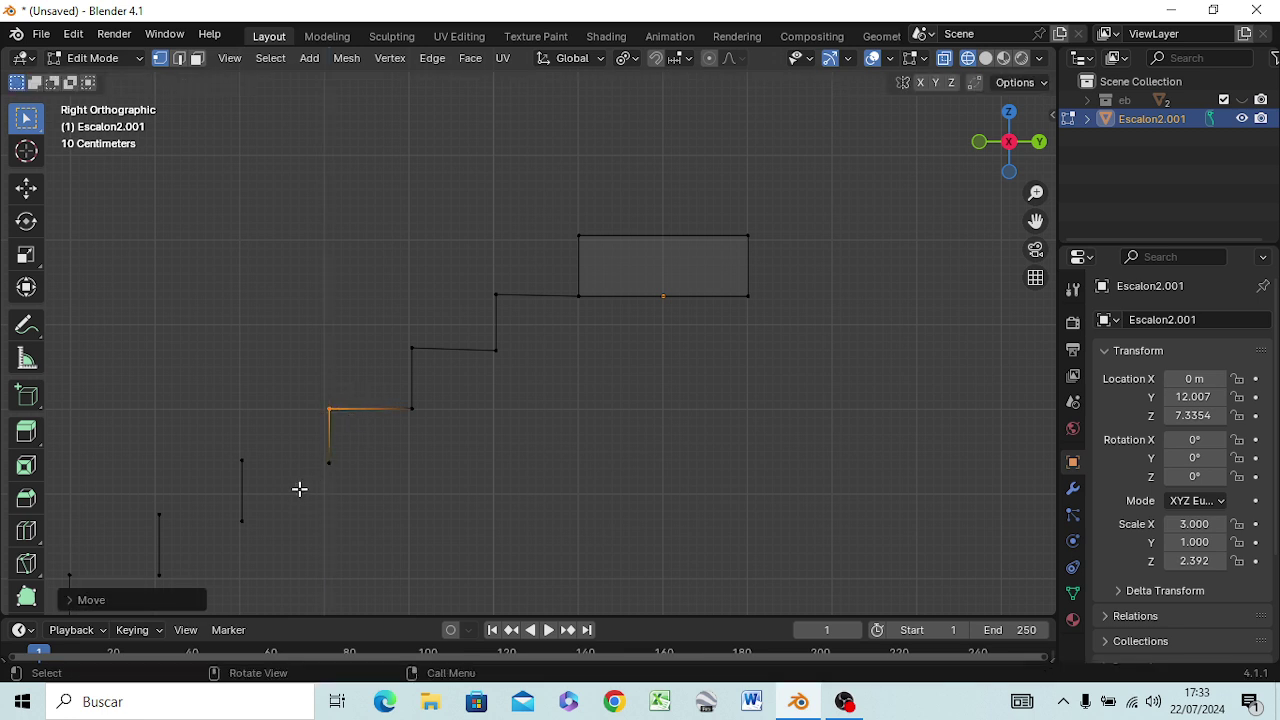
left_click(403, 522)
Join the two middle-step risers with a filled tread
middle_click_drag(231, 498, 494, 323, "shift")
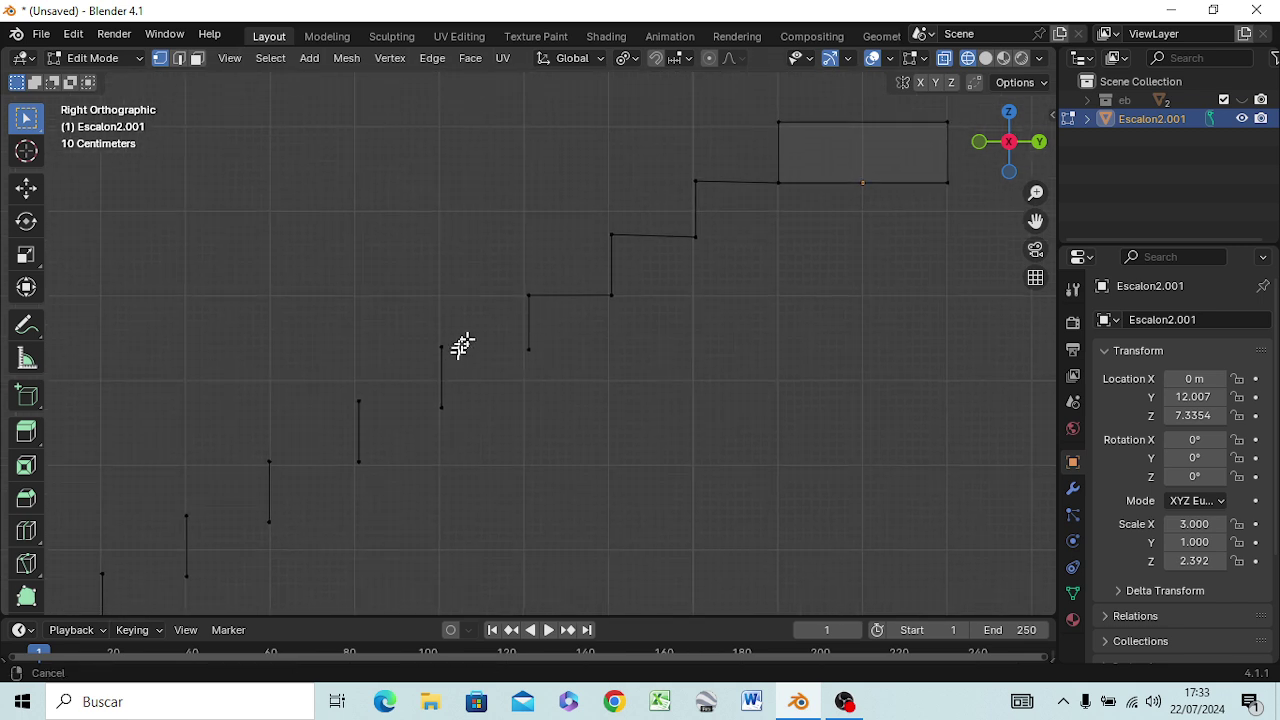
scroll(514, 360, "up", 1)
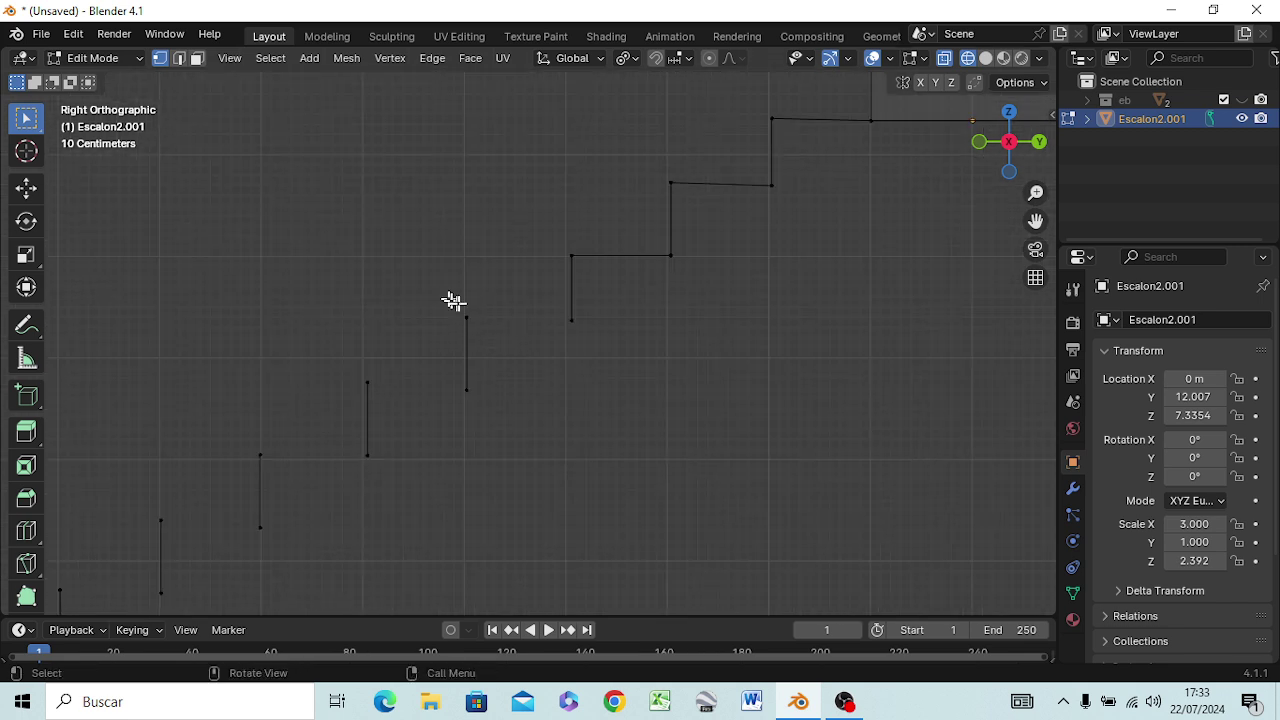
left_click_drag(448, 304, 600, 346)
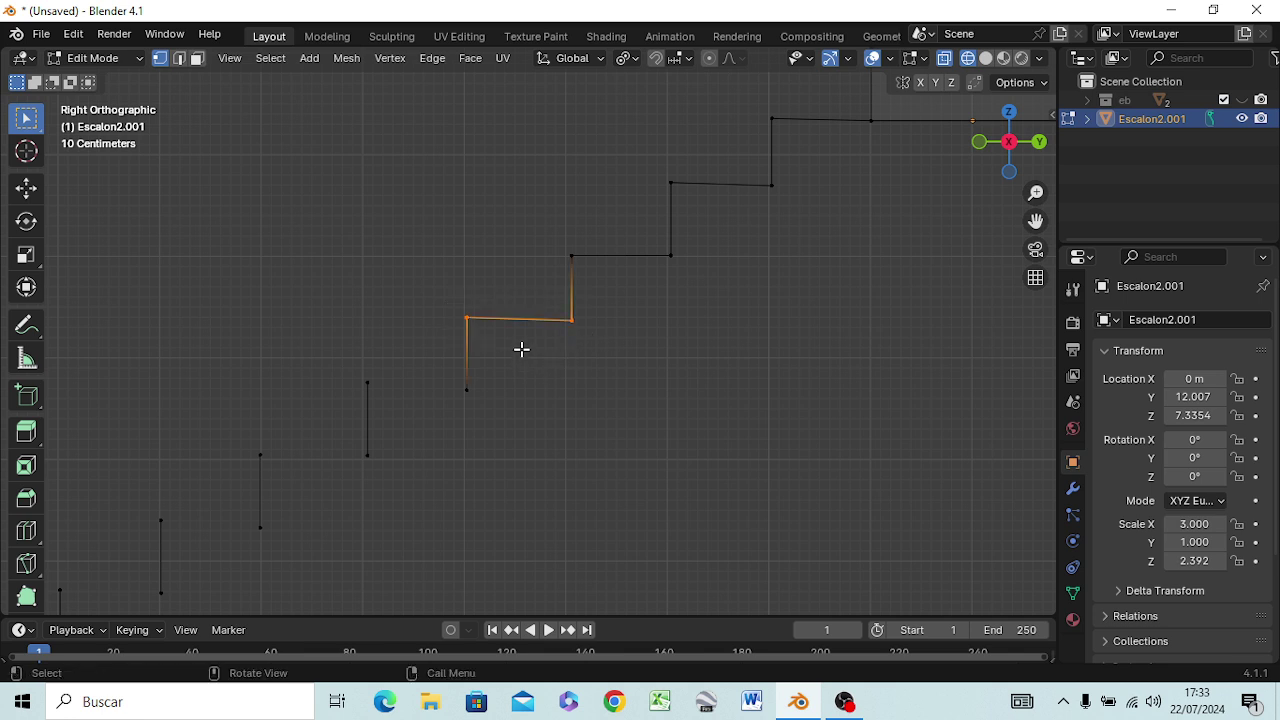
left_click_drag(351, 370, 483, 402)
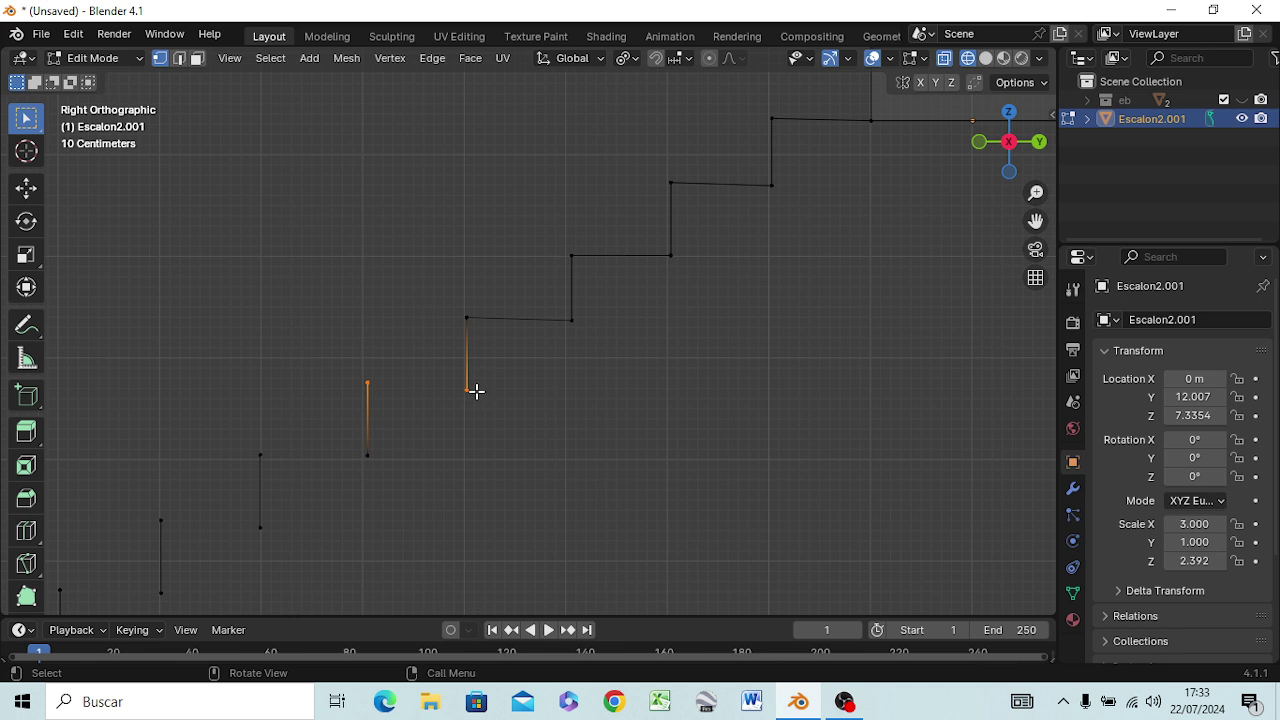
left_click_drag(245, 443, 384, 470)
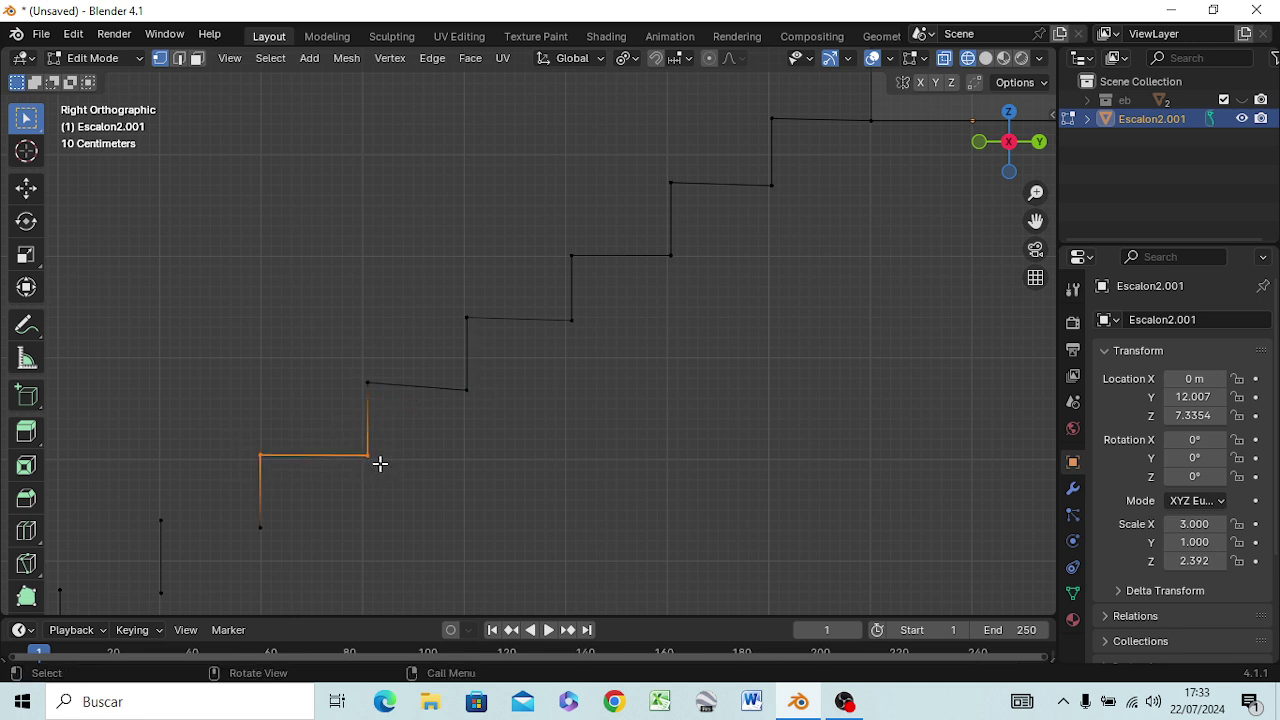
key("g")
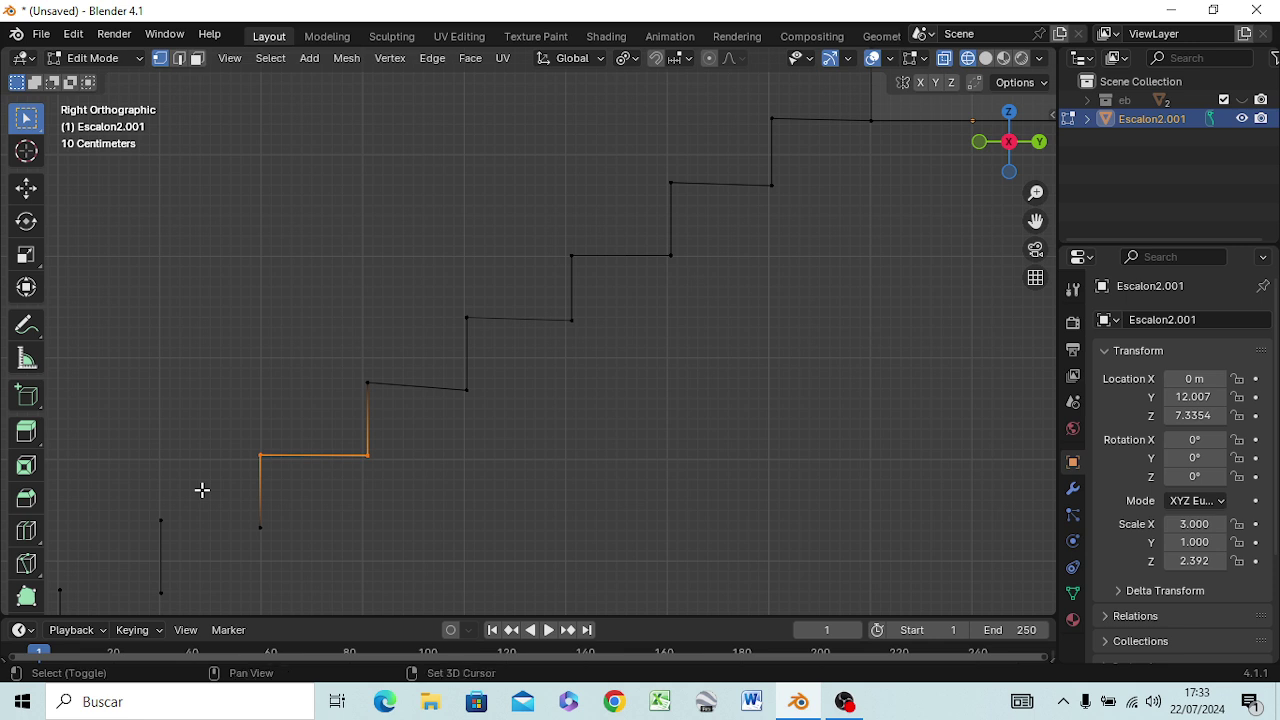
left_click(589, 208)
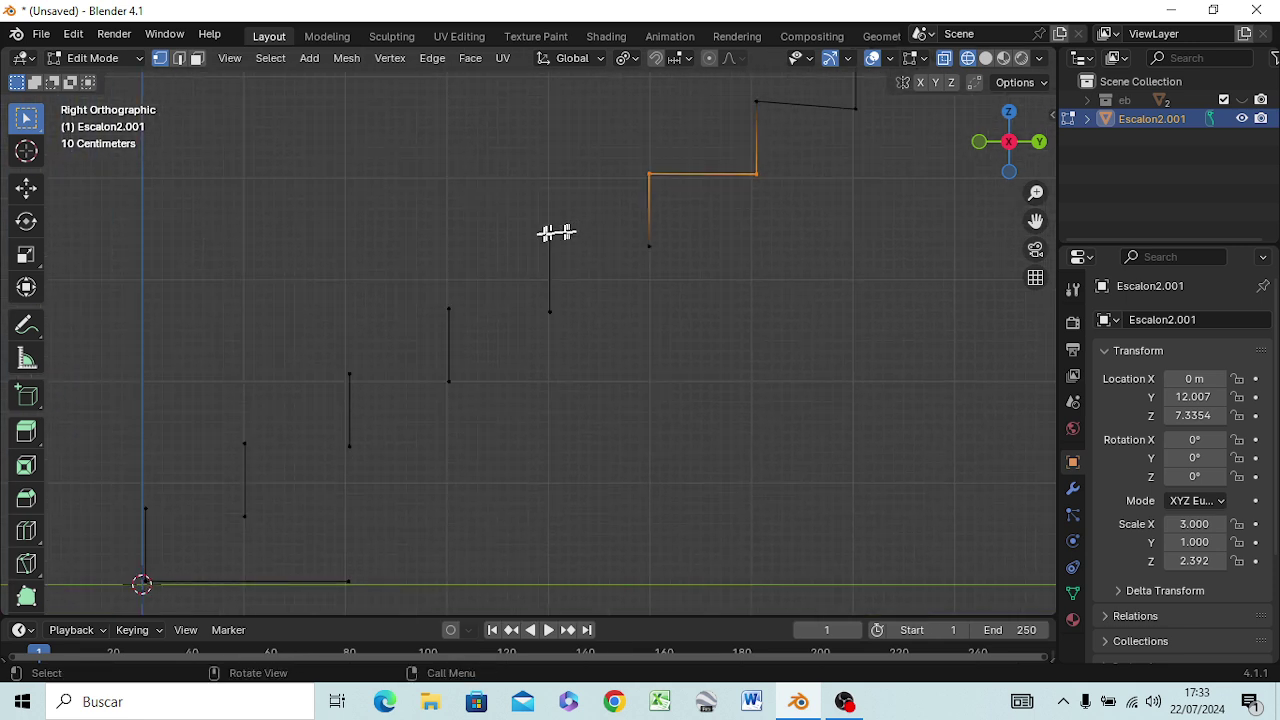
mouse_move(540, 232)
left_mouse_down()
mouse_move(667, 261)
mouse_move(652, 265)
left_mouse_up()
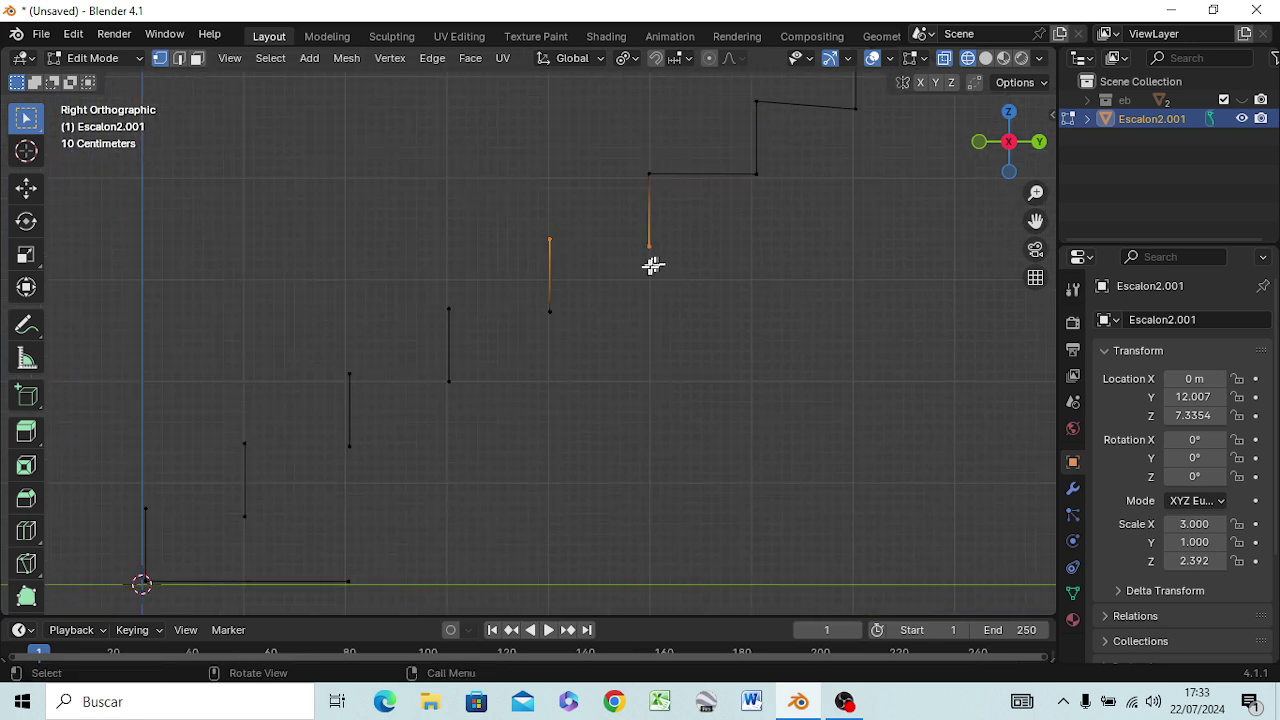
key("f")
Box-select the lower riser pairs down to the bottom step's tread corner
key("b")
left_click_drag(436, 299, 569, 331)
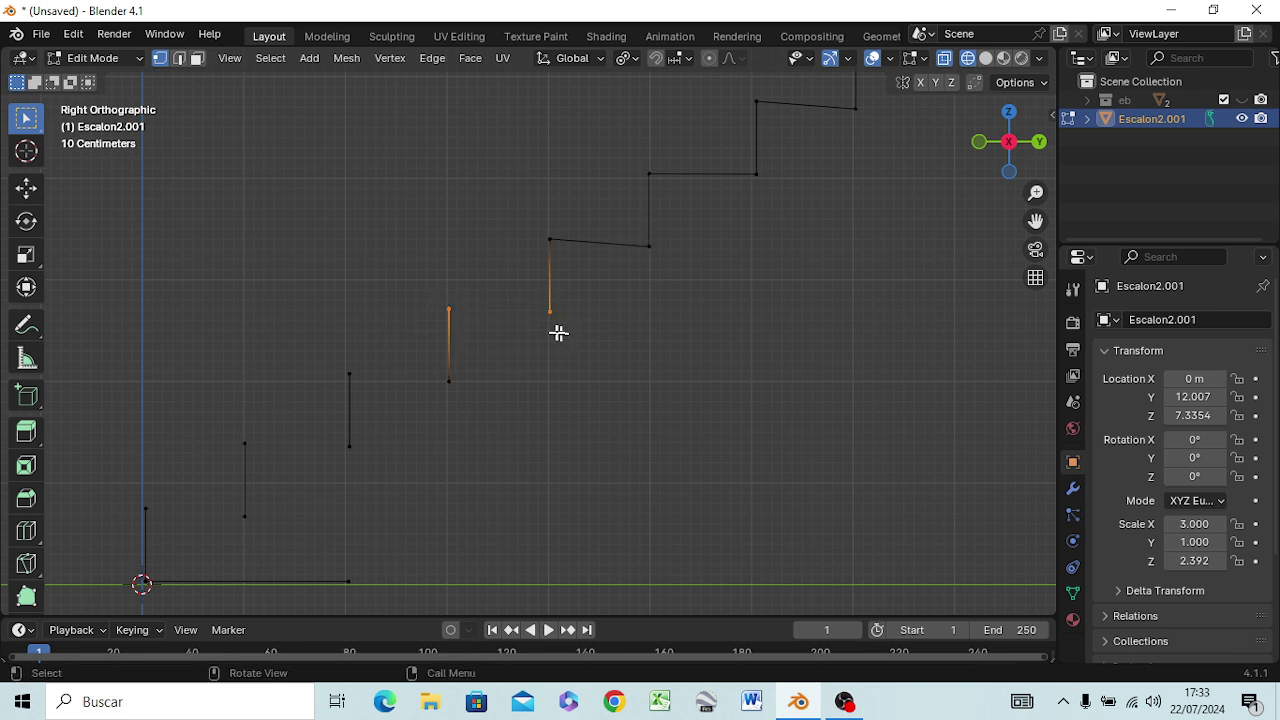
key("b")
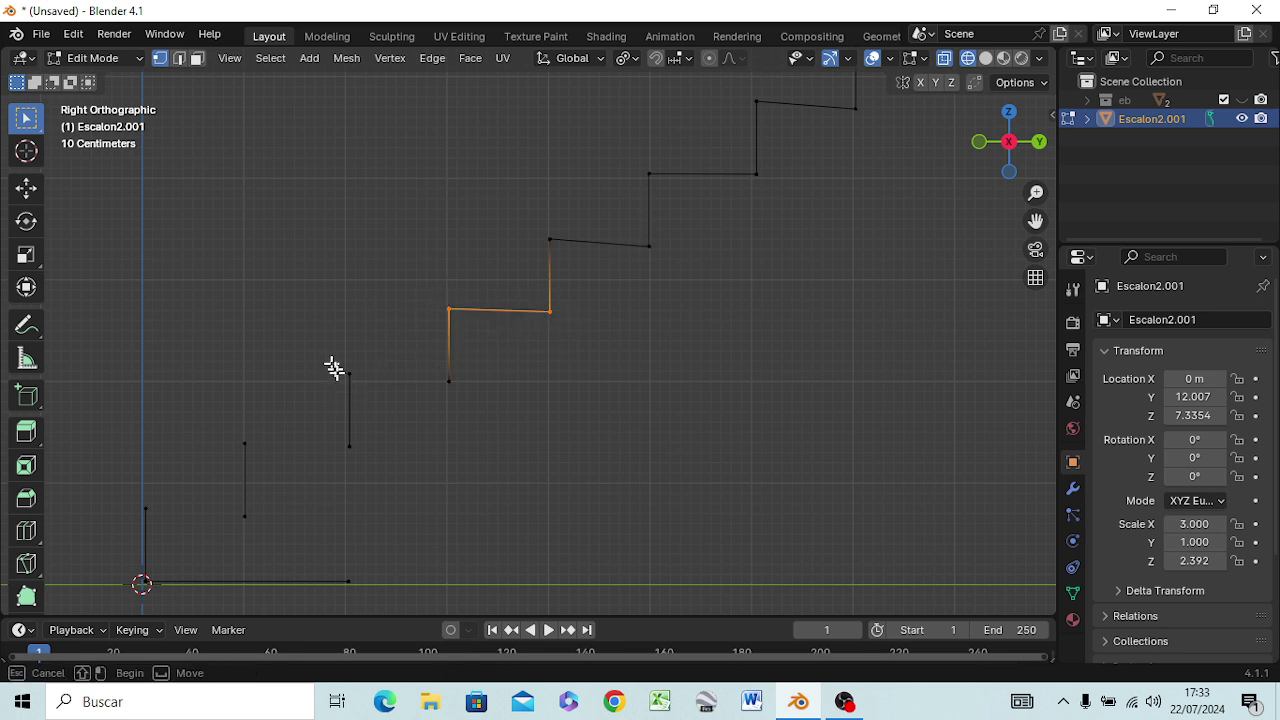
left_click_drag(330, 362, 461, 398)
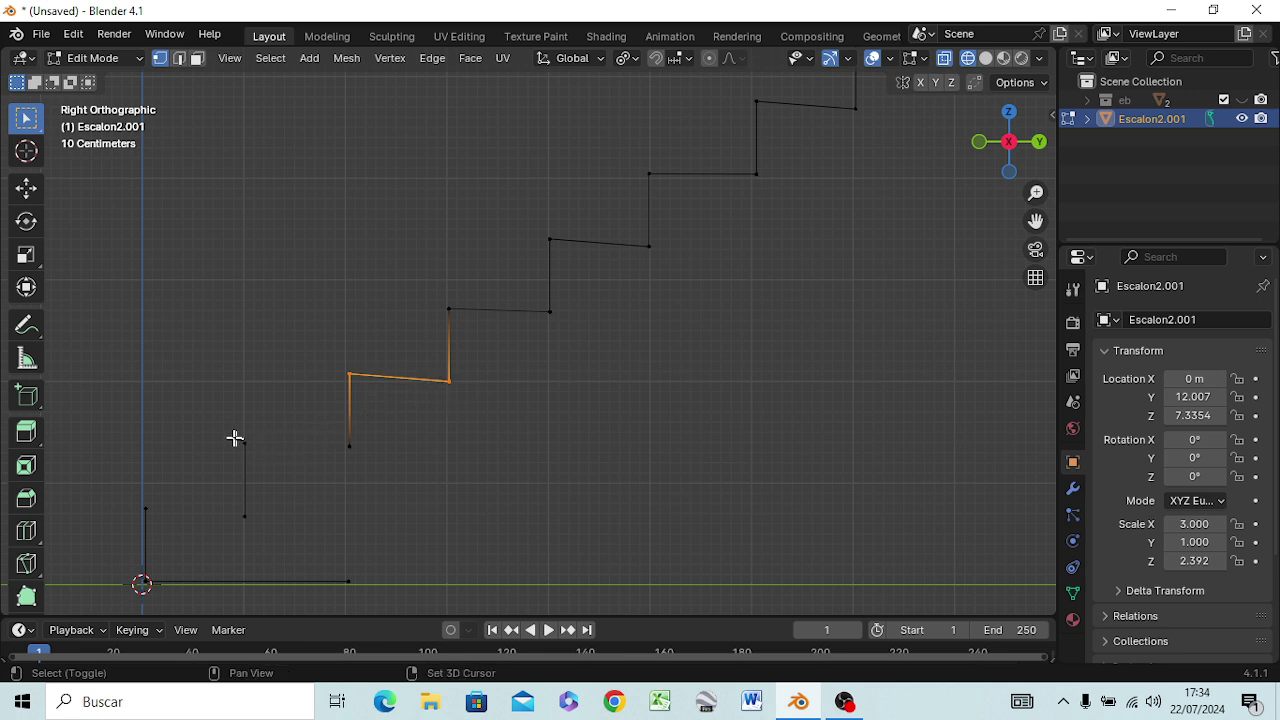
left_click_drag(235, 437, 370, 458)
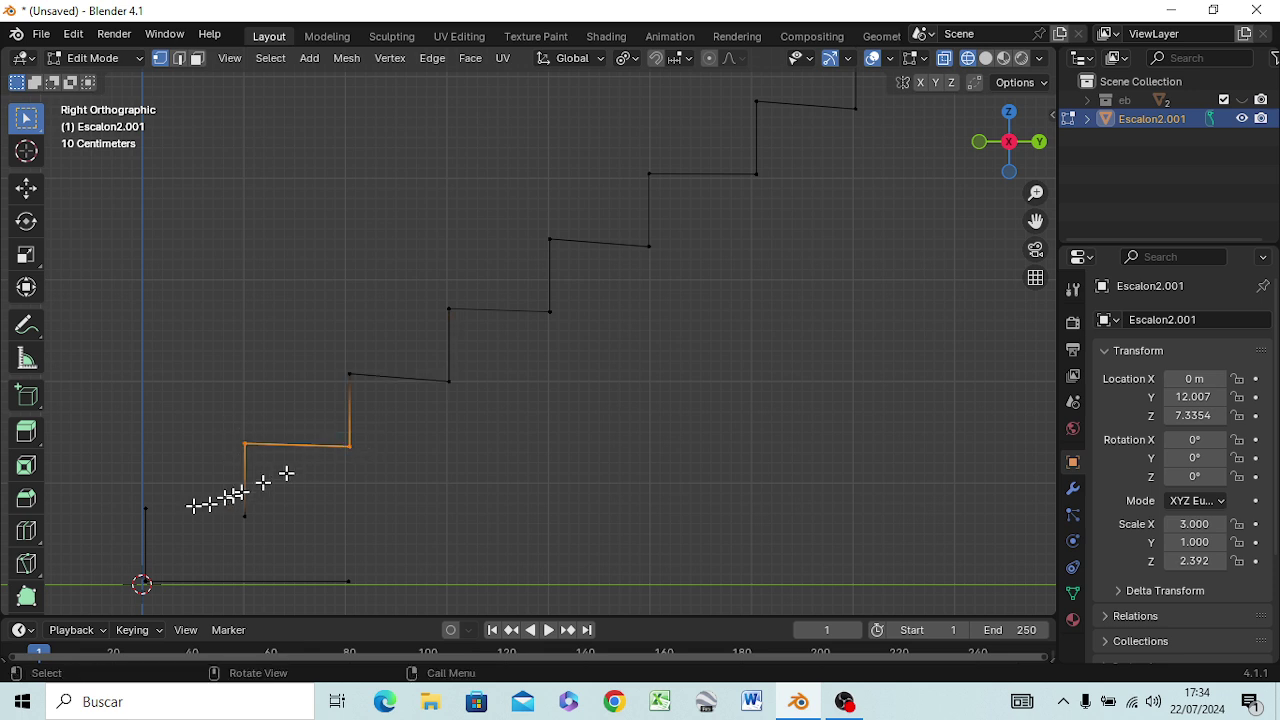
left_click_drag(129, 494, 264, 523)
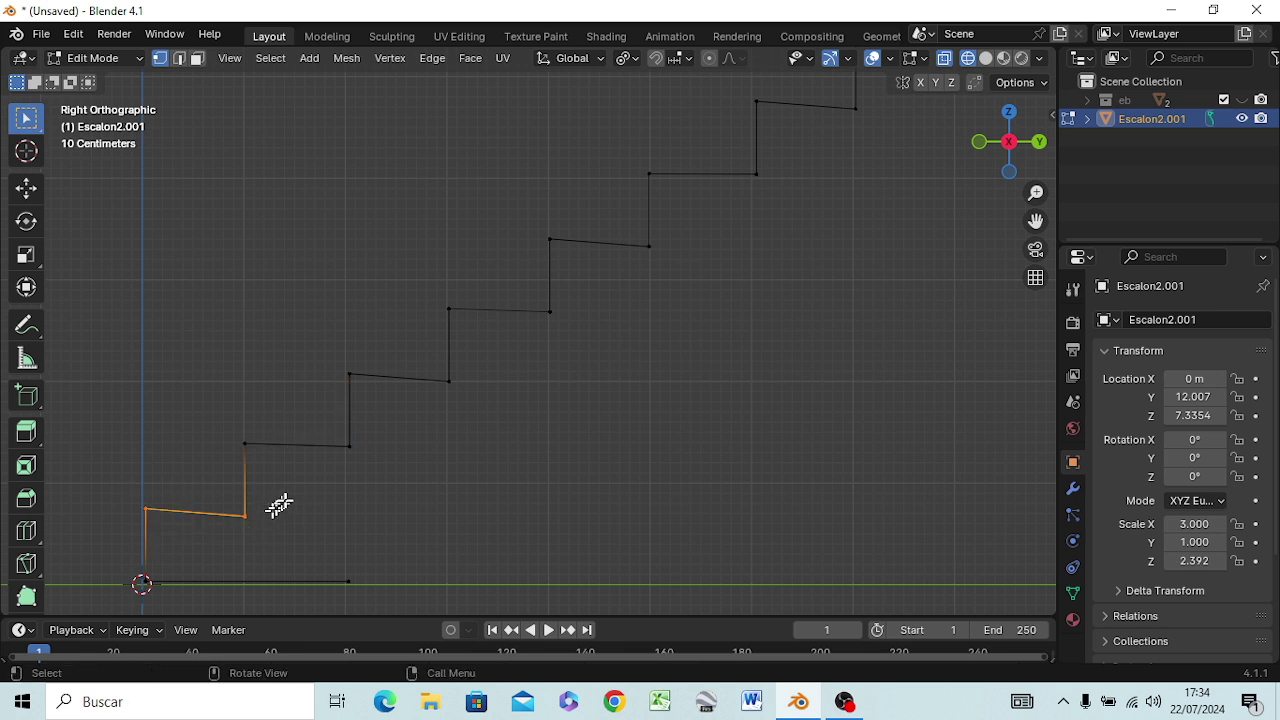
left_click(154, 504)
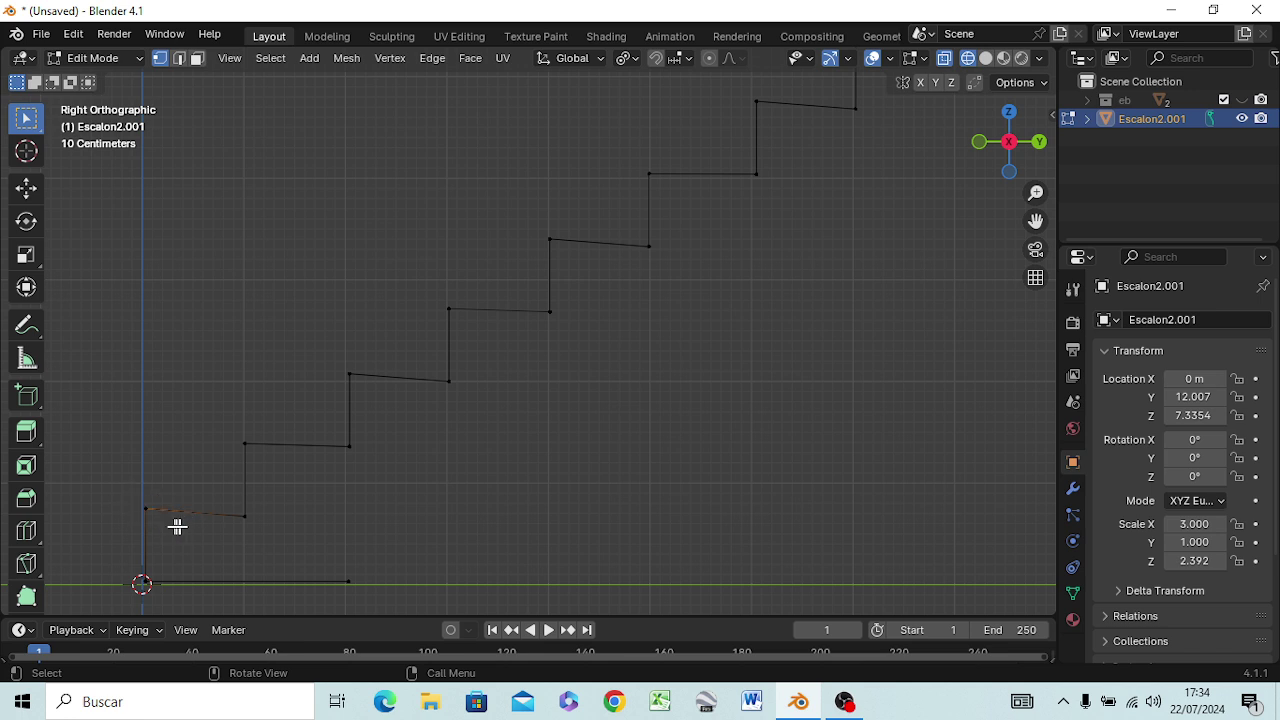
middle_click_drag(170, 523, 487, 411, "shift")
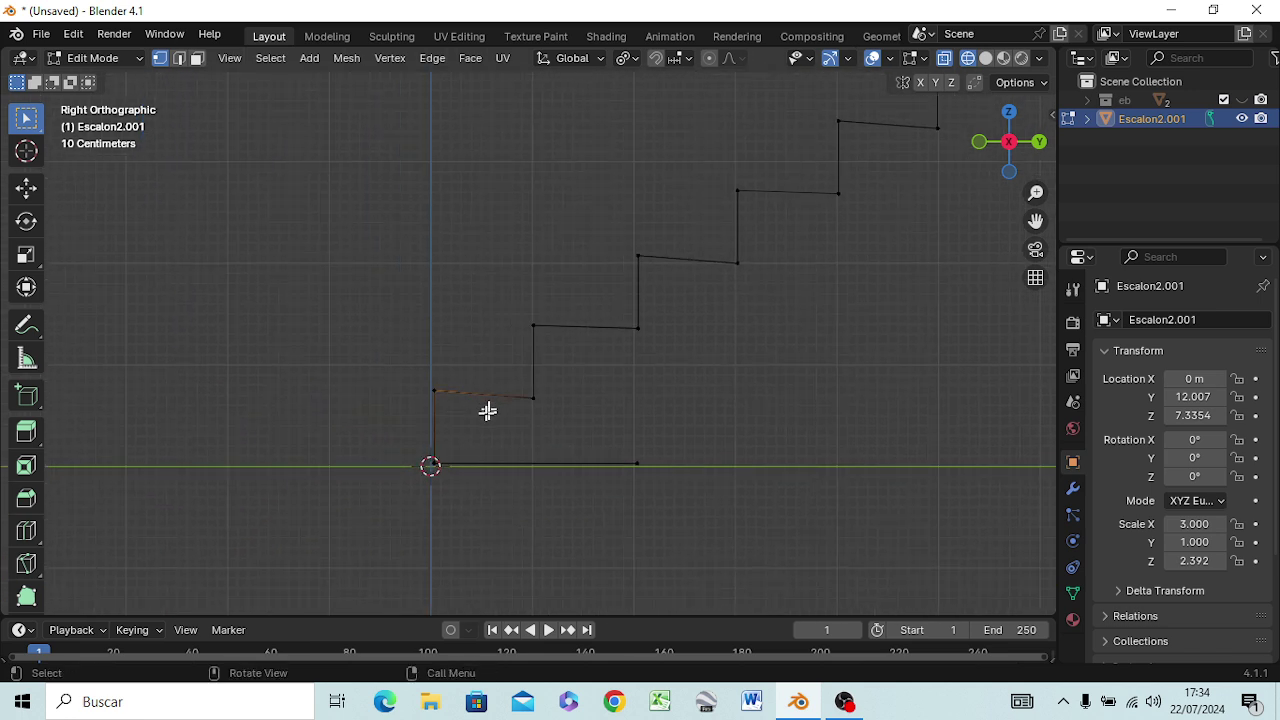
Level the bottom tread by moving its front corner vertex along Z
scroll(487, 411, "up", 2)
scroll(487, 411, "up", 1)
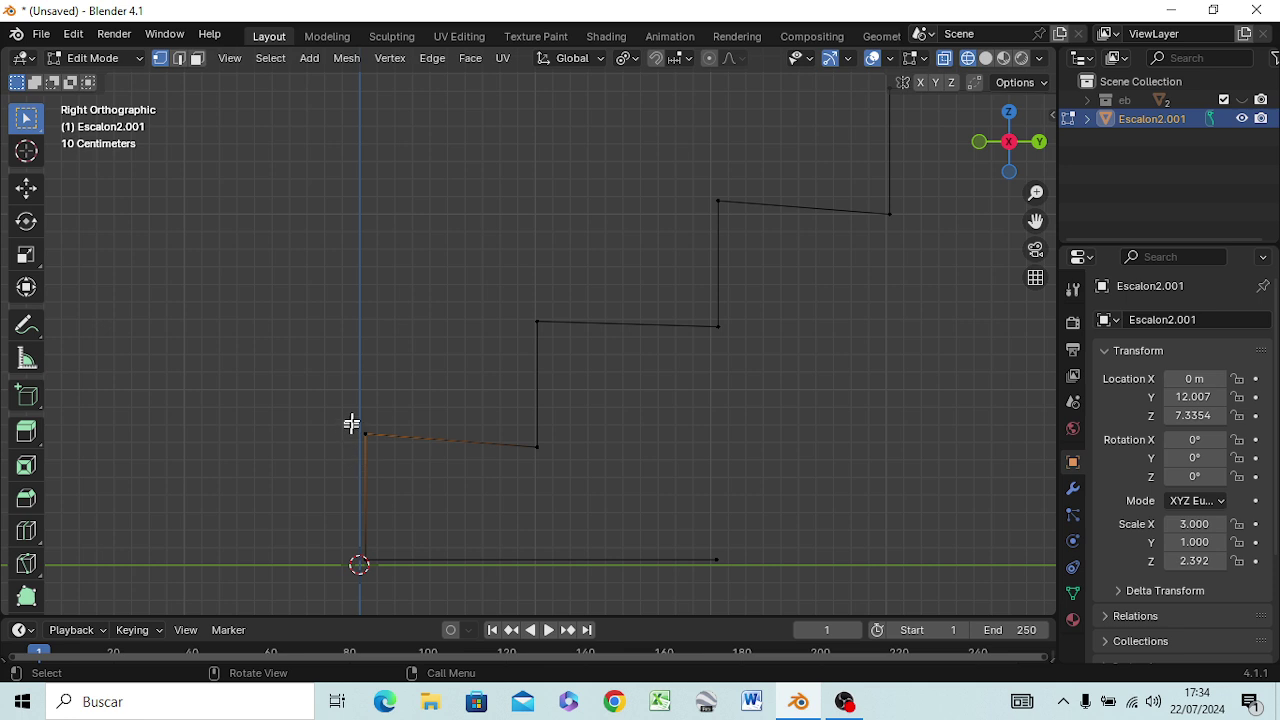
left_click_drag(352, 418, 399, 467)
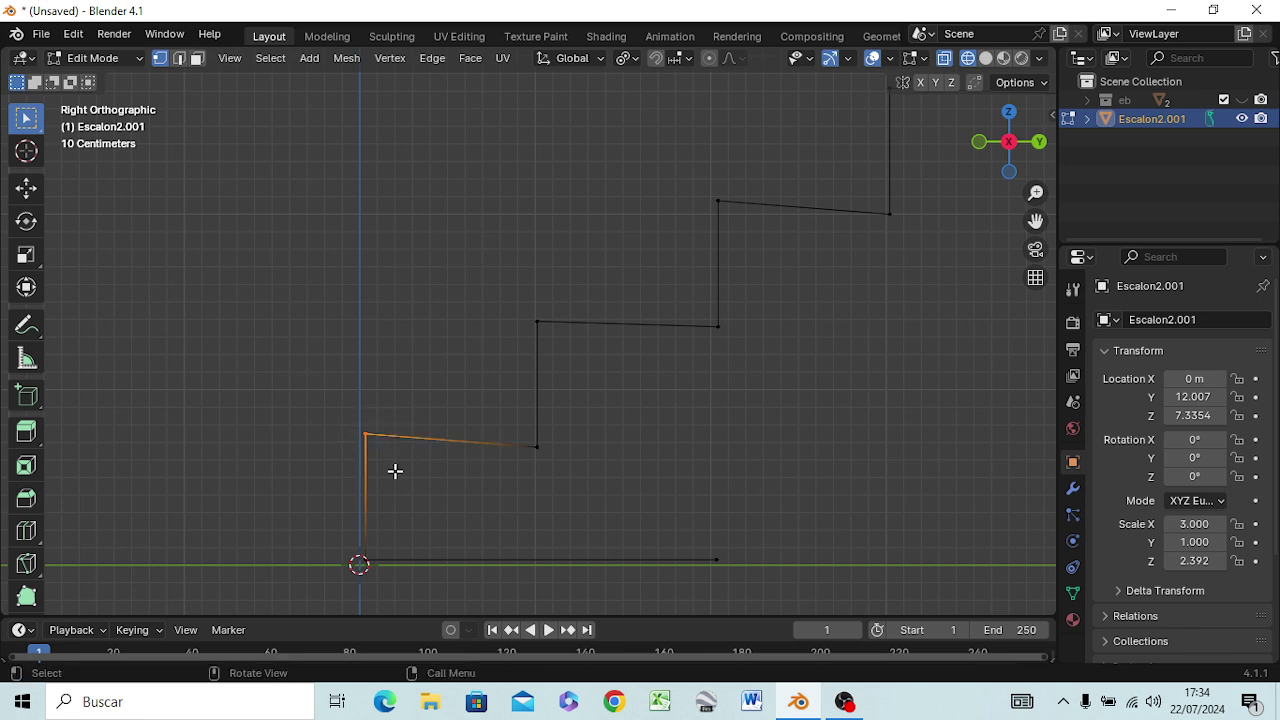
key("g")
key("z")
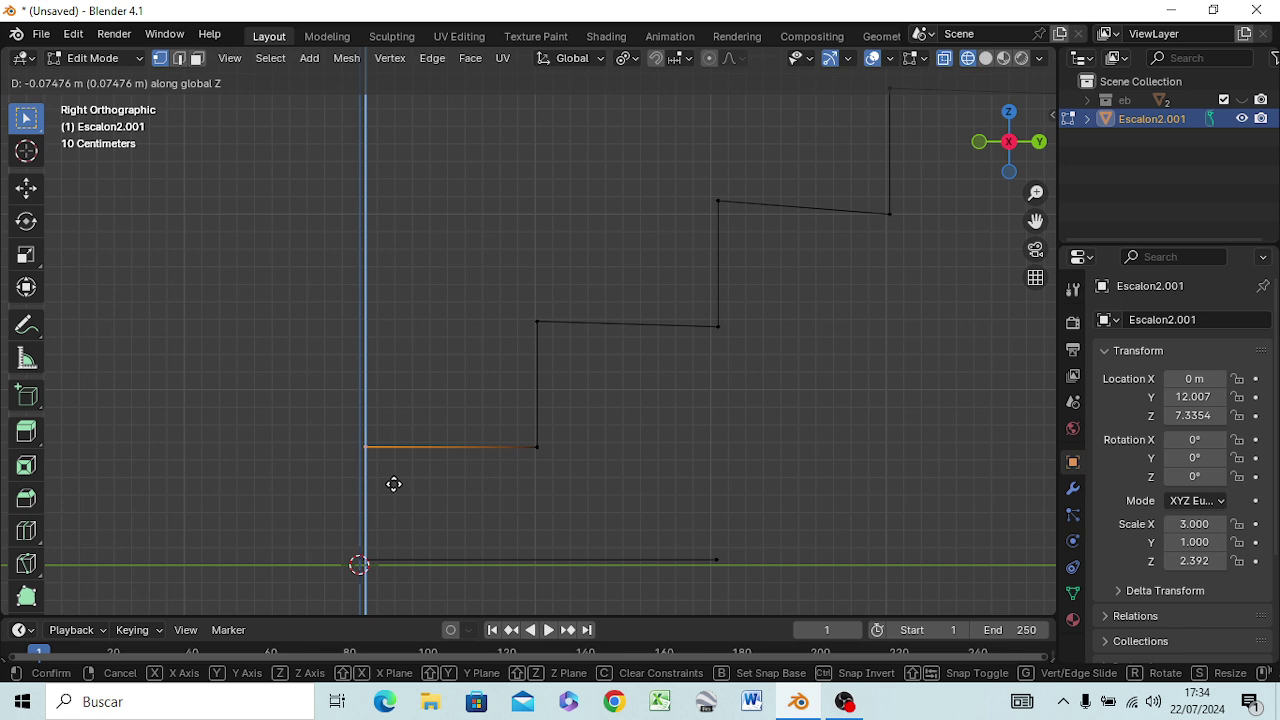
left_click(394, 484)
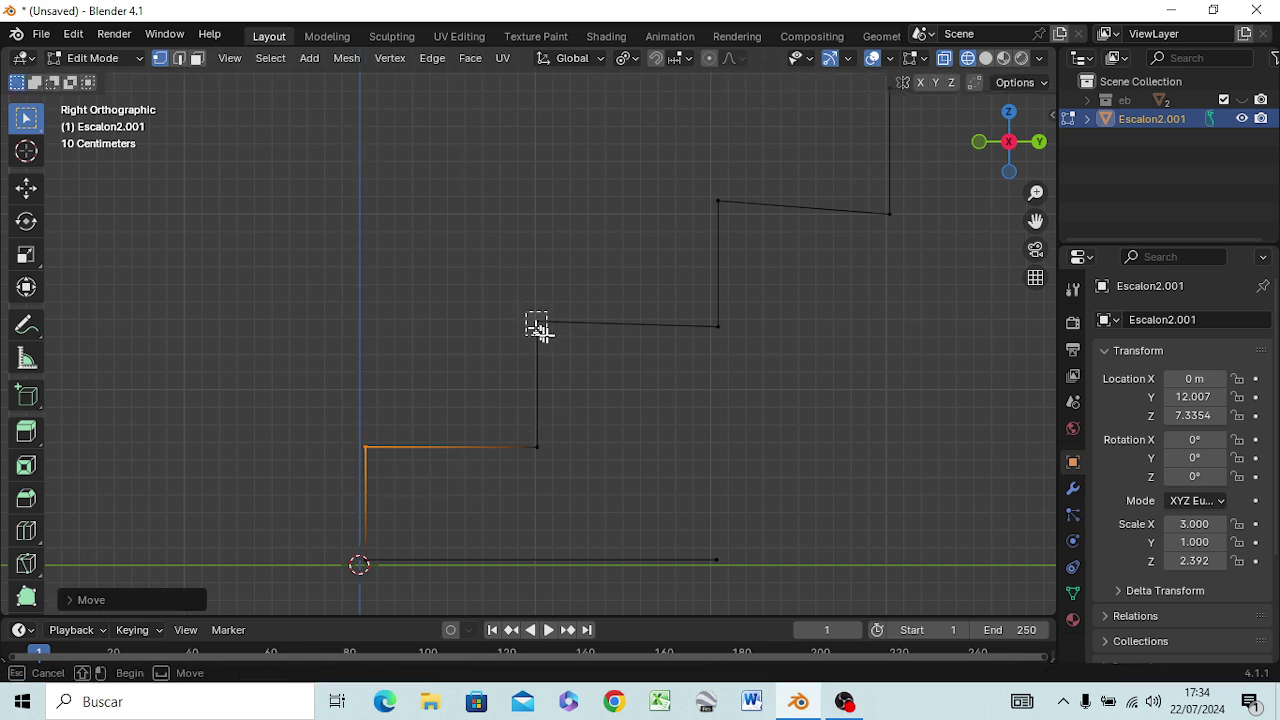
Level the second and third treads by lowering their front corners along Z
left_click(537, 330)
key("g")
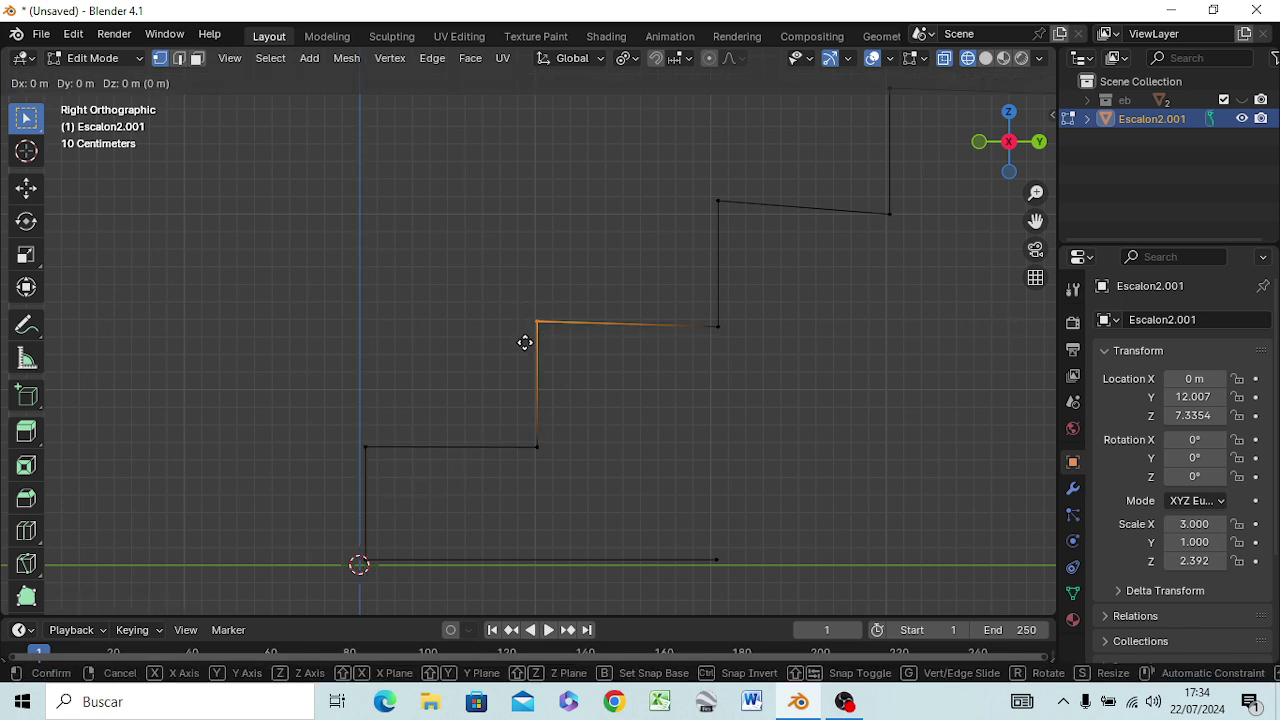
key("z")
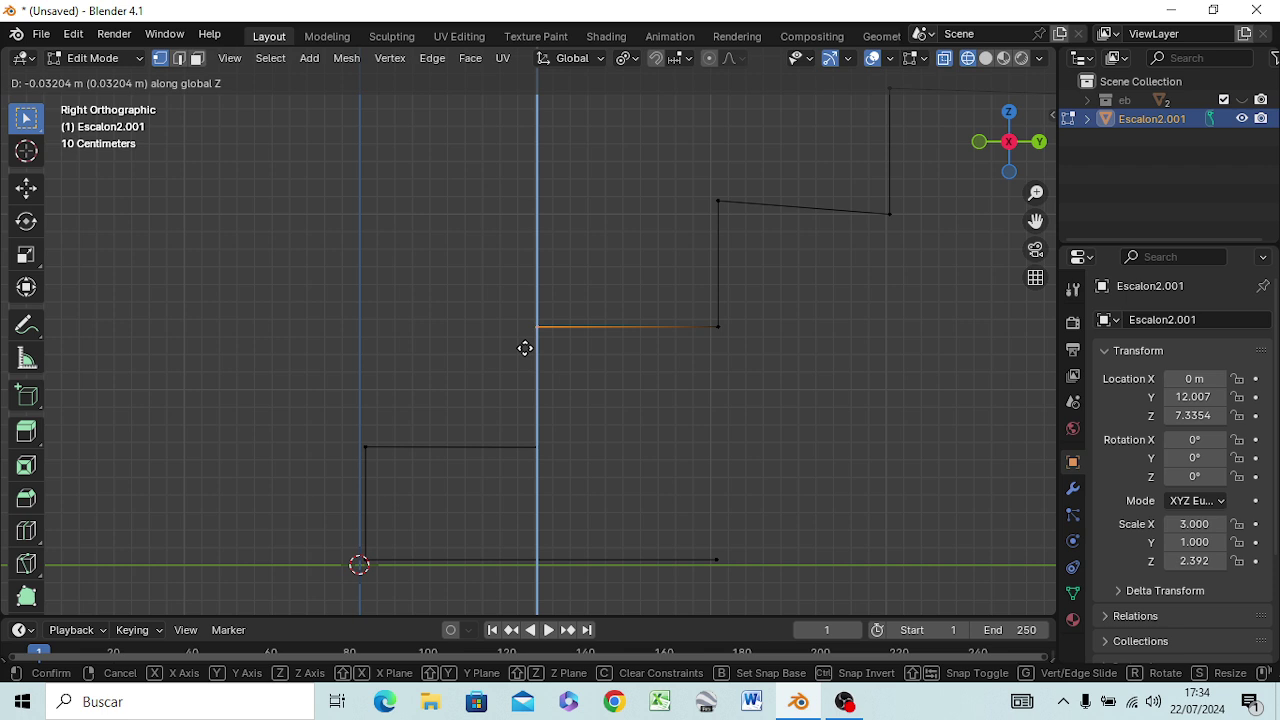
left_click(524, 348)
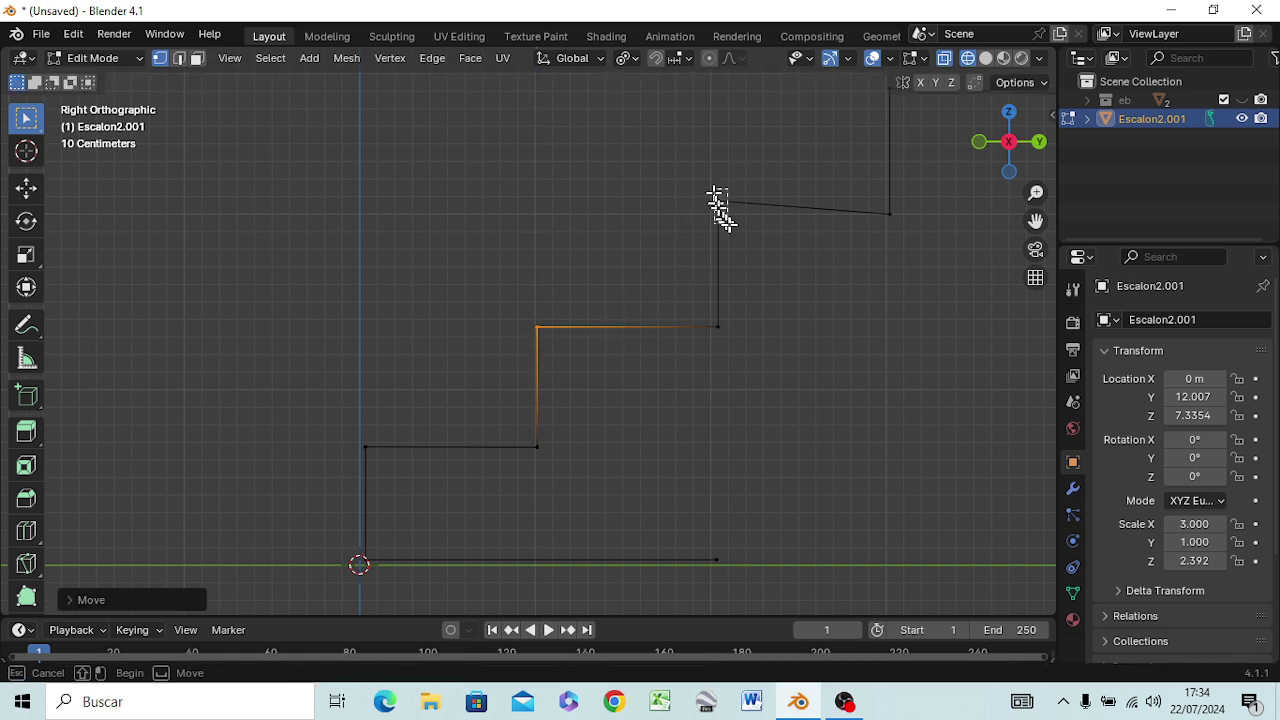
left_click(717, 199)
key("g")
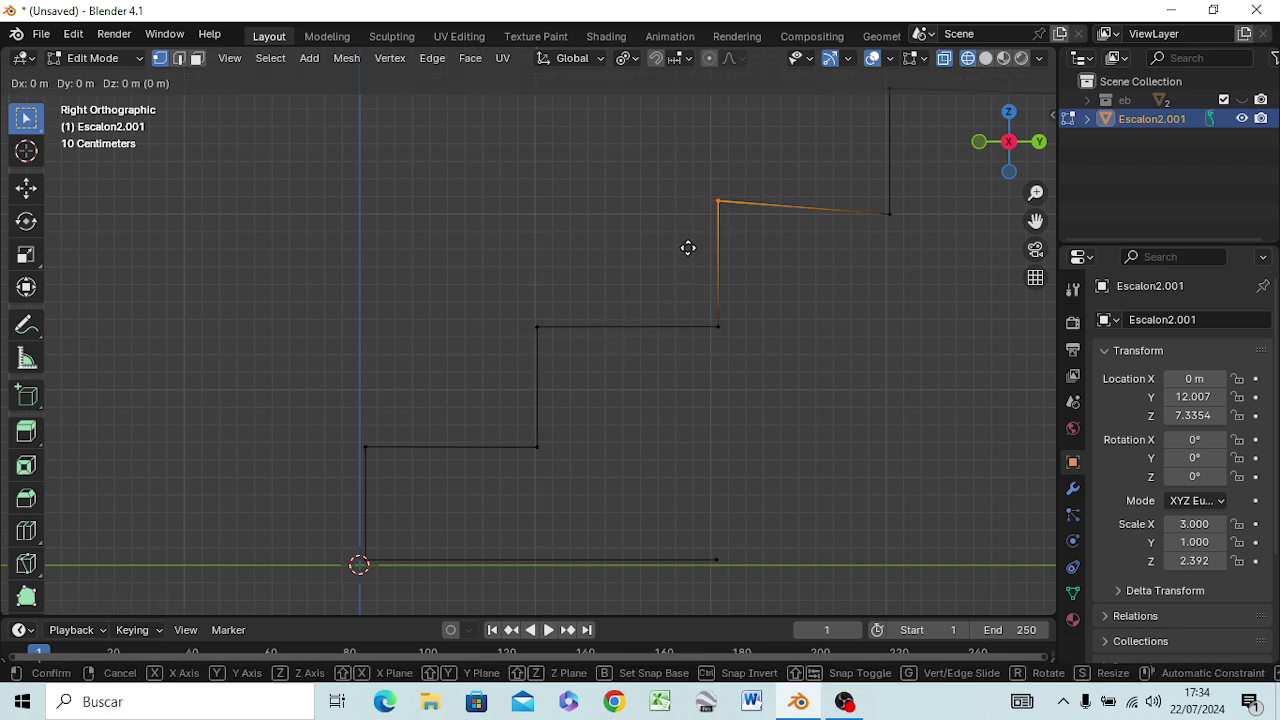
key("z")
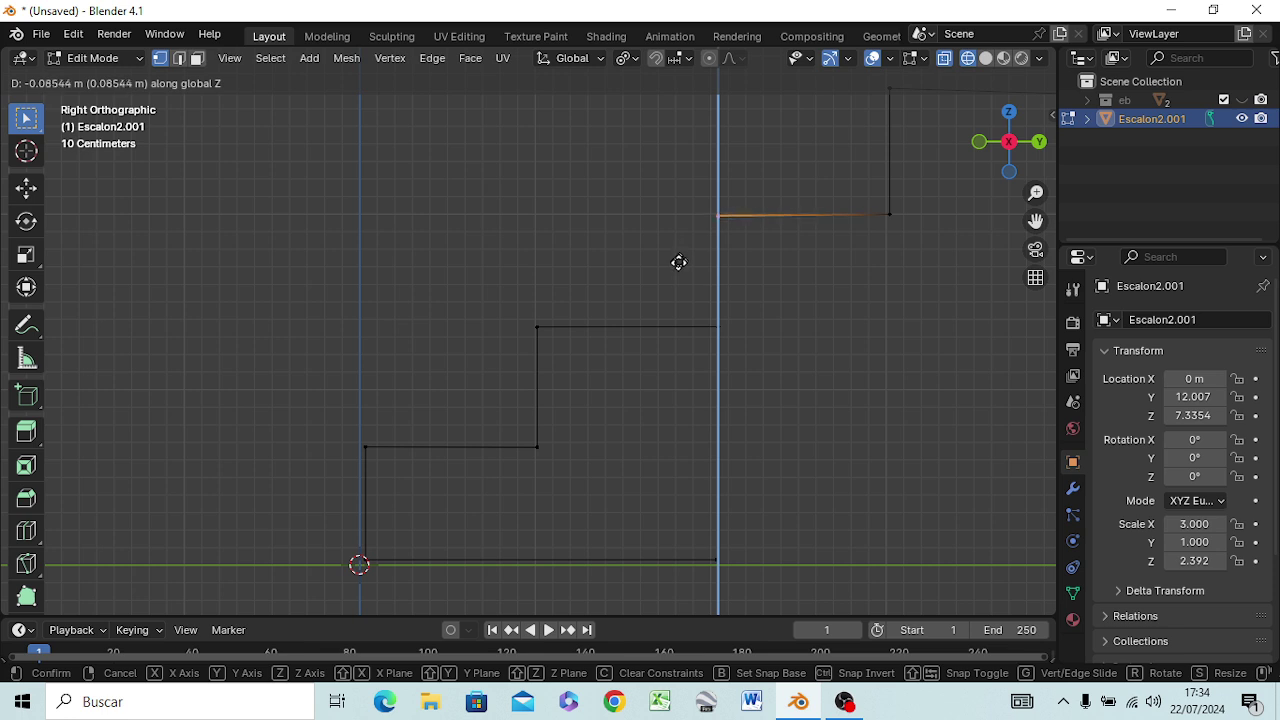
left_click(675, 261)
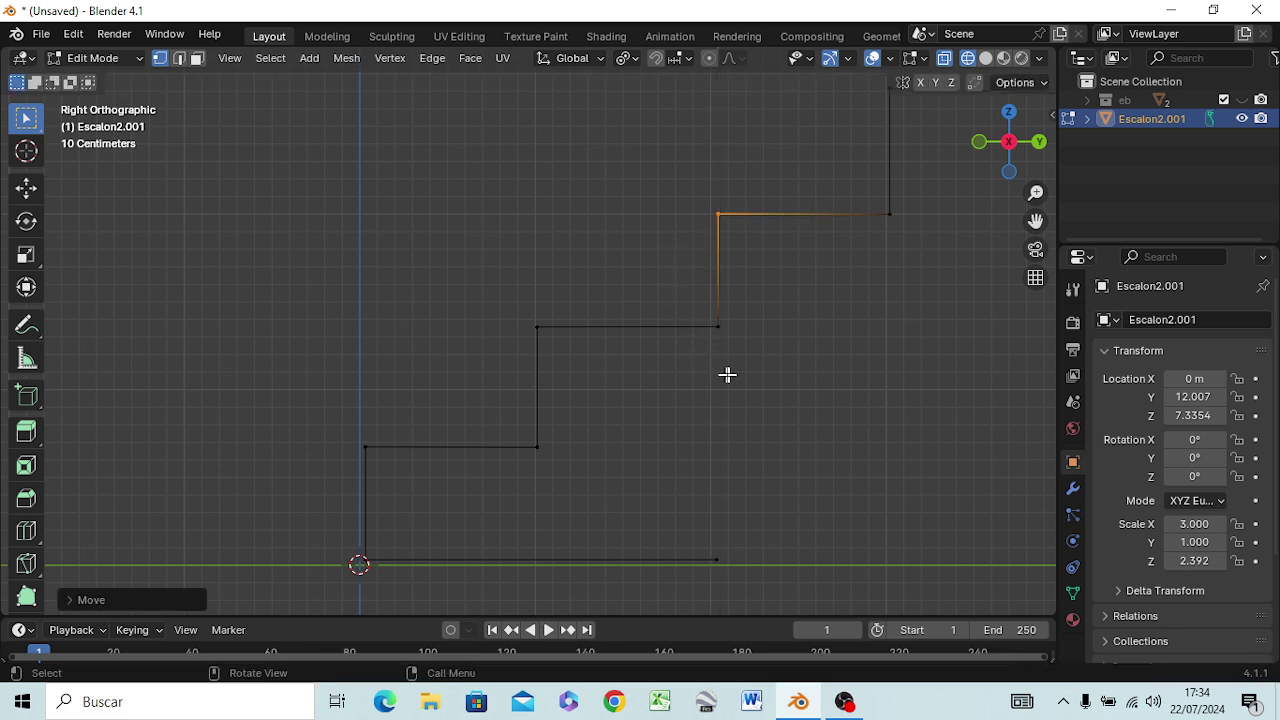
middle_click_drag(757, 366, 406, 471, "shift")
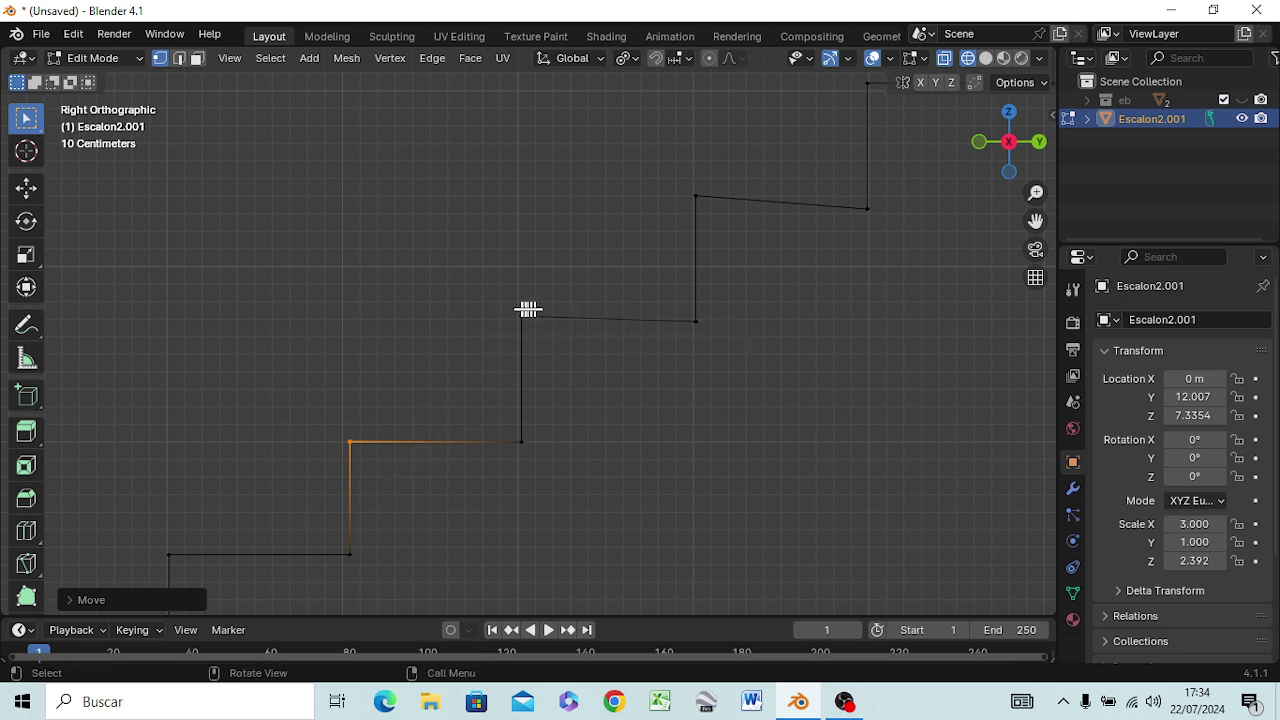
Level the middle step and the next step above by moving their corners along Z
left_click(529, 323)
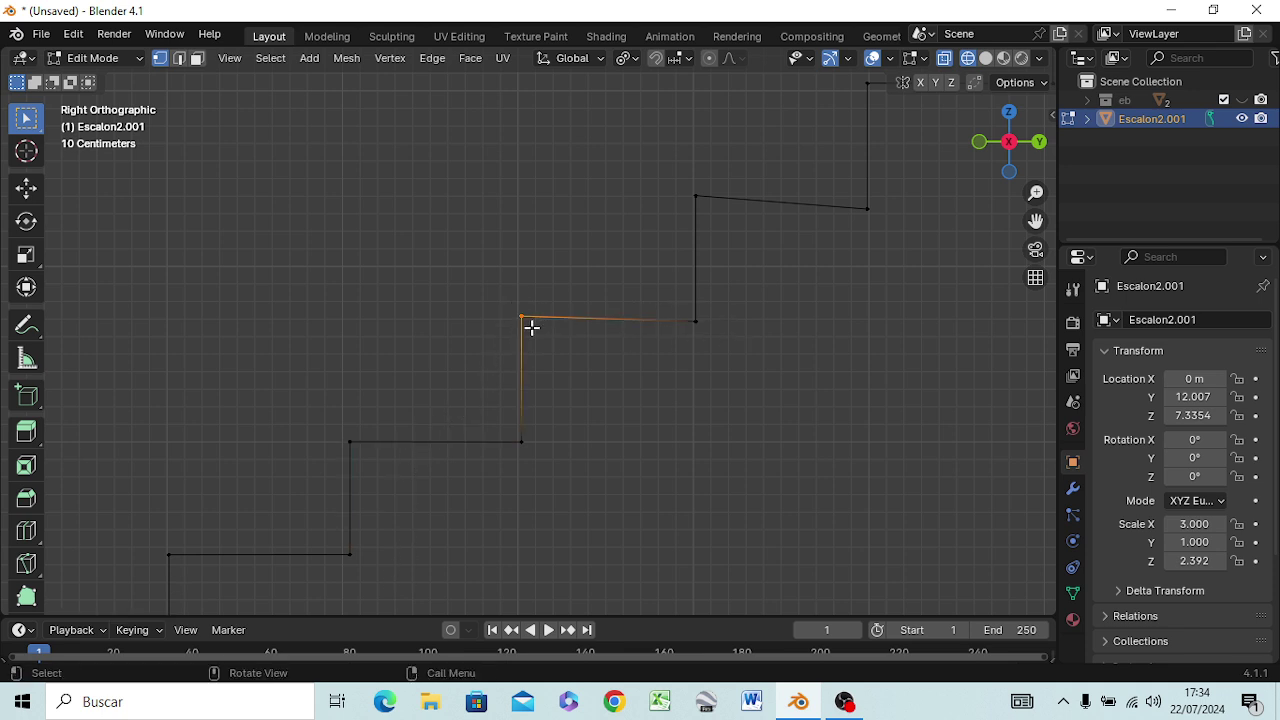
key("g")
key("z")
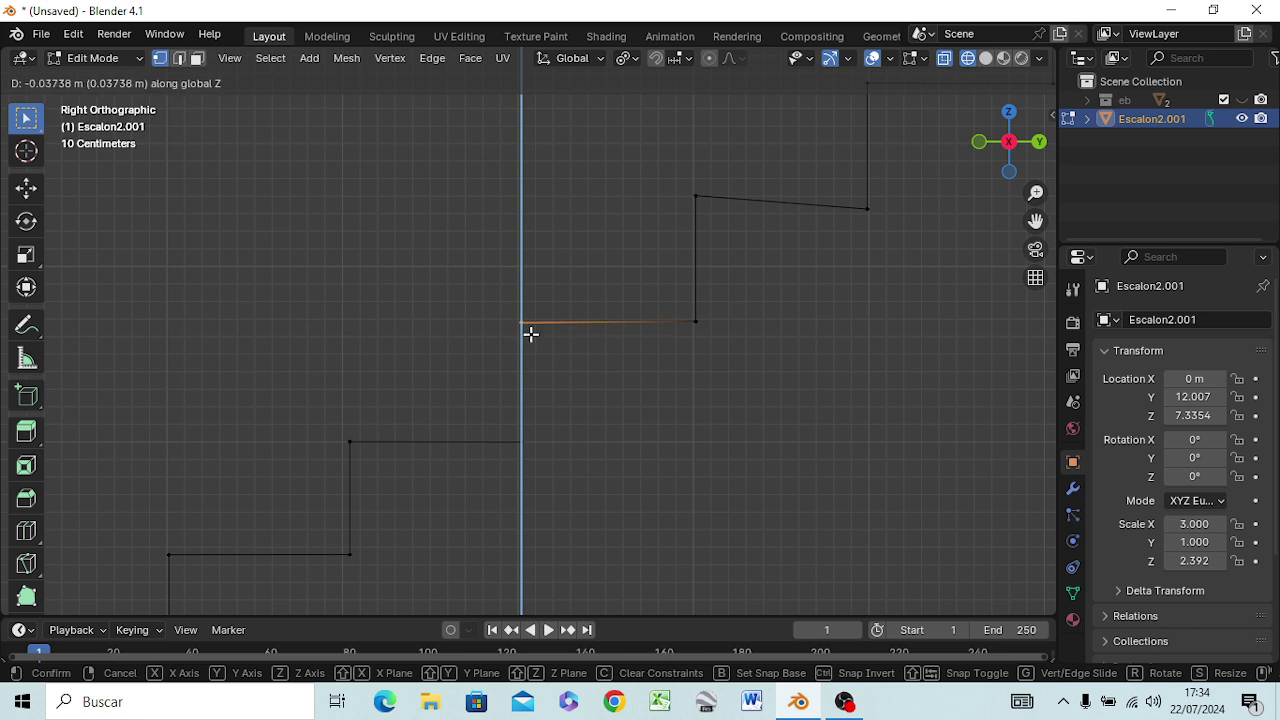
left_click(530, 334)
left_click(703, 210)
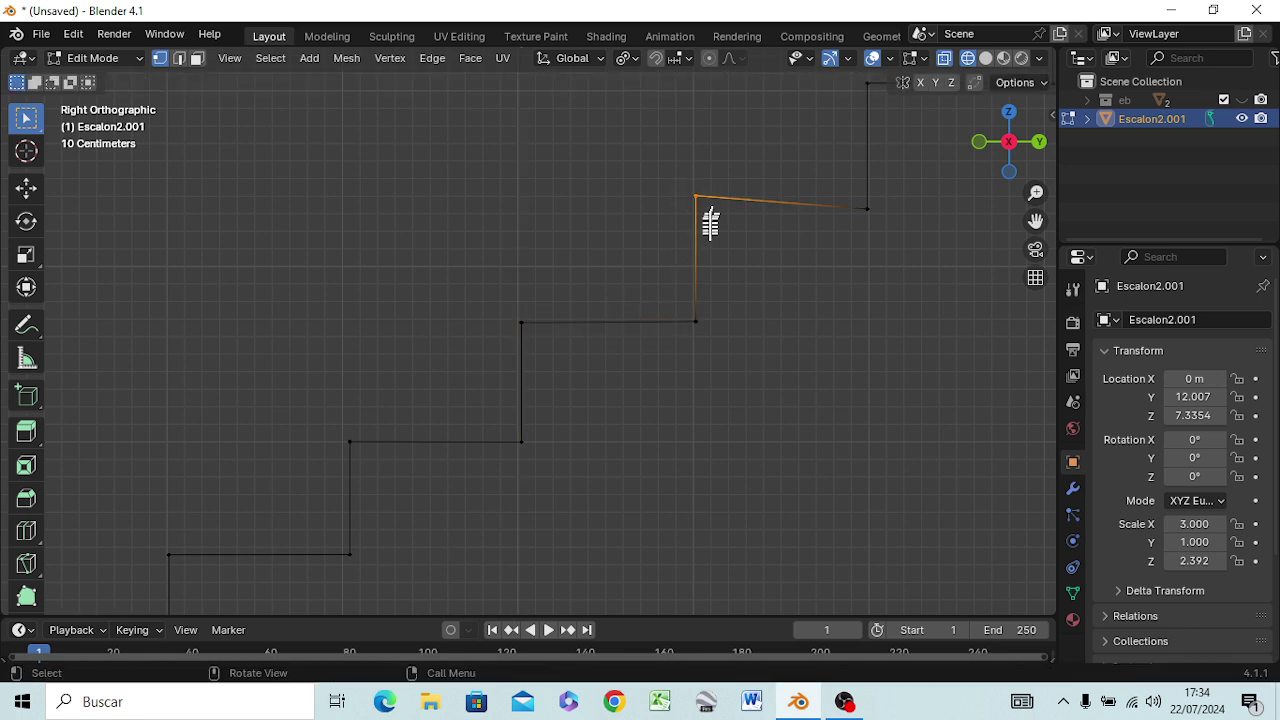
key("g")
key("z")
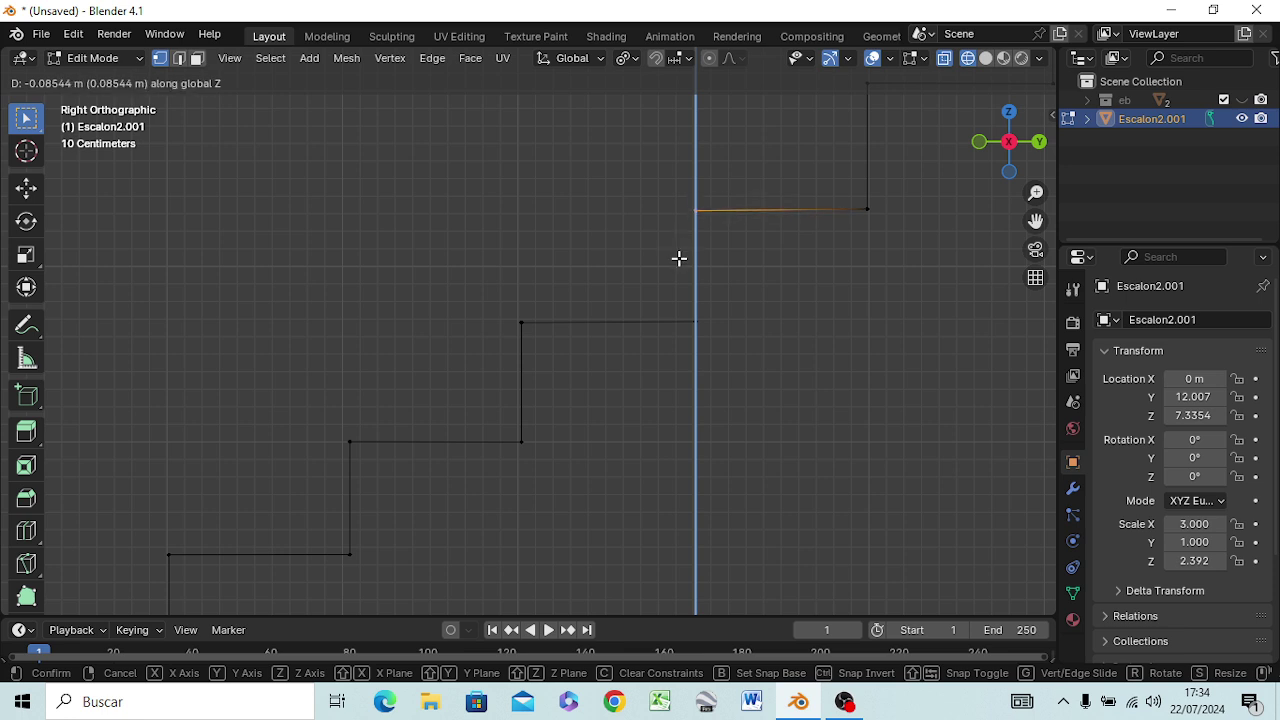
left_click(679, 258)
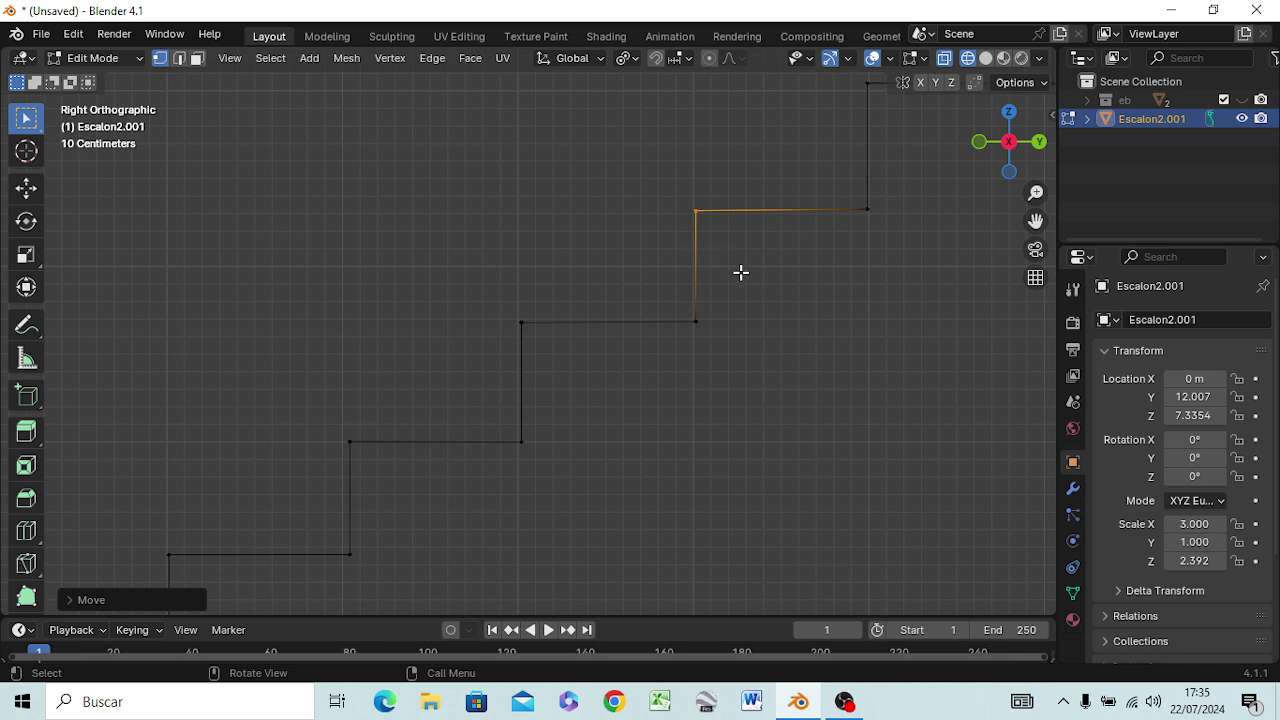
Move the upper step's top corner along Z, then correct its height again
middle_click_drag(740, 273, 406, 500, "shift")
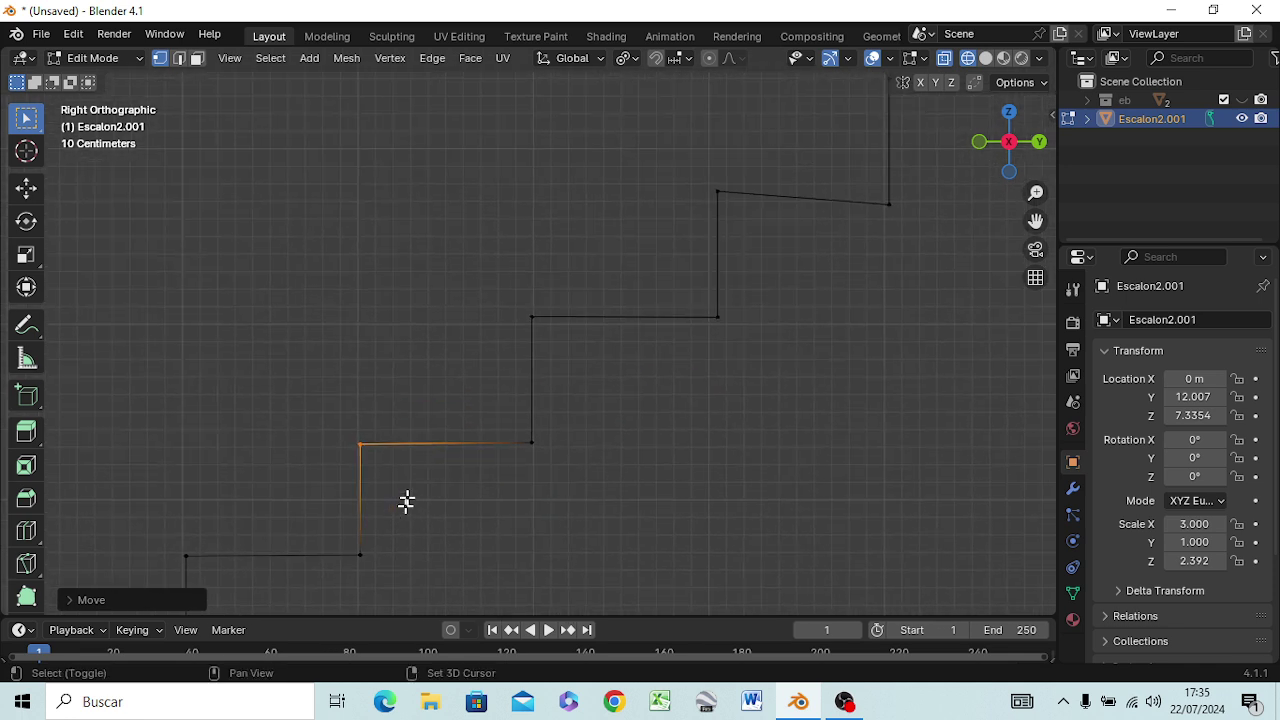
left_click(716, 191, "shift")
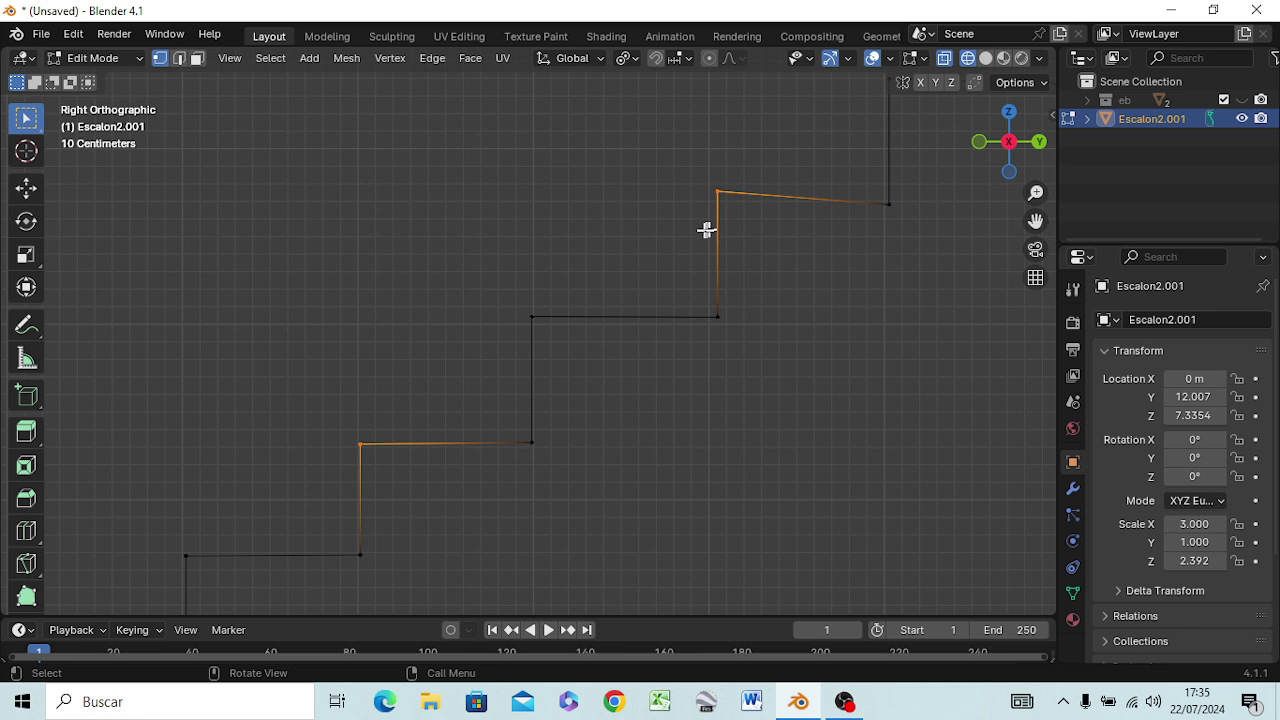
left_click(768, 316)
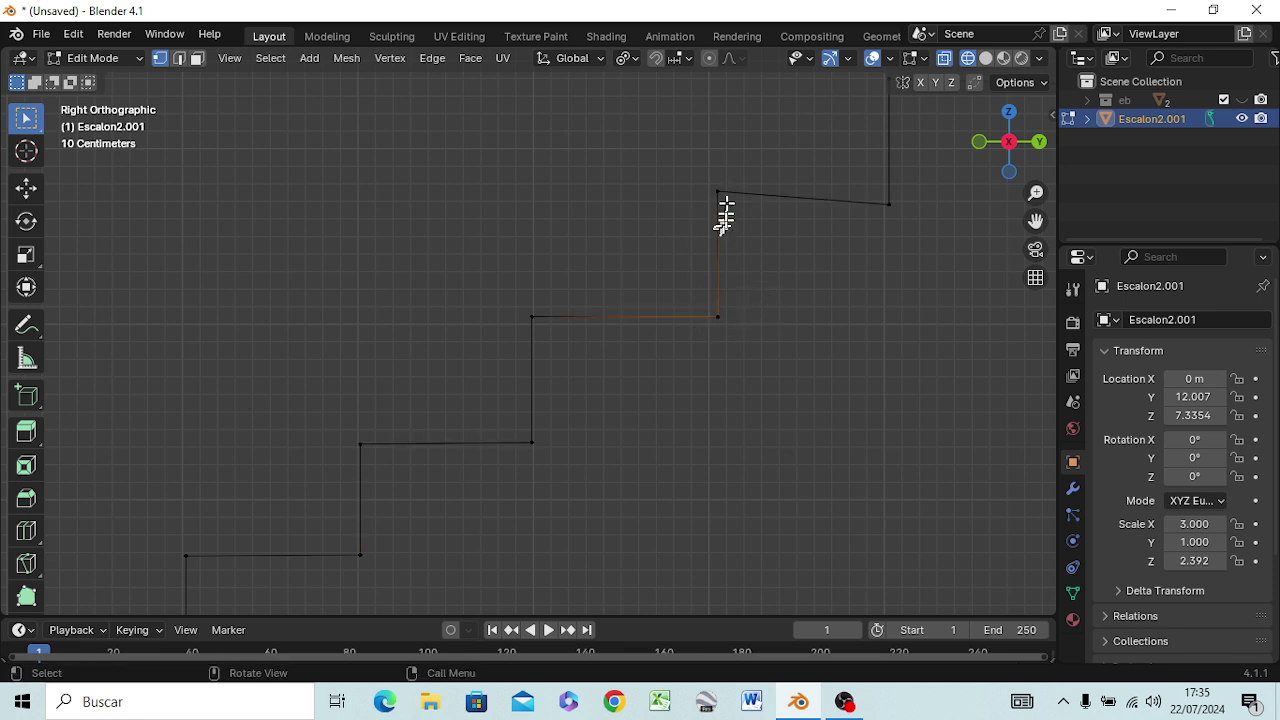
left_click_drag(711, 178, 726, 216)
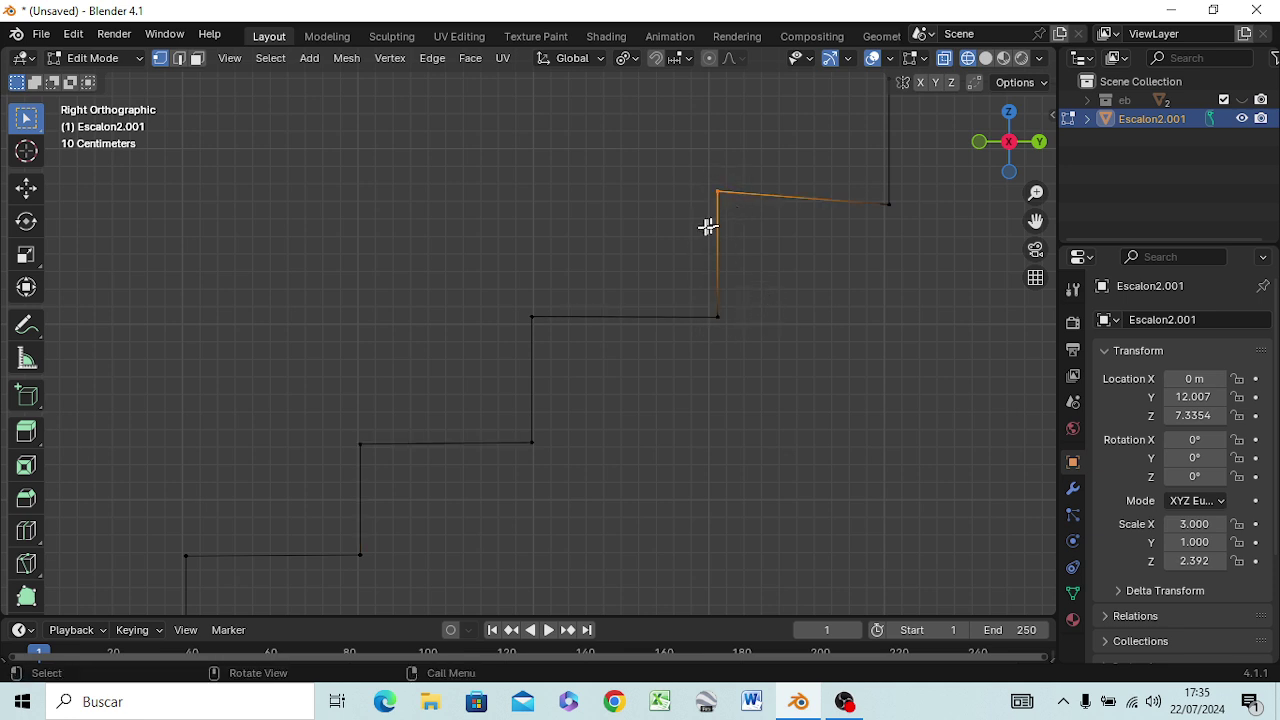
key("g")
key("z")
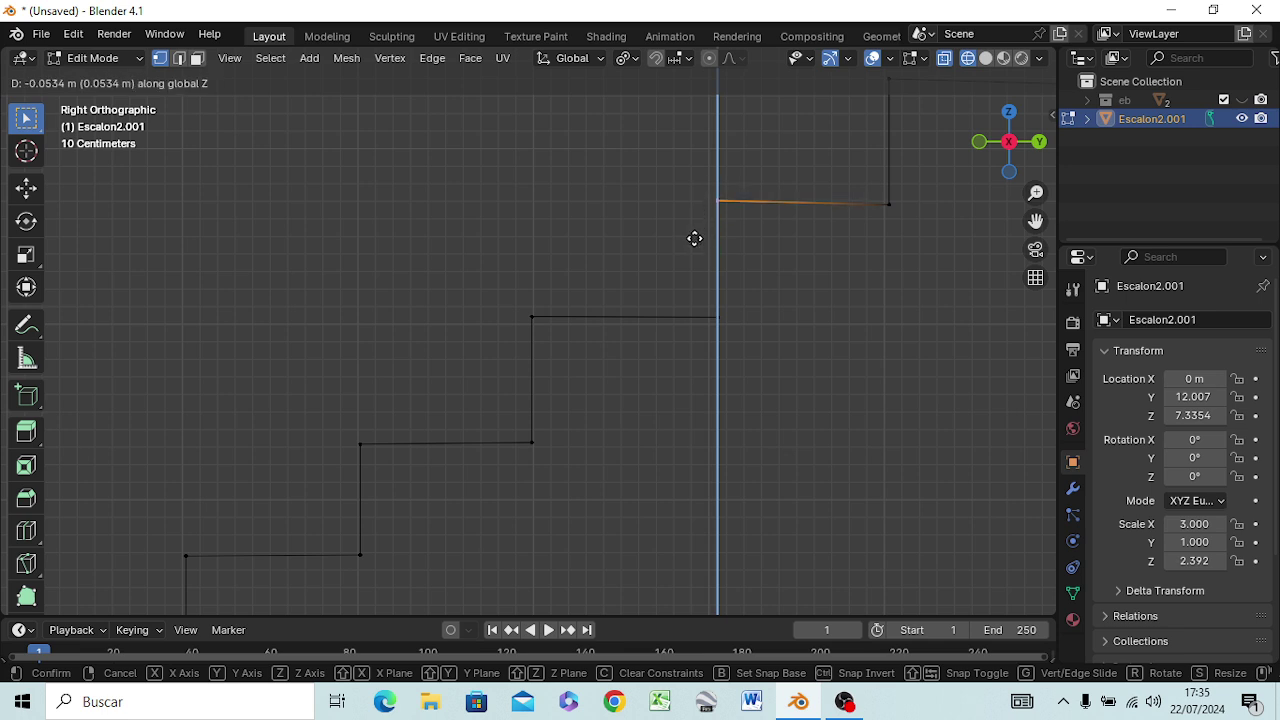
left_click(694, 243)
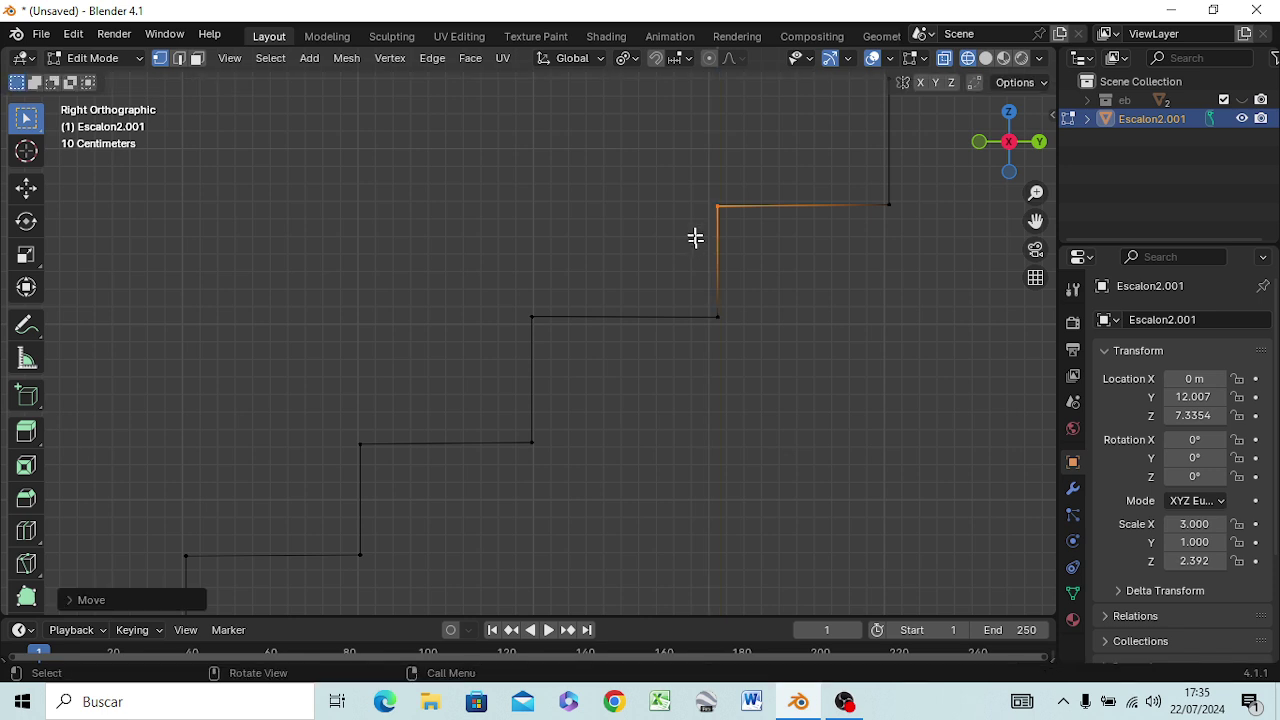
key("g")
key("z")
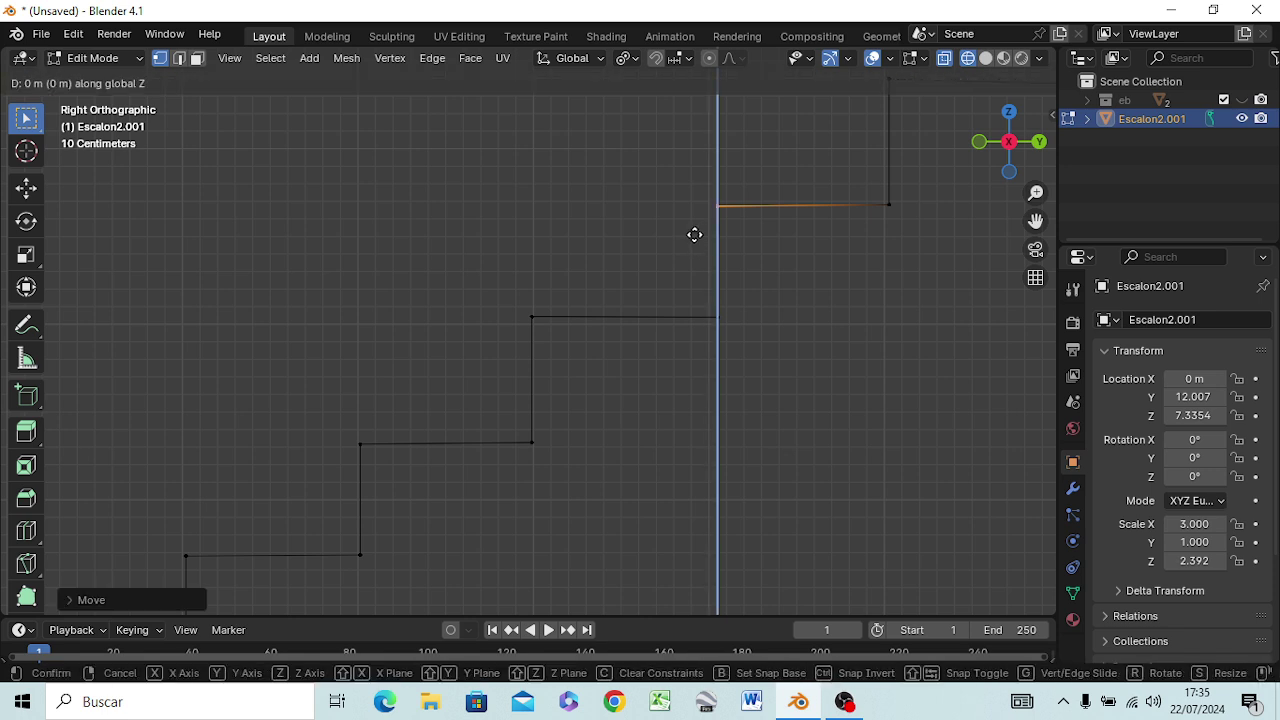
left_click(694, 233)
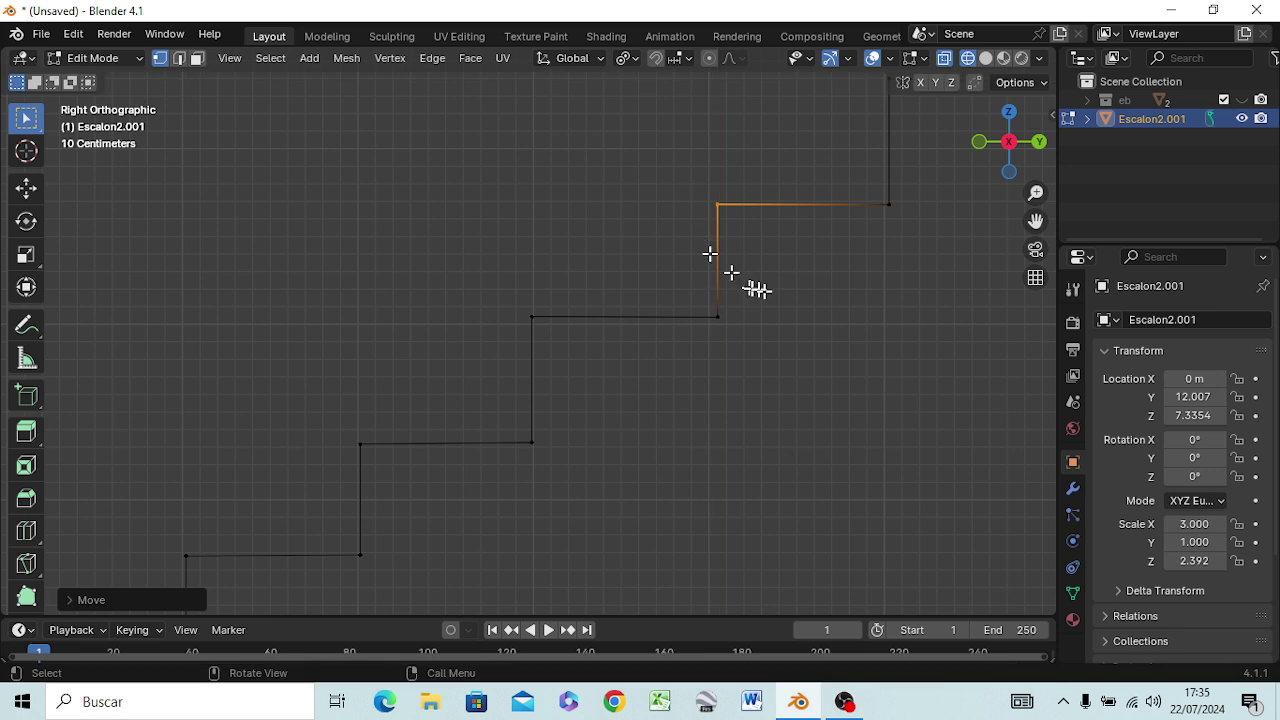
Lower the middle step's corner vertex along Z to make its tread level
middle_click_drag(840, 318, 466, 566, "shift")
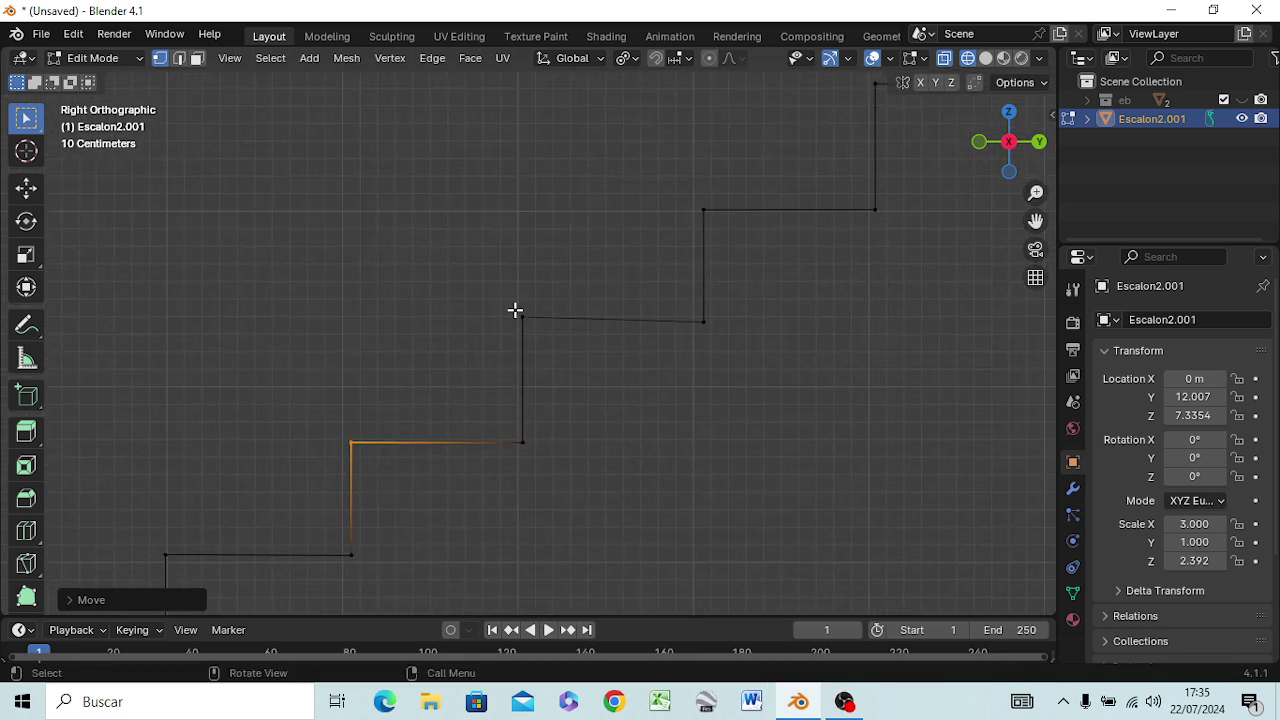
left_click(524, 320)
key("g")
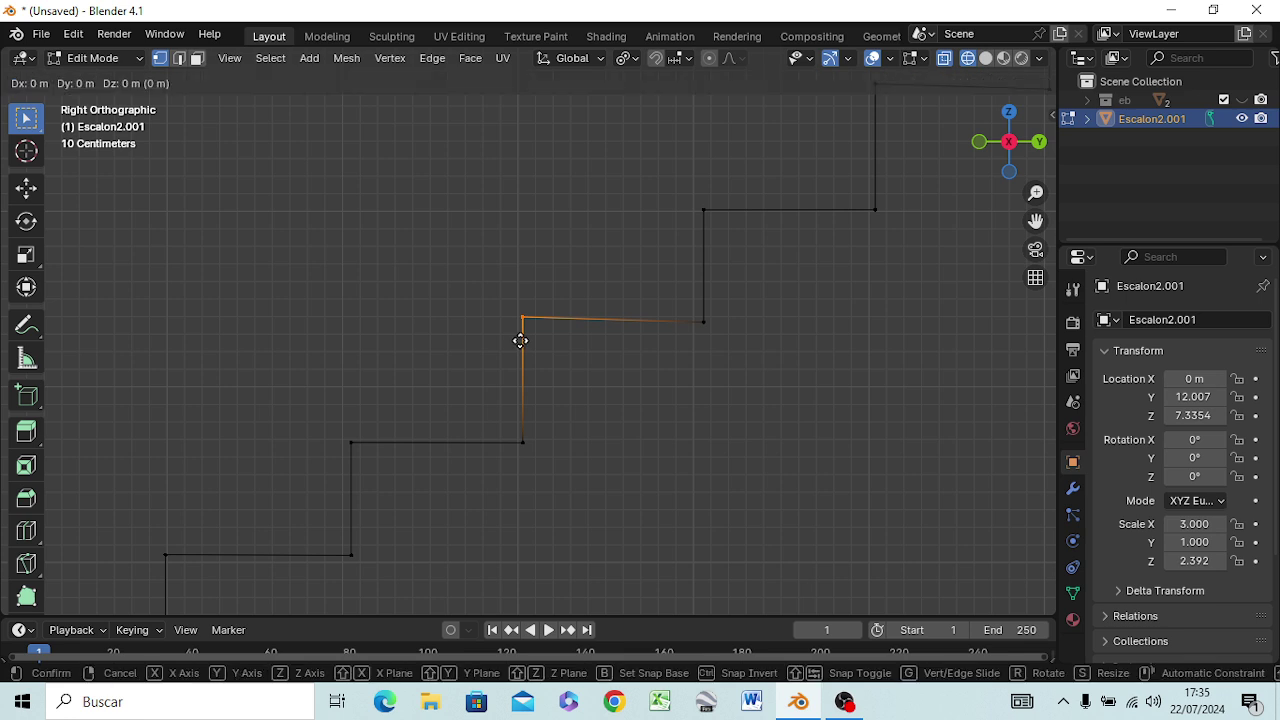
key("z")
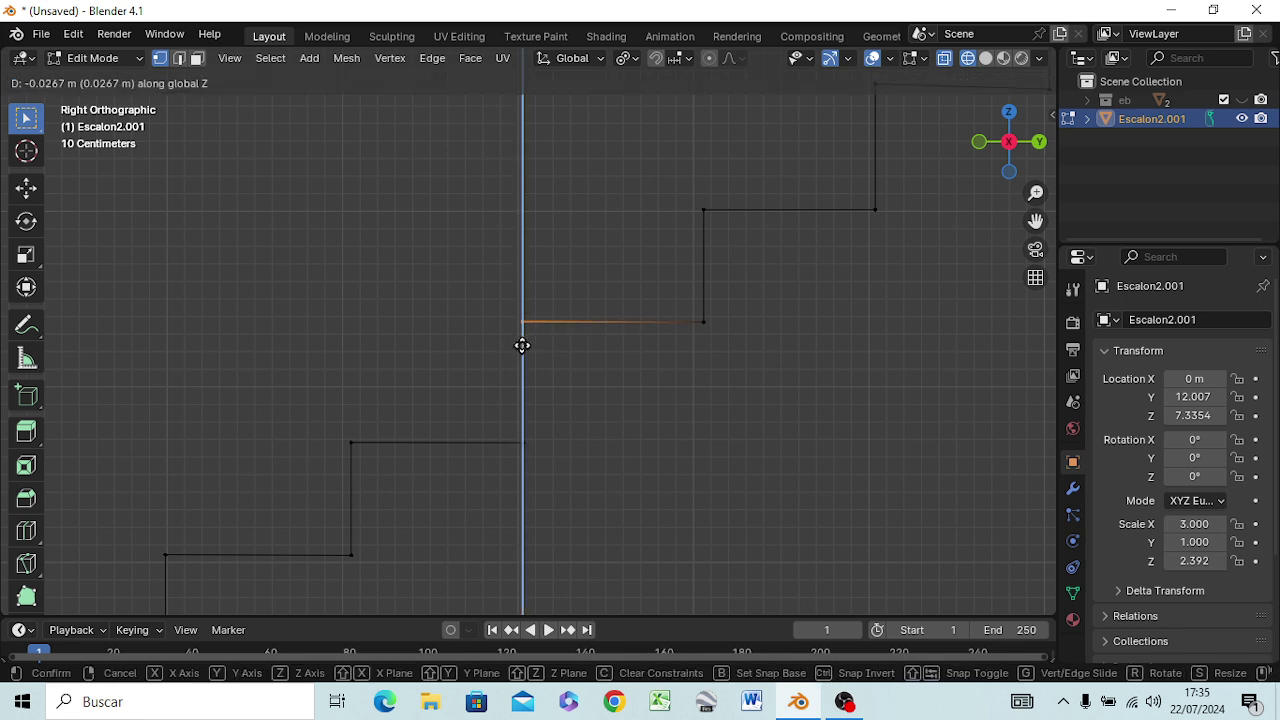
left_click(522, 345)
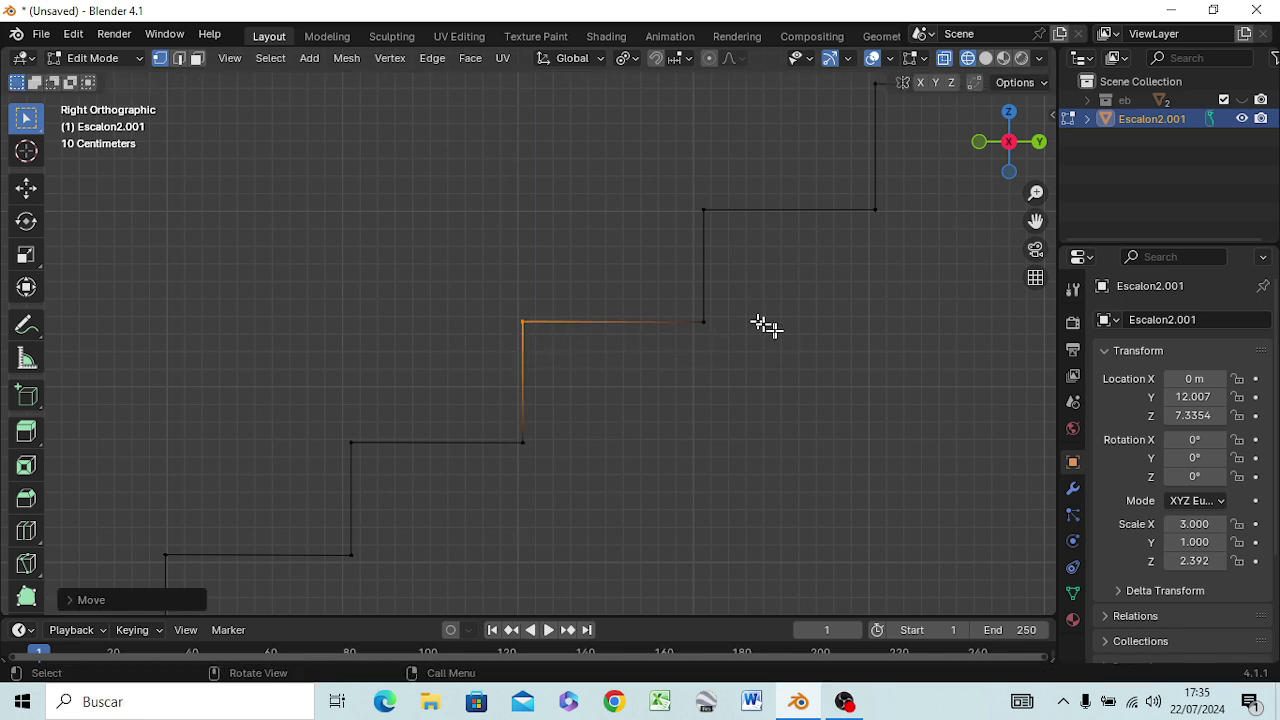
Level the next step and the top step by lowering their corners along Z
mouse_move(823, 317)
middle_mouse_down("shift")
mouse_move(484, 502)
mouse_move(462, 490)
middle_mouse_up("shift")
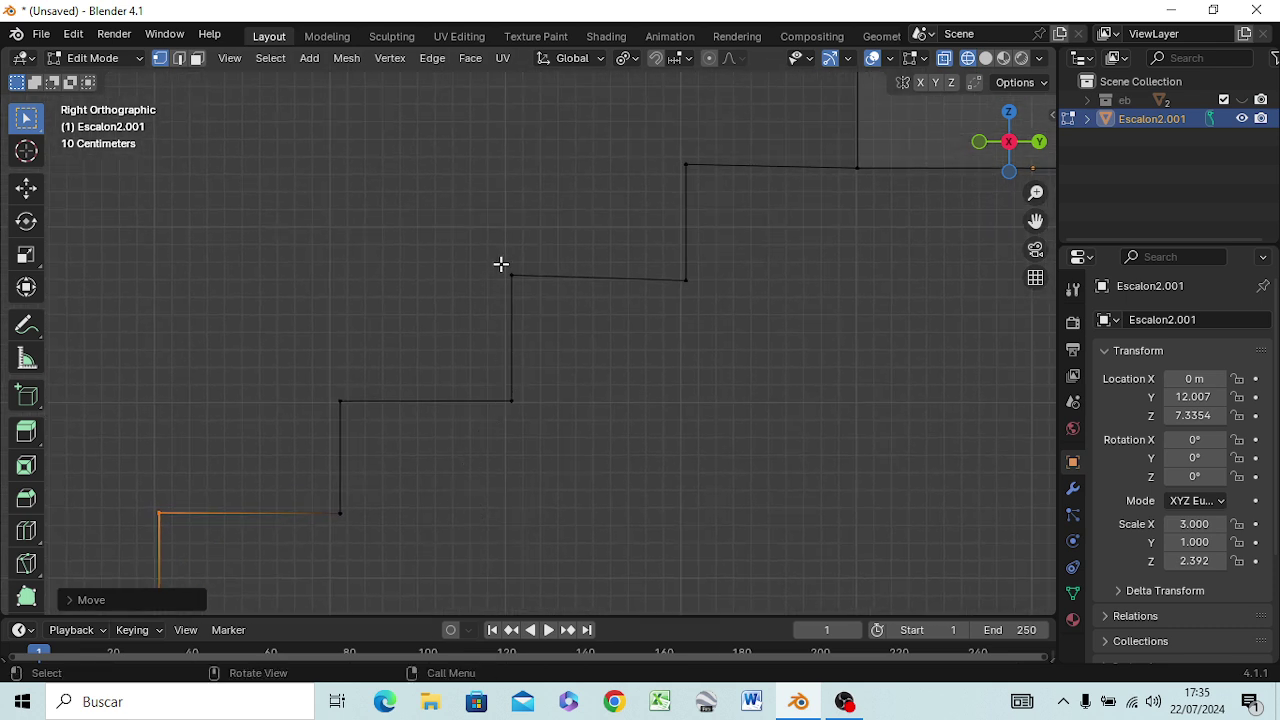
left_click_drag(501, 264, 532, 302)
key("g")
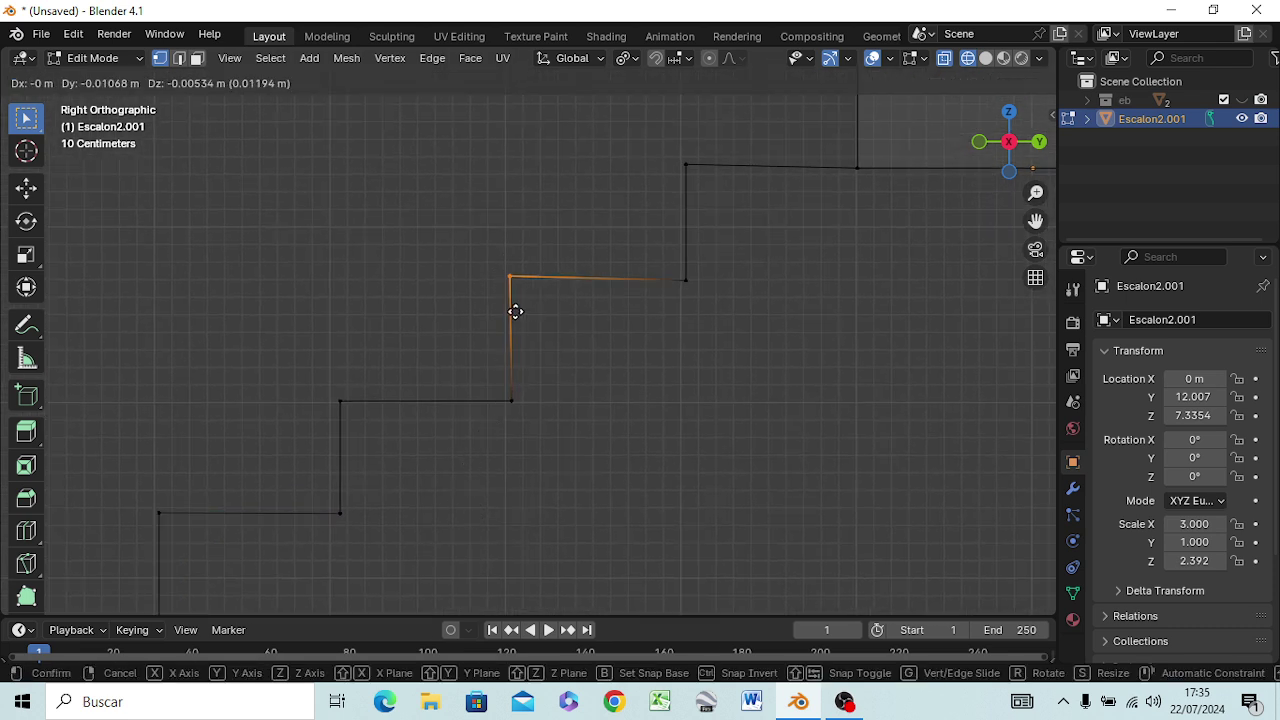
key("z")
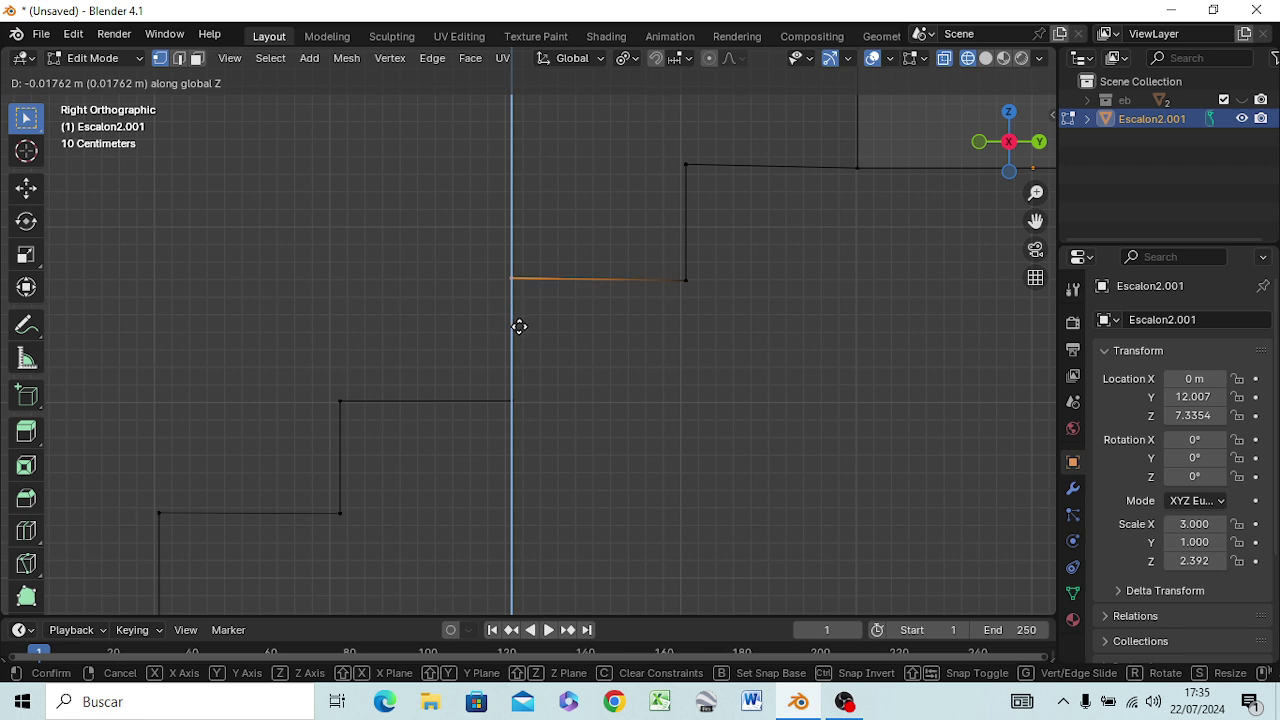
left_click(517, 340)
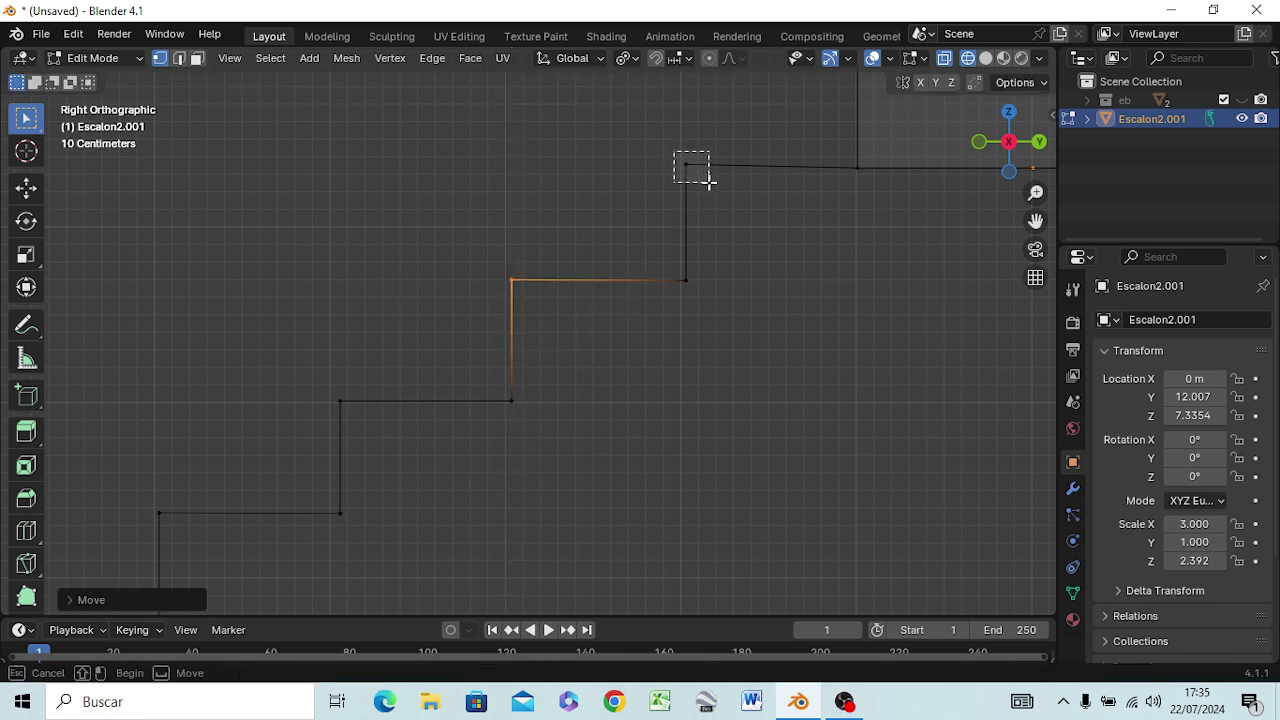
left_click_drag(674, 151, 708, 182)
key("g")
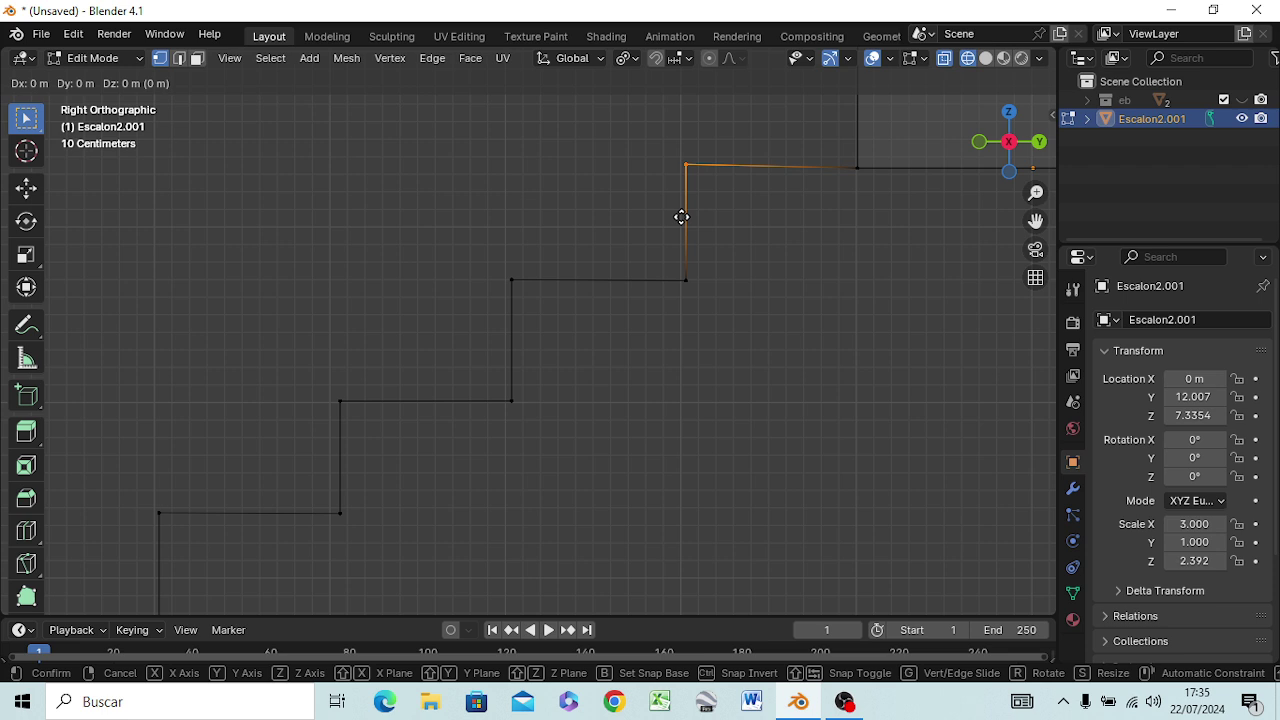
key("z")
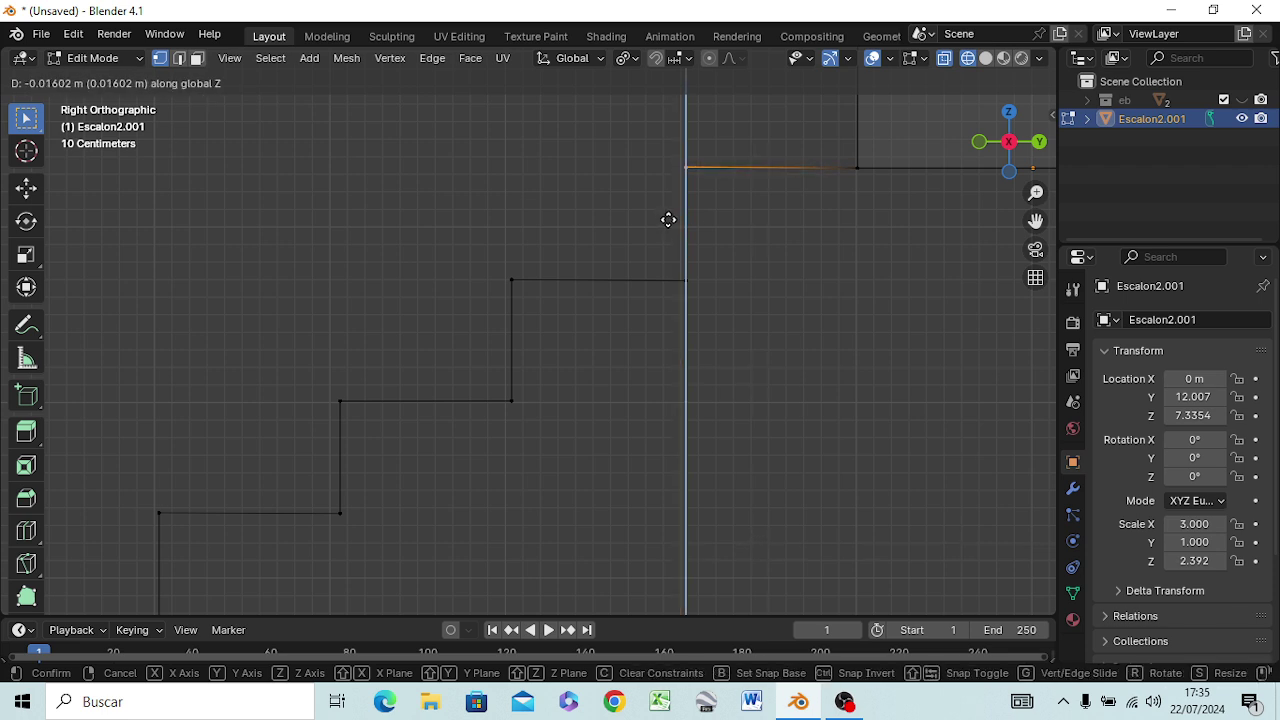
left_click(668, 219)
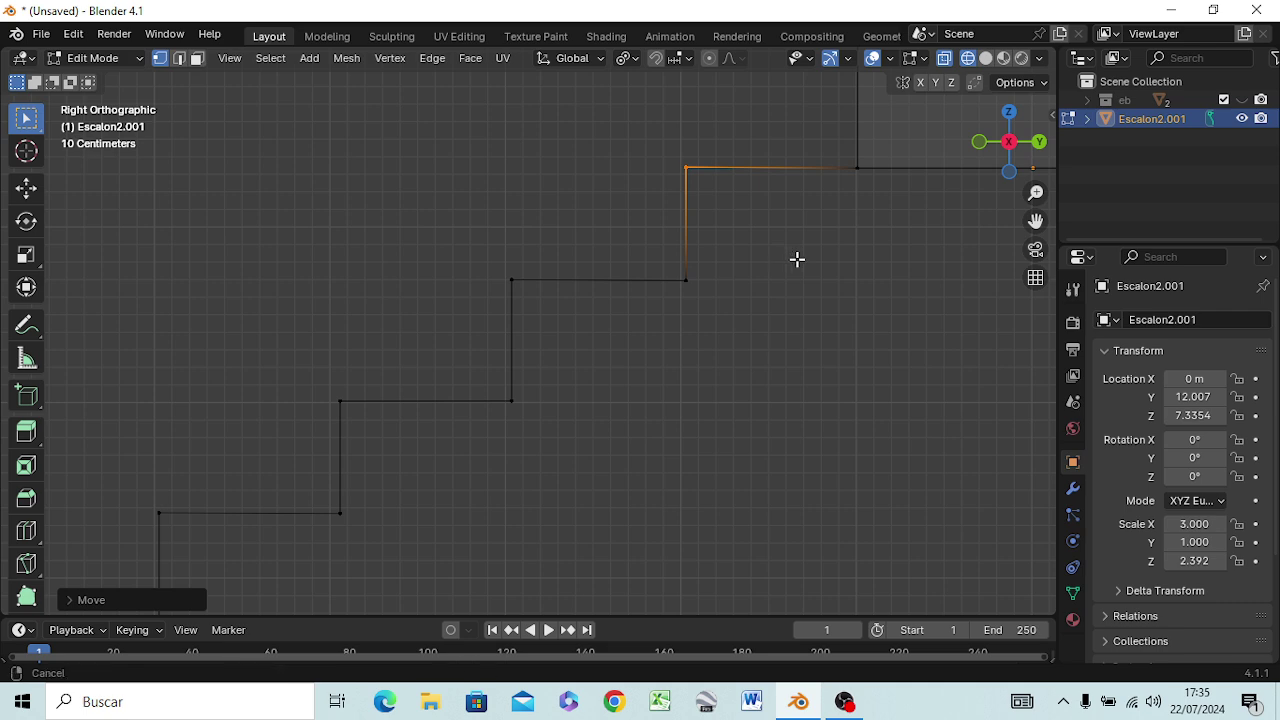
middle_click_drag(797, 259, 808, 298)
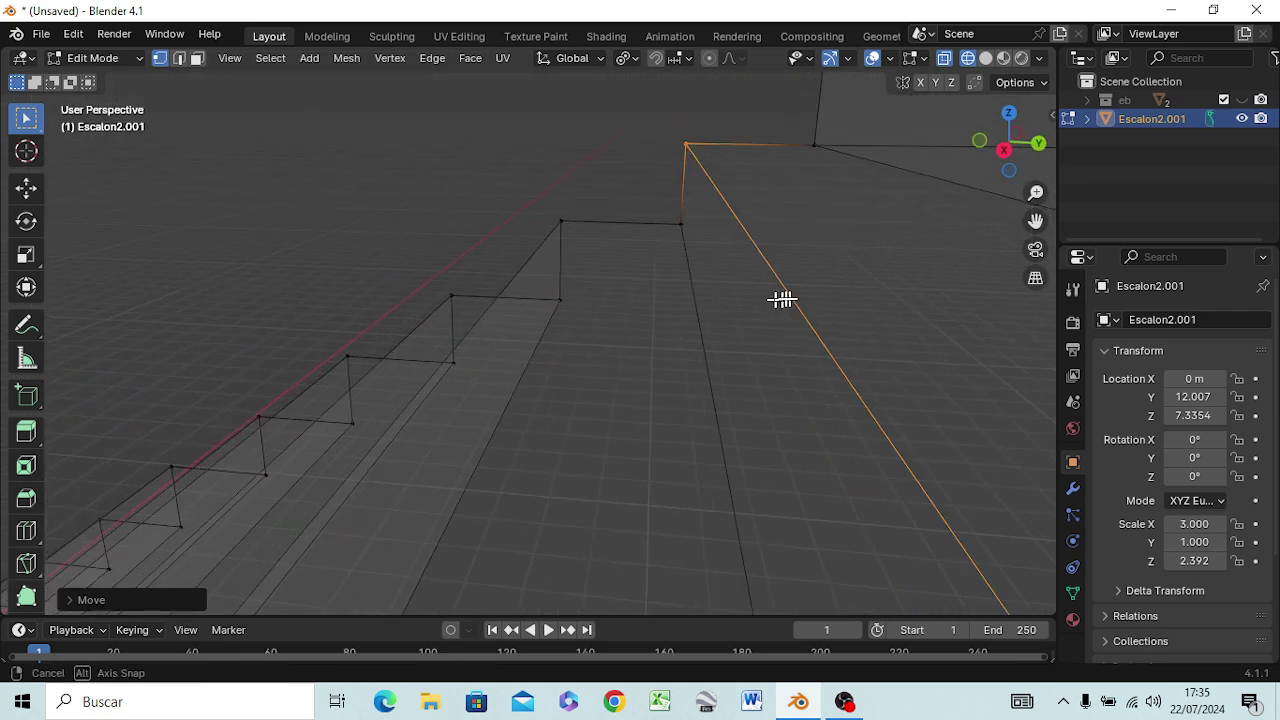
Zoom out and orbit, then view the whole staircase in Right Orthographic
scroll(808, 298, "down", 3)
scroll(800, 295, "down", 2)
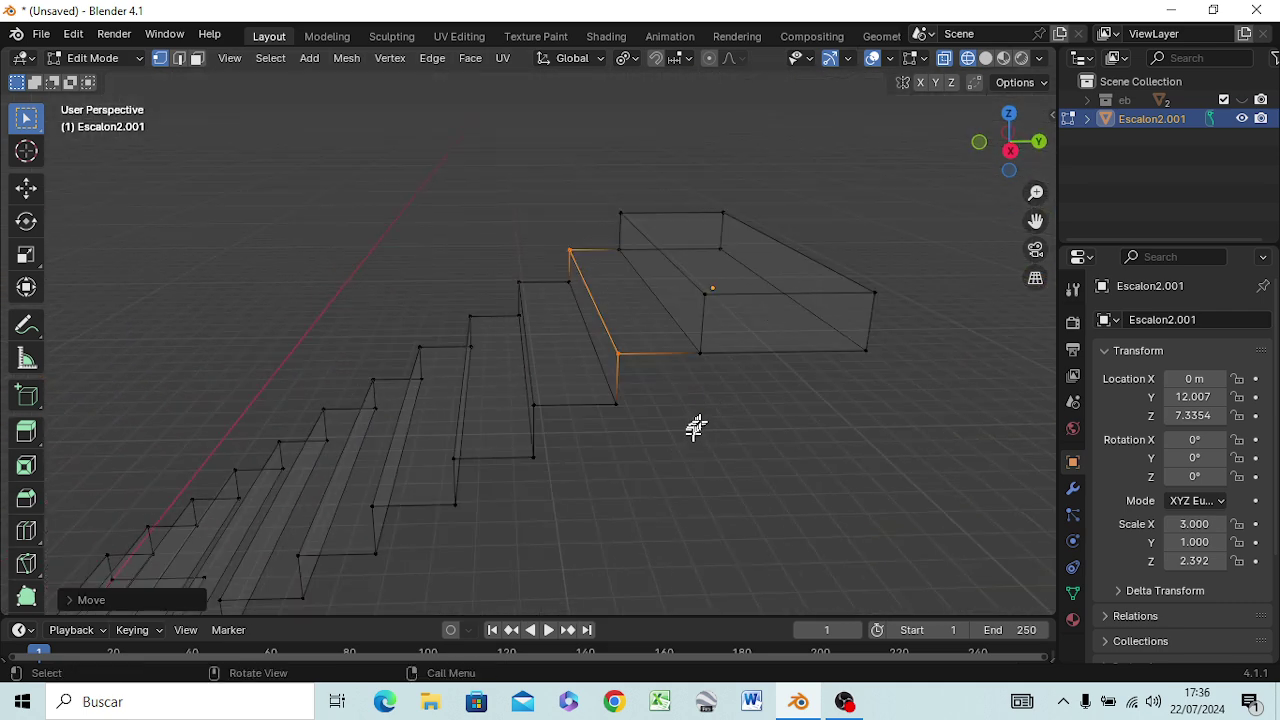
middle_click_drag(694, 428, 670, 350)
mouse_move(634, 307)
middle_mouse_down()
mouse_move(640, 357)
mouse_move(711, 334)
mouse_move(700, 352)
middle_mouse_up()
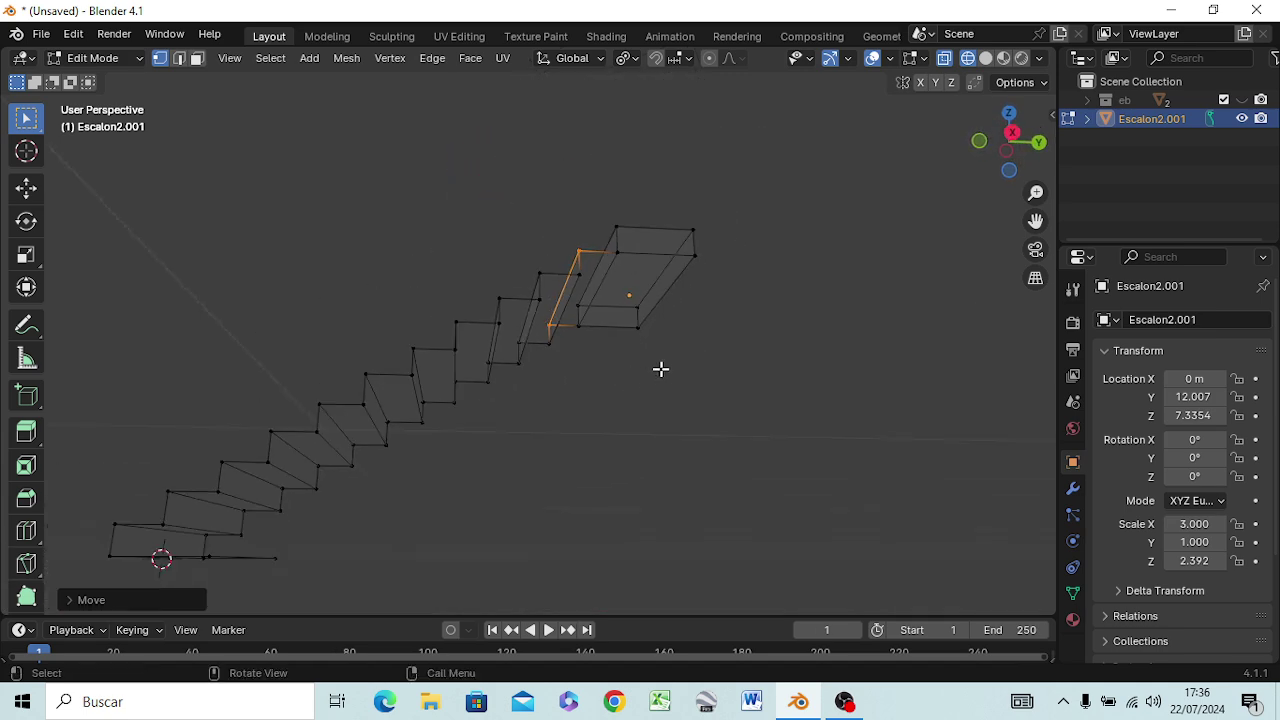
key("KP_3")
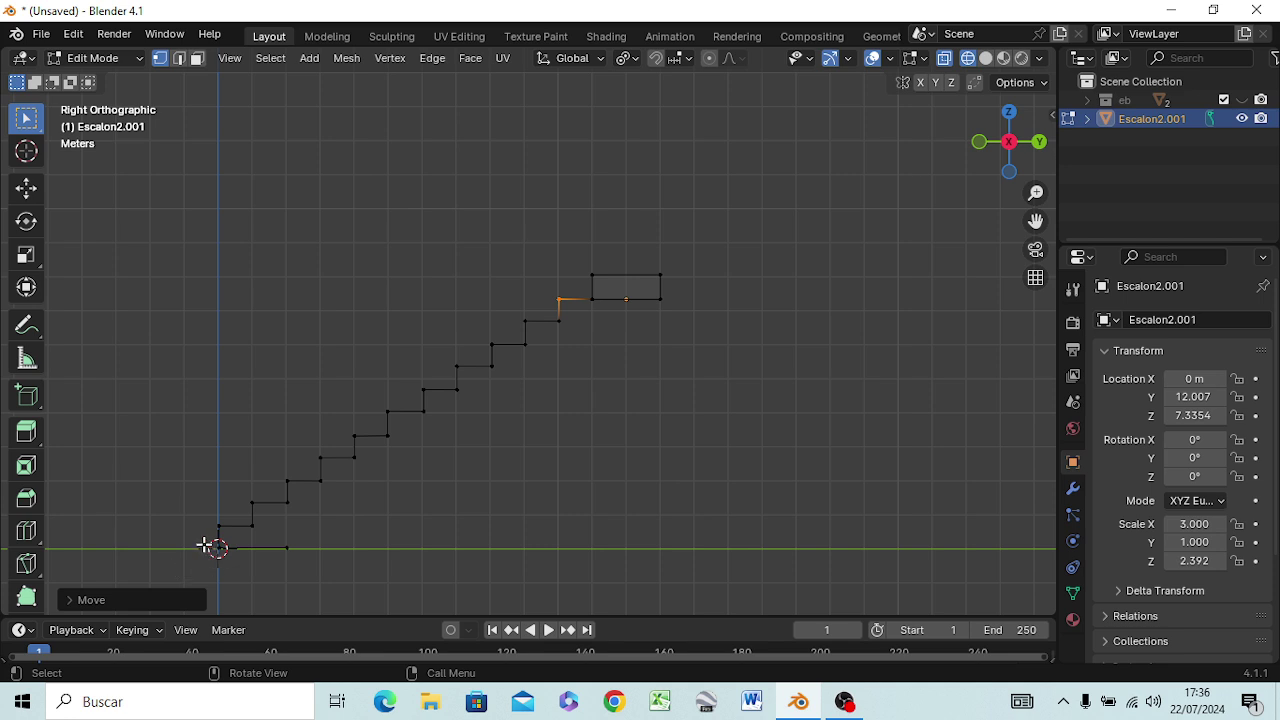
Create a sloped edge from the staircase's bottom vertex to the top block's bottom edge
left_click(236, 555)
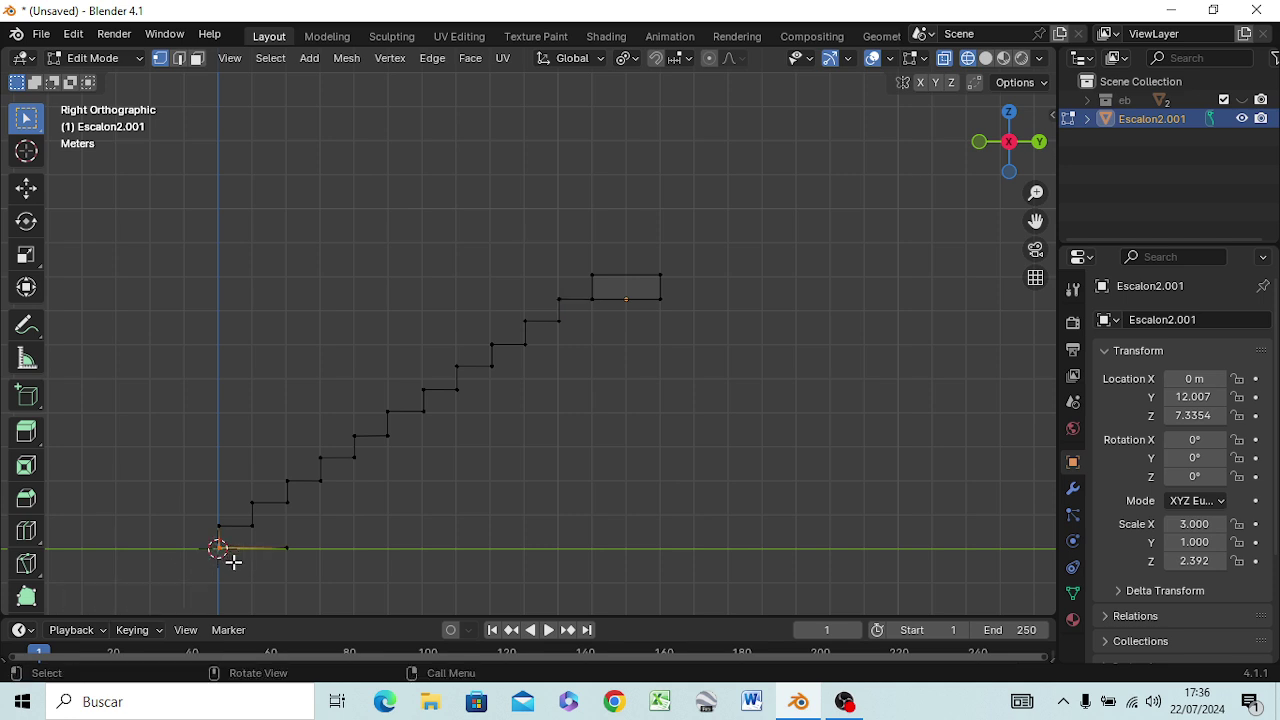
left_click(335, 506)
left_click(300, 550)
left_click(654, 296, "shift")
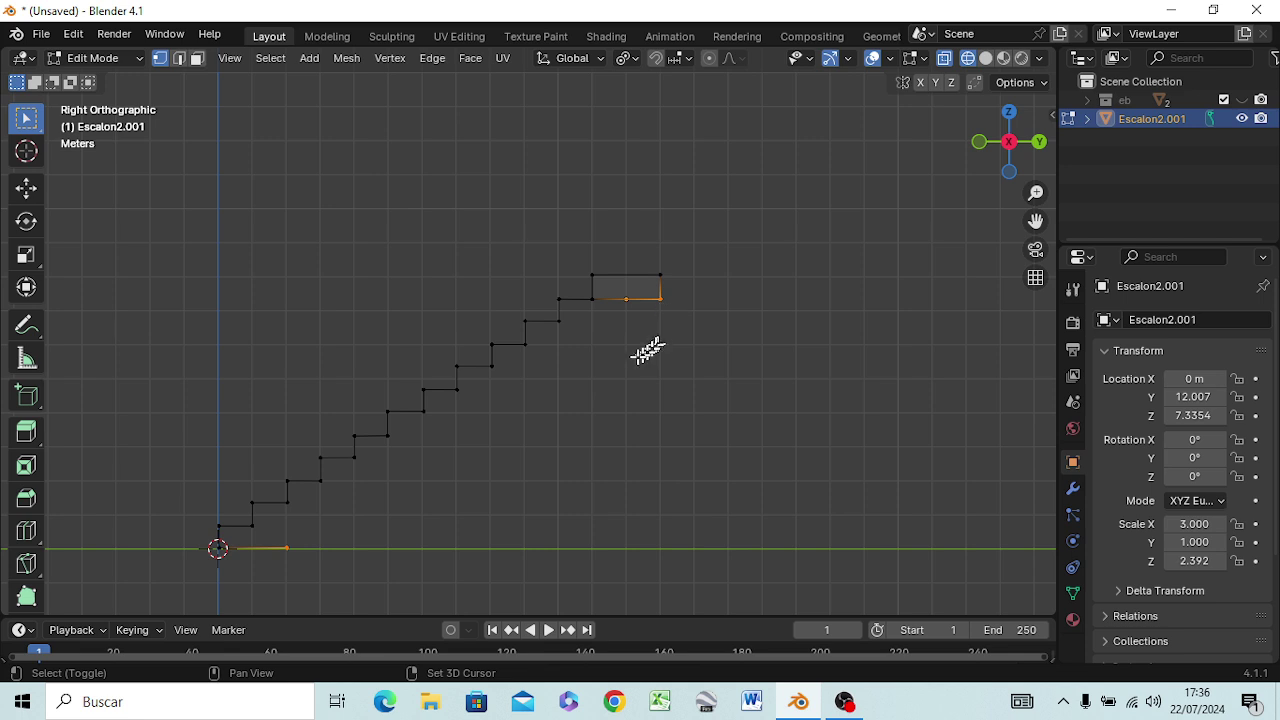
key("f")
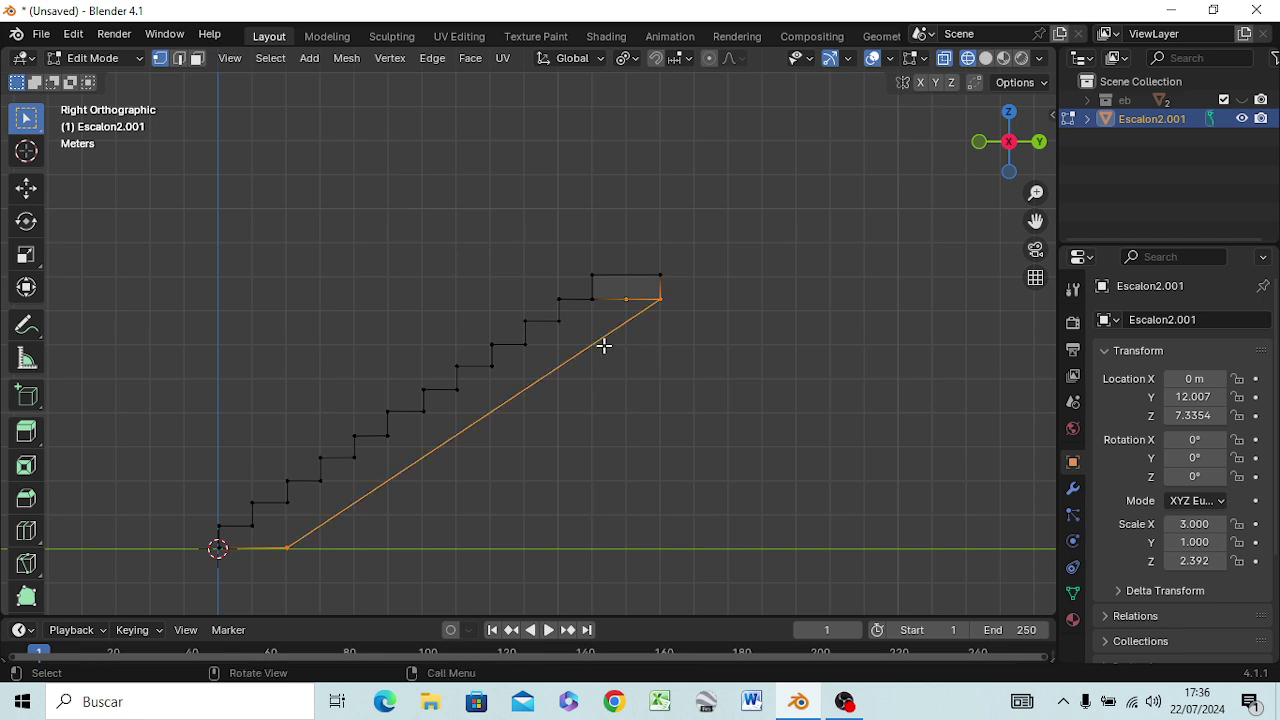
mouse_move(683, 417)
middle_mouse_down()
mouse_move(757, 414)
mouse_move(908, 466)
mouse_move(829, 477)
mouse_move(591, 438)
mouse_move(649, 403)
mouse_move(683, 406)
middle_mouse_up()
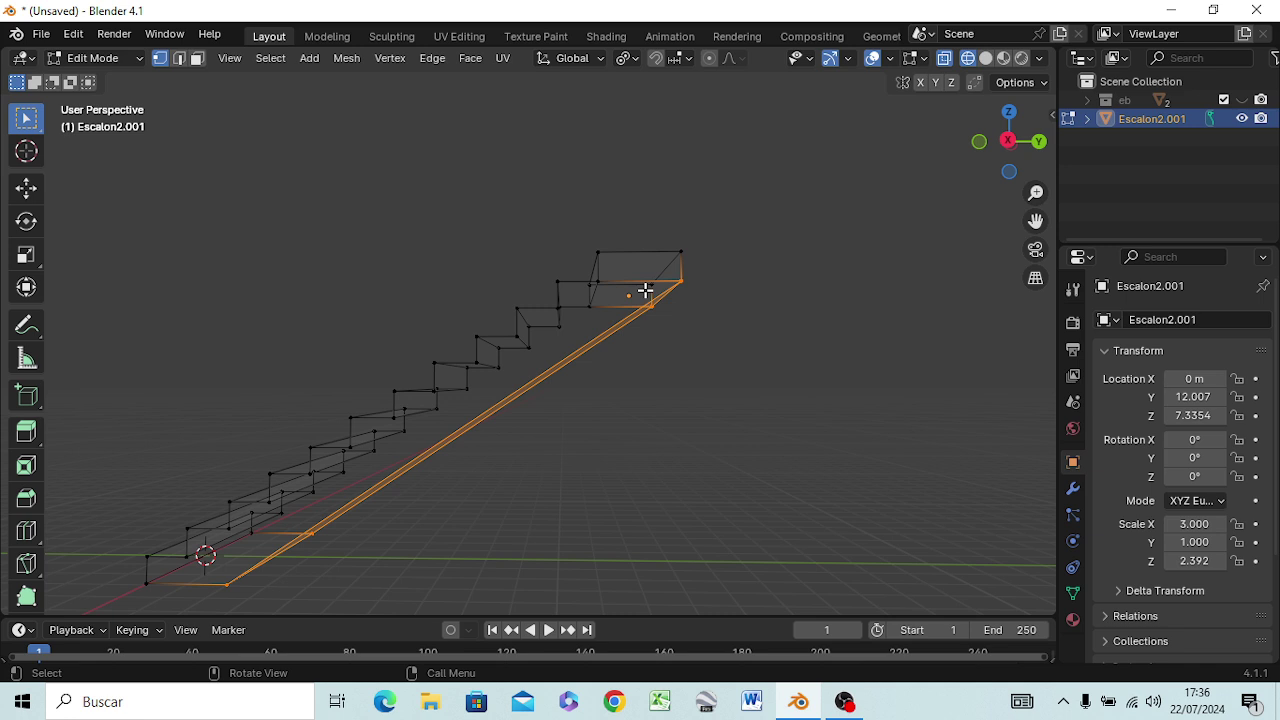
key("KP_3")
left_click(830, 308)
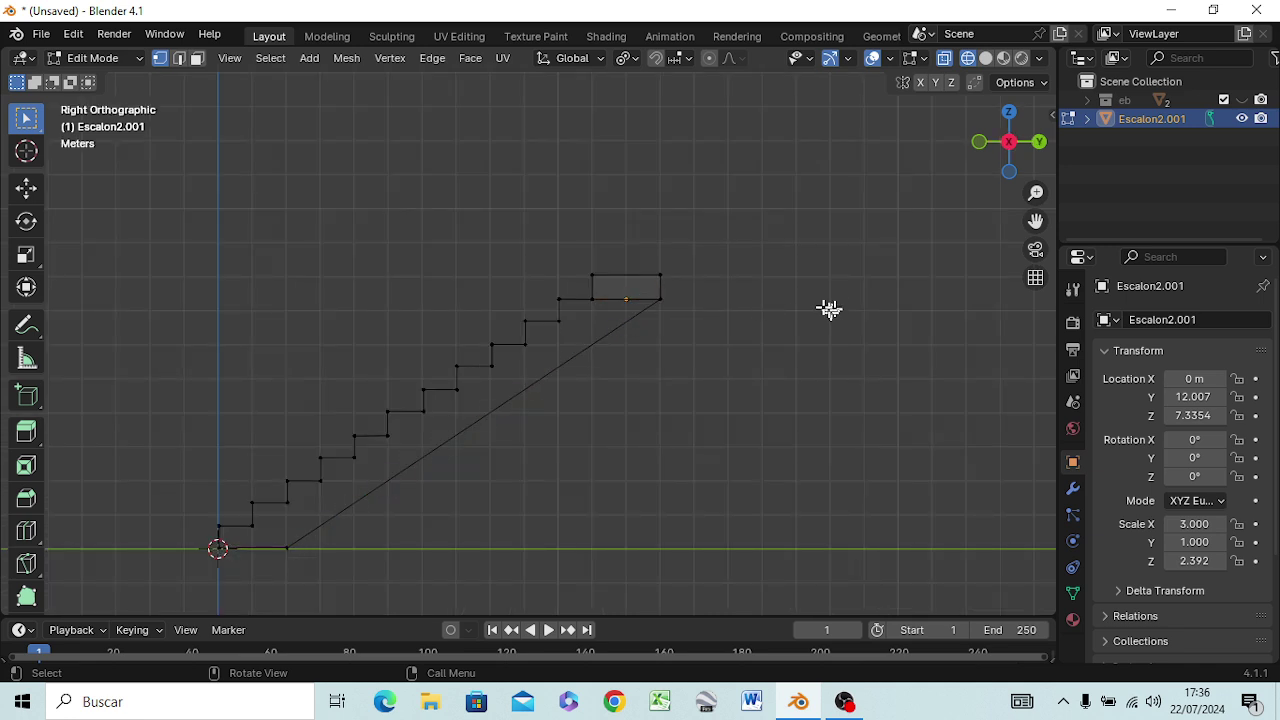
Delete the horizontal edge beneath the top step using edge select mode
left_click(629, 302)
key("2")
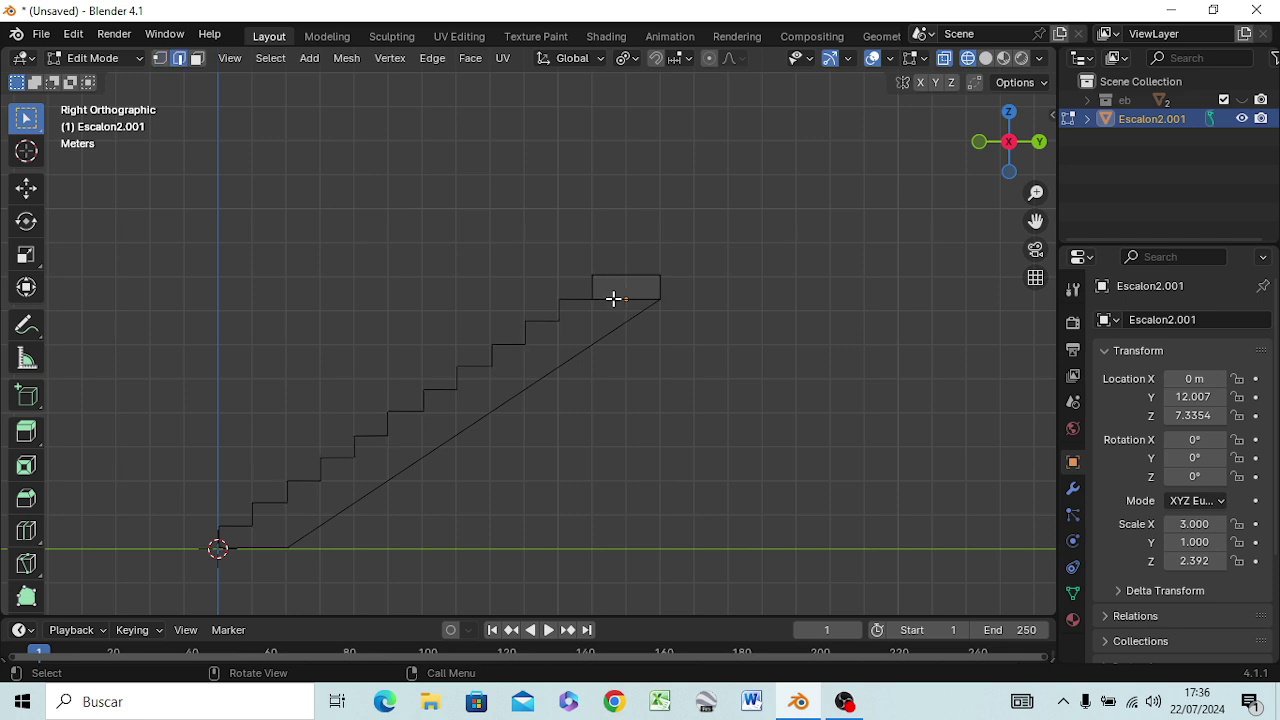
left_click_drag(613, 299, 640, 303)
key("x")
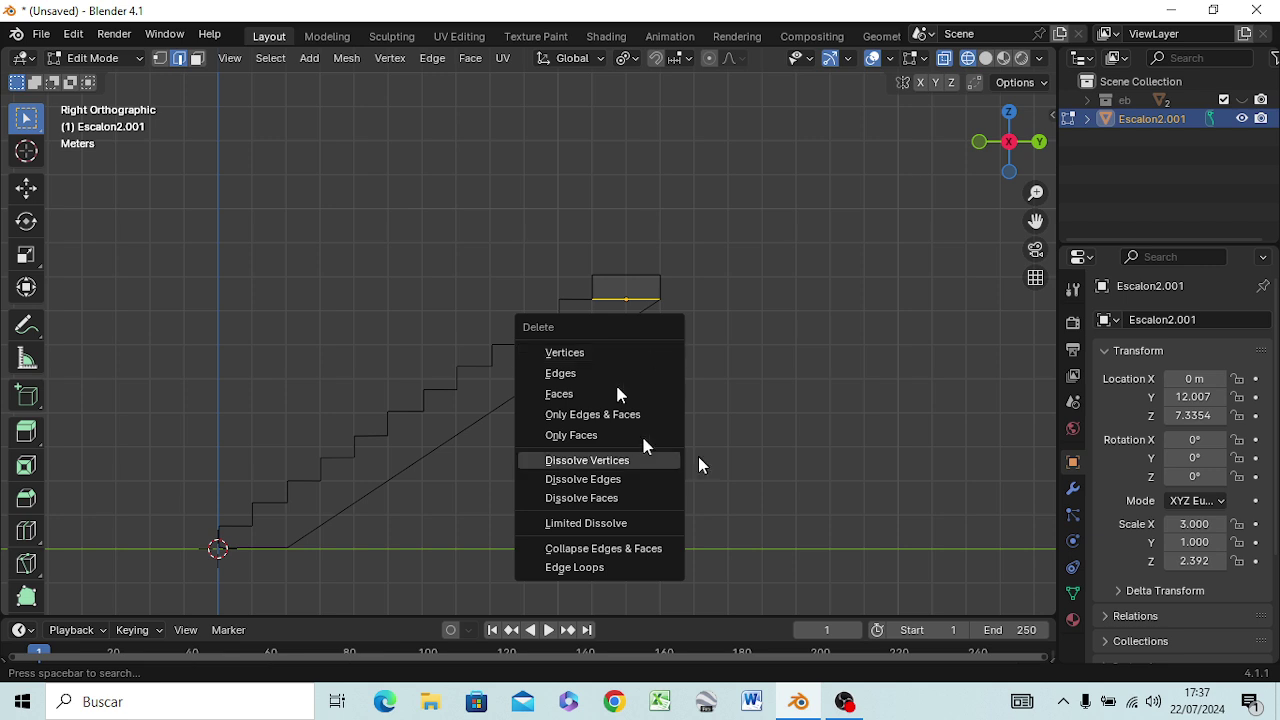
left_click(604, 380)
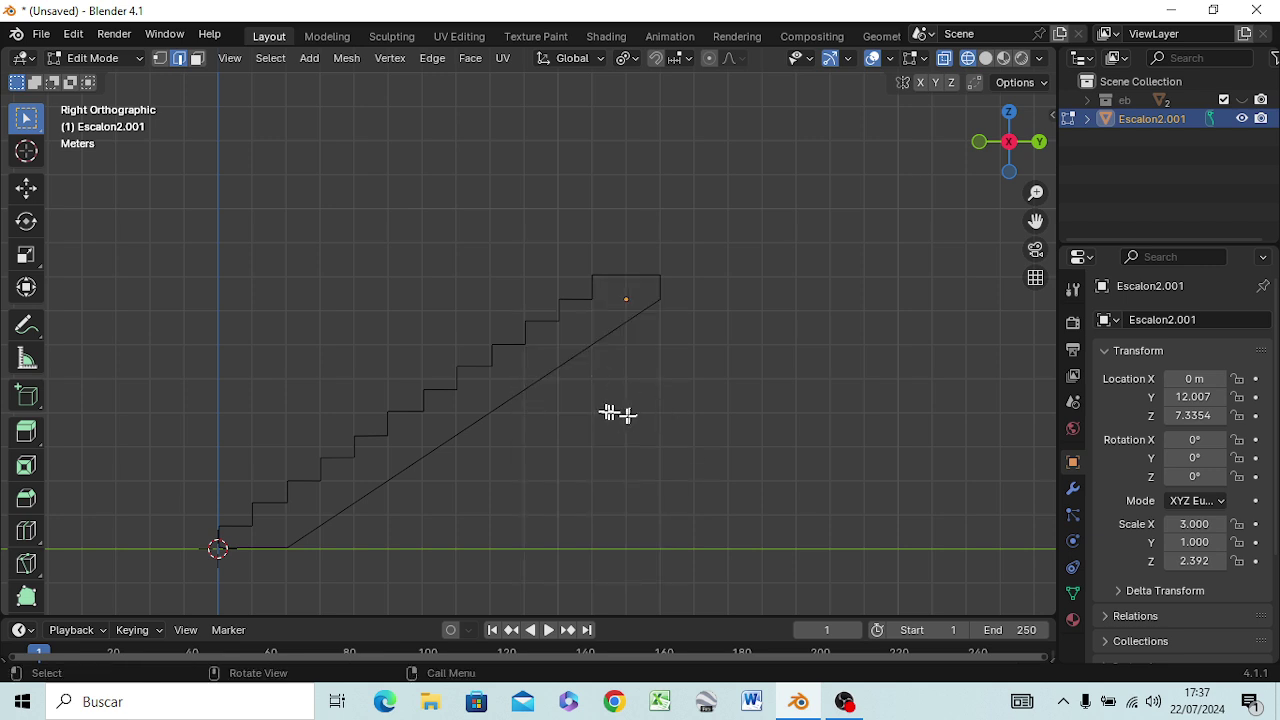
key("z")
left_click(726, 428)
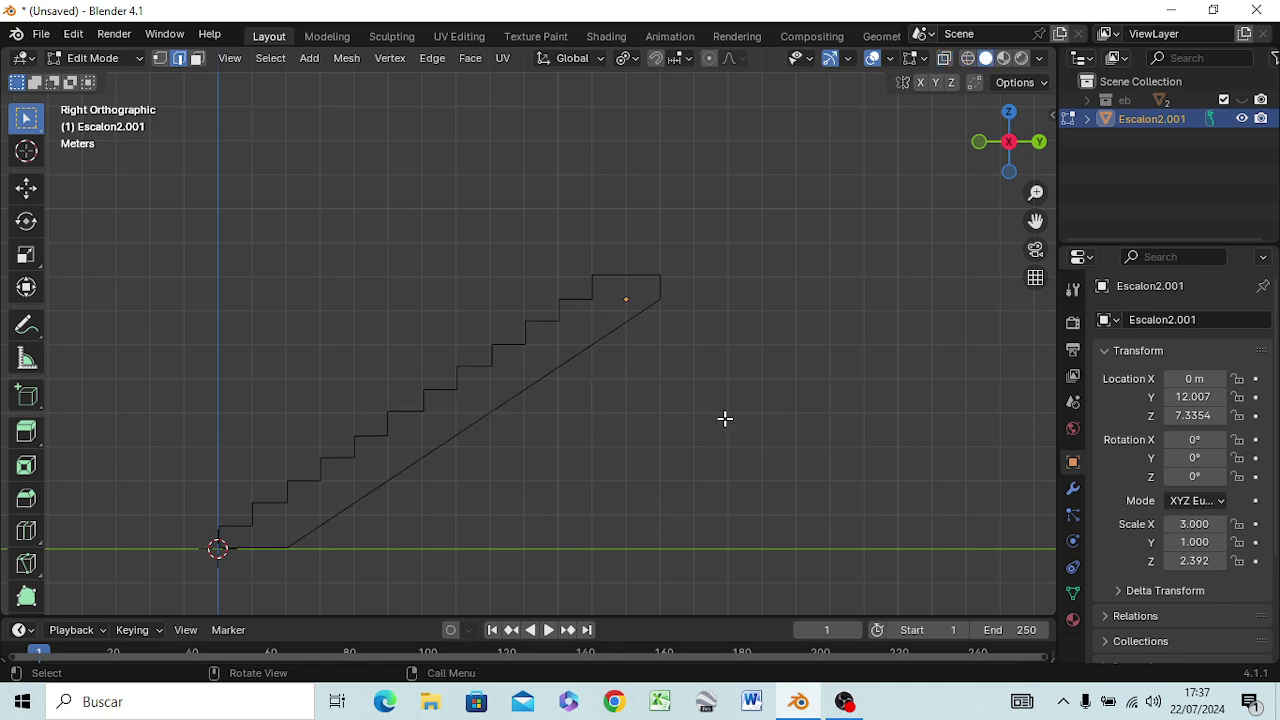
key("z")
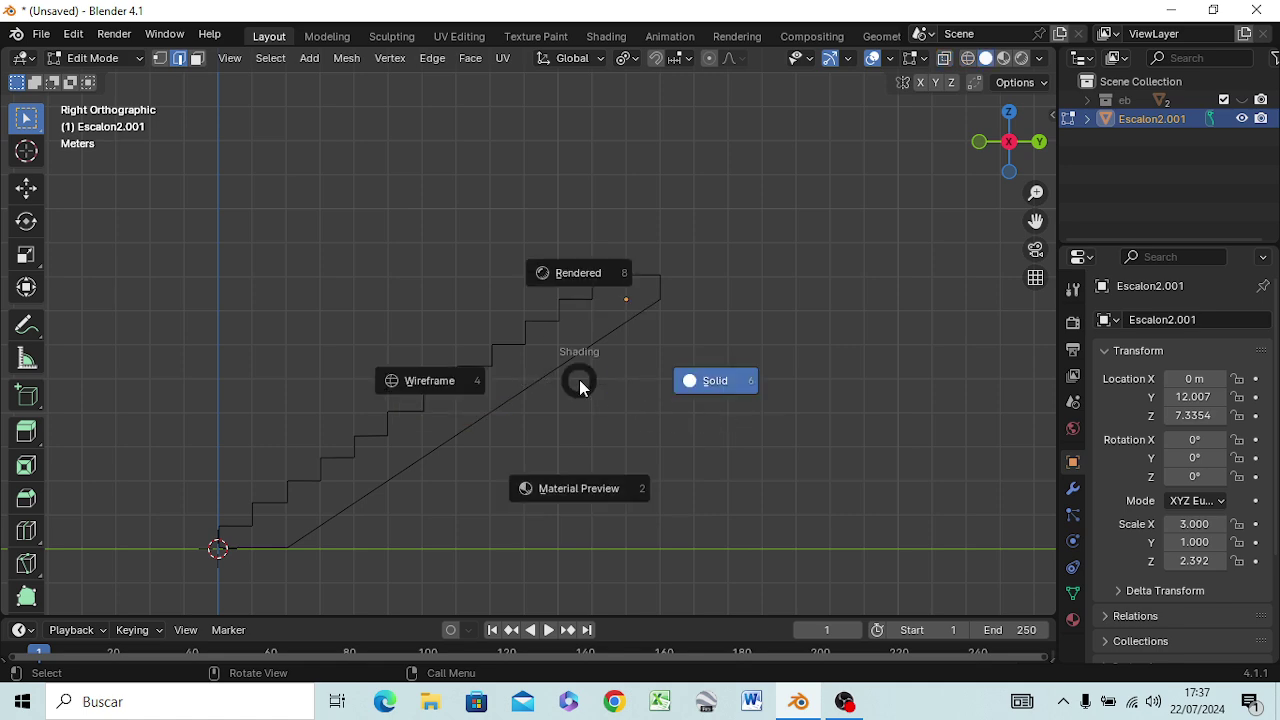
left_click(718, 386)
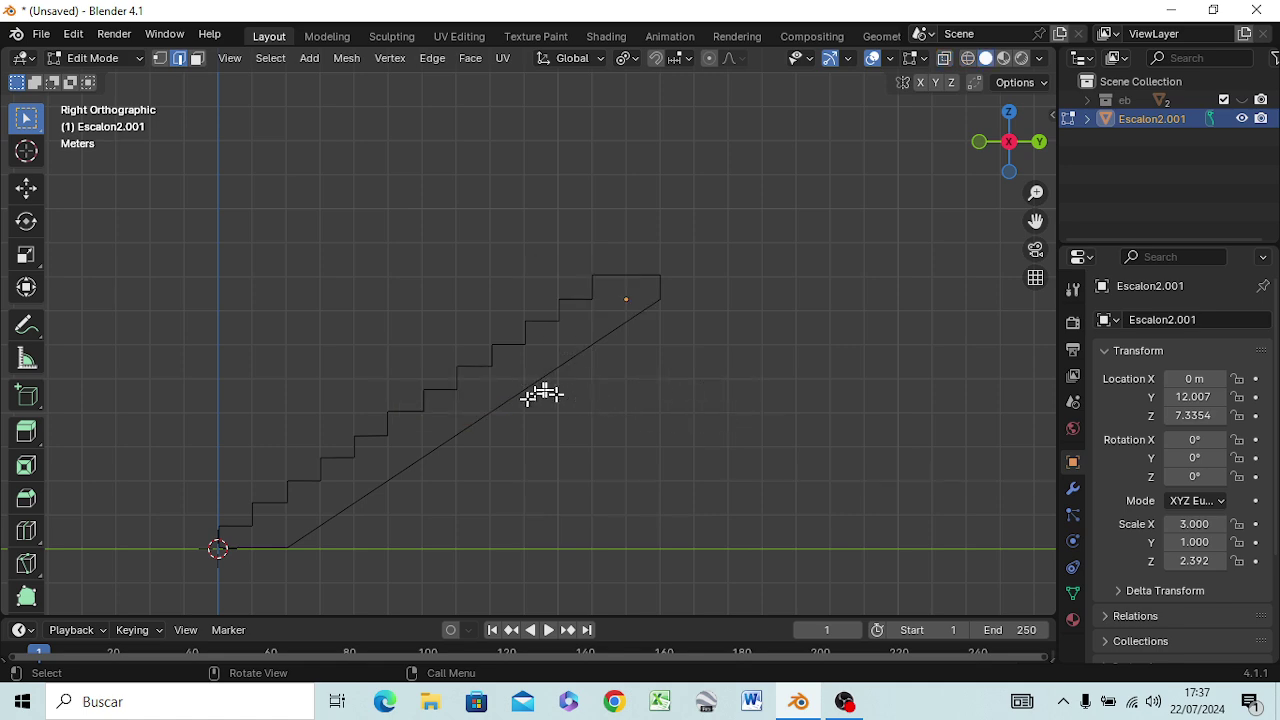
mouse_move(543, 391)
middle_mouse_down()
mouse_move(748, 360)
mouse_move(586, 420)
mouse_move(486, 391)
mouse_move(520, 414)
mouse_move(558, 373)
mouse_move(734, 366)
mouse_move(517, 369)
mouse_move(763, 354)
mouse_move(710, 396)
mouse_move(557, 391)
mouse_move(727, 363)
middle_mouse_up()
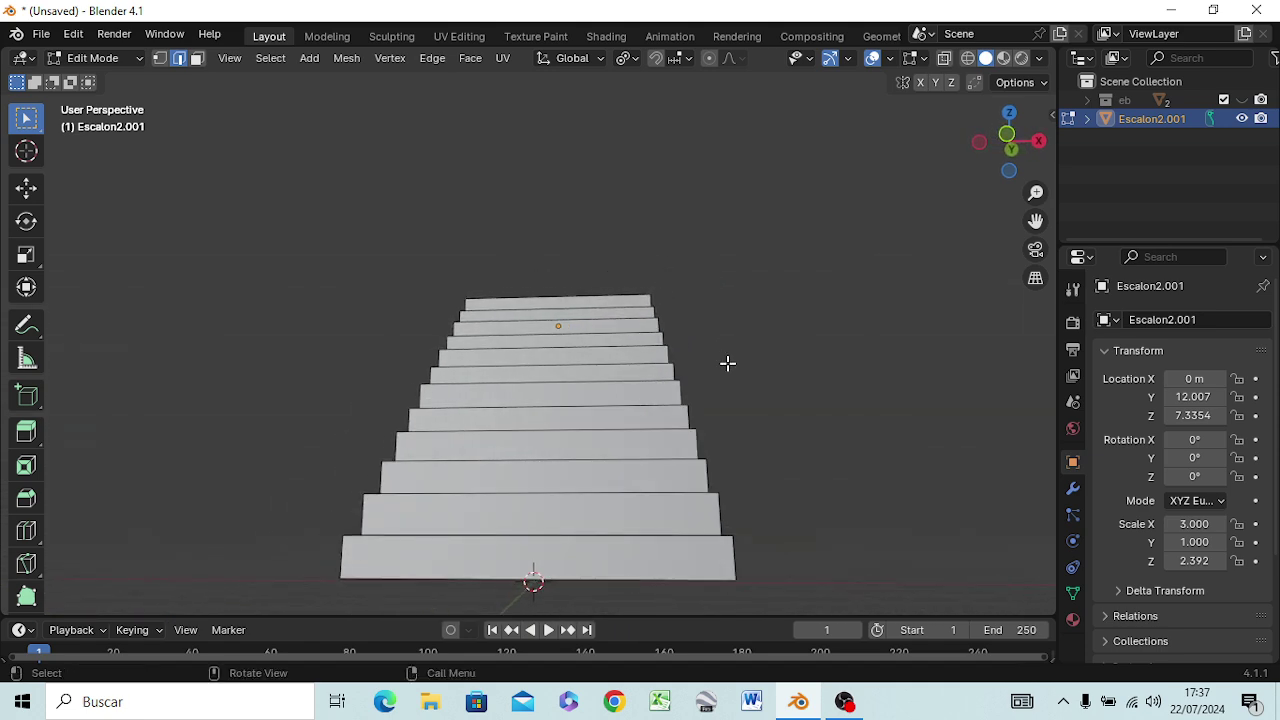
key("KP_3")
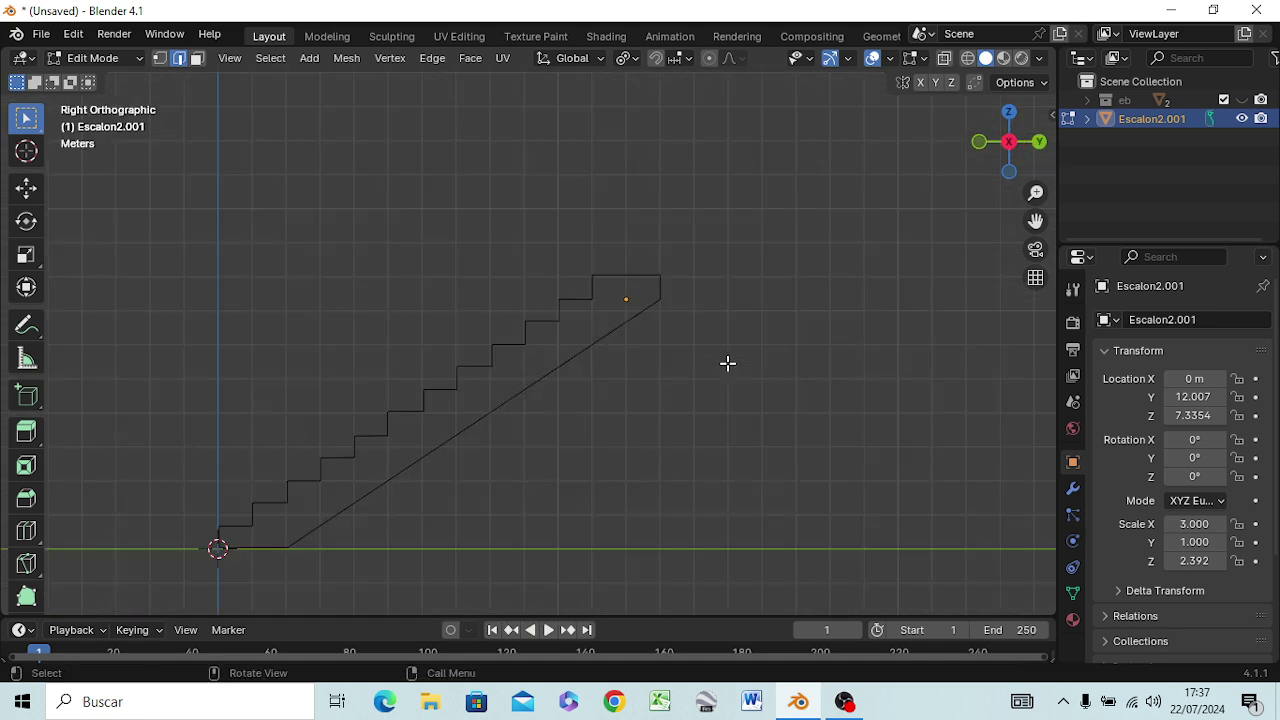
In front view with wireframe shading, box-select the vertex columns along both stair sides
key("KP_1")
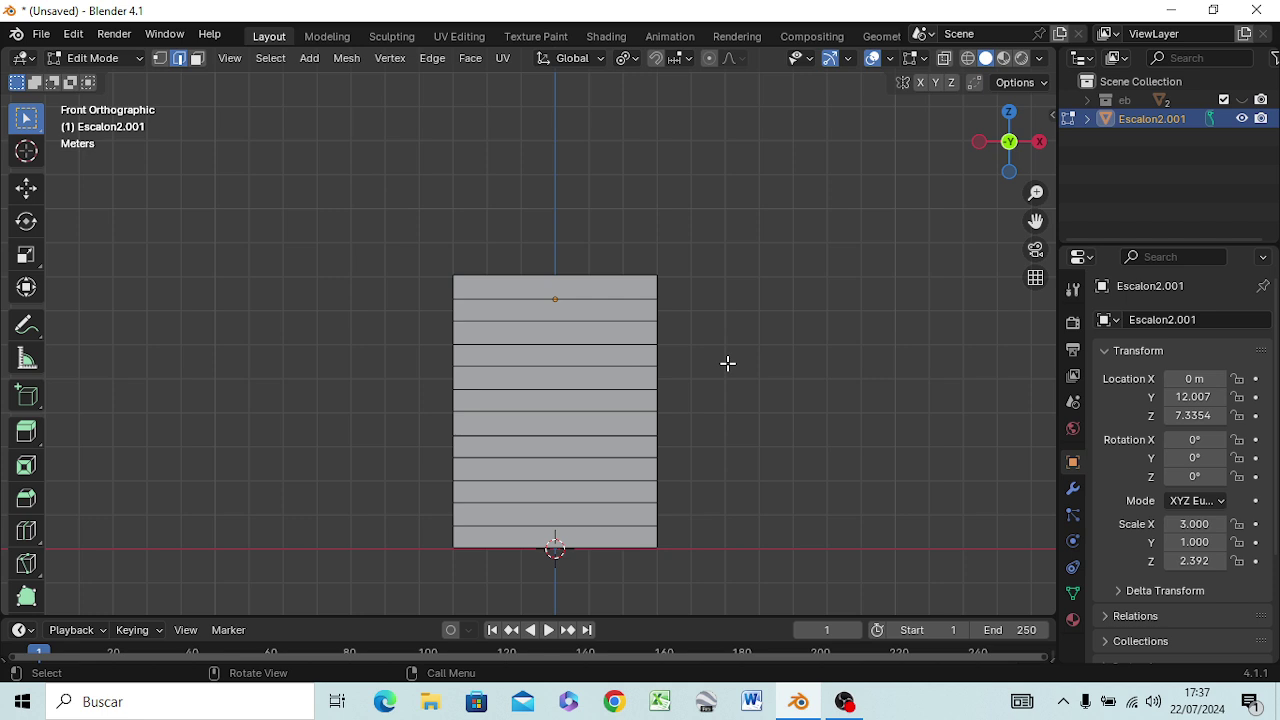
key("z")
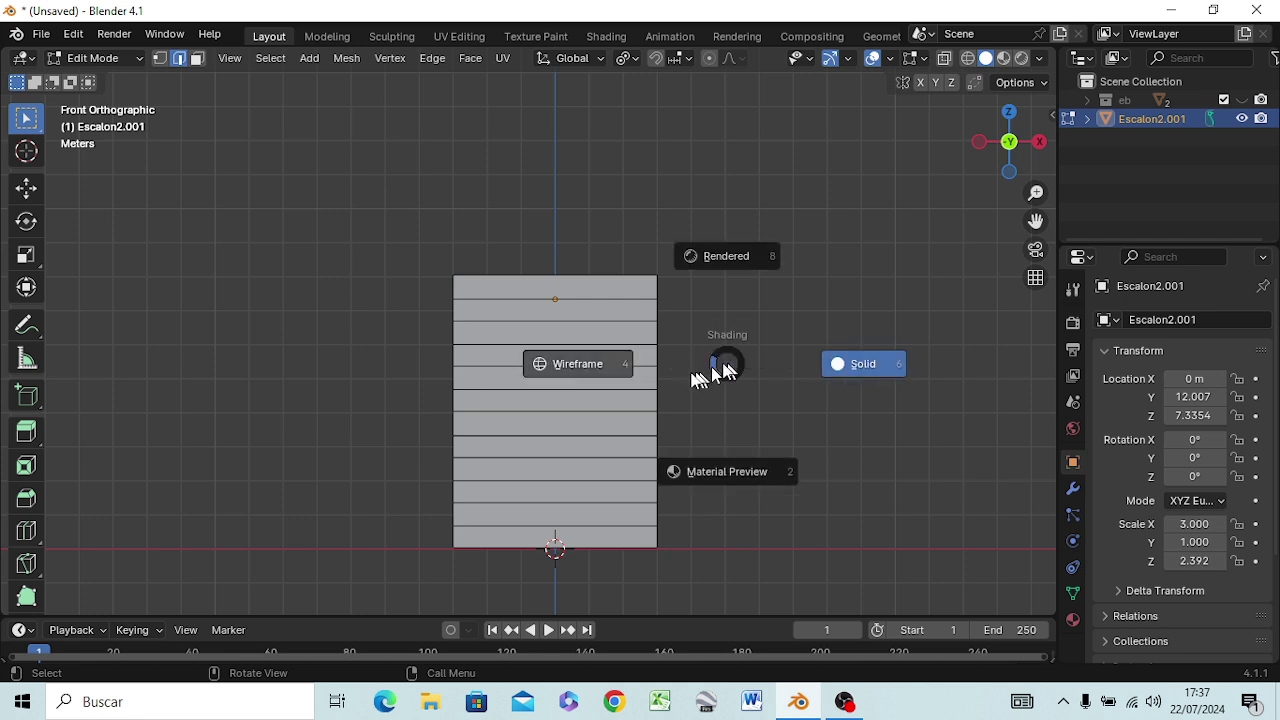
left_click(580, 369)
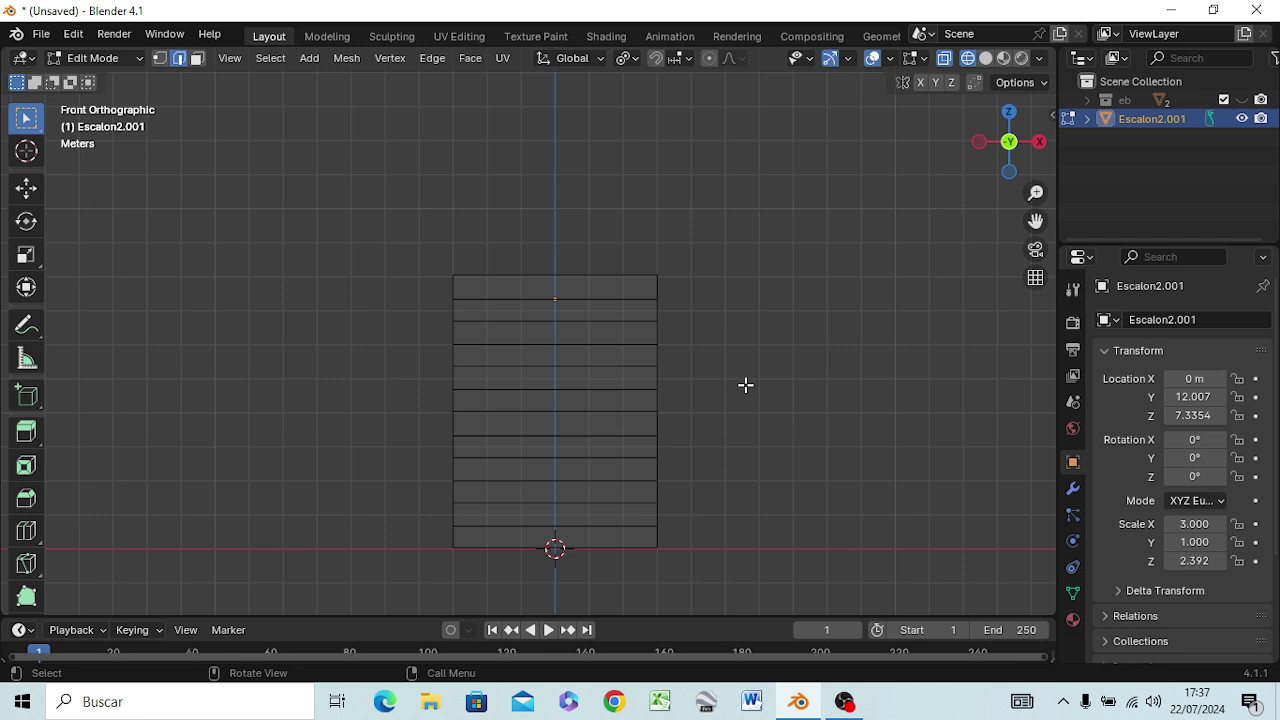
key("1")
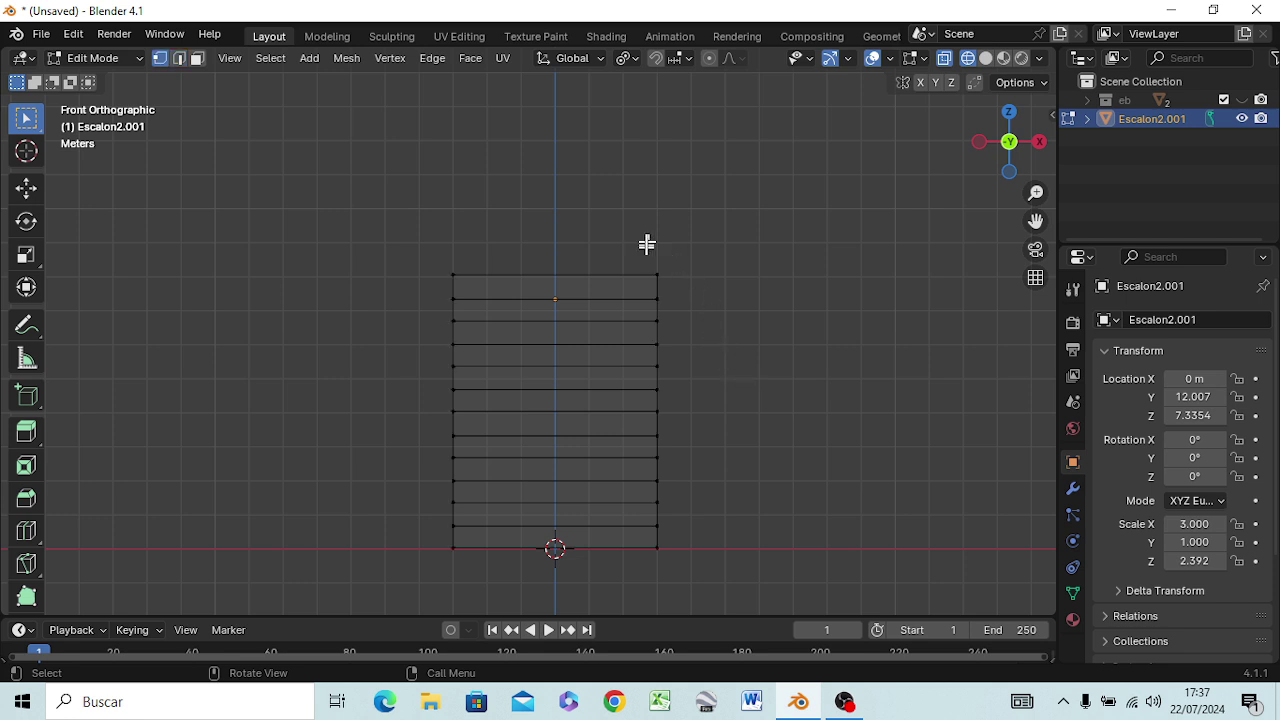
left_click_drag(647, 251, 688, 562)
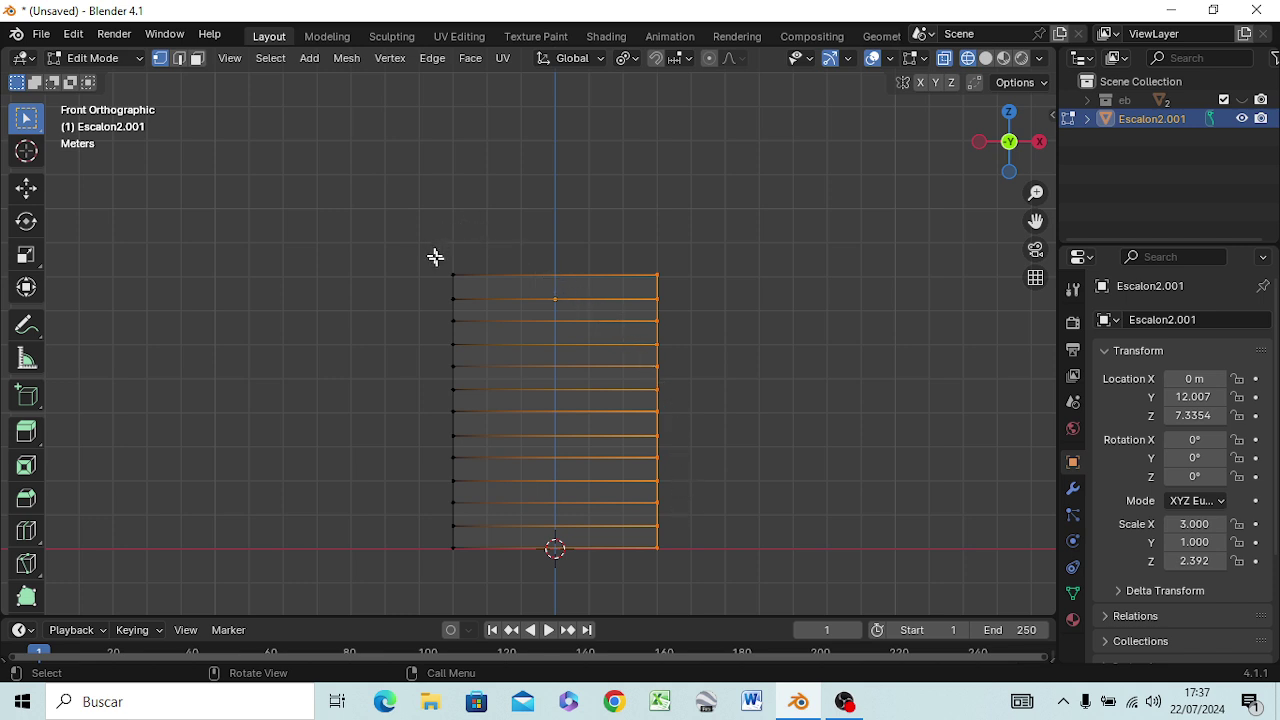
left_click_drag(435, 257, 462, 562)
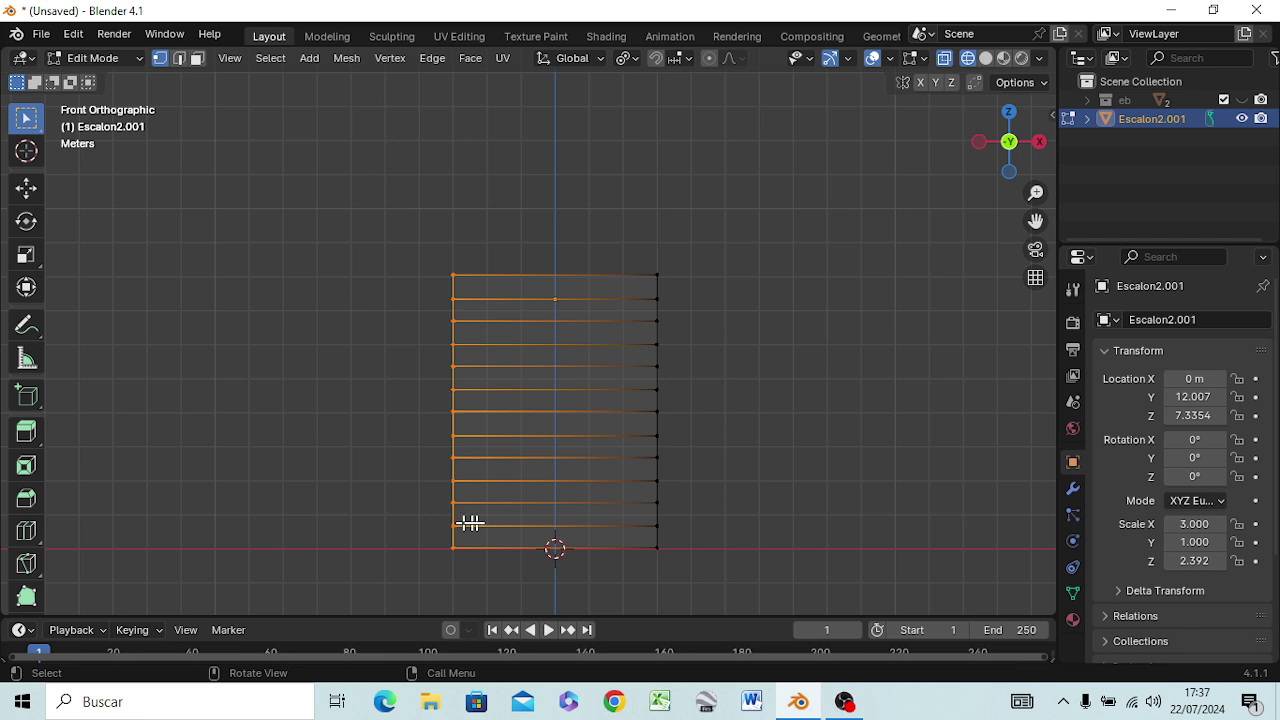
left_click(790, 385)
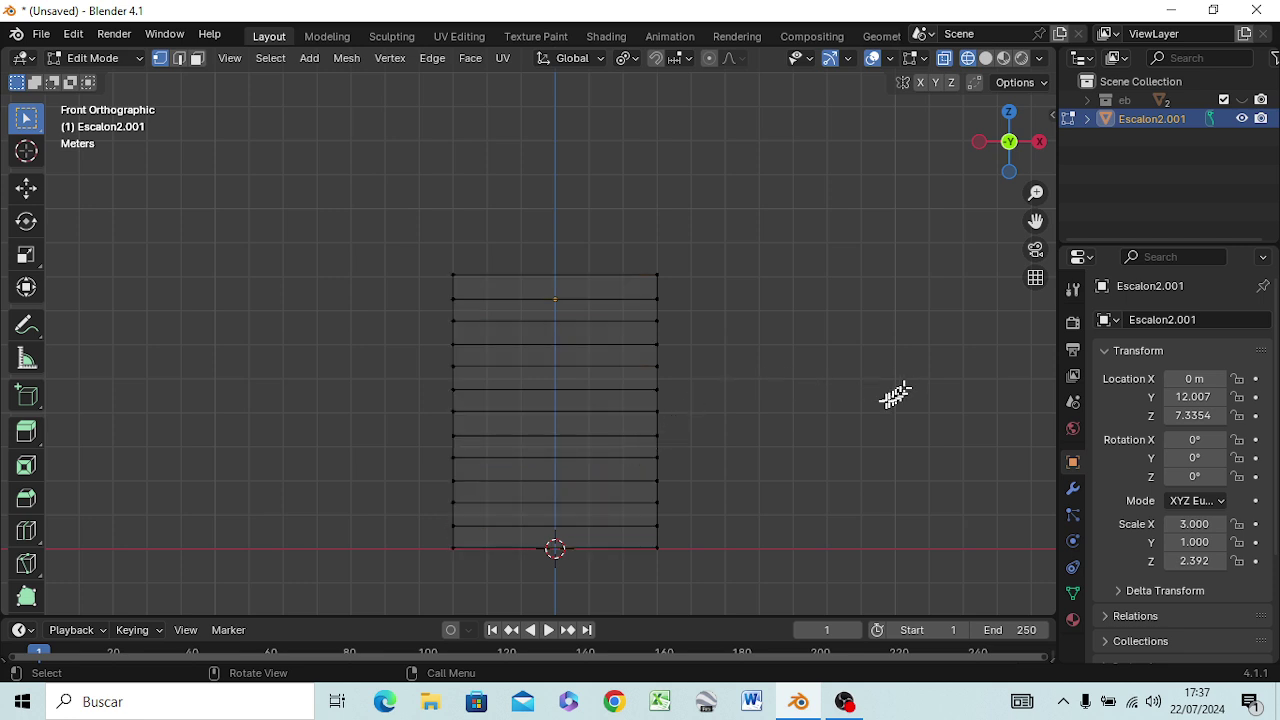
mouse_move(811, 402)
middle_mouse_down()
mouse_move(666, 457)
mouse_move(658, 426)
middle_mouse_up()
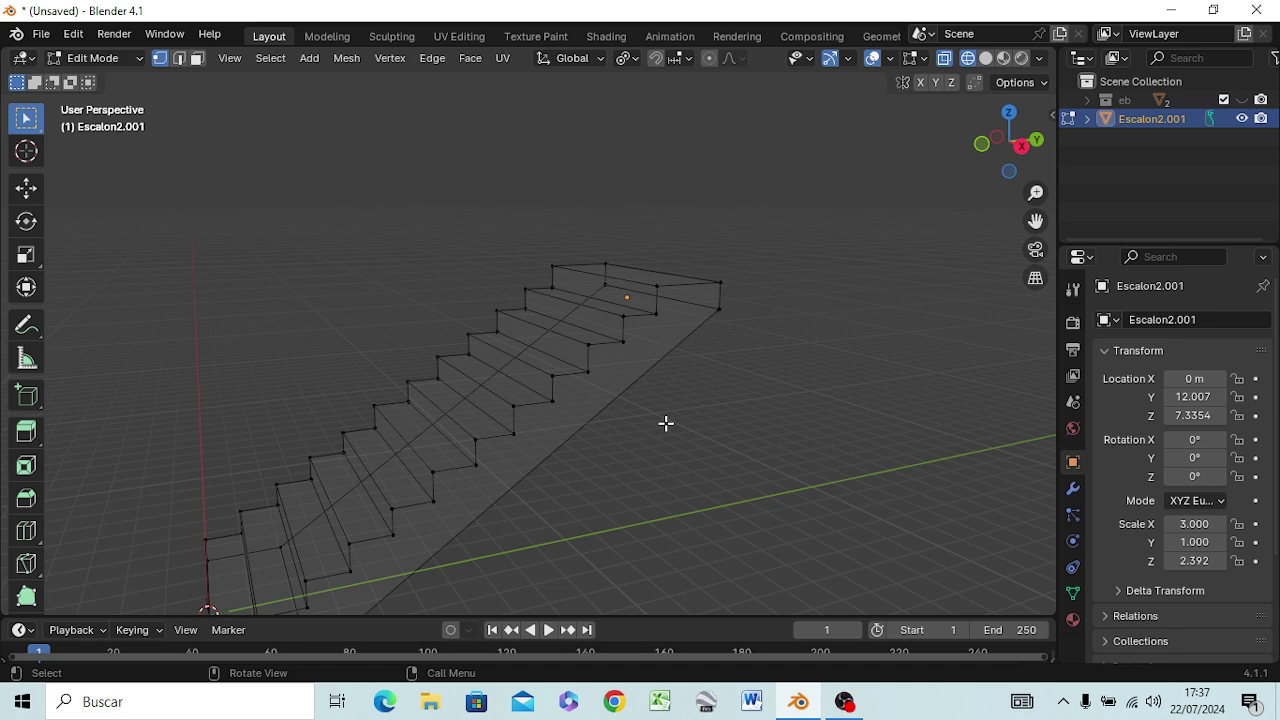
Switch the viewport back to Solid shading and orbit to see the stair's side
key("z")
left_click(797, 424)
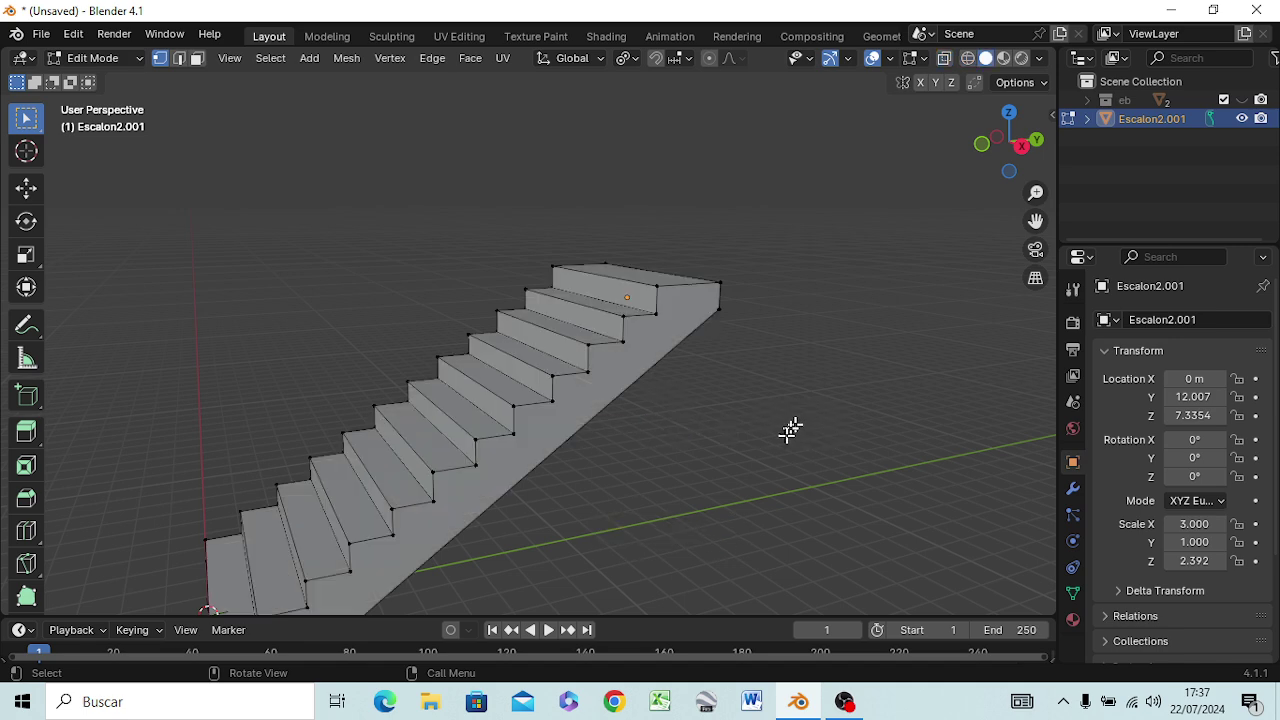
mouse_move(790, 430)
middle_mouse_down()
mouse_move(725, 377)
mouse_move(786, 363)
mouse_move(689, 429)
mouse_move(729, 394)
mouse_move(805, 447)
mouse_move(751, 411)
mouse_move(654, 429)
mouse_move(620, 481)
mouse_move(574, 511)
mouse_move(580, 474)
mouse_move(657, 420)
mouse_move(744, 416)
mouse_move(589, 440)
mouse_move(337, 451)
mouse_move(720, 460)
mouse_move(583, 429)
mouse_move(683, 449)
mouse_move(731, 443)
mouse_move(676, 490)
mouse_move(691, 549)
mouse_move(834, 423)
mouse_move(777, 354)
mouse_move(722, 420)
middle_mouse_up()
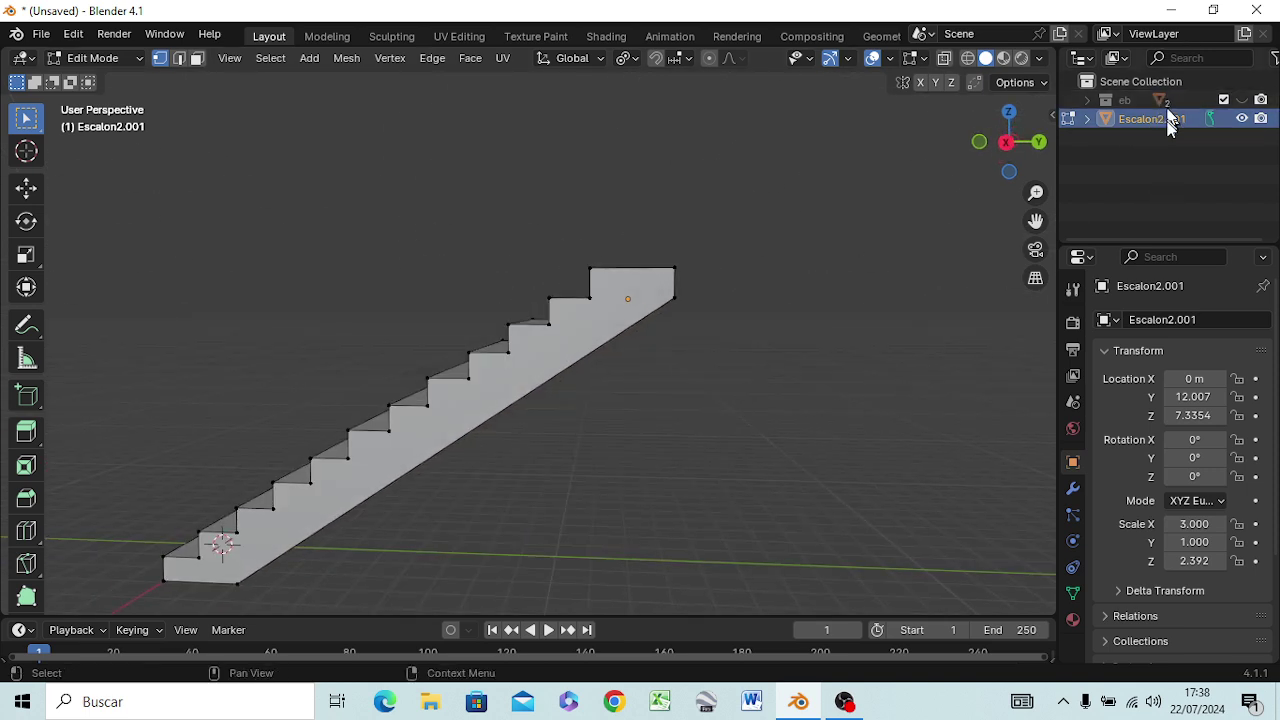
Clear the Escalon2.001 name in the Outliner and type 'Es' to begin the new name
double_click(1167, 121)
key("ctrl+a")
type("Es")
type("C")
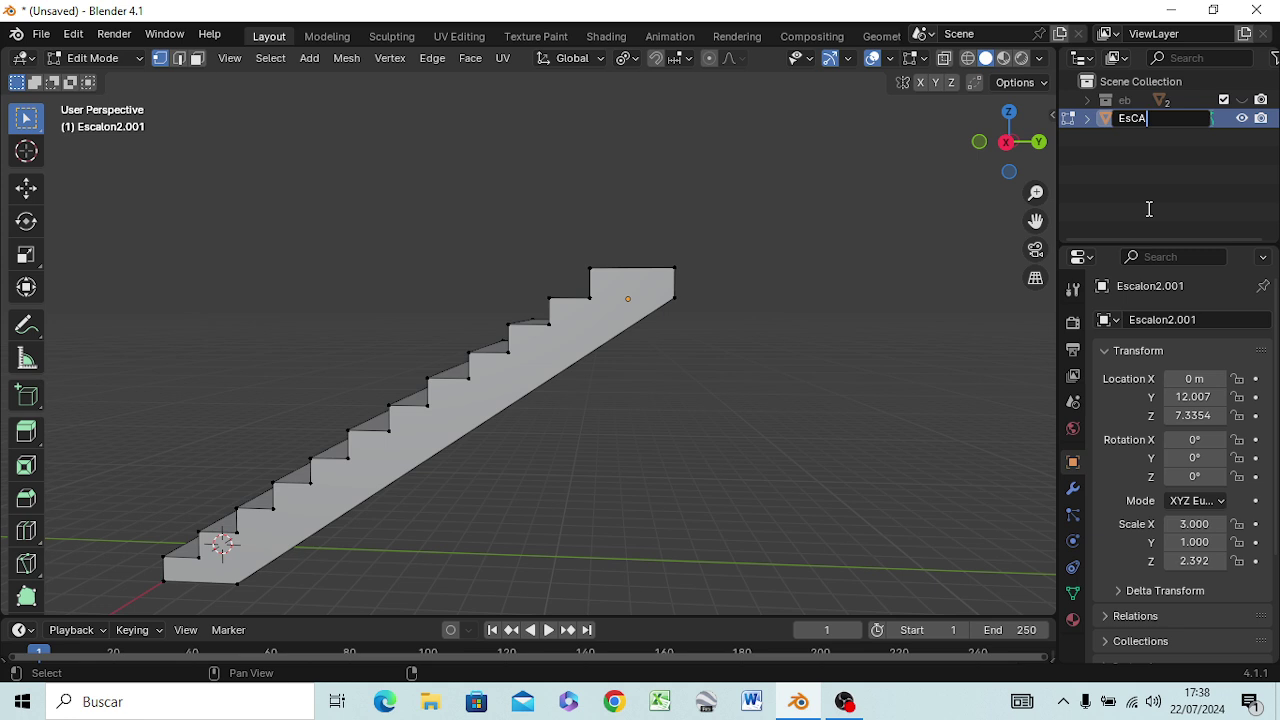
key("BackSpace")
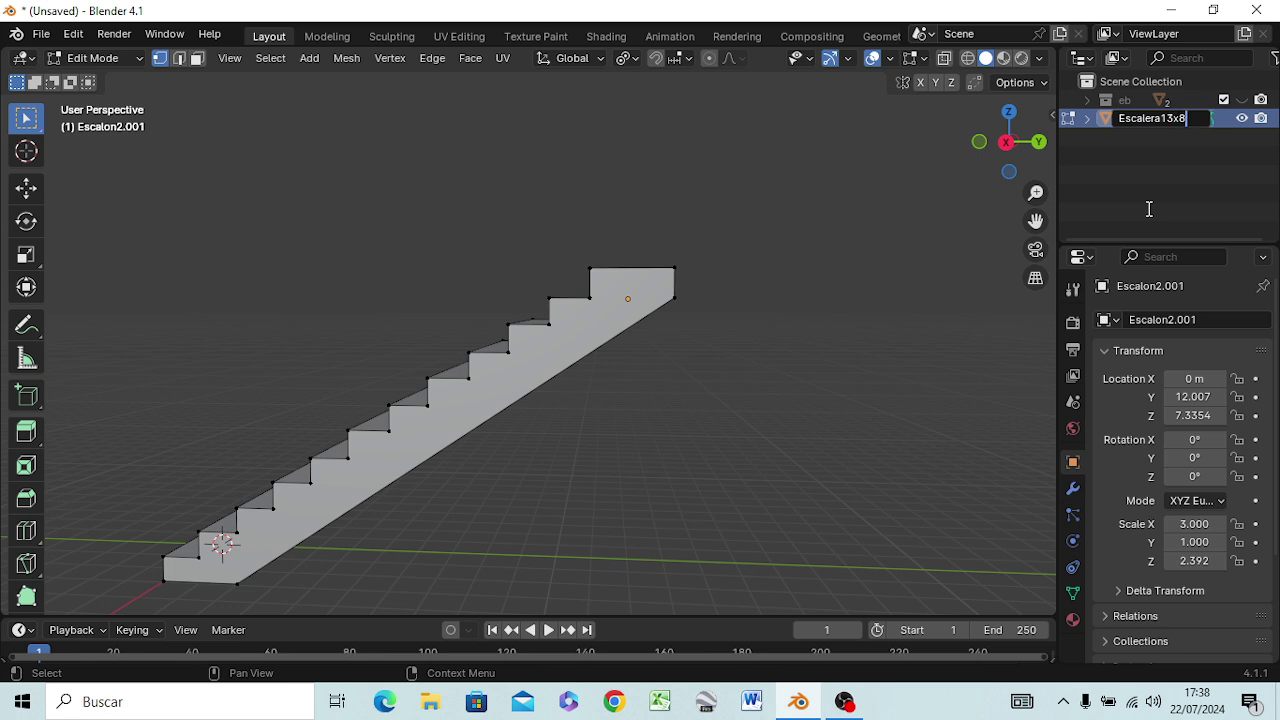
Confirm the name Escalera13x8 for the staircase and return to Object Mode
key("Return")
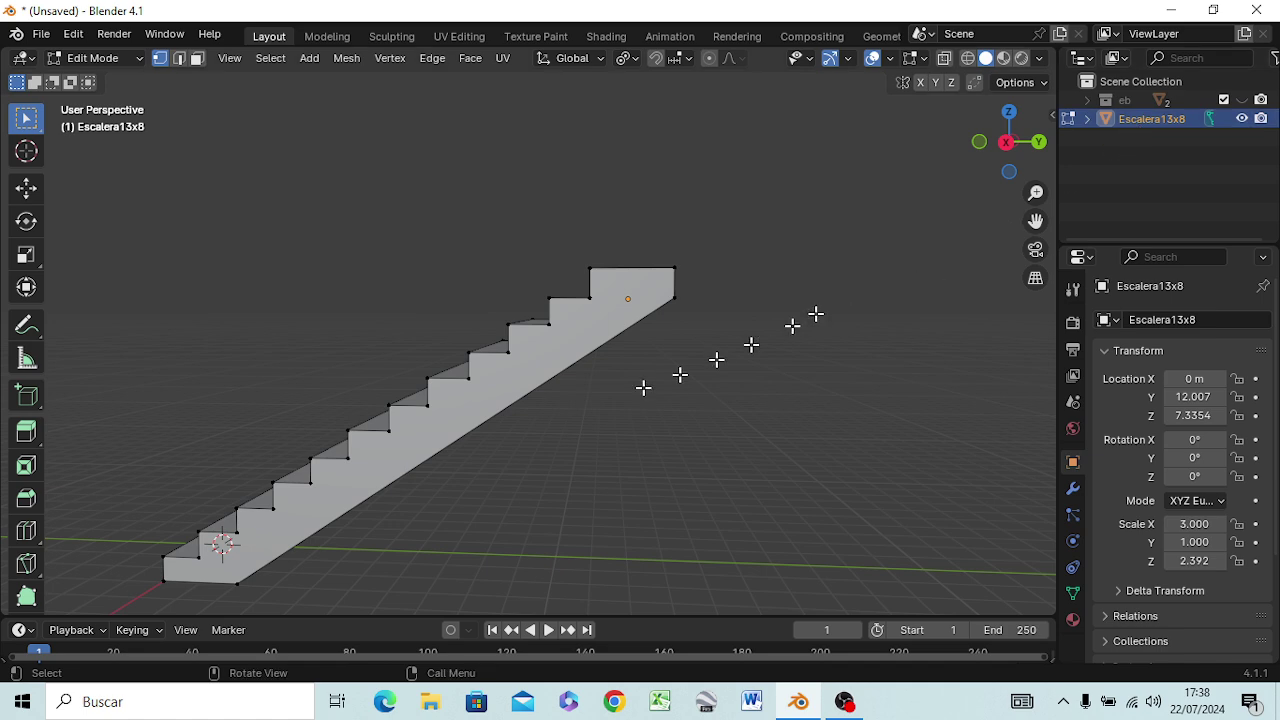
key("Tab")
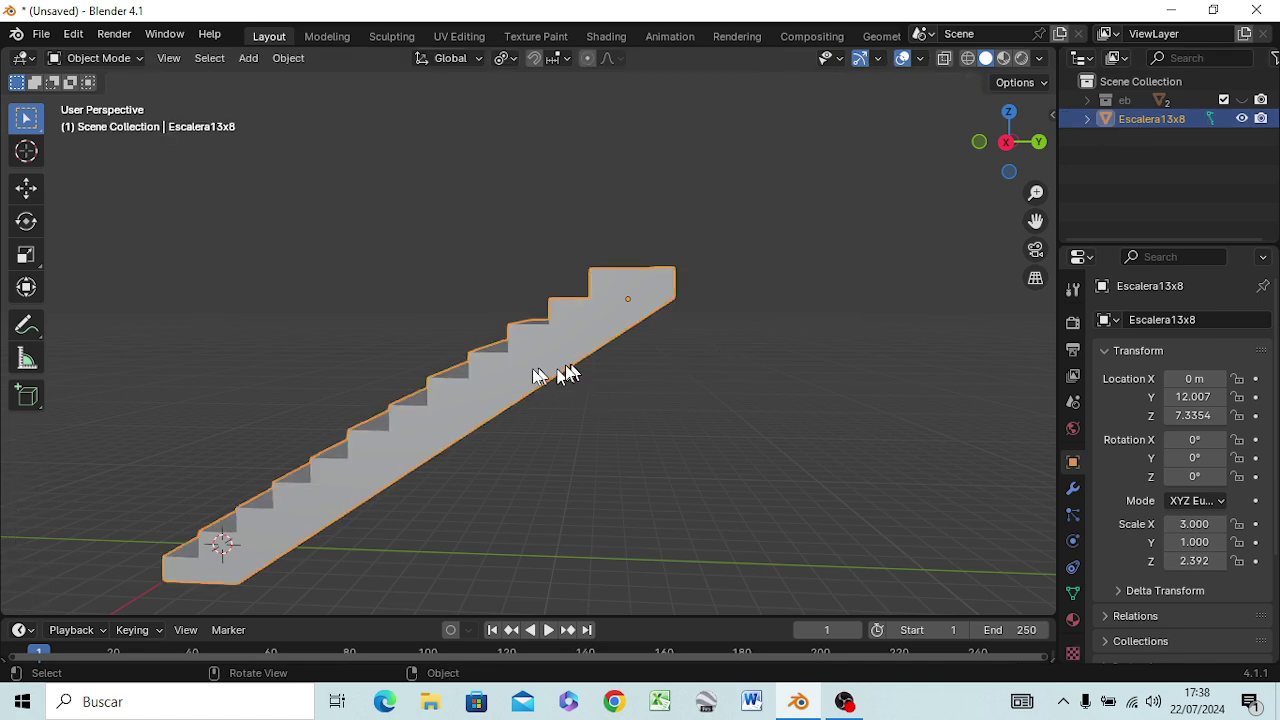
mouse_move(467, 452)
middle_mouse_down()
mouse_move(748, 410)
mouse_move(492, 468)
middle_mouse_up()
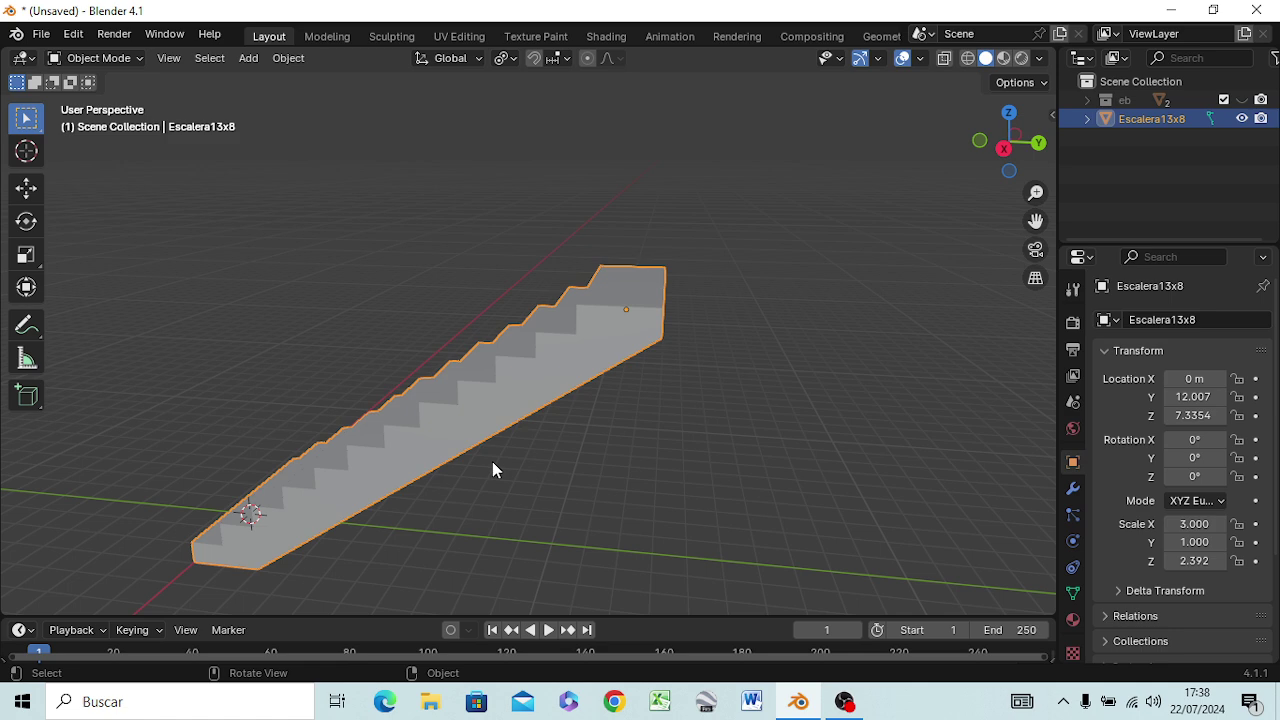
key("KP_3")
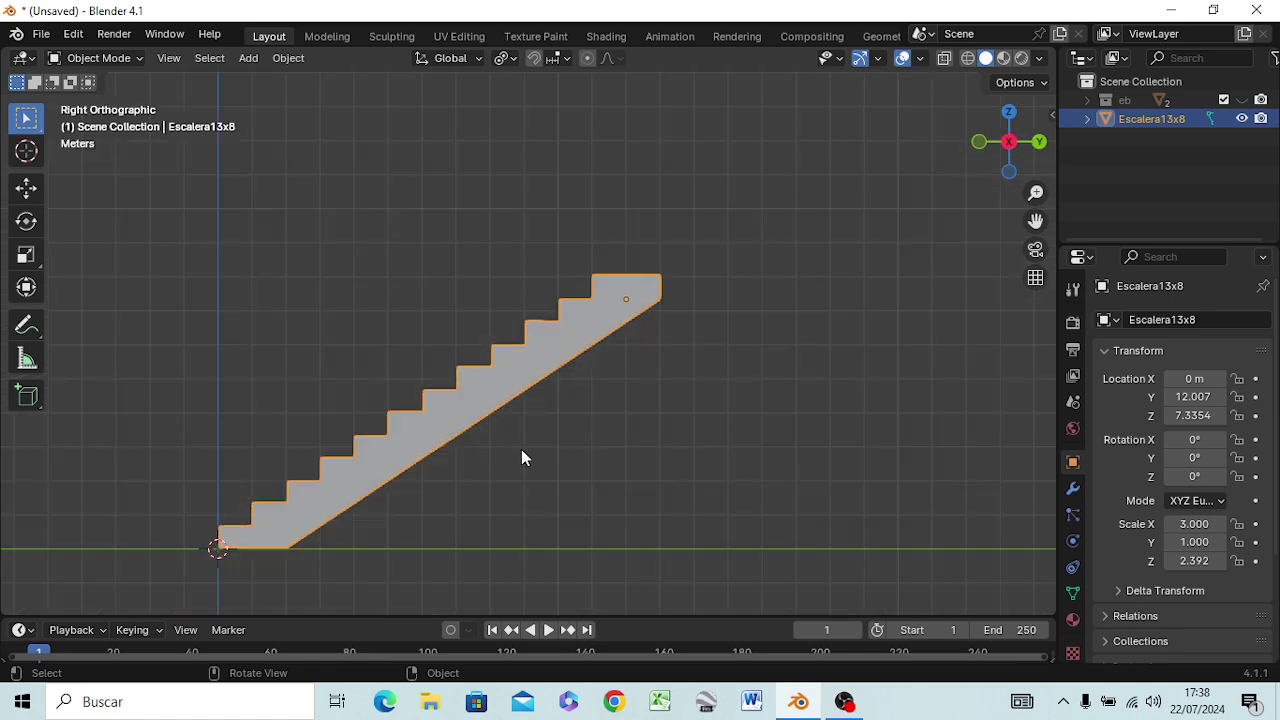
scroll(521, 449, "down", 4)
scroll(524, 449, "down", 1)
scroll(524, 449, "down", 3)
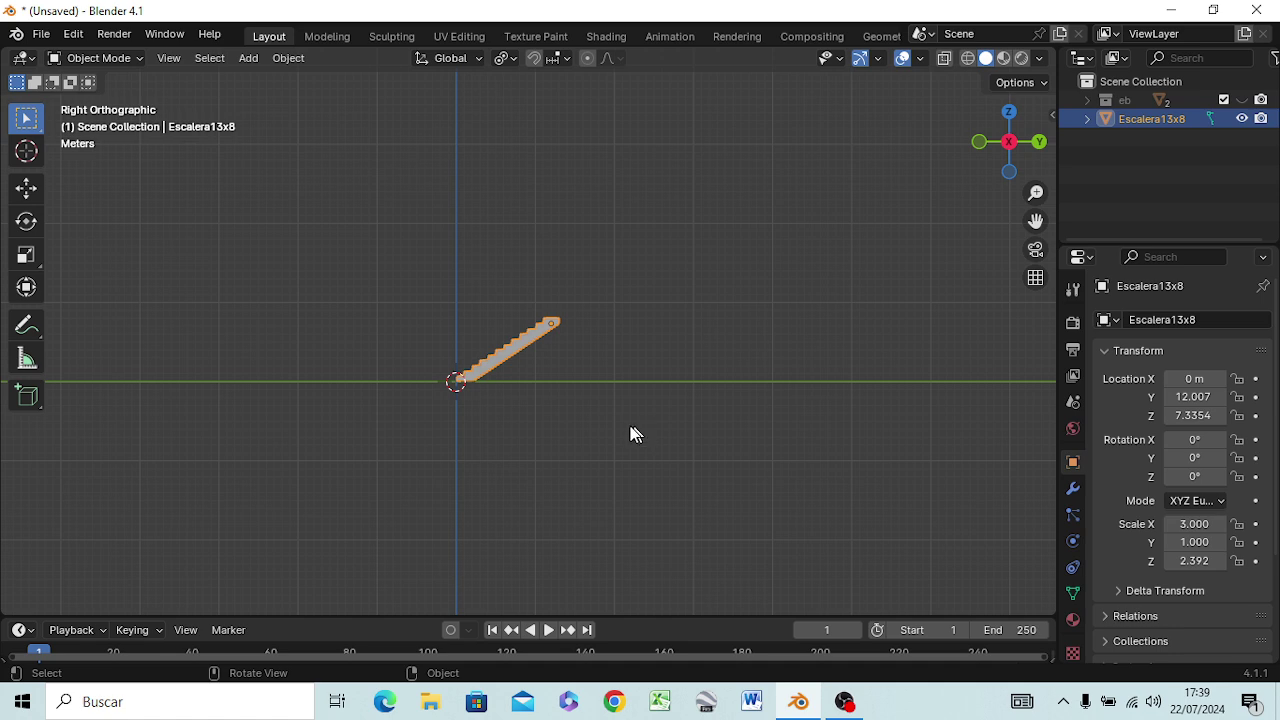
middle_click_drag(630, 433, 777, 312, "ctrl")
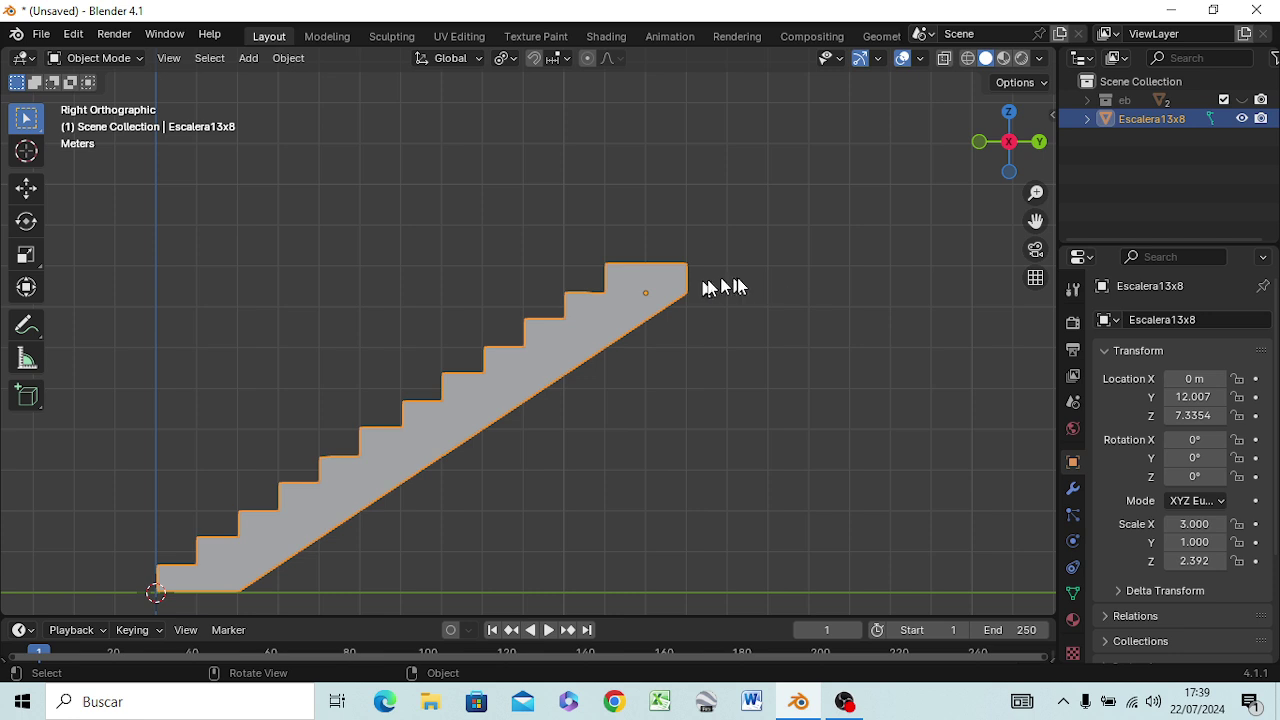
middle_click_drag(600, 370, 790, 365)
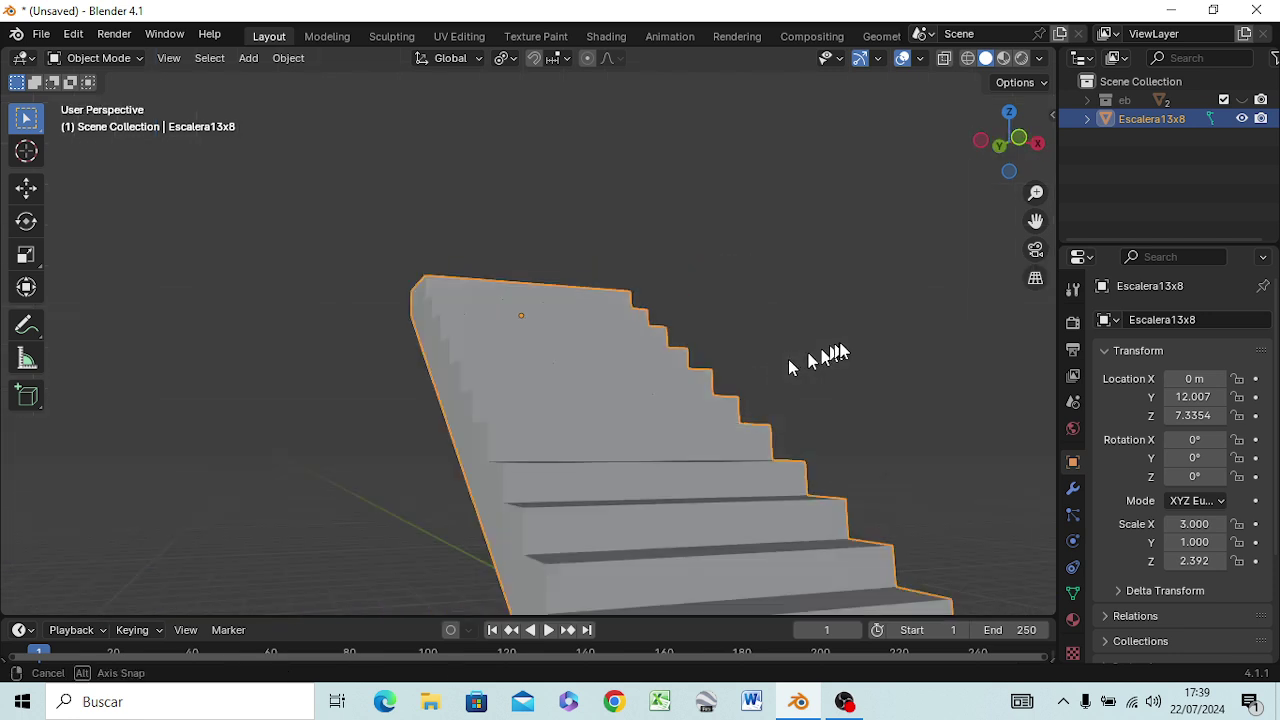
key("KP_3")
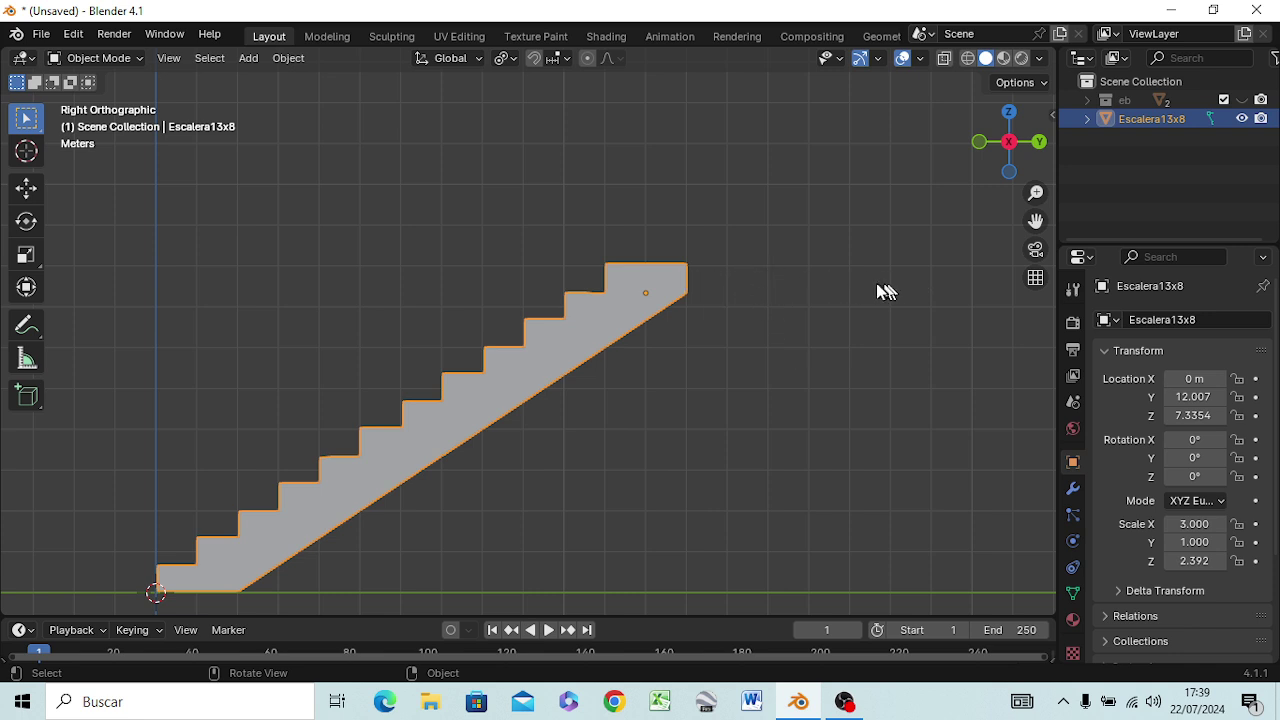
scroll(646, 497, "down", 2)
scroll(646, 500, "down", 2)
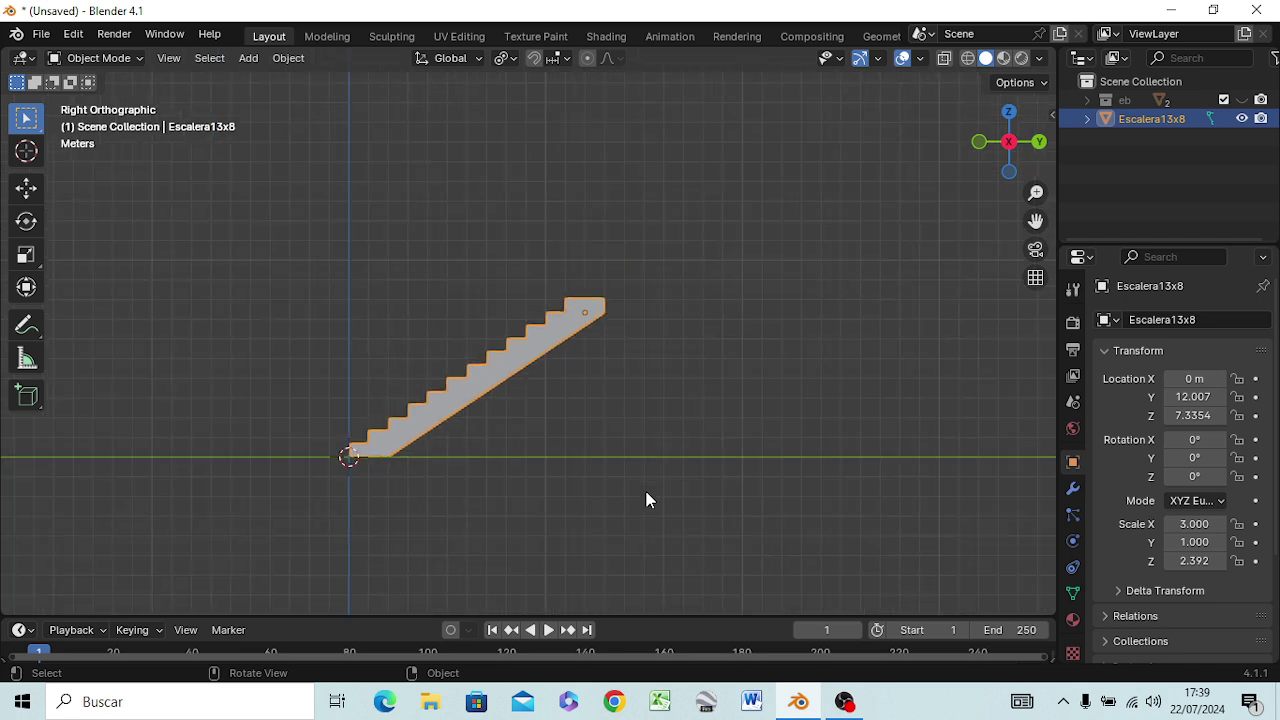
scroll(600, 490, "up", 4)
scroll(600, 490, "down", 2)
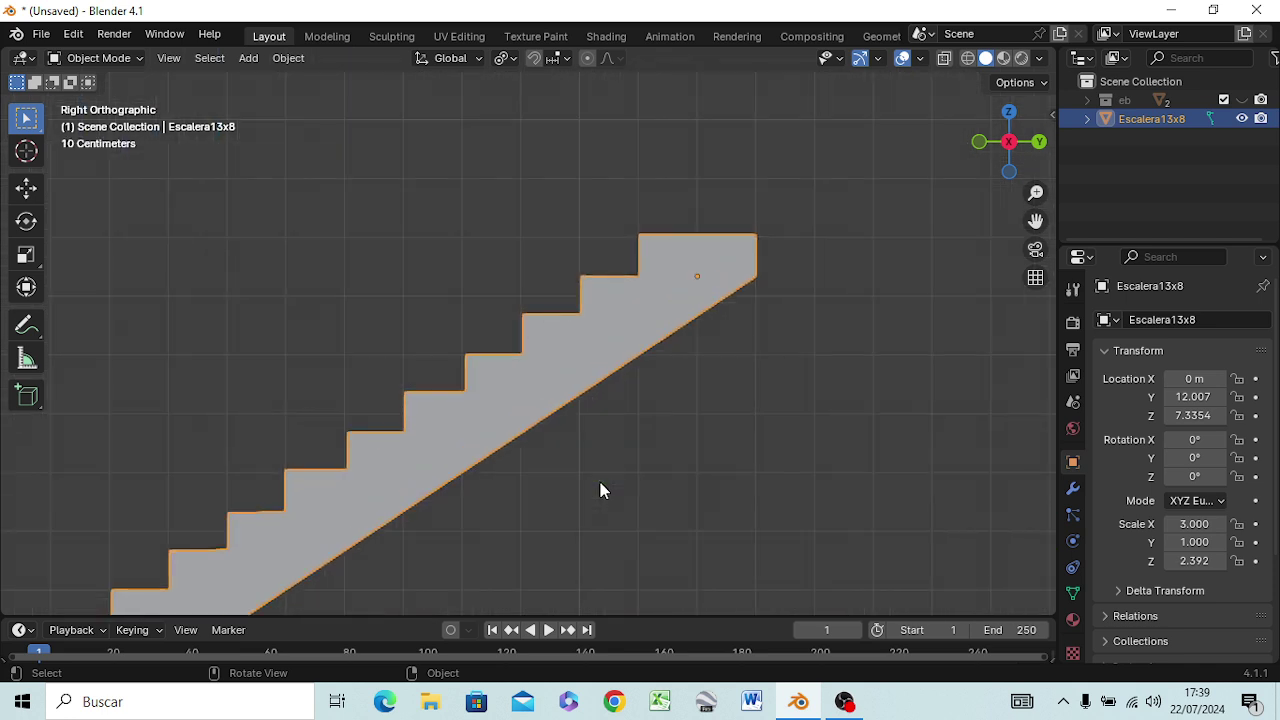
scroll(600, 488, "down", 1)
scroll(600, 487, "down", 1)
scroll(600, 487, "down", 1)
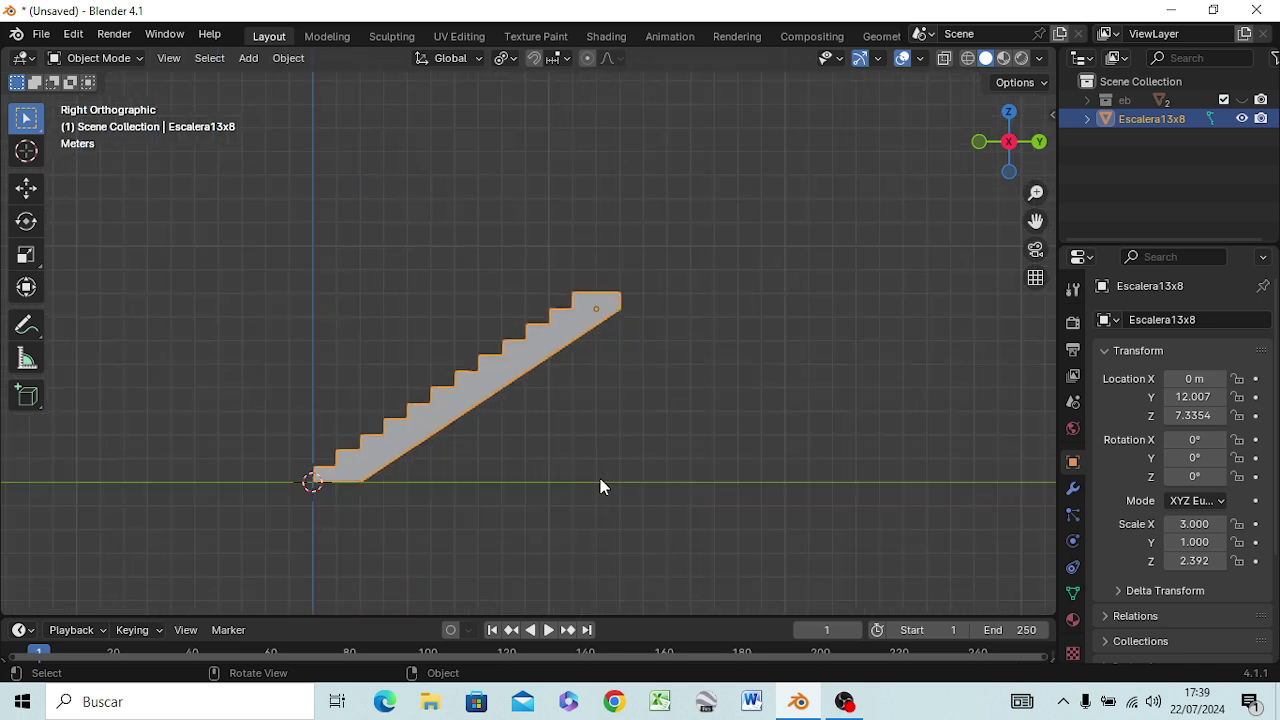
mouse_move(600, 487)
middle_mouse_down()
mouse_move(814, 463)
mouse_move(539, 477)
mouse_move(600, 486)
mouse_move(849, 451)
mouse_move(712, 488)
mouse_move(620, 471)
mouse_move(591, 510)
mouse_move(608, 513)
mouse_move(700, 443)
mouse_move(600, 486)
mouse_move(511, 480)
mouse_move(537, 441)
middle_mouse_up()
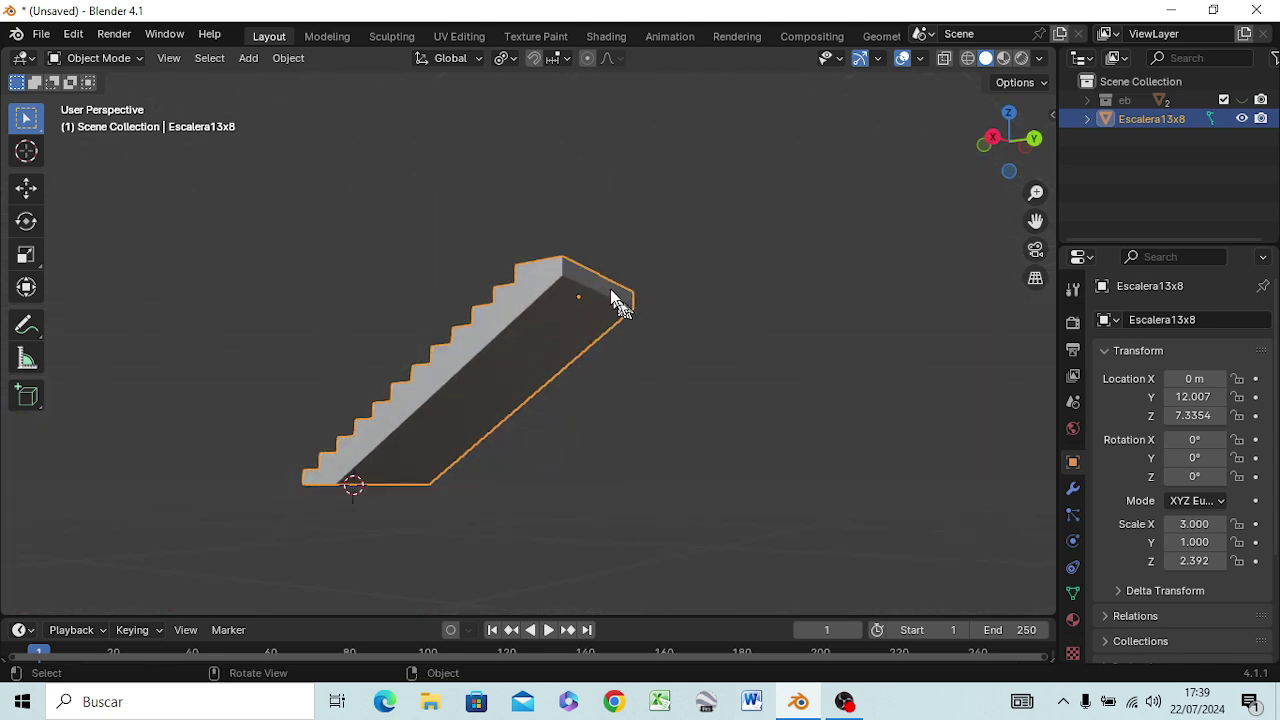
mouse_move(614, 297)
middle_mouse_down()
mouse_move(634, 386)
mouse_move(620, 434)
mouse_move(889, 417)
mouse_move(957, 363)
mouse_move(882, 377)
middle_mouse_up()
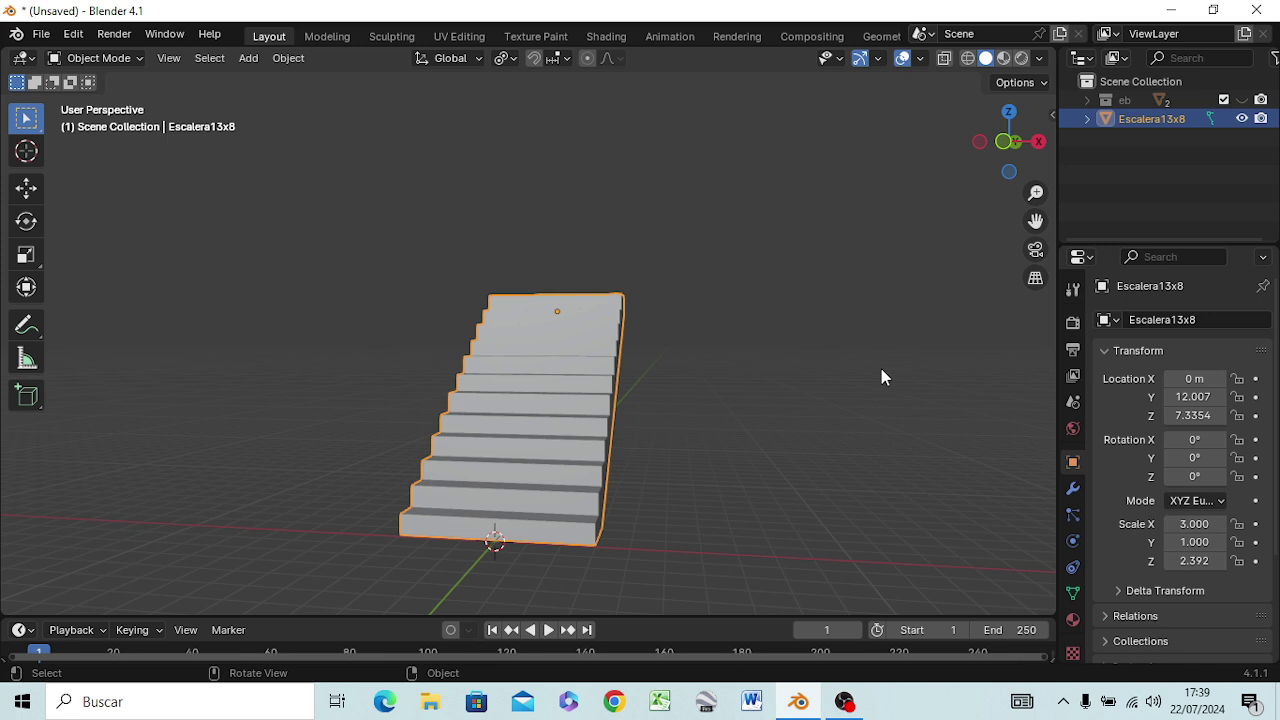
key("KP_1")
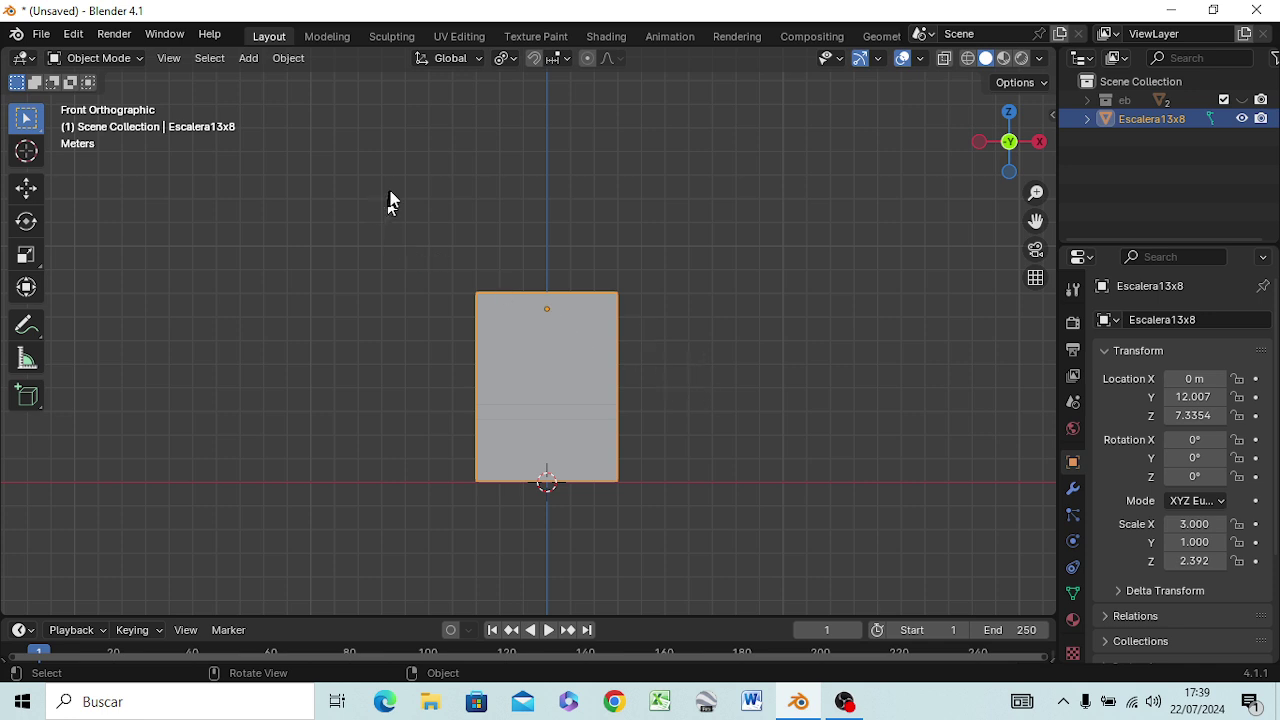
Scale the selected staircase along X from 3.000 to 2.429, keeping Y 1.000 and Z 2.392
left_click_drag(390, 190, 670, 521)
key("s")
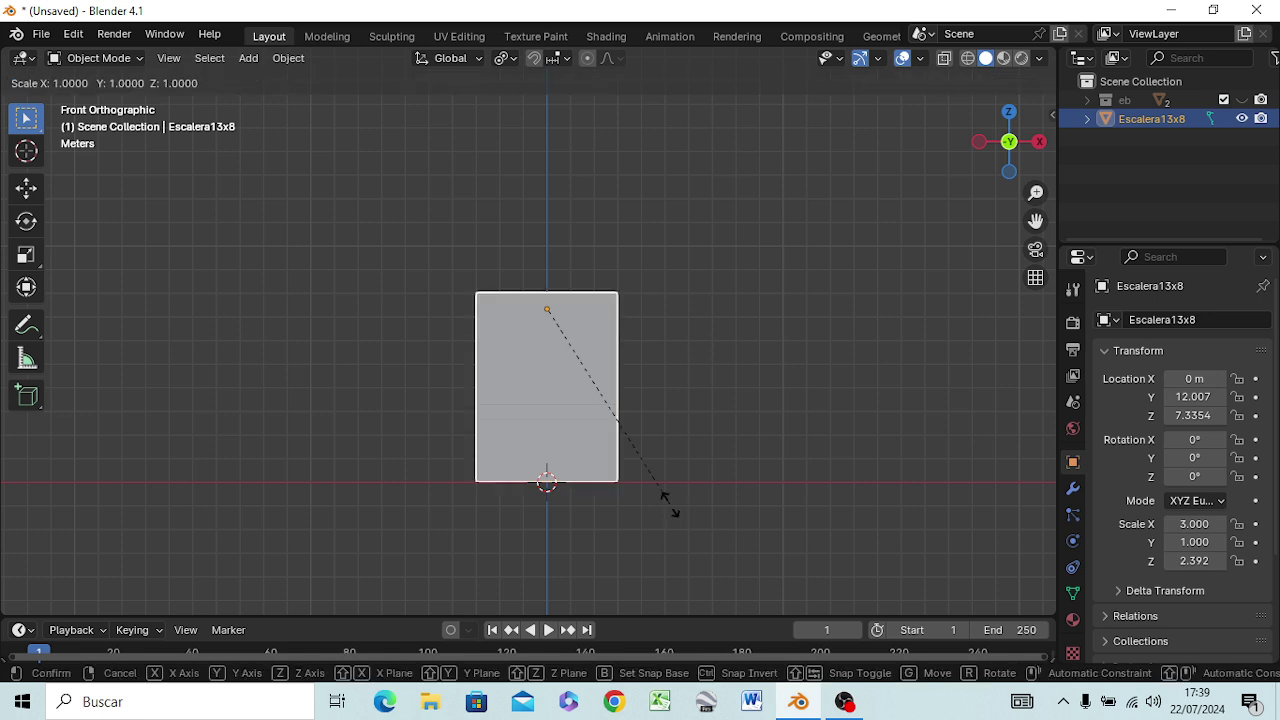
key("x")
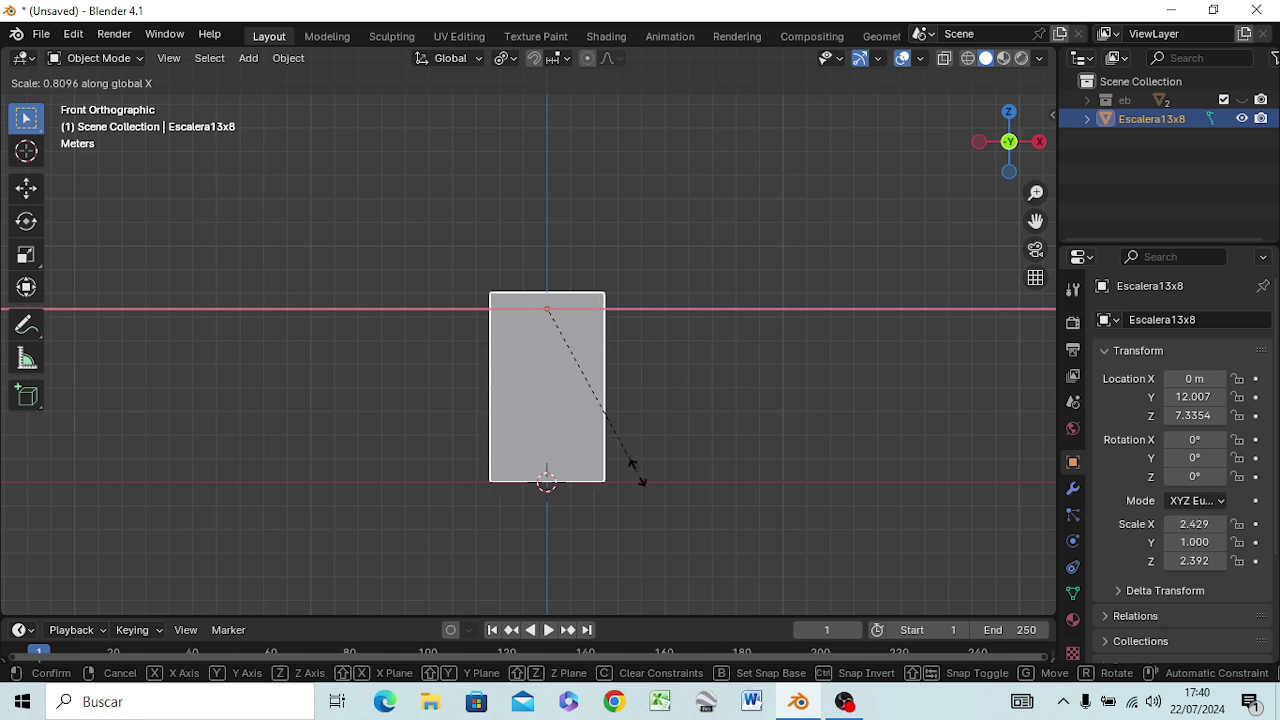
left_click(637, 472)
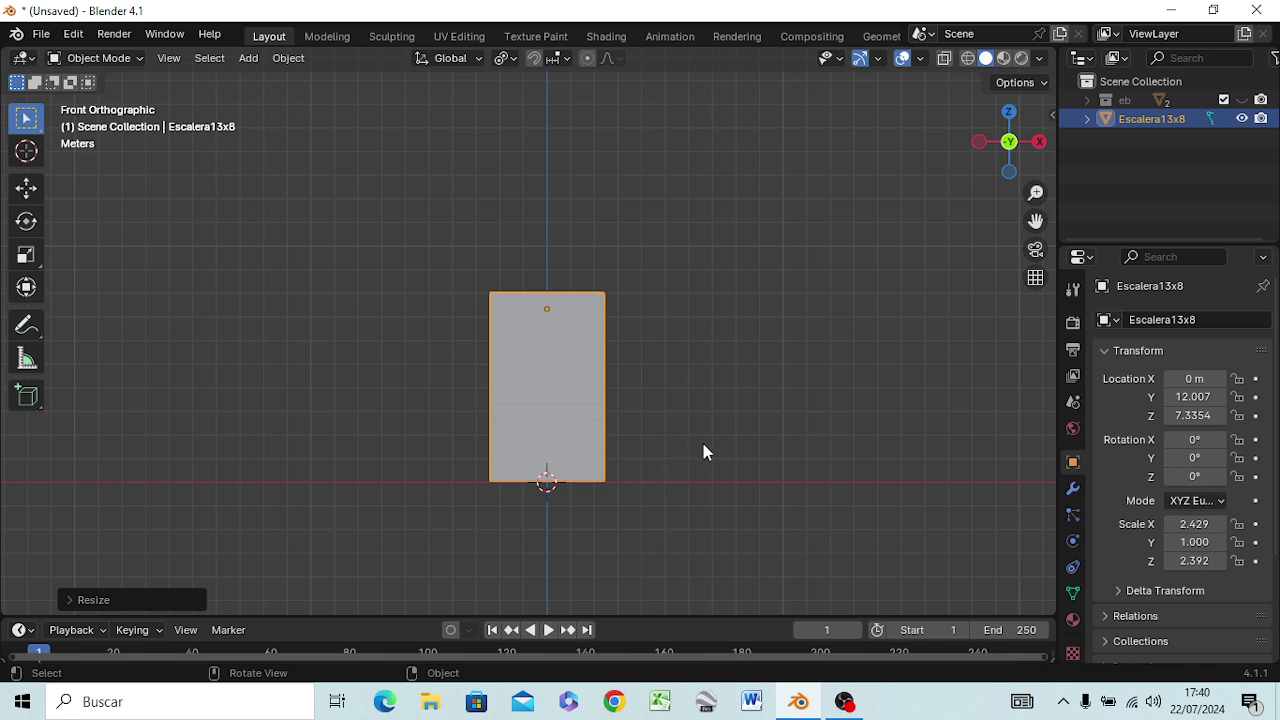
mouse_move(705, 450)
middle_mouse_down()
mouse_move(267, 485)
mouse_move(571, 471)
mouse_move(612, 447)
mouse_move(641, 369)
mouse_move(630, 425)
mouse_move(531, 466)
middle_mouse_up()
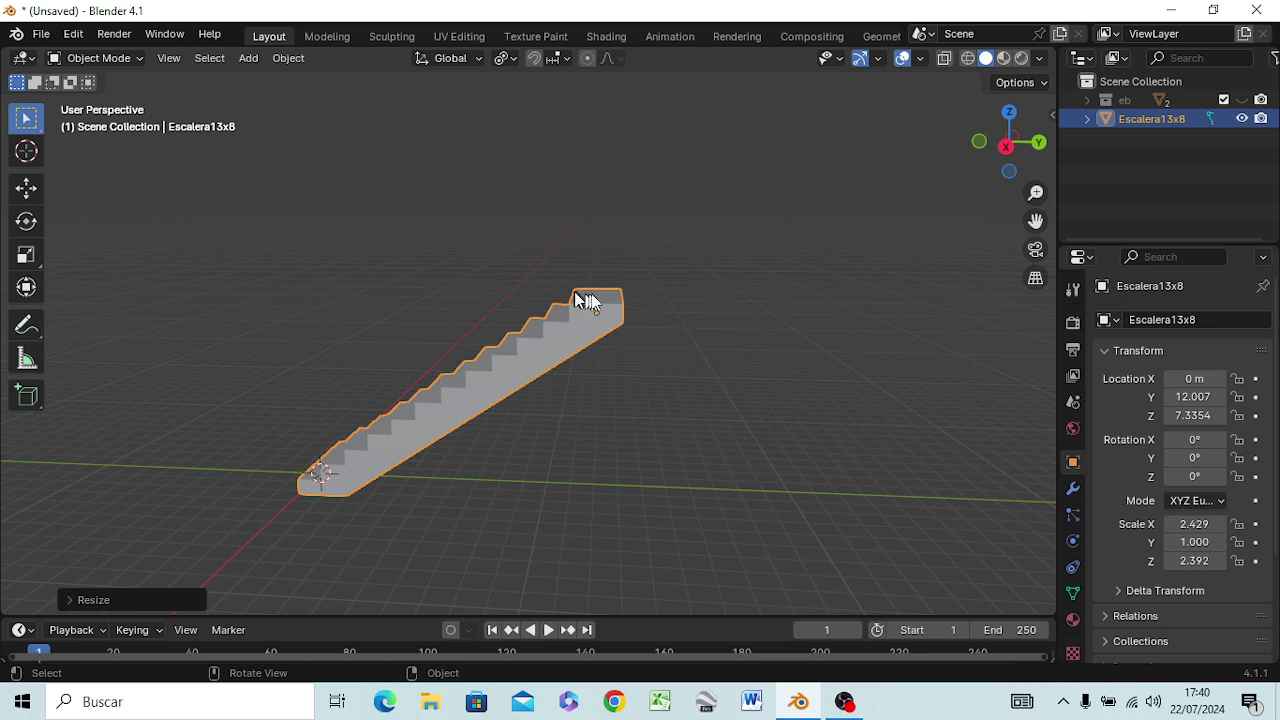
key("KP_3")
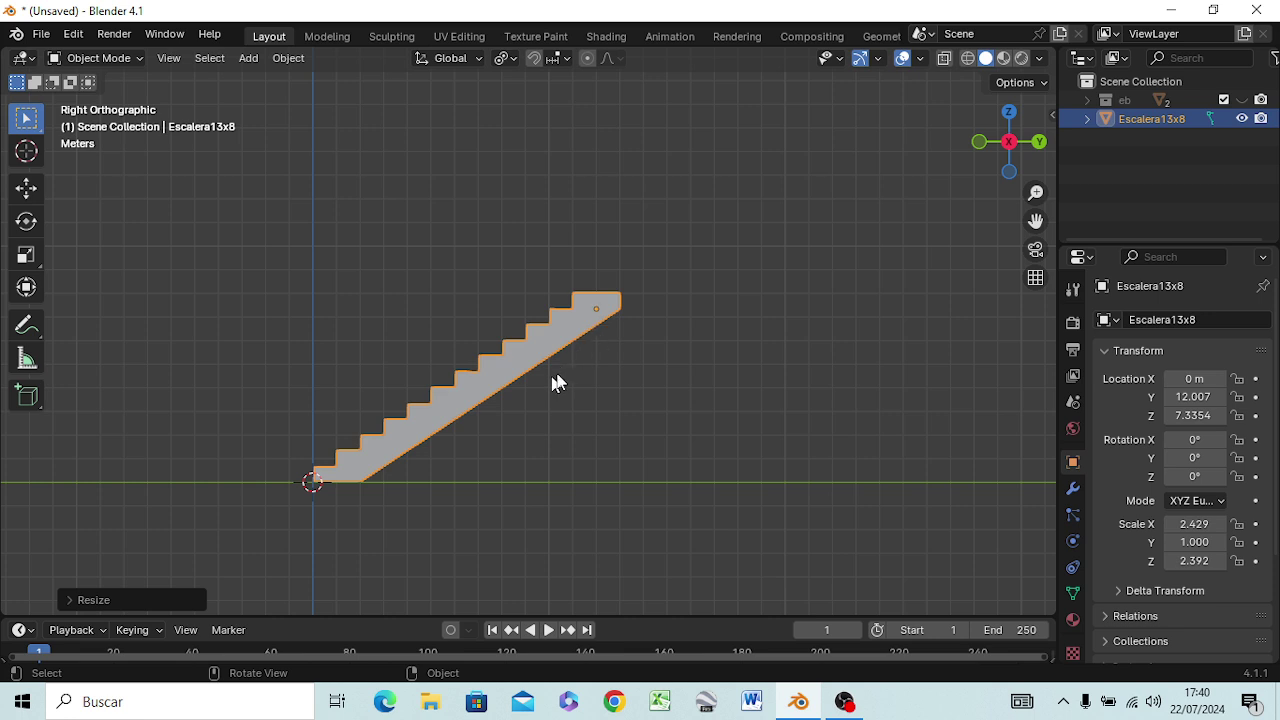
mouse_move(624, 323)
middle_mouse_down()
mouse_move(671, 400)
mouse_move(737, 437)
middle_mouse_up()
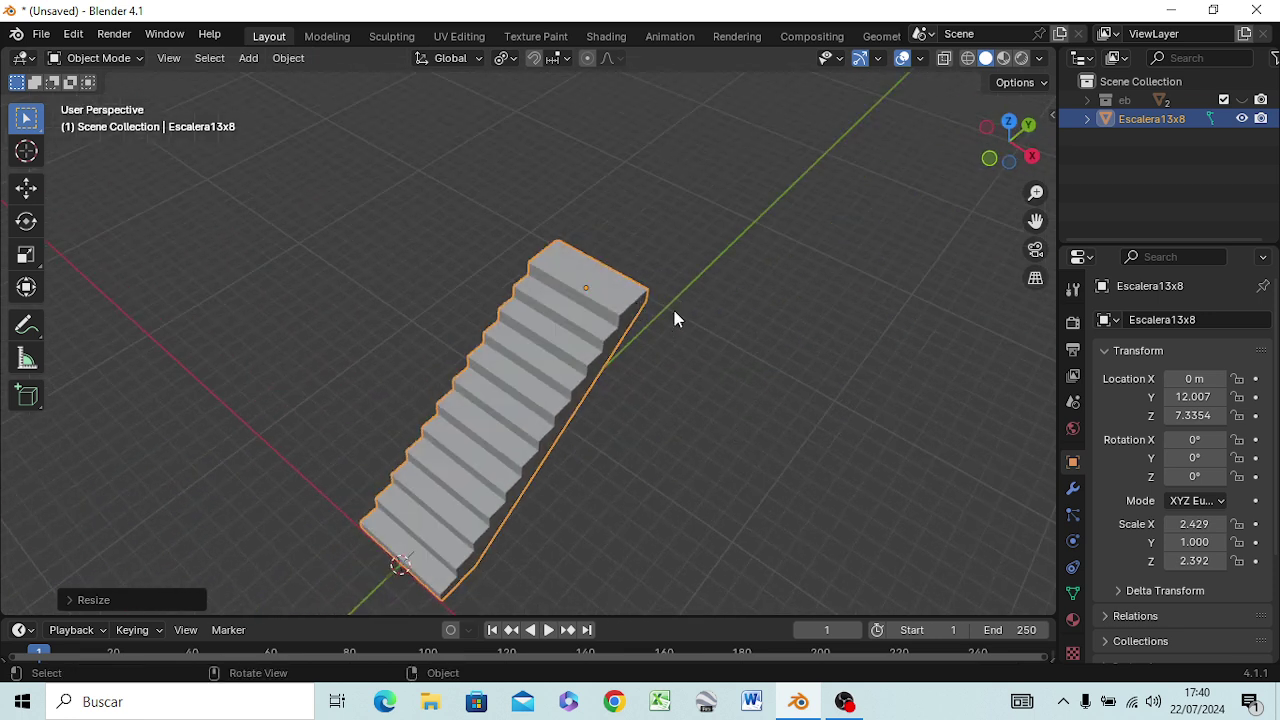
key("KP_7")
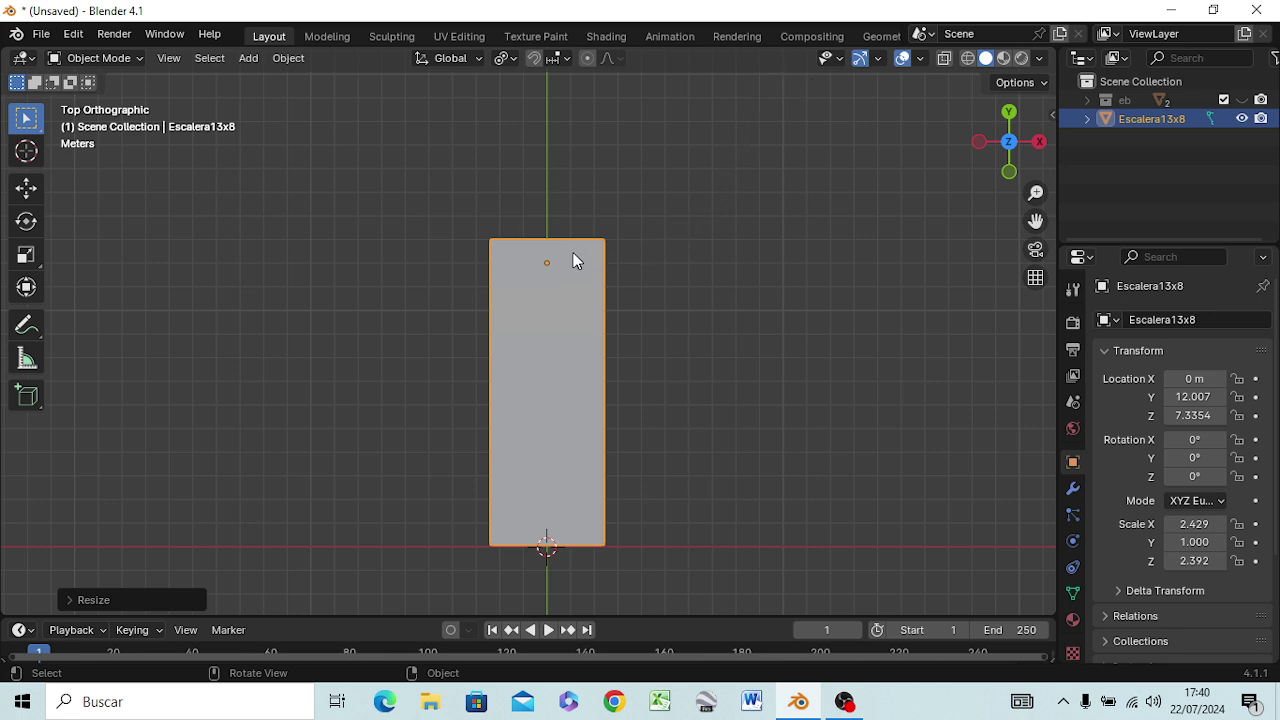
Move Escalera13x8 along X with grid snapping to location X 2.456 m
key("g")
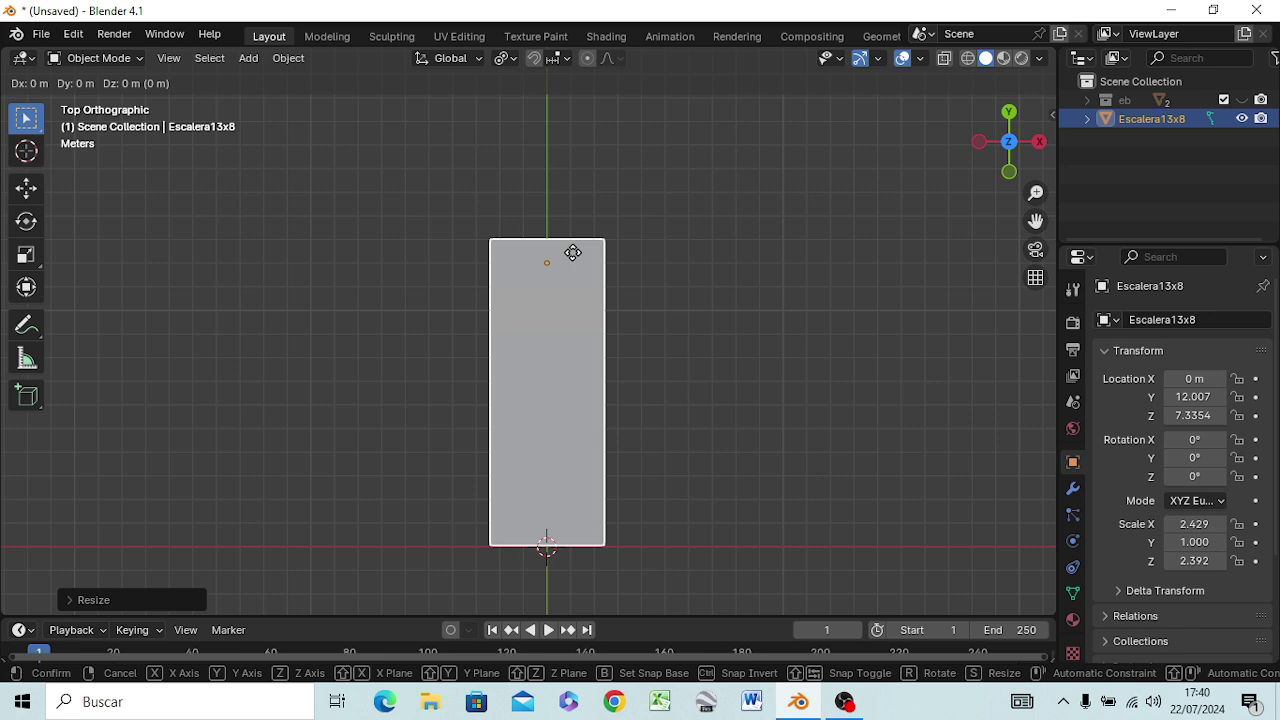
key("x")
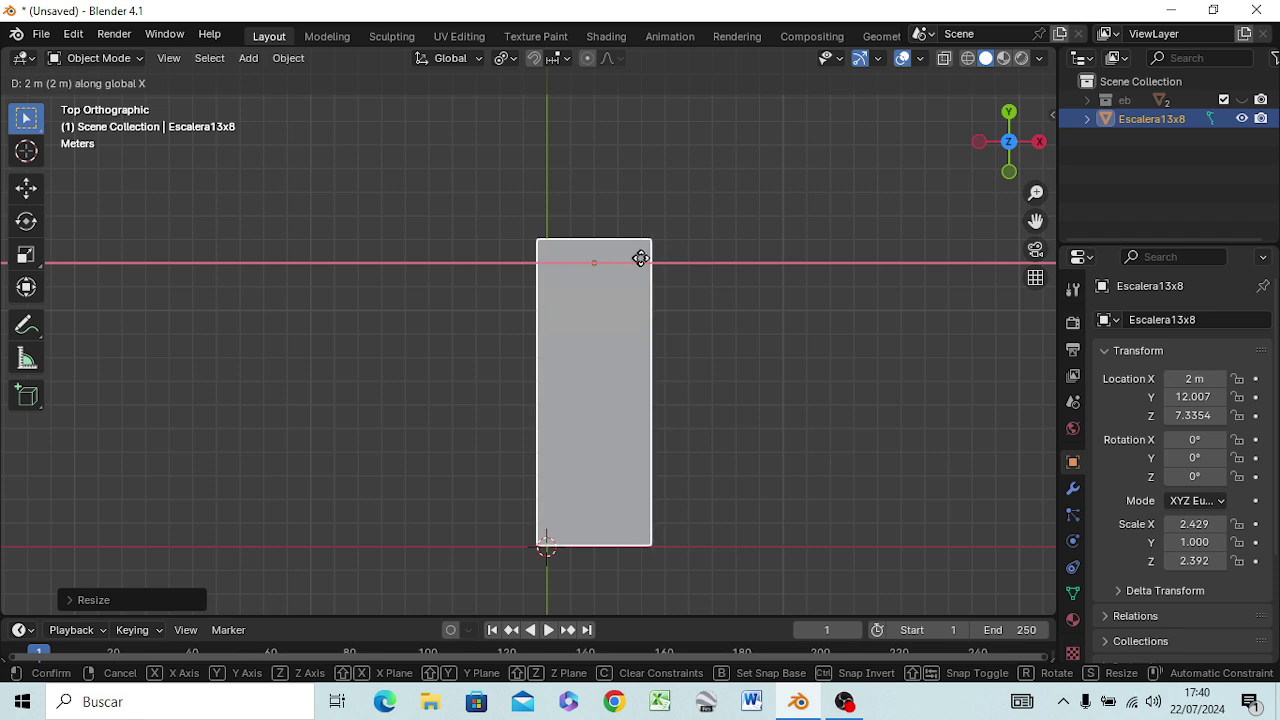
key("ctrl")
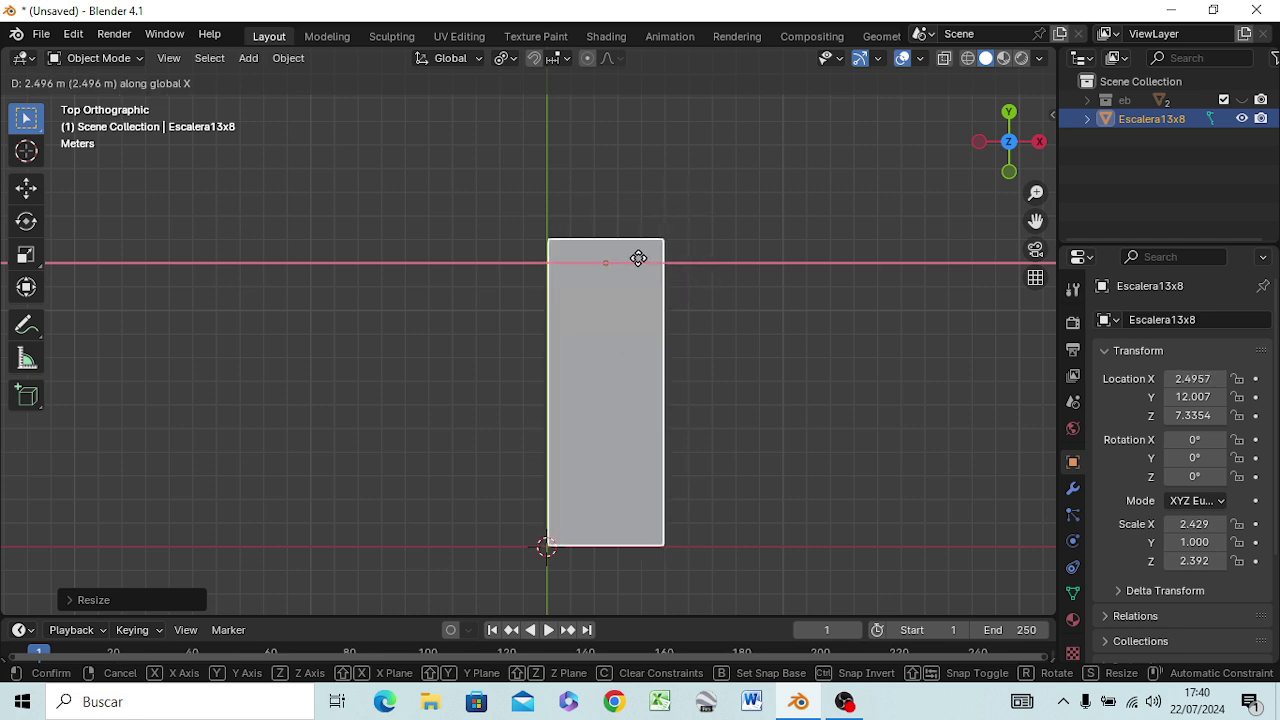
left_click(638, 261)
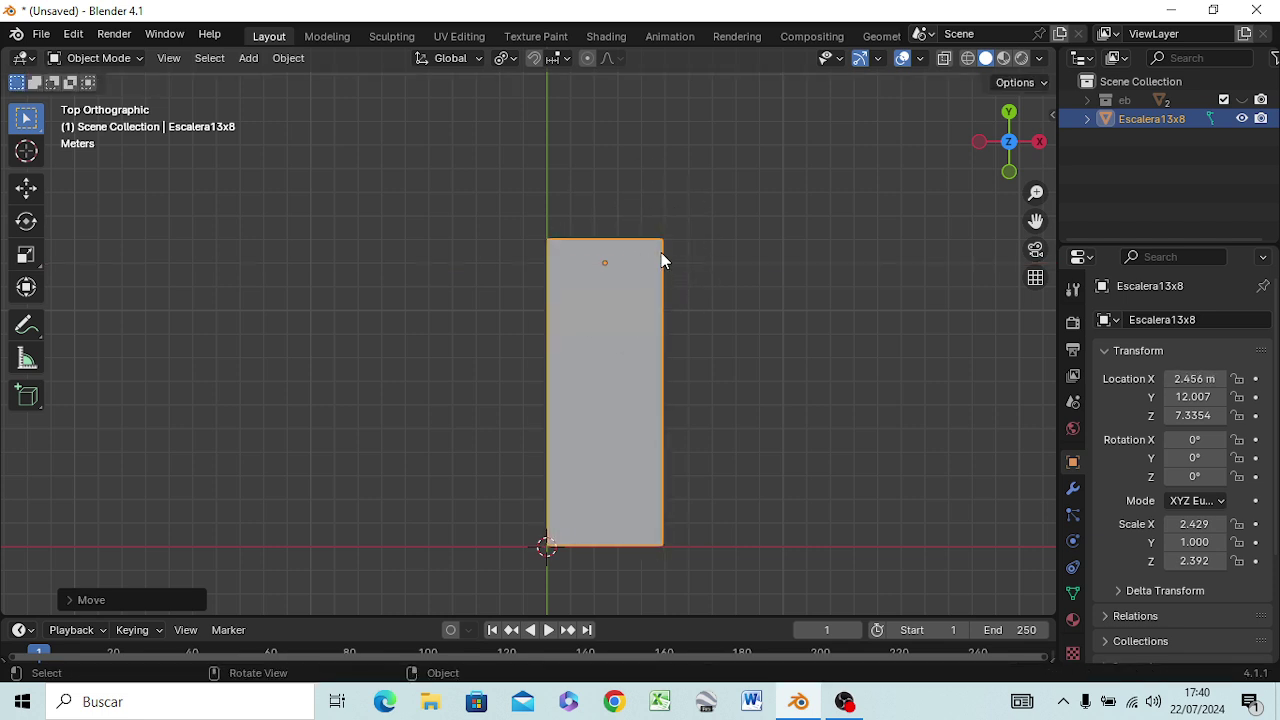